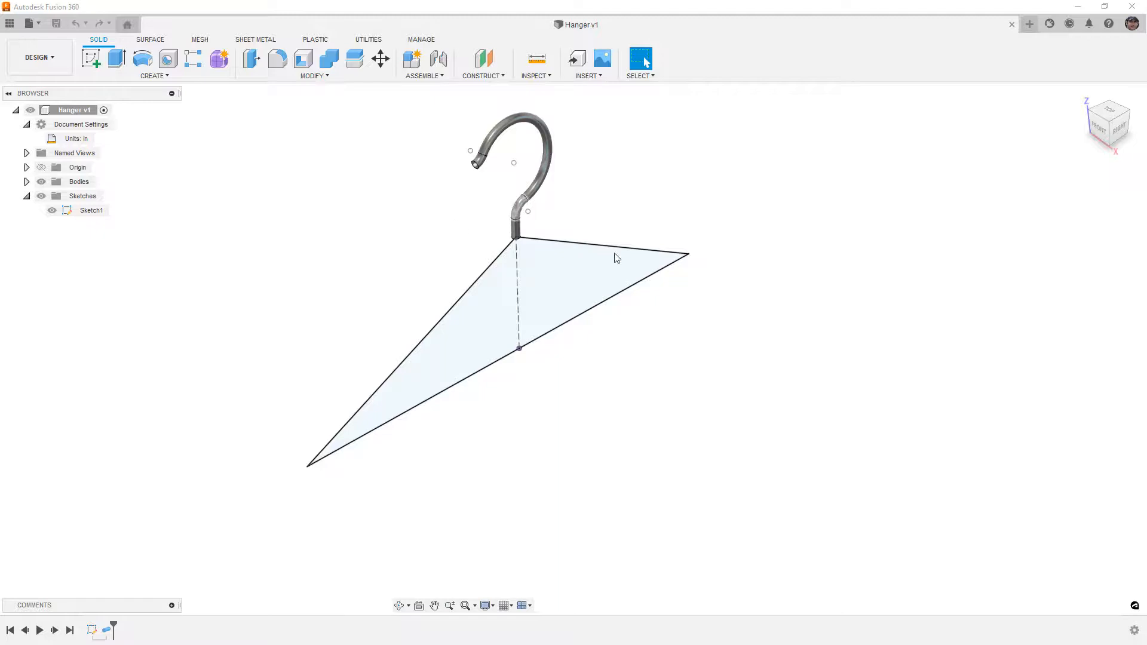
pyautogui.click(571, 288)
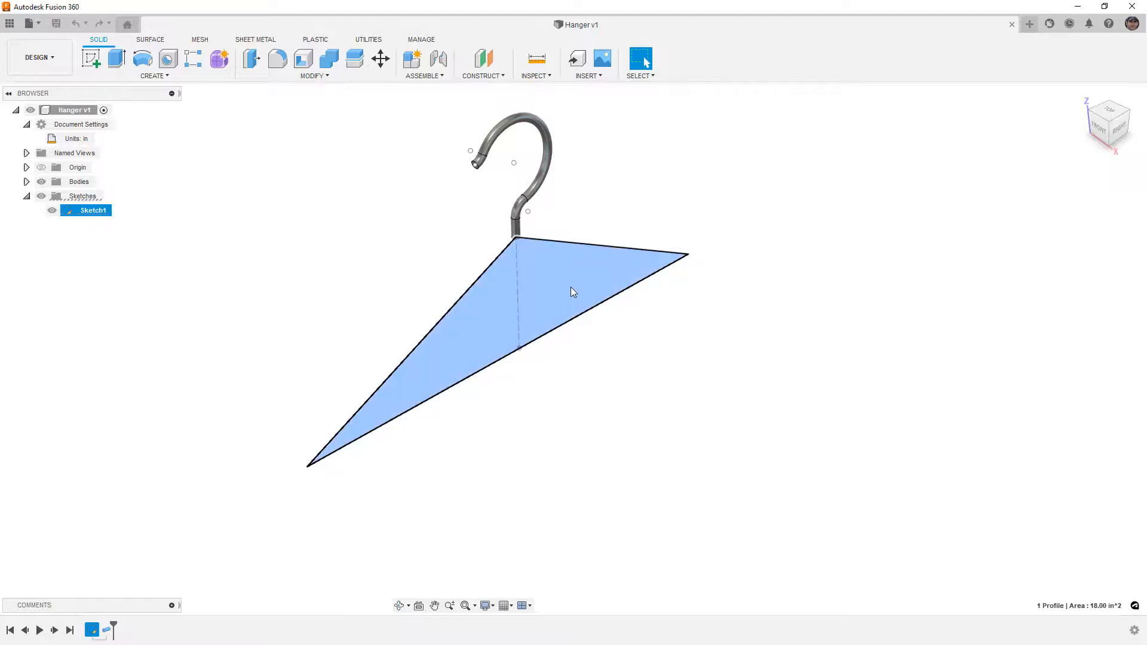
pyautogui.click(544, 178)
pyautogui.click(475, 214)
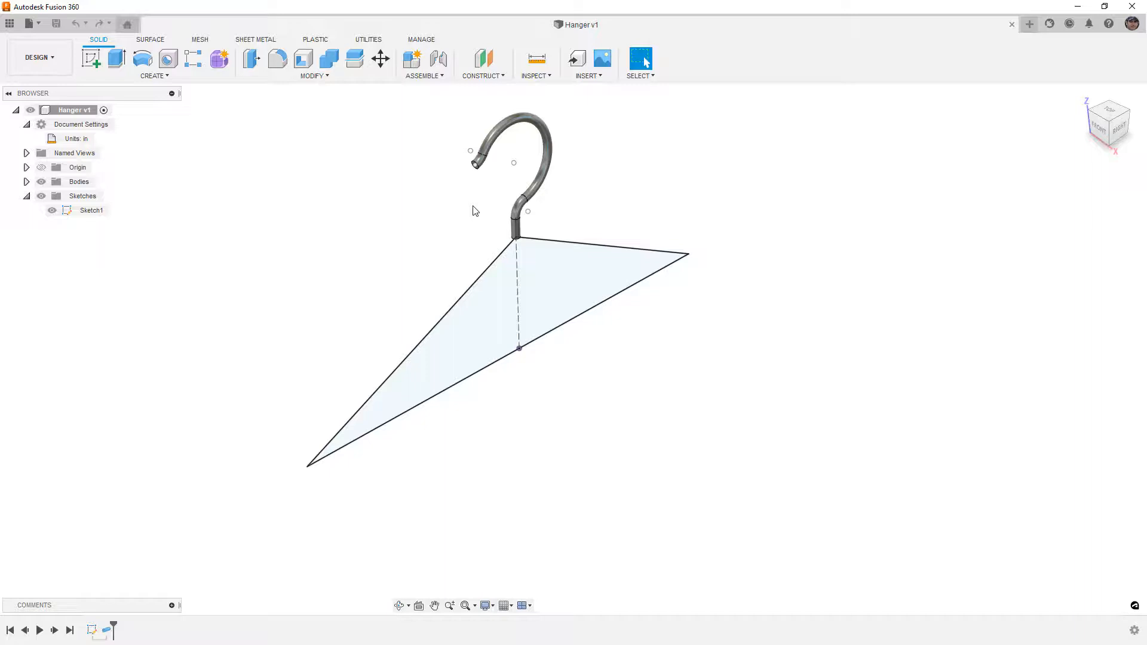
# - Create a form and place a centred box at the hanger sketch's origin, about 4.36 in long, 1.03 in wide and 1.50 in high
pyautogui.click(219, 58)
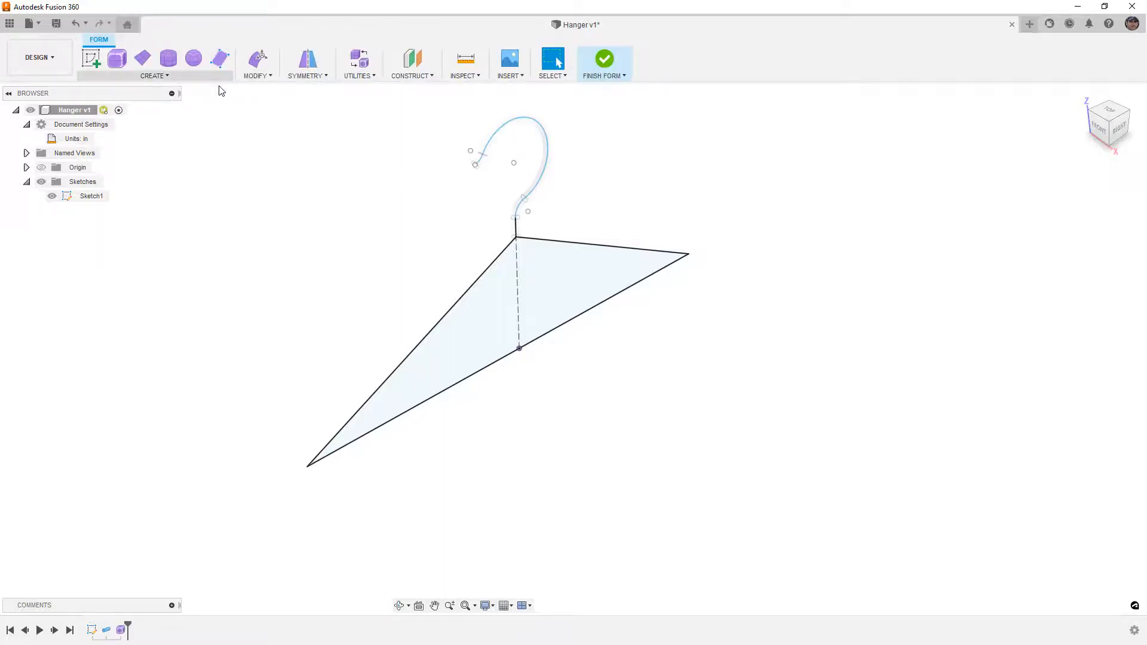
pyautogui.click(27, 124)
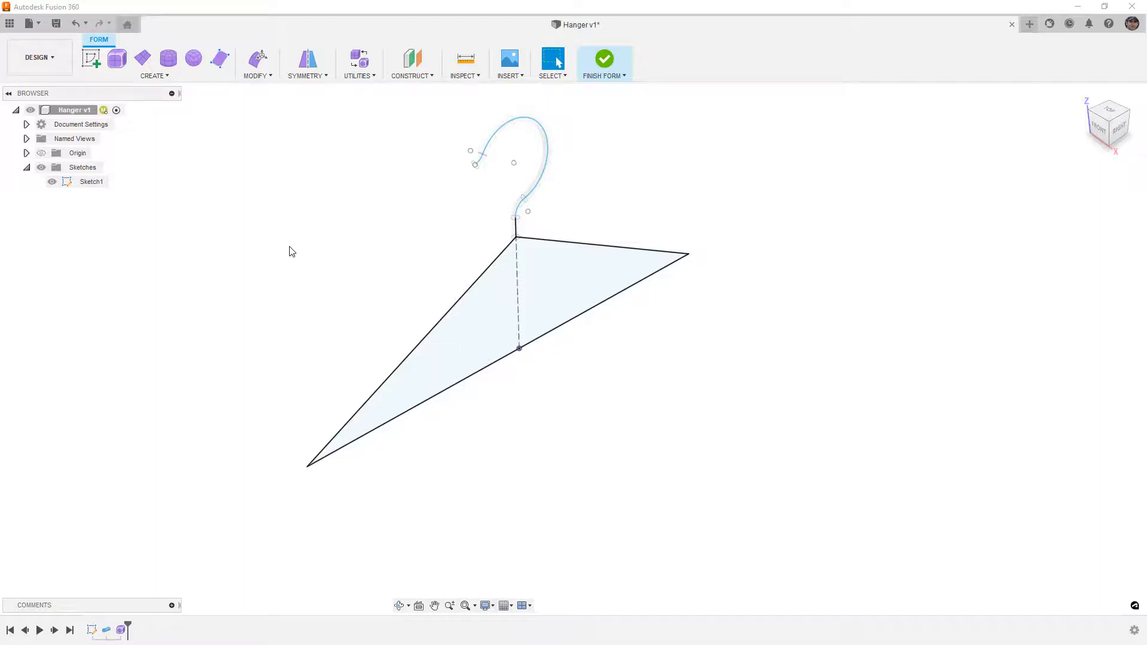
pyautogui.click(185, 77)
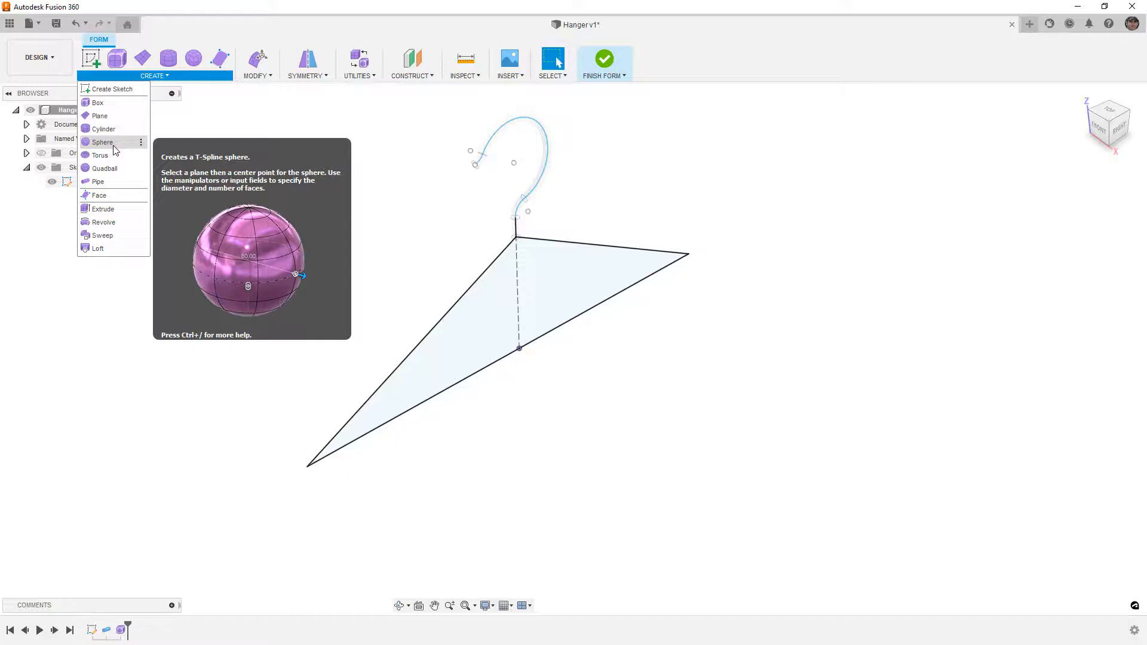
pyautogui.click(117, 104)
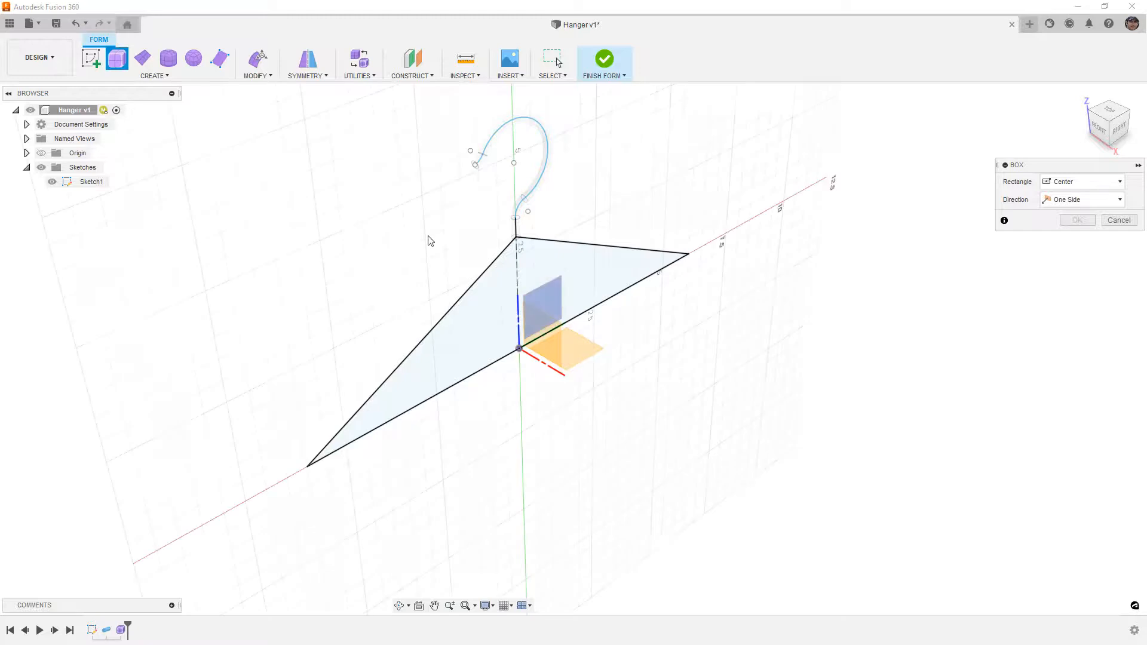
pyautogui.click(553, 292)
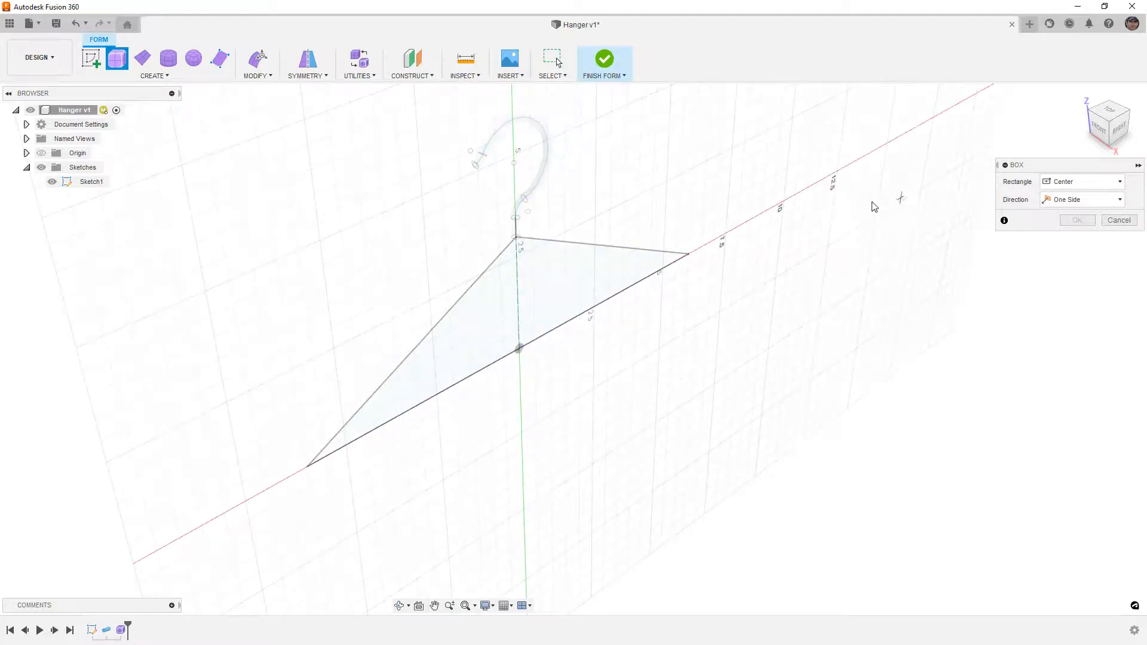
pyautogui.keyDown('shift'); pyautogui.moveTo(568, 277); pyautogui.dragTo(640, 239, button='middle'); pyautogui.keyUp('shift')
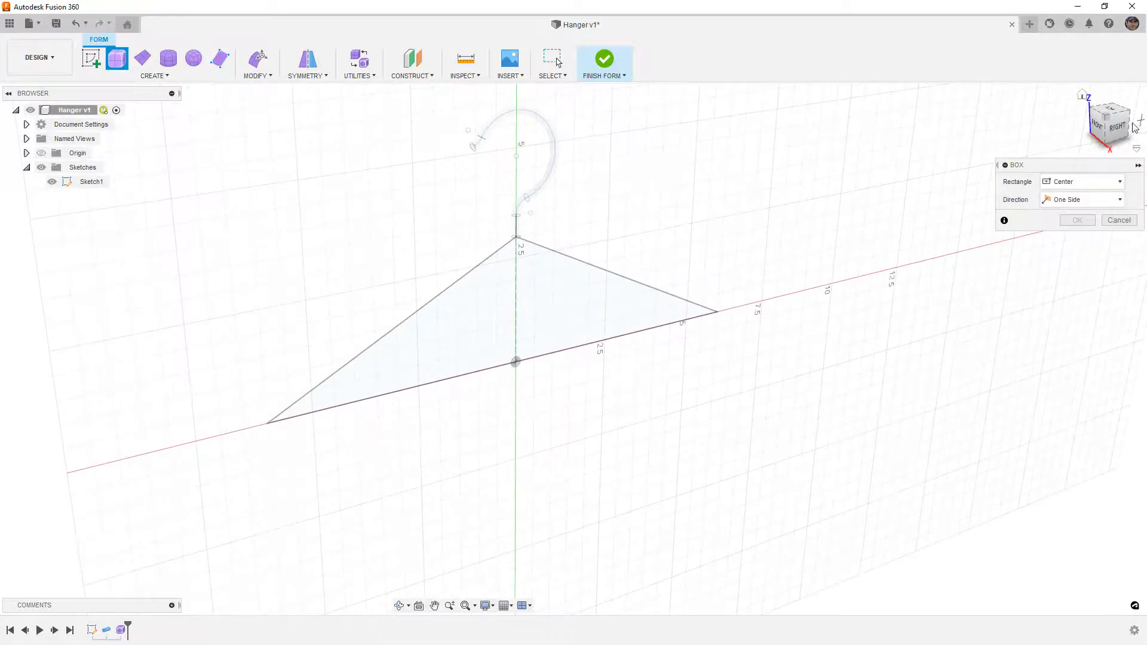
pyautogui.click(1119, 128)
pyautogui.click(512, 353)
pyautogui.click(604, 381)
pyautogui.keyDown('shift'); pyautogui.moveTo(604, 381); pyautogui.dragTo(537, 310, button='middle'); pyautogui.keyUp('shift')
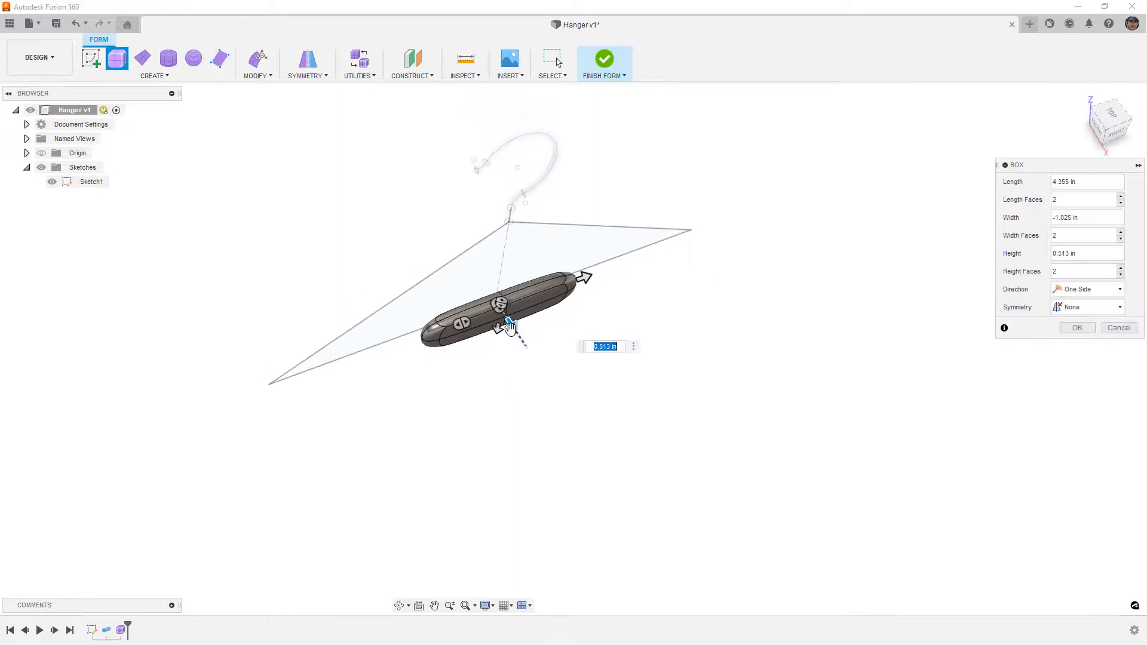
pyautogui.moveTo(520, 343); pyautogui.dragTo(527, 353)
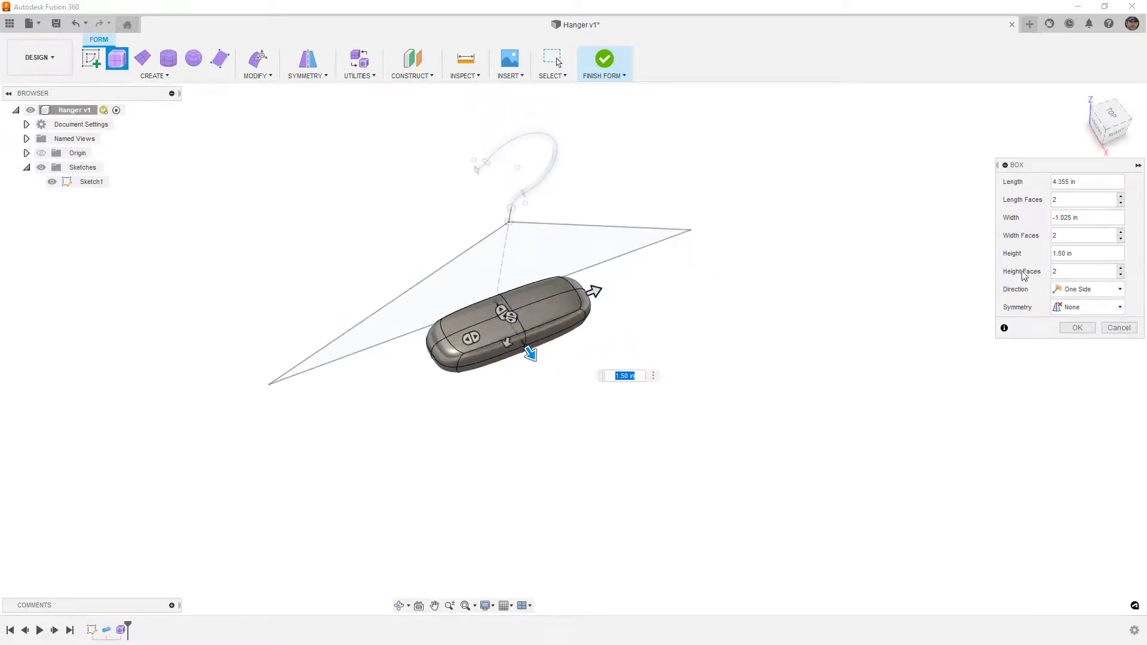
# - Set the box's symmetry to Mirror with length symmetry enabled and keep its direction as One Side
pyautogui.click(1093, 307)
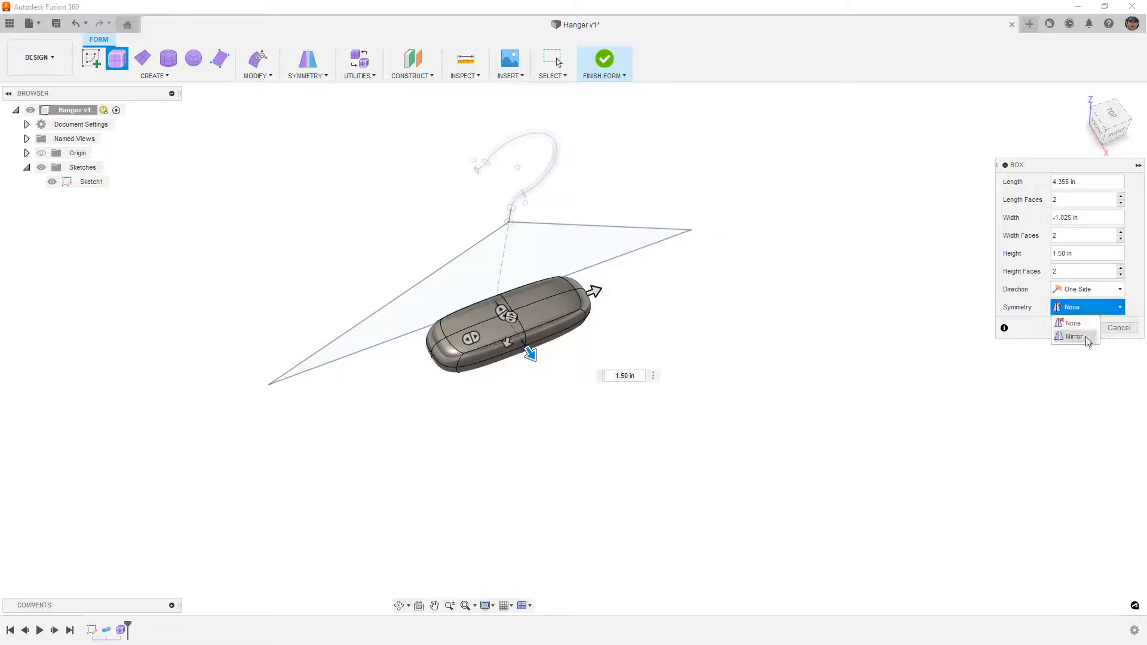
pyautogui.click(1086, 335)
pyautogui.scroll(2, 515, 317)
pyautogui.click(1068, 325)
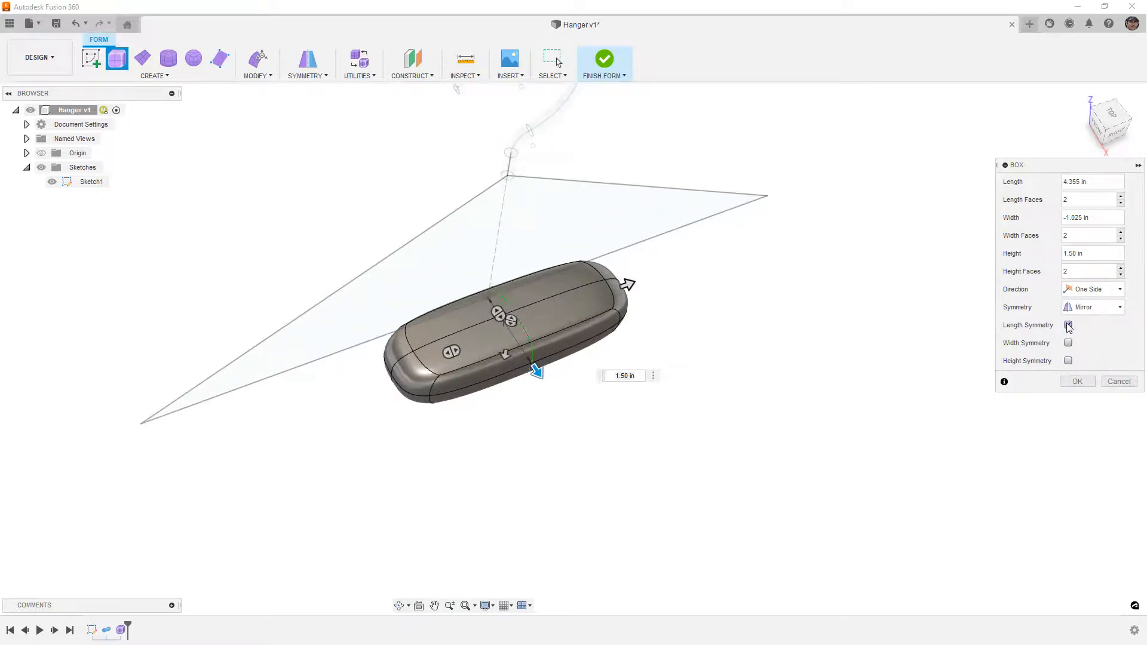
pyautogui.click(1093, 291)
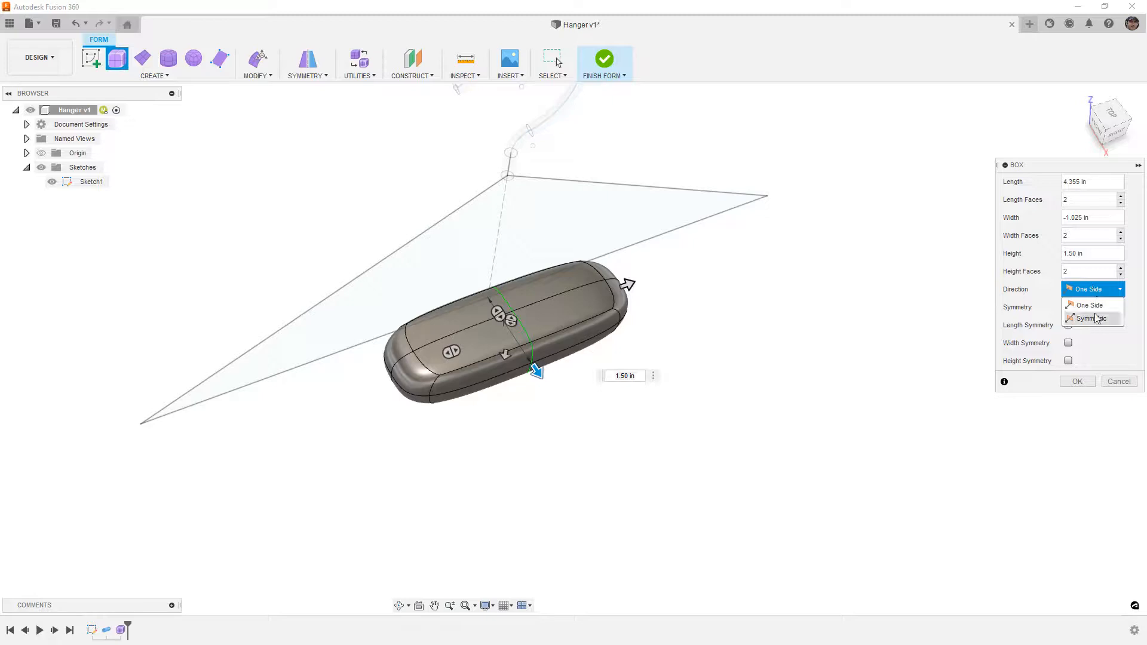
pyautogui.click(1097, 305)
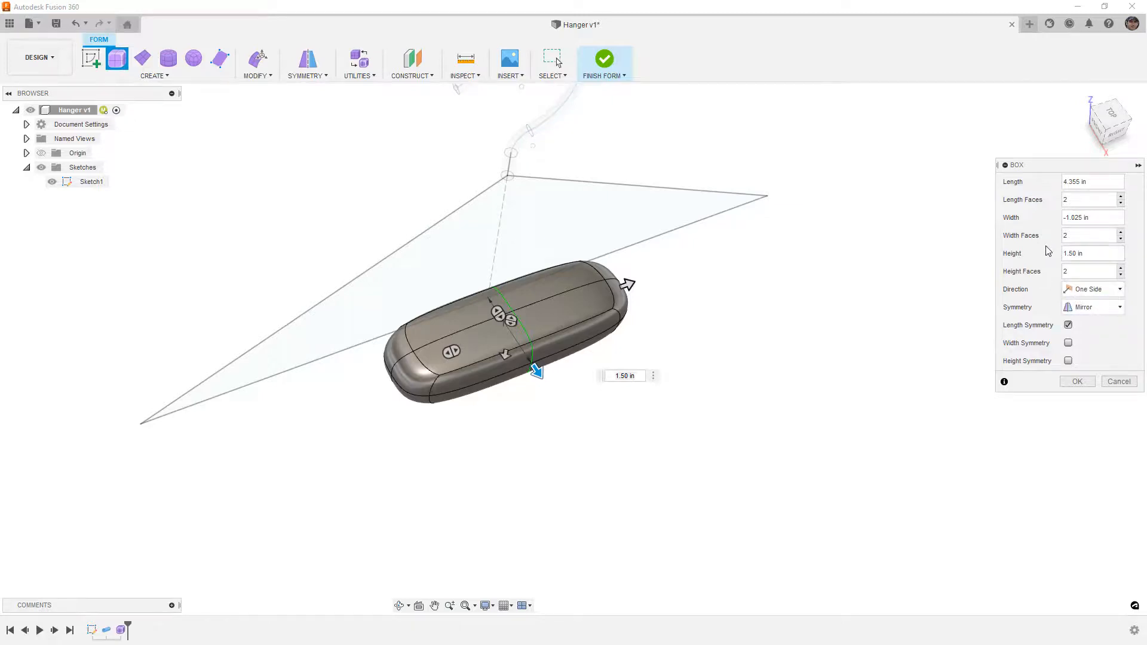
# - Preview width and height symmetry on the box, clear both, and finish the box with only length symmetry
pyautogui.keyDown('shift'); pyautogui.moveTo(510, 283); pyautogui.dragTo(500, 316, button='middle'); pyautogui.keyUp('shift')
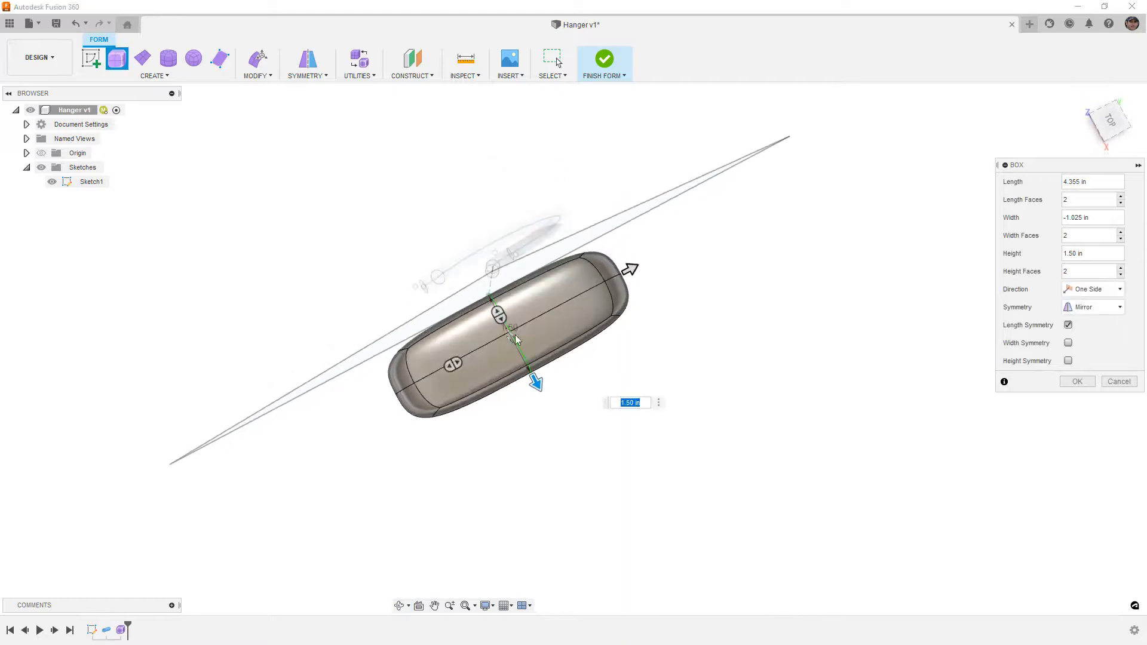
pyautogui.keyDown('shift'); pyautogui.moveTo(533, 363); pyautogui.dragTo(525, 300, button='middle'); pyautogui.keyUp('shift')
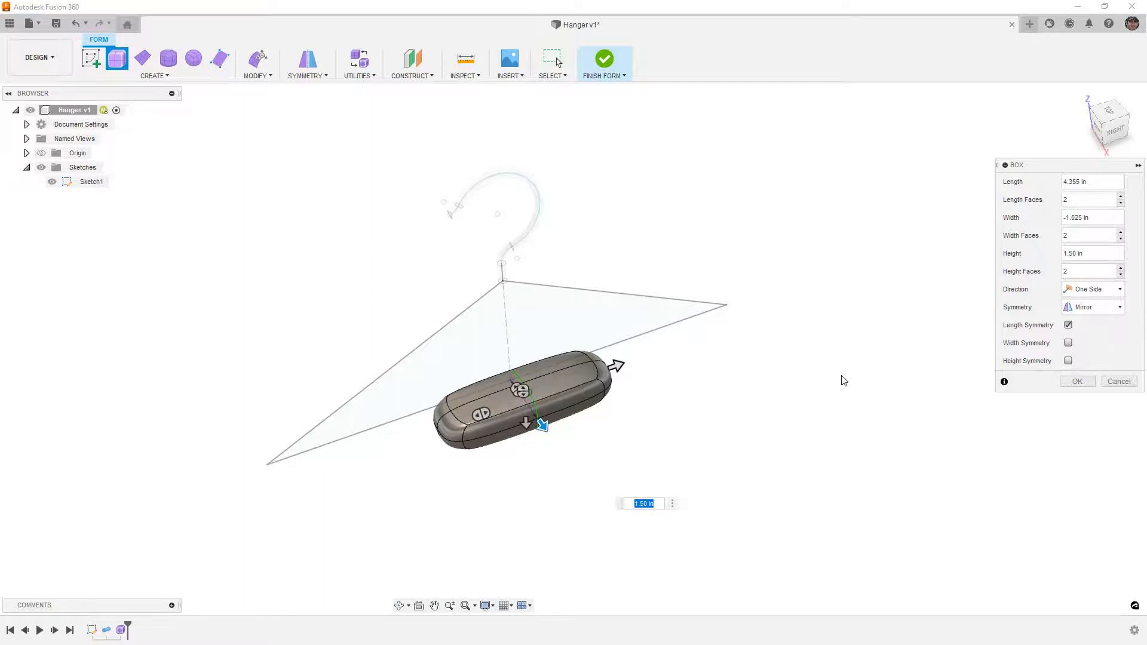
pyautogui.click(1068, 344)
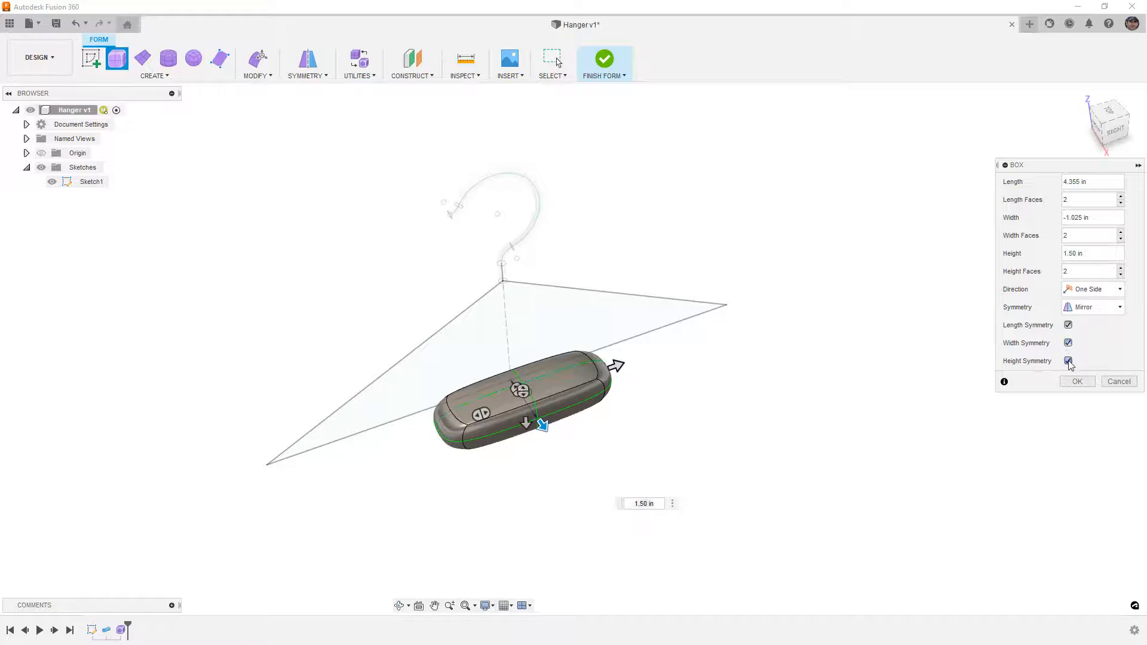
pyautogui.click(1068, 344)
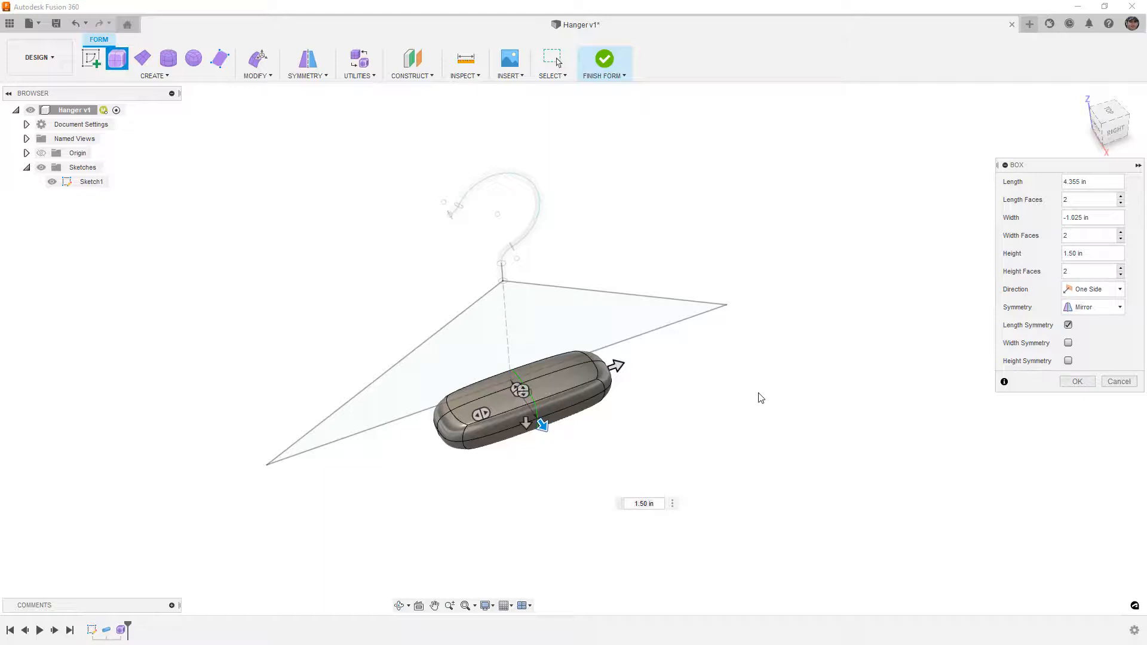
pyautogui.click(1077, 383)
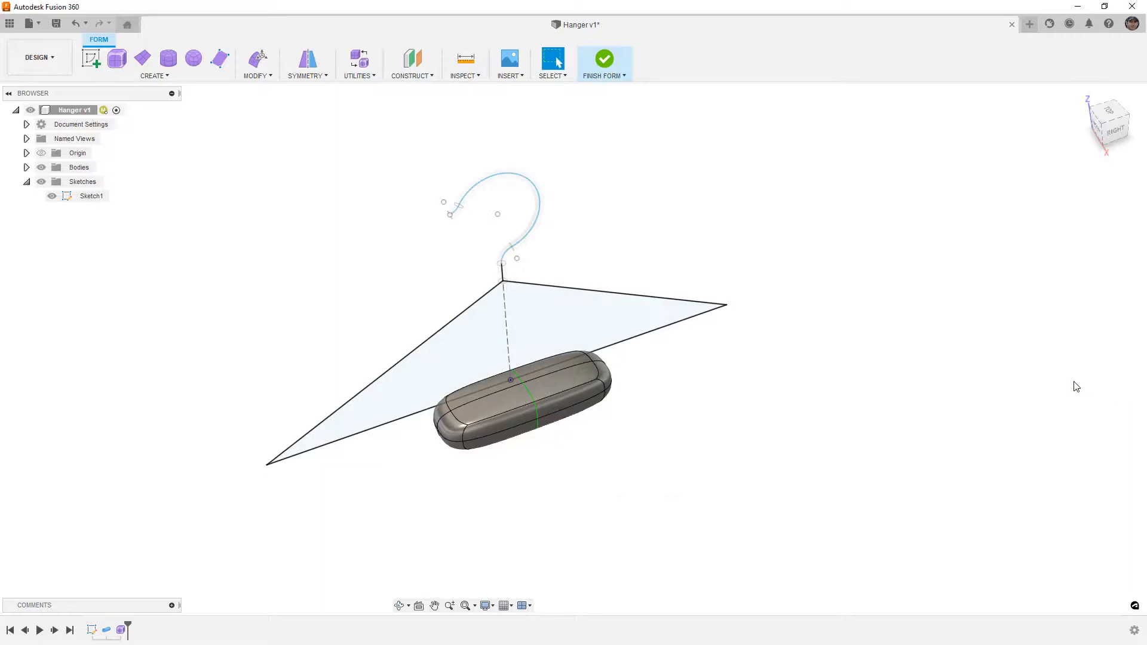
# - Switch the T-spline body's display mode from smooth to box display
pyautogui.keyDown('shift'); pyautogui.moveTo(781, 417); pyautogui.dragTo(739, 417, button='middle'); pyautogui.keyUp('shift')
pyautogui.click(578, 395)
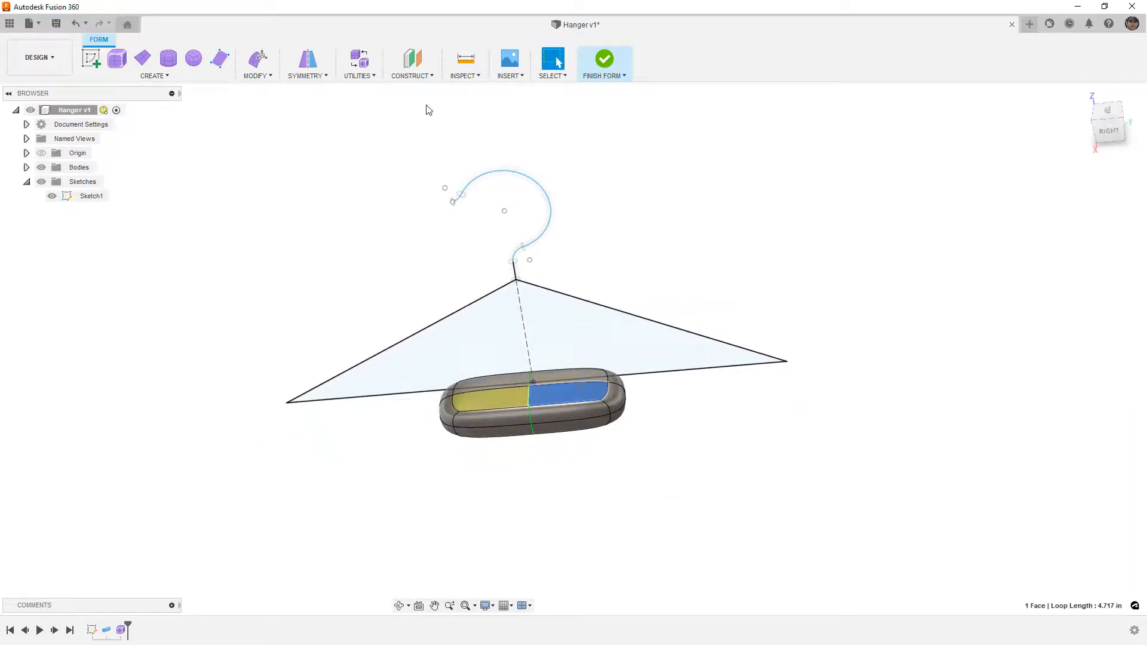
pyautogui.click(358, 76)
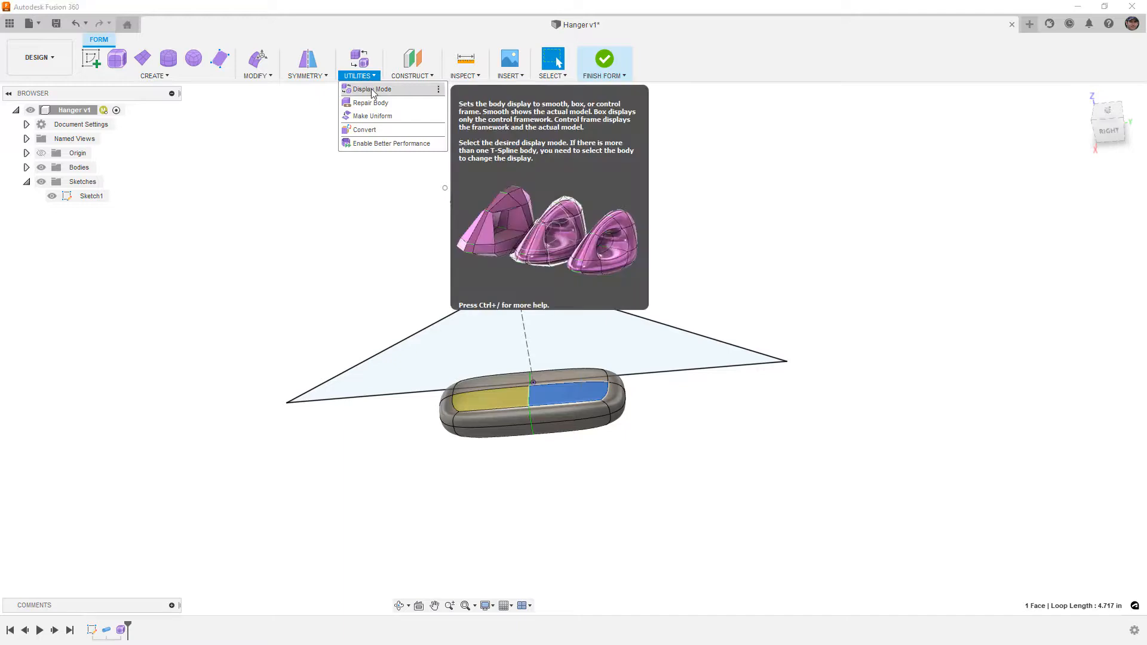
pyautogui.click(371, 89)
pyautogui.click(1057, 201)
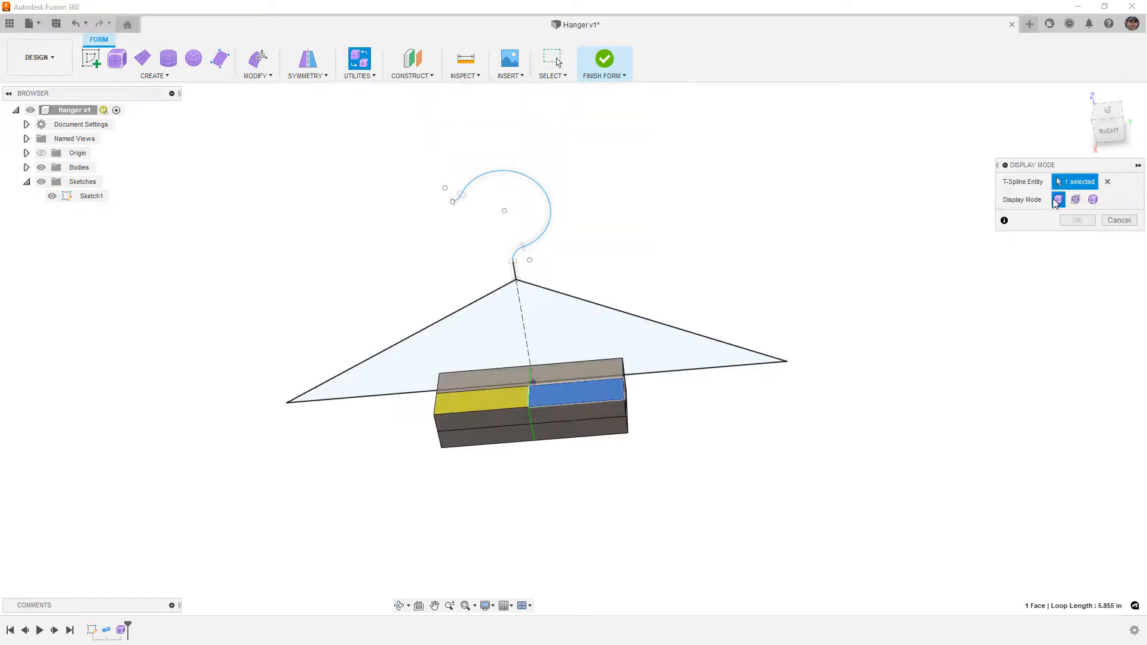
pyautogui.click(1075, 221)
# - Move the entire box body -0.75 in with Edit Form so it is centred on the hanger's sketch plane
pyautogui.moveTo(904, 276)
pyautogui.keyDown('shift'); pyautogui.mouseDown(button='middle')
pyautogui.moveTo(757, 232)
pyautogui.moveTo(763, 251)
pyautogui.mouseUp(button='middle'); pyautogui.keyUp('shift')
pyautogui.moveTo(386, 305); pyautogui.dragTo(717, 438)
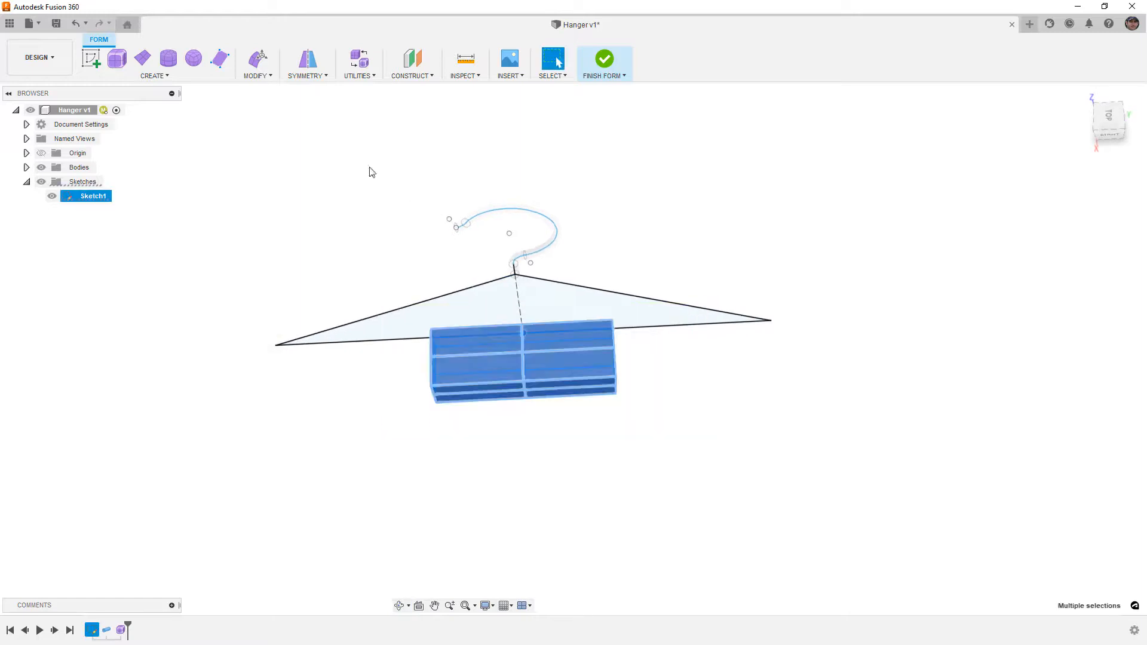
pyautogui.click(259, 59)
pyautogui.click(1098, 113)
pyautogui.moveTo(521, 362); pyautogui.dragTo(521, 344)
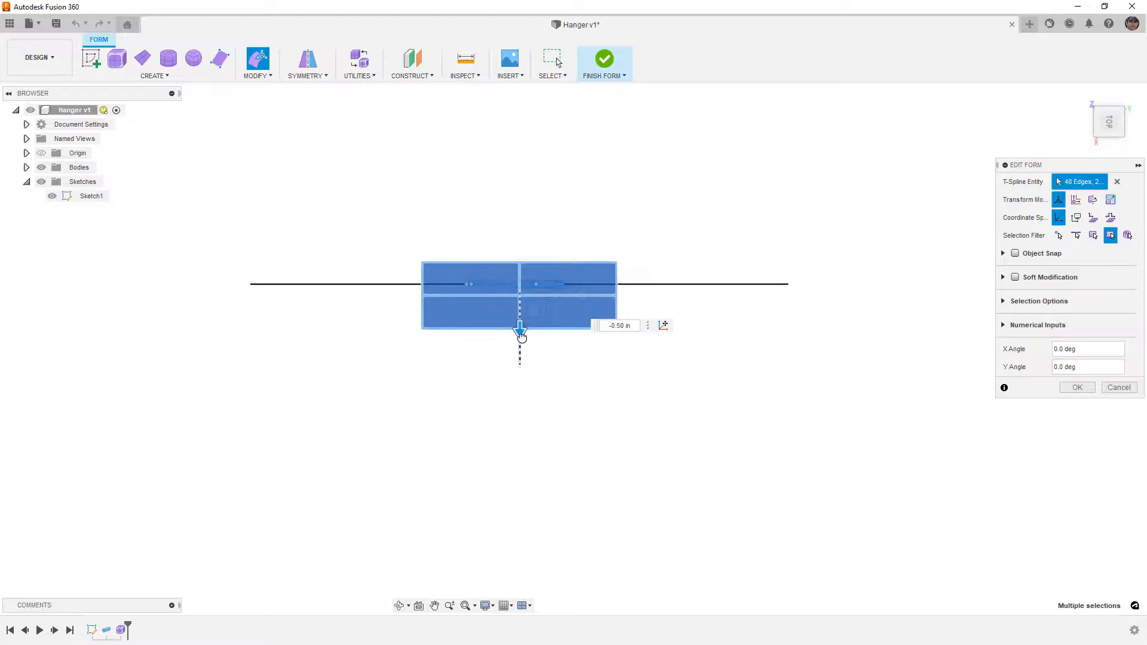
pyautogui.scroll(6, 523, 315)
pyautogui.moveTo(503, 286); pyautogui.dragTo(507, 249)
pyautogui.scroll(2, 506, 248)
pyautogui.write('.75')
pyautogui.scroll(-2, 629, 366)
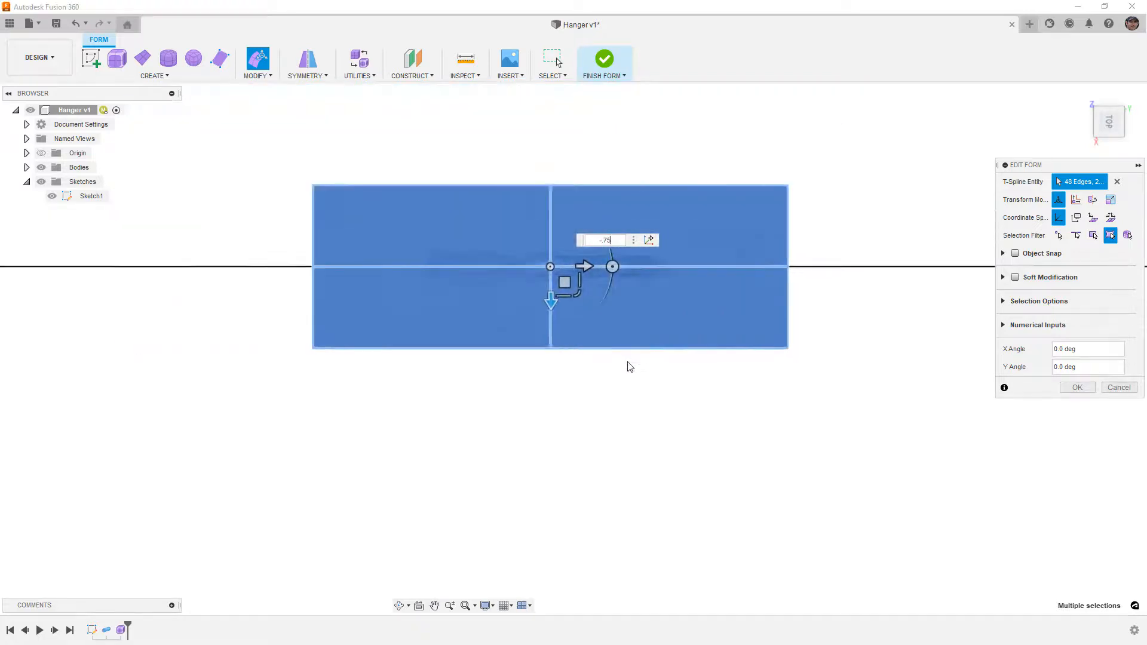
pyautogui.click(682, 428)
# - Raise the entire box body about 2.80 in so its upper edge meets the base of the hook
pyautogui.keyDown('shift'); pyautogui.moveTo(681, 430); pyautogui.dragTo(702, 405, button='middle'); pyautogui.keyUp('shift')
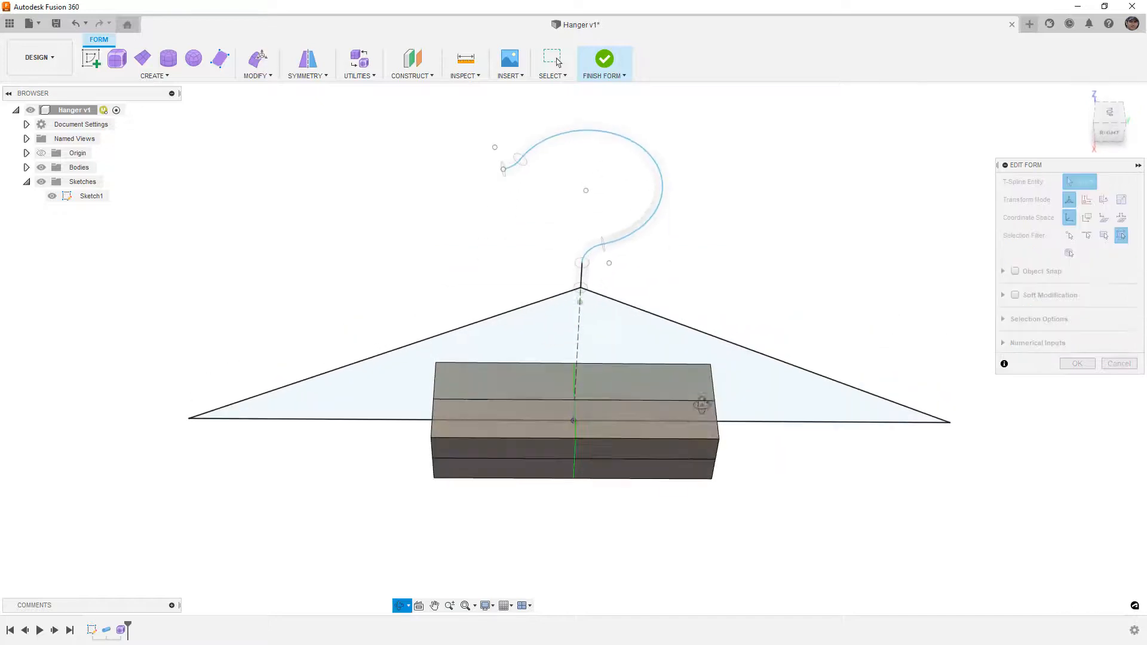
pyautogui.click(1110, 129)
pyautogui.scroll(-2, 604, 279)
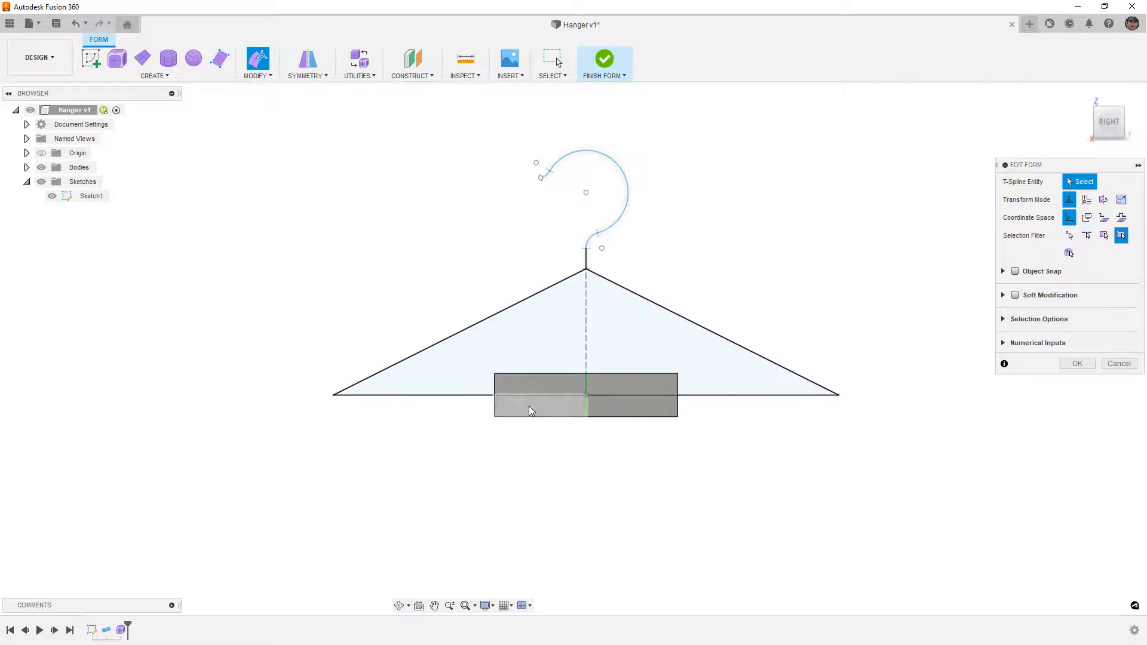
pyautogui.moveTo(463, 361); pyautogui.dragTo(777, 447)
pyautogui.moveTo(586, 360); pyautogui.dragTo(587, 258)
pyautogui.scroll(5, 594, 272)
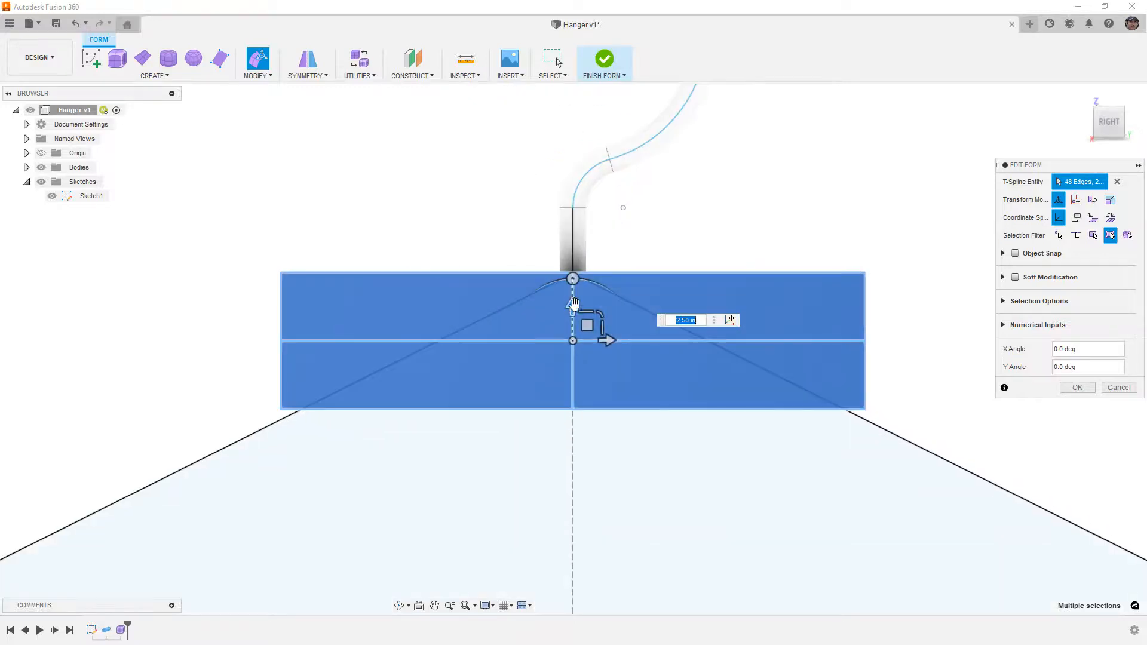
pyautogui.moveTo(573, 305); pyautogui.dragTo(573, 268)
pyautogui.scroll(-8, 573, 268)
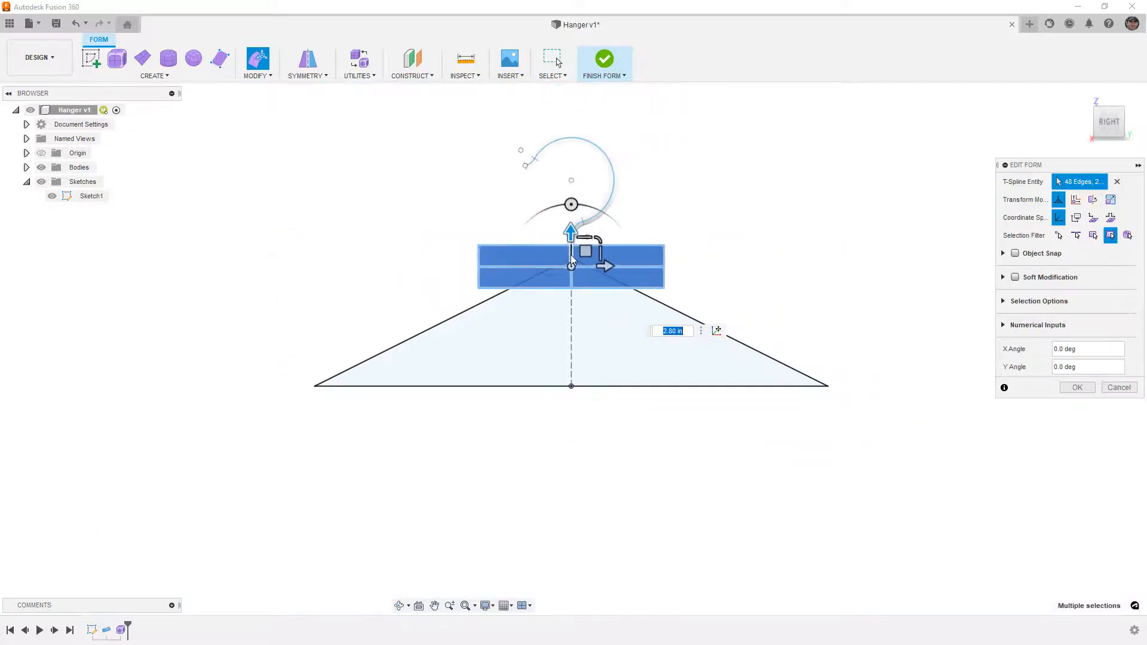
pyautogui.click(723, 279)
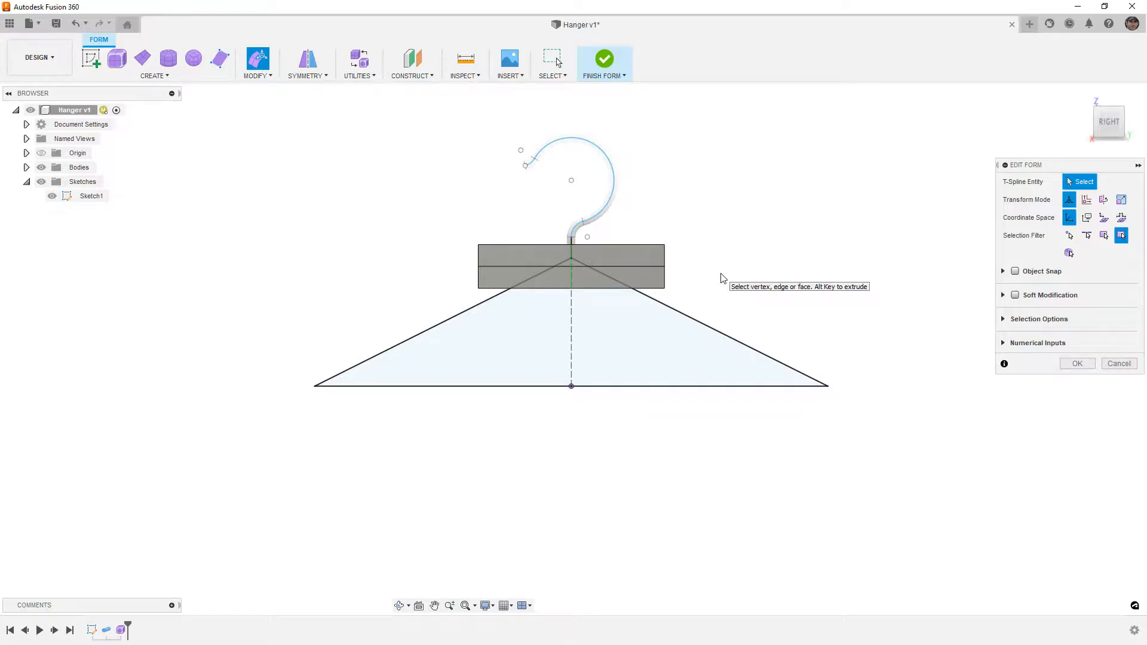
# - Rotate one end of the box 45 degrees and move it 0.657 in and -0.768 in to follow the hanger's sloping edge
pyautogui.moveTo(429, 226); pyautogui.dragTo(535, 328)
pyautogui.moveTo(478, 205); pyautogui.dragTo(444, 224)
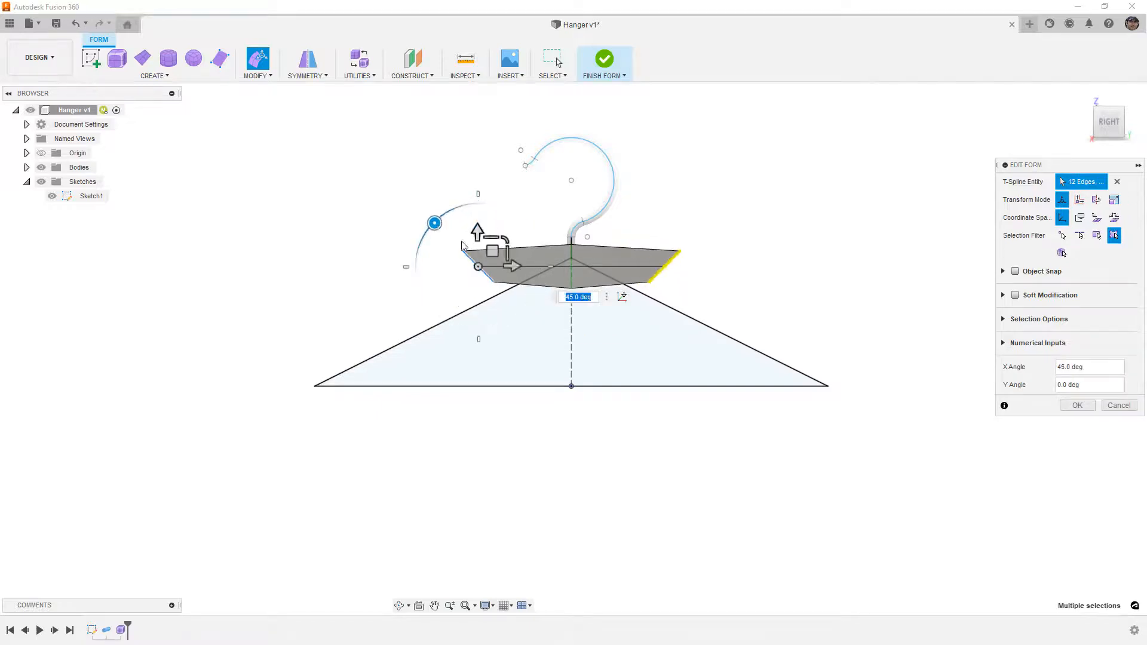
pyautogui.moveTo(502, 249); pyautogui.dragTo(519, 285)
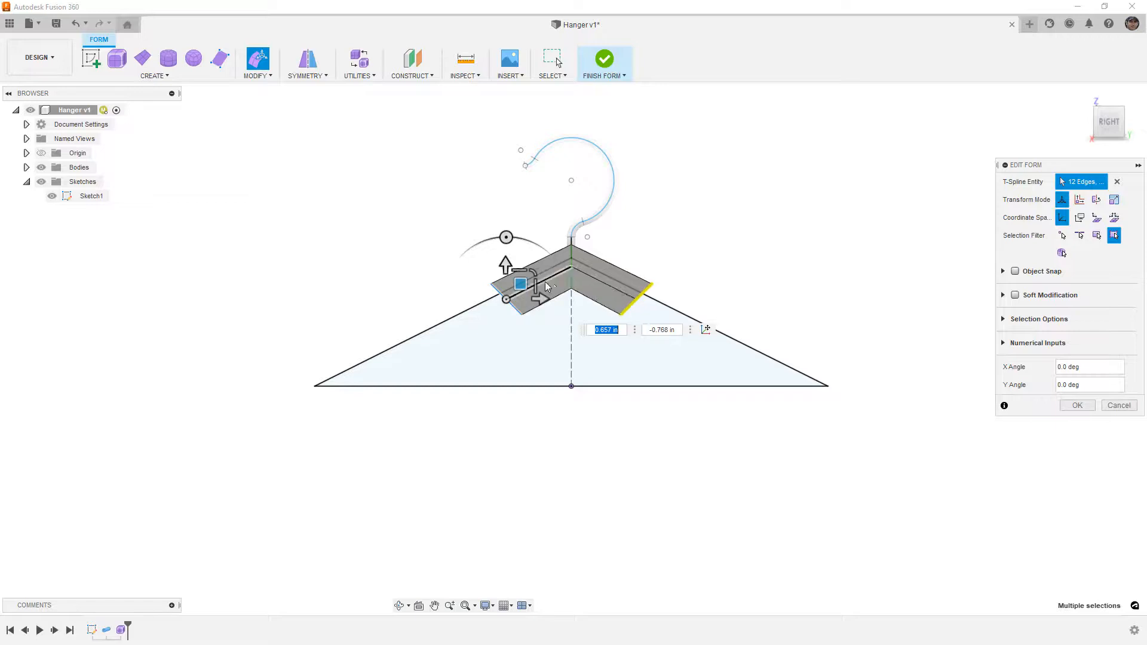
# - Rotate the selected end of the box by -5 degrees to fine-tune its angle to the hanger's slope
pyautogui.scroll(5, 544, 281)
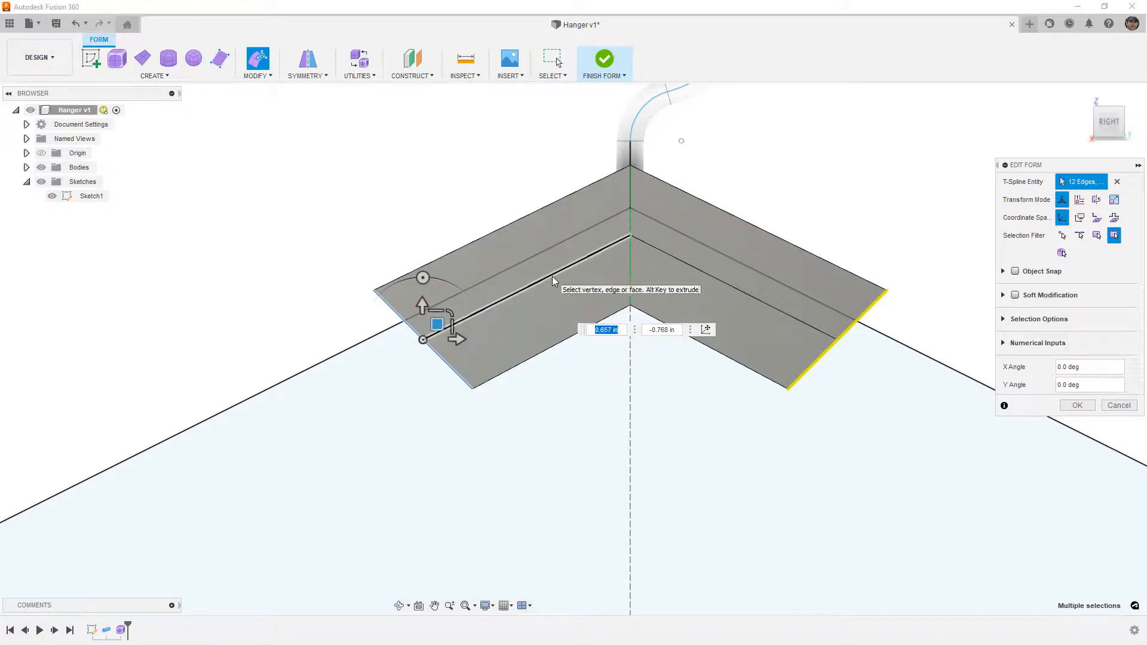
pyautogui.moveTo(423, 277); pyautogui.dragTo(428, 279)
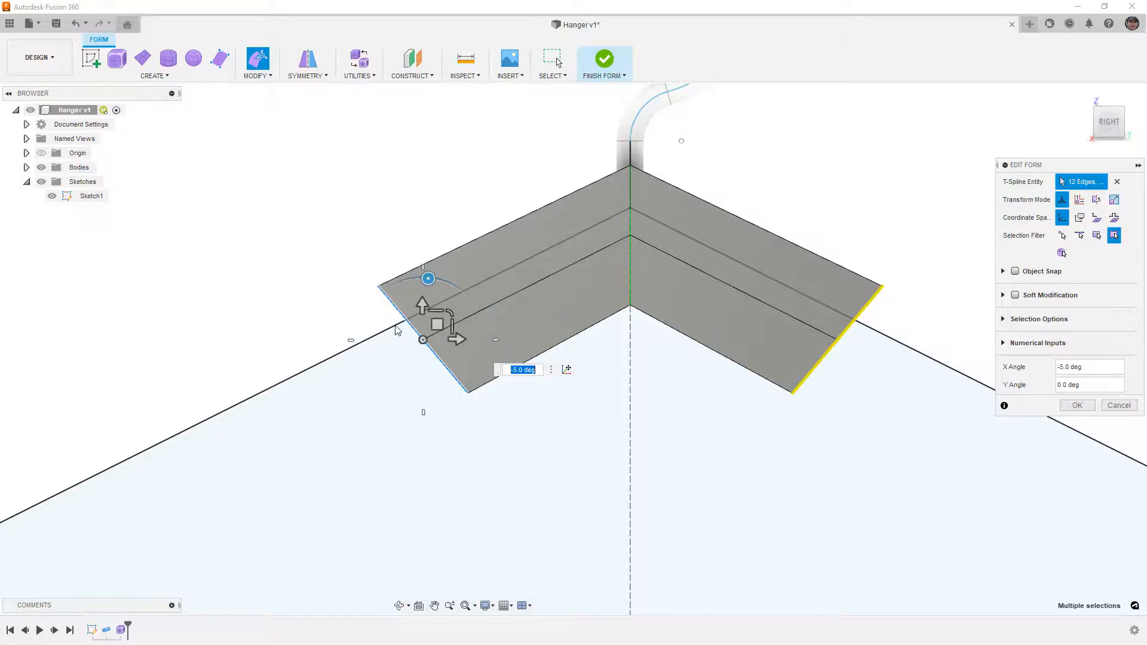
pyautogui.scroll(-3, 423, 279)
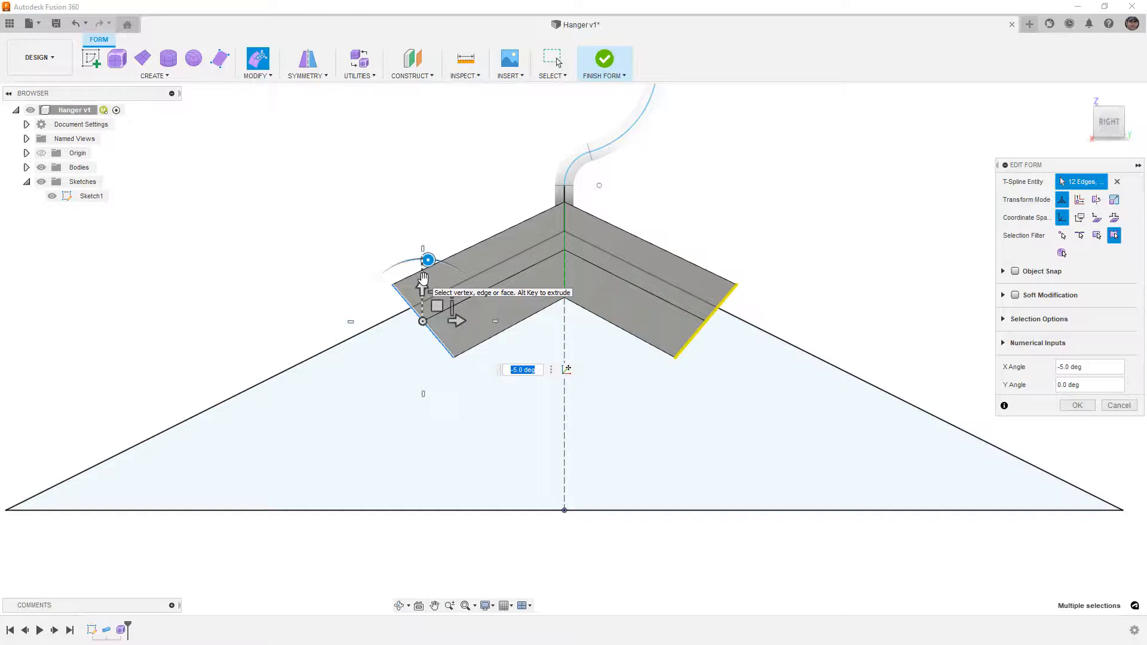
# - Set the X rotation angle of the box's selected end to -5 degrees and clear the selection
pyautogui.scroll(-2, 453, 245)
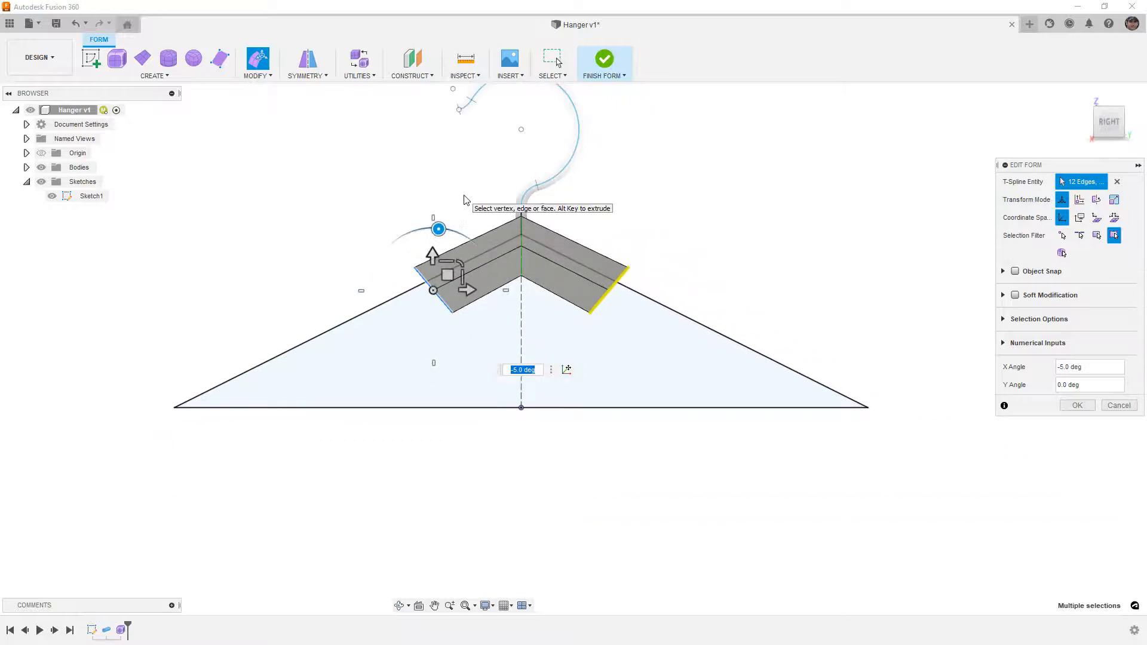
pyautogui.moveTo(467, 200); pyautogui.dragTo(510, 256, button='middle')
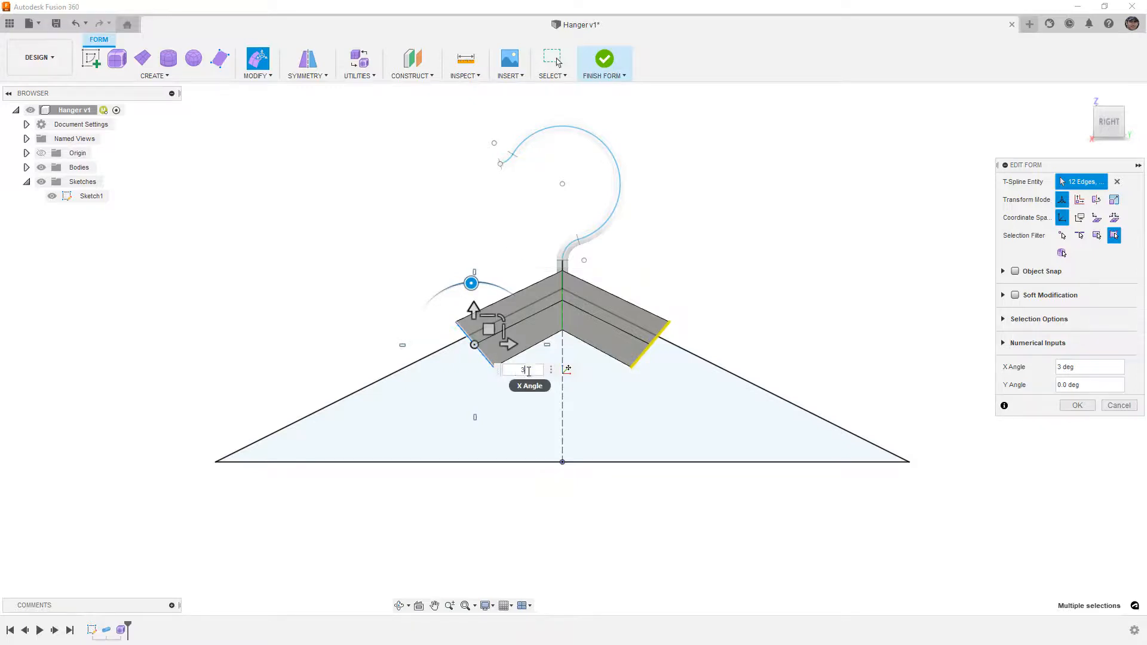
pyautogui.press('Return')
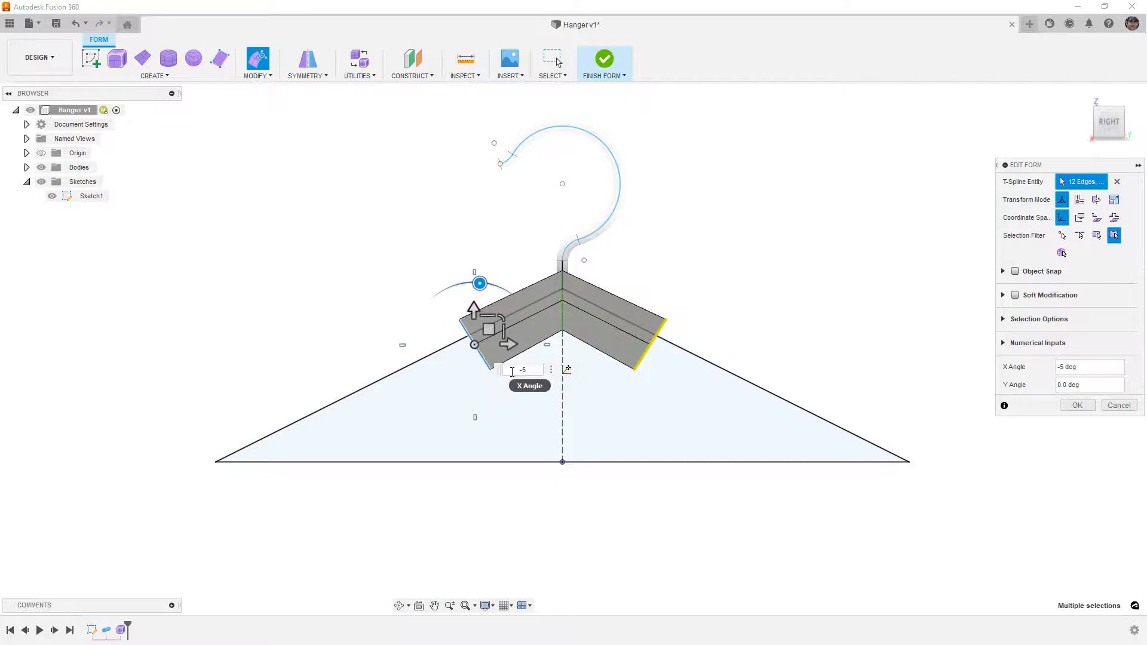
pyautogui.click(421, 263)
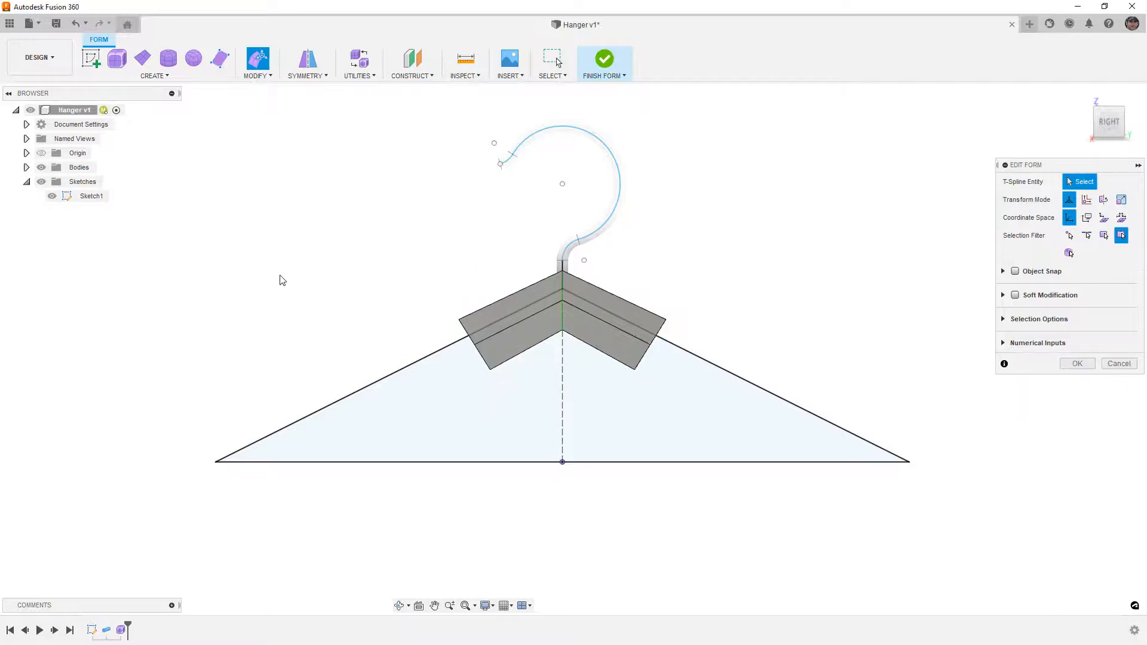
# - Compare the hanger body's shape in smooth display and box display
pyautogui.hotkey('alt', '3')
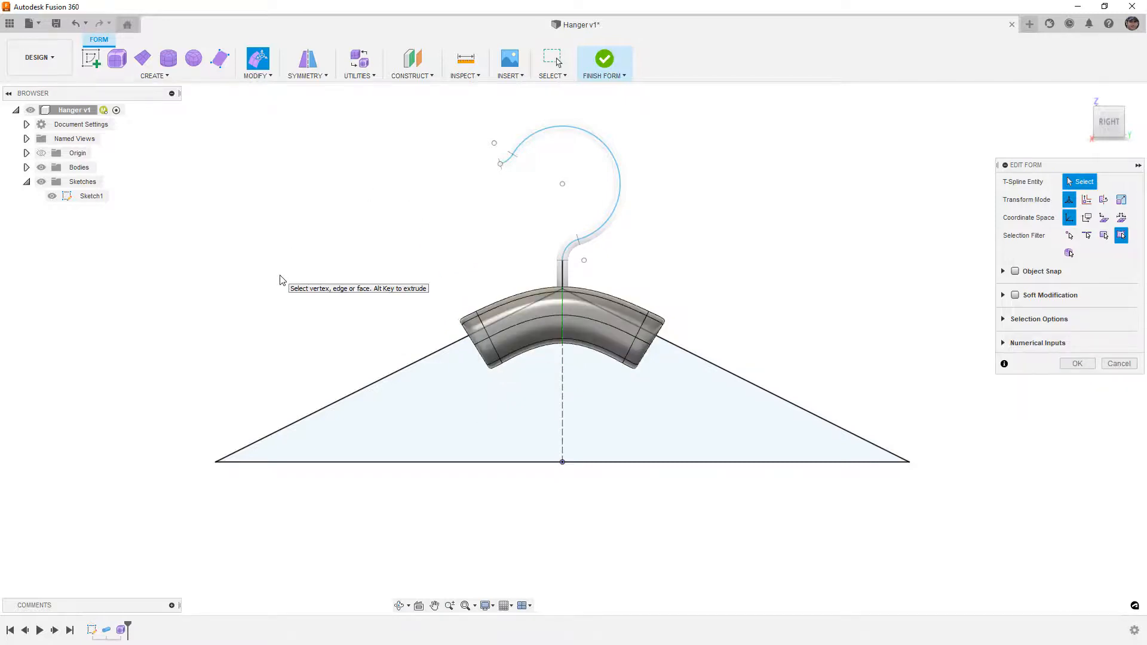
pyautogui.hotkey('alt', '1')
pyautogui.hotkey('alt', '3')
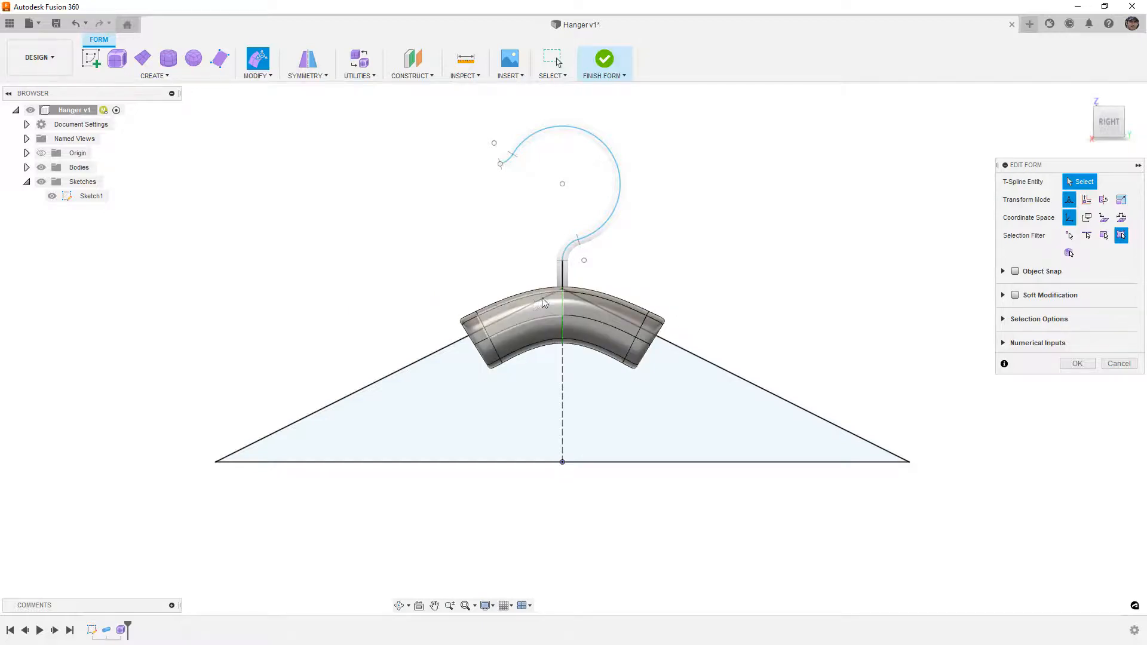
pyautogui.hotkey('alt', '1')
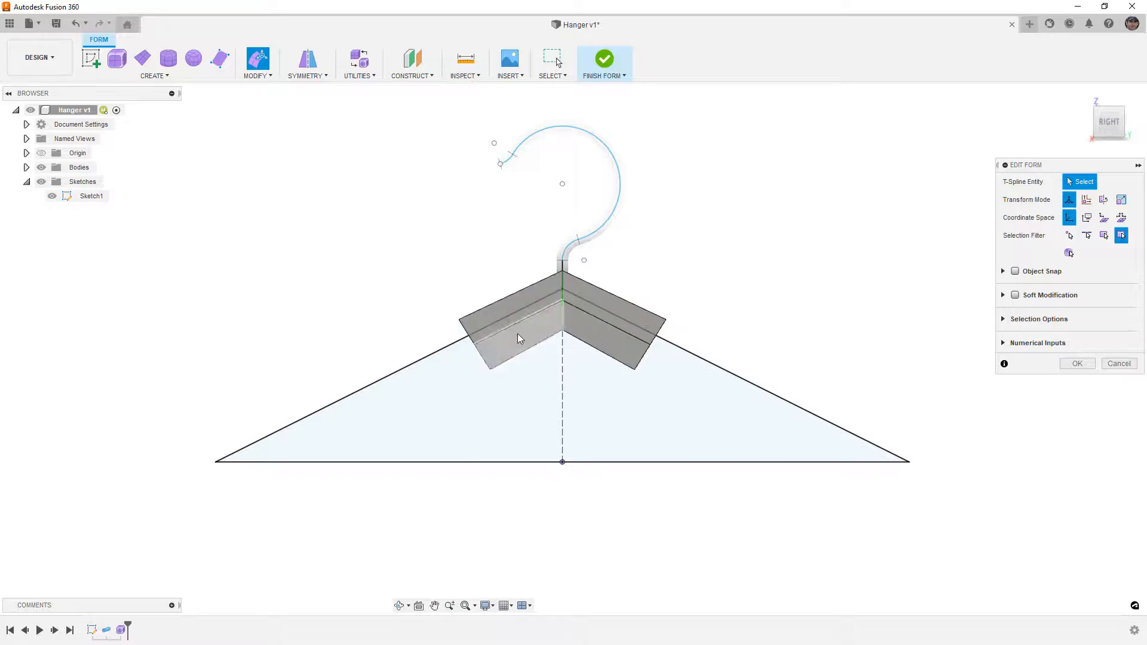
pyautogui.hotkey('alt', '3')
pyautogui.doubleClick(497, 351)
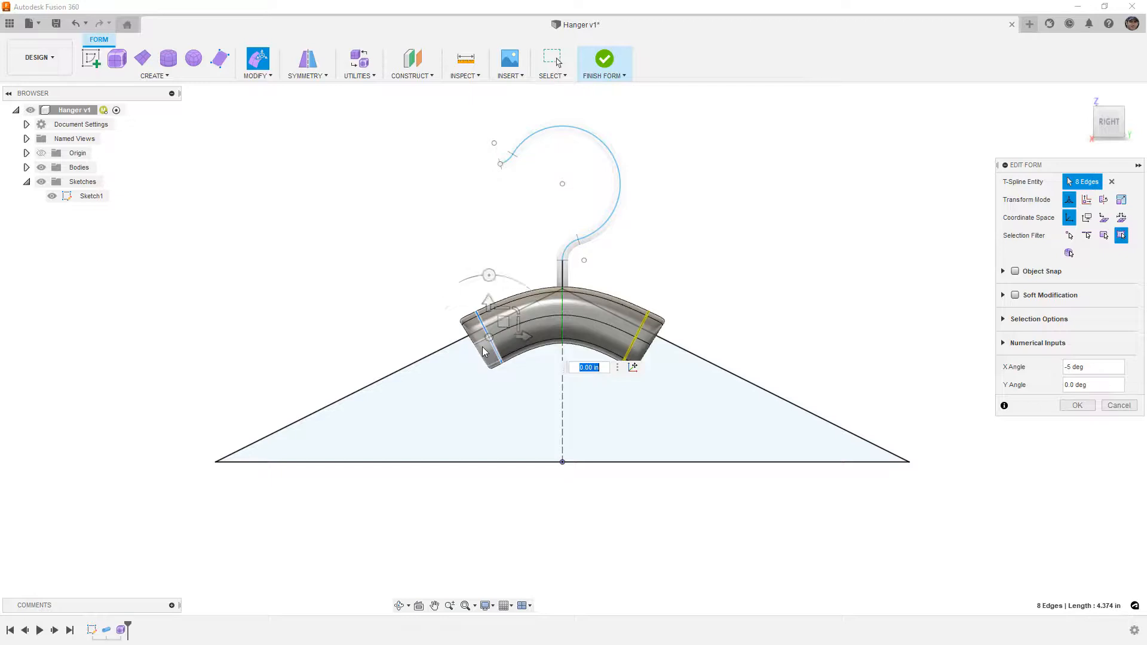
pyautogui.keyDown('shift'); pyautogui.moveTo(630, 436); pyautogui.dragTo(657, 439, button='middle'); pyautogui.keyUp('shift')
pyautogui.keyDown('shift'); pyautogui.moveTo(514, 350); pyautogui.dragTo(518, 364, button='middle'); pyautogui.keyUp('shift')
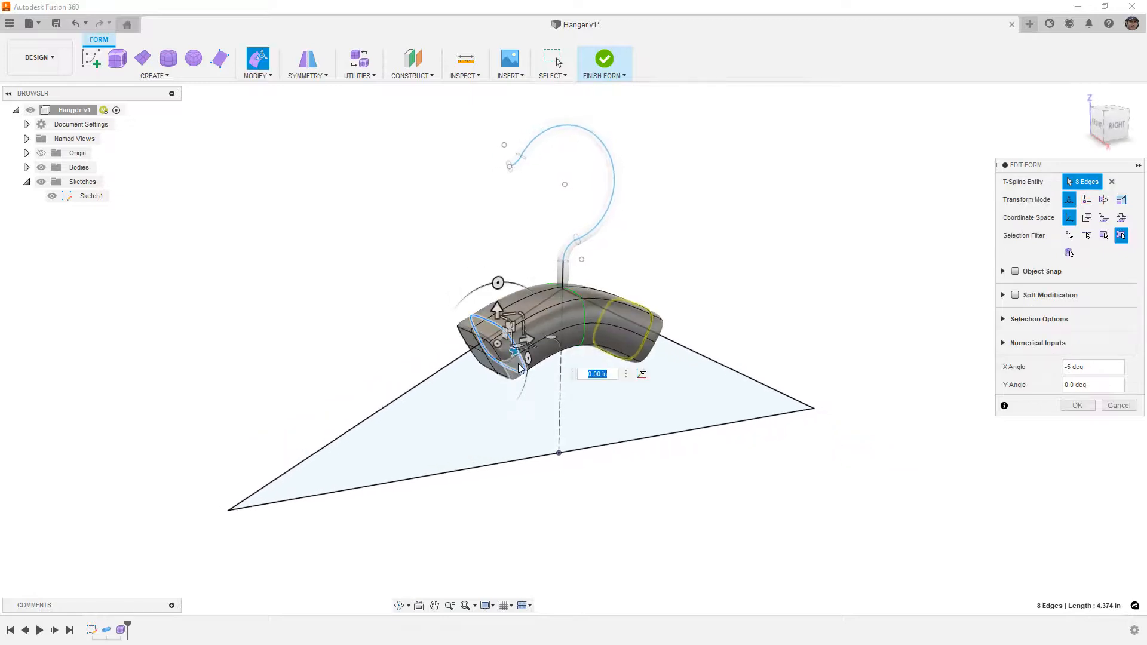
pyautogui.hotkey('alt', '1')
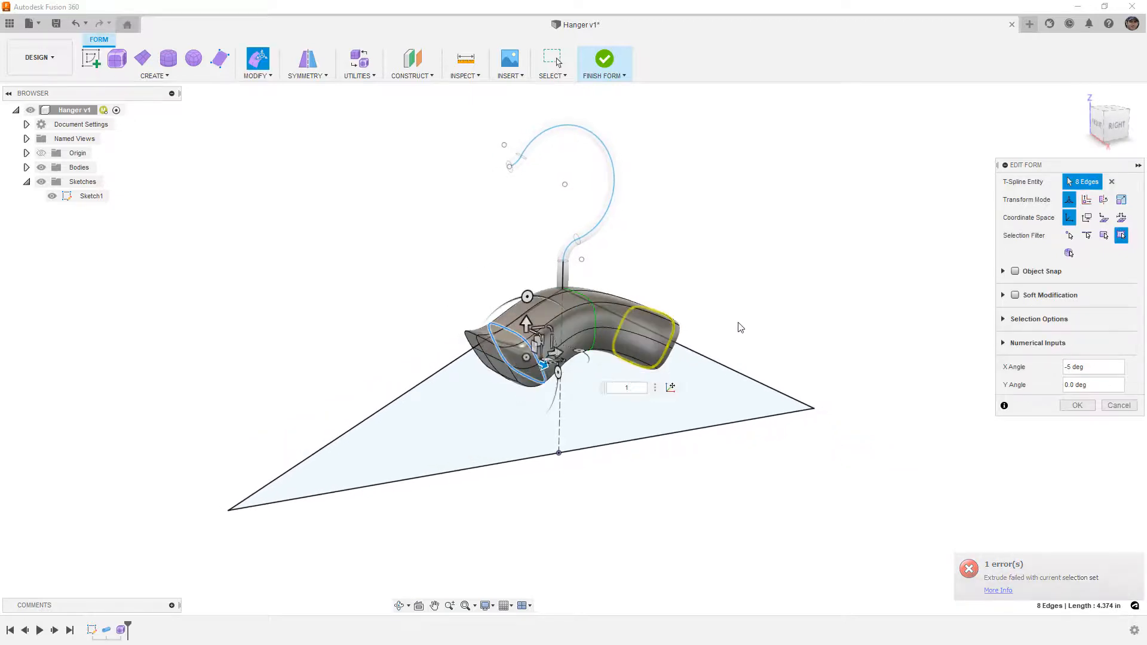
pyautogui.press('Escape')
pyautogui.hotkey('alt', '1')
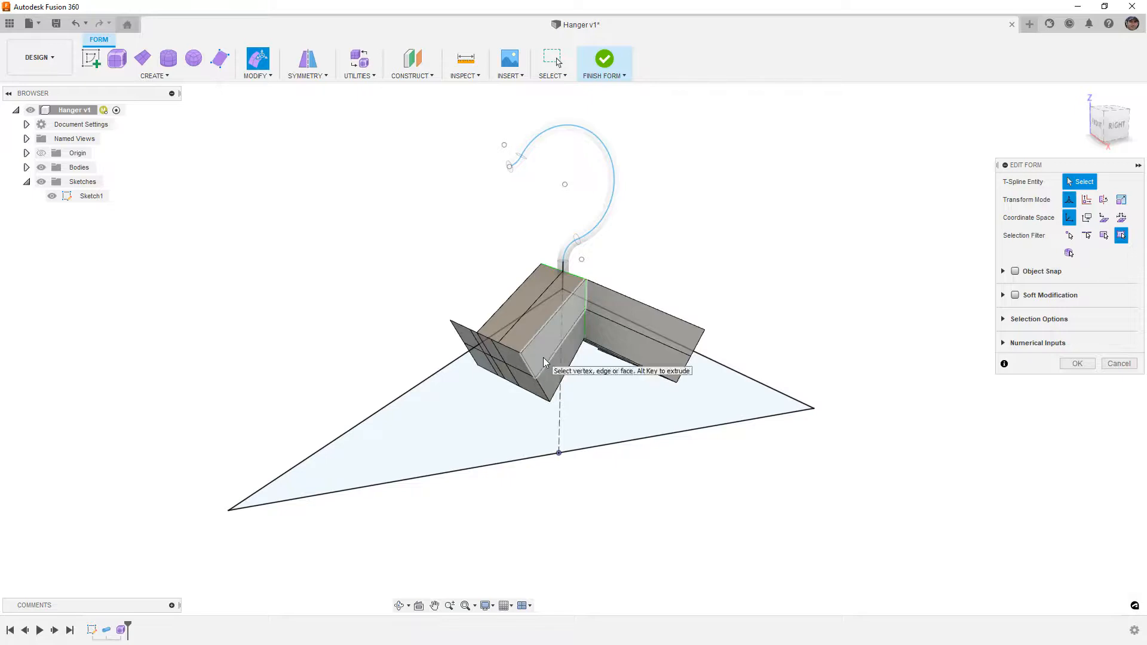
# - Examine the edge loop at the body's end in box display and compare it with the smooth display
pyautogui.doubleClick(543, 357)
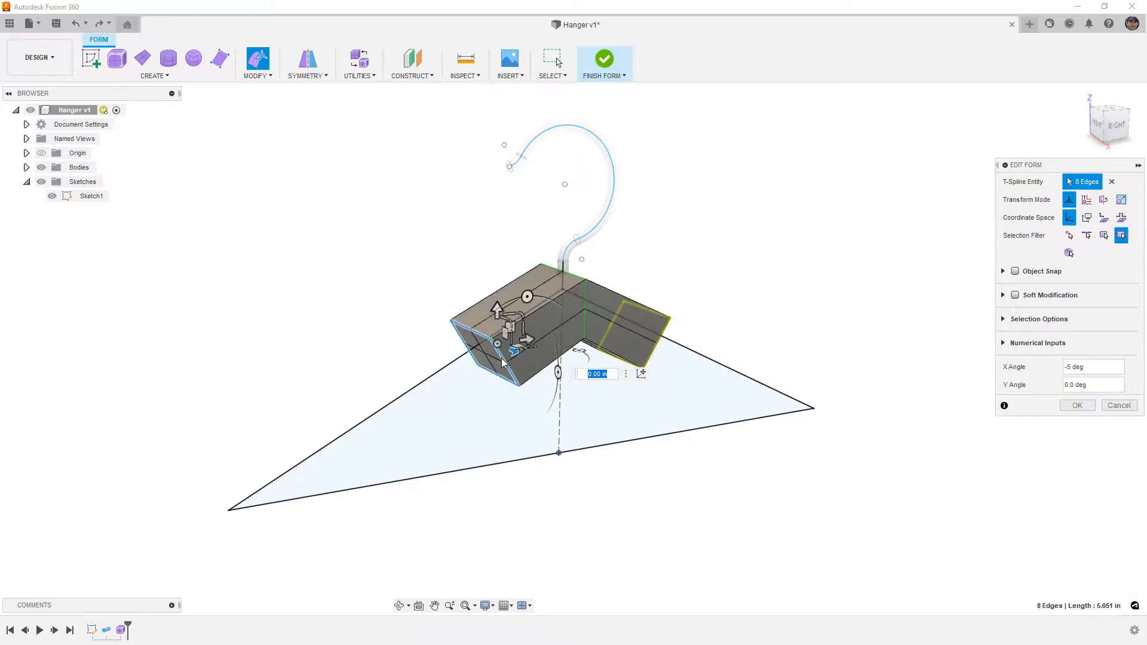
pyautogui.scroll(3, 505, 359)
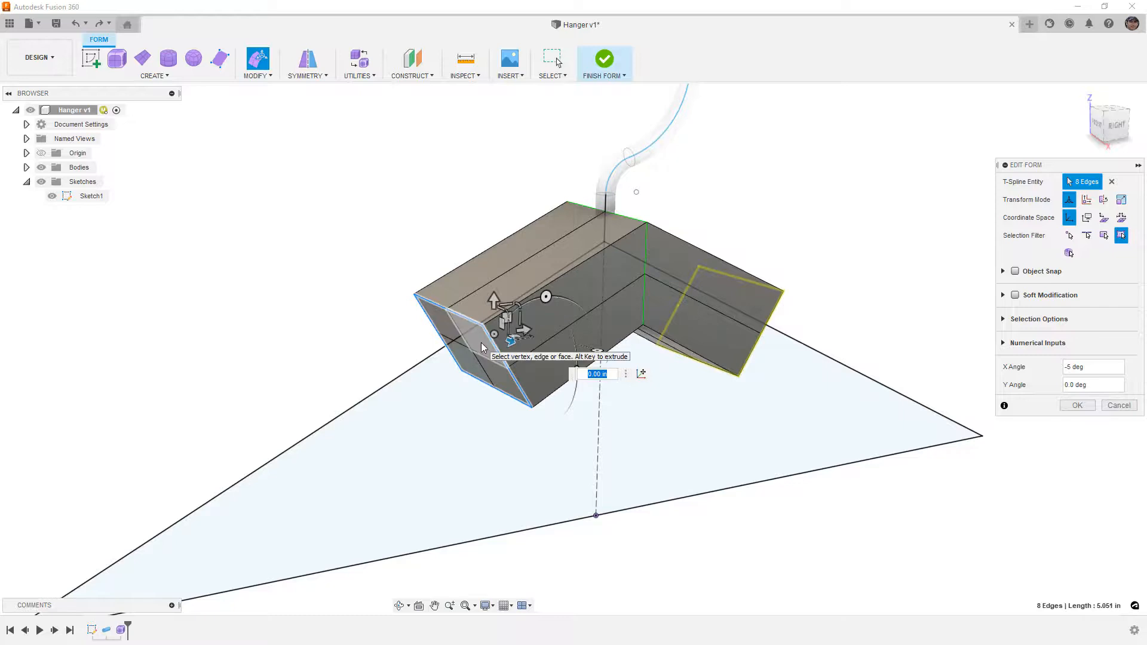
pyautogui.scroll(5, 481, 343)
pyautogui.scroll(-5, 487, 335)
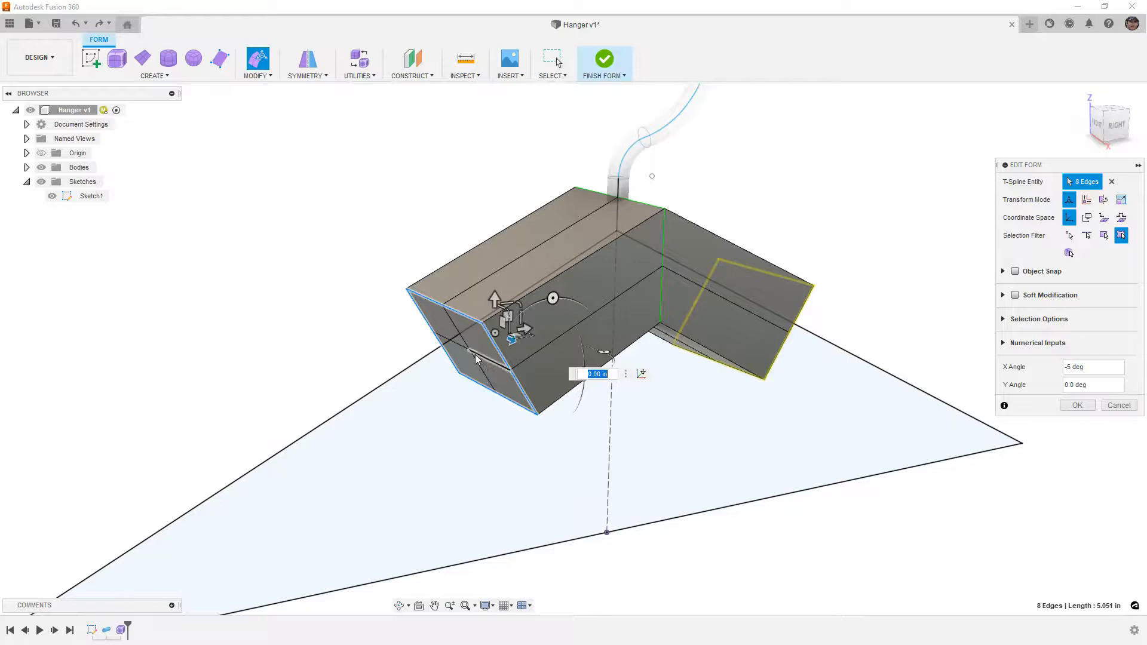
pyautogui.click(394, 252)
pyautogui.hotkey('alt', '3')
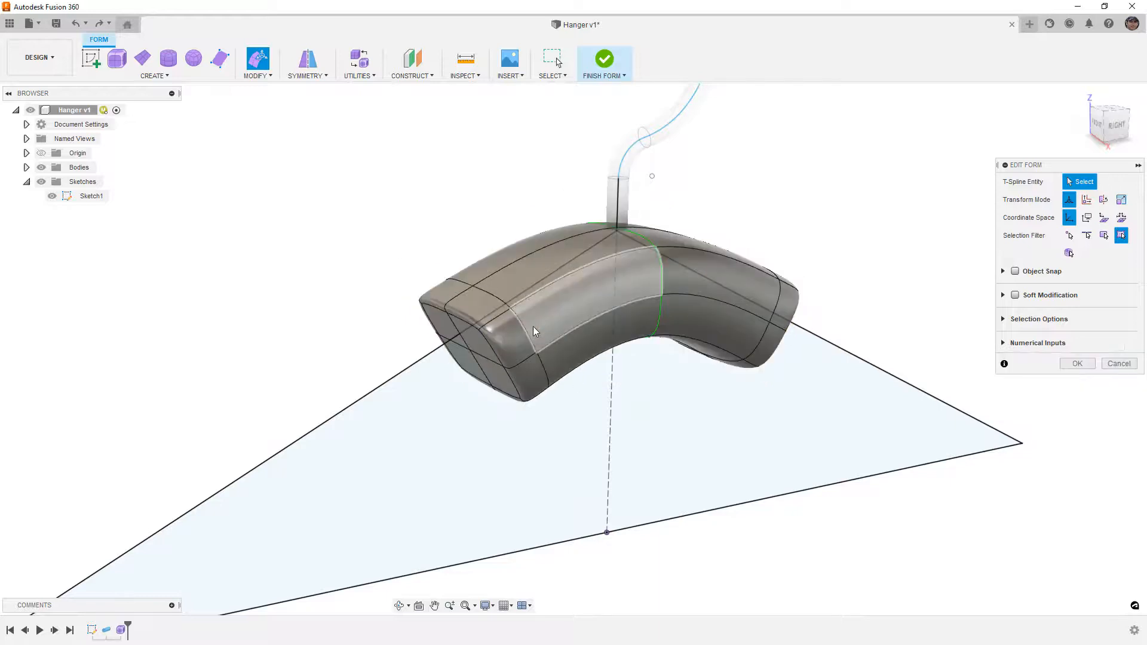
# - Try moving the side edges of the body's end face -0.287 in and -0.151 in in box display, undo it and return to smooth display
pyautogui.click(487, 344)
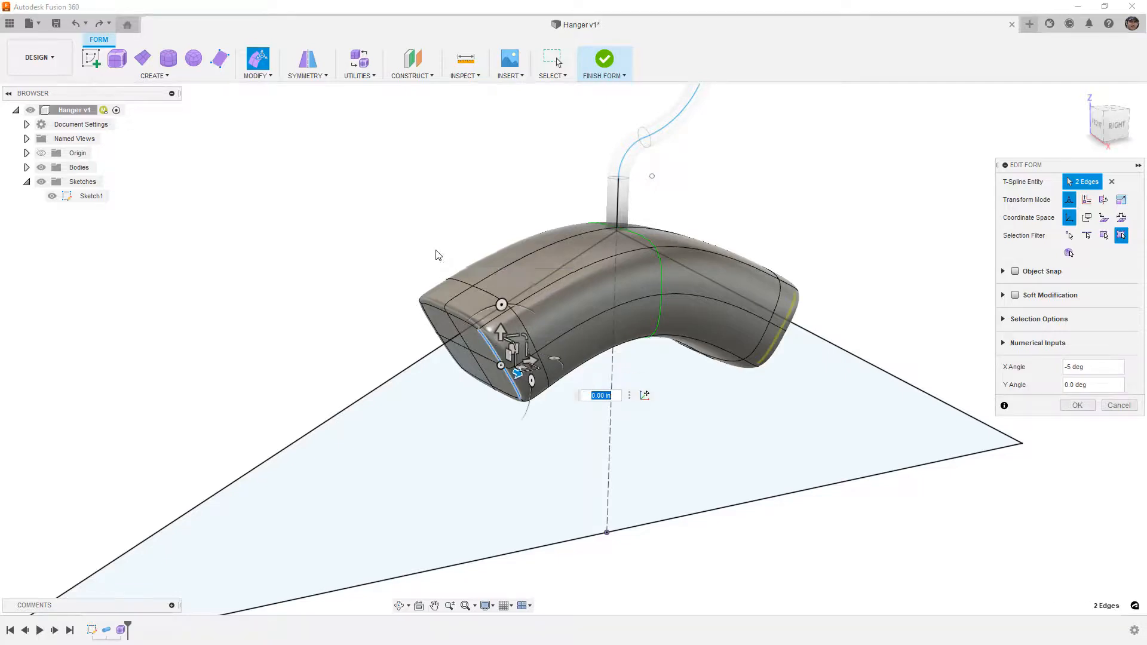
pyautogui.click(1003, 319)
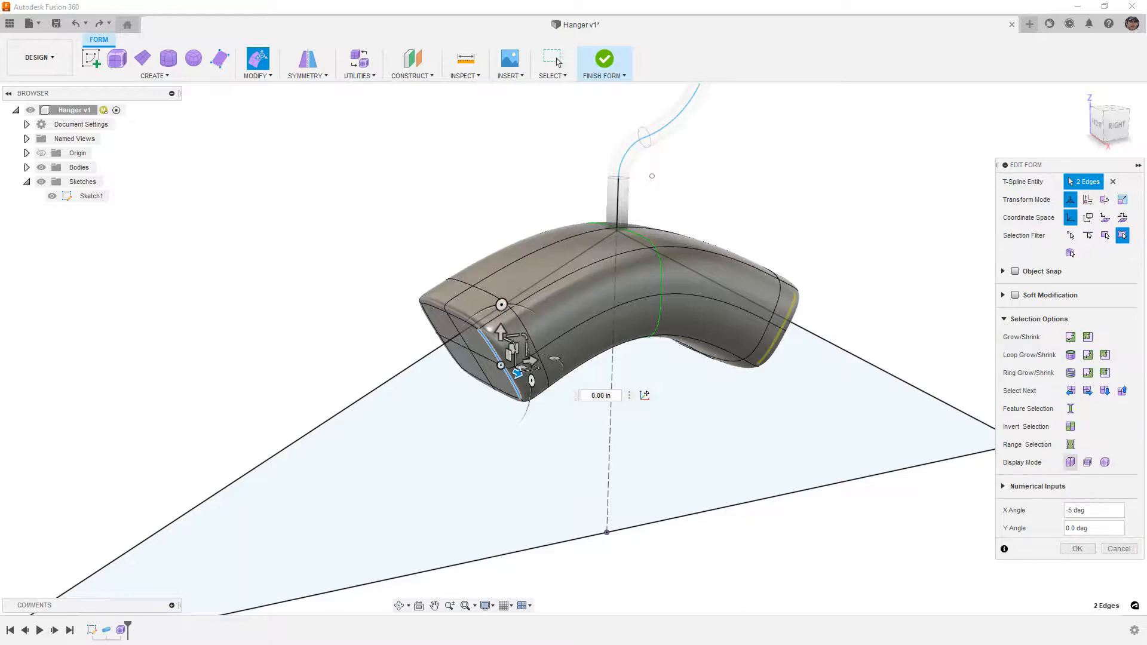
pyautogui.click(1070, 463)
pyautogui.scroll(5, 514, 365)
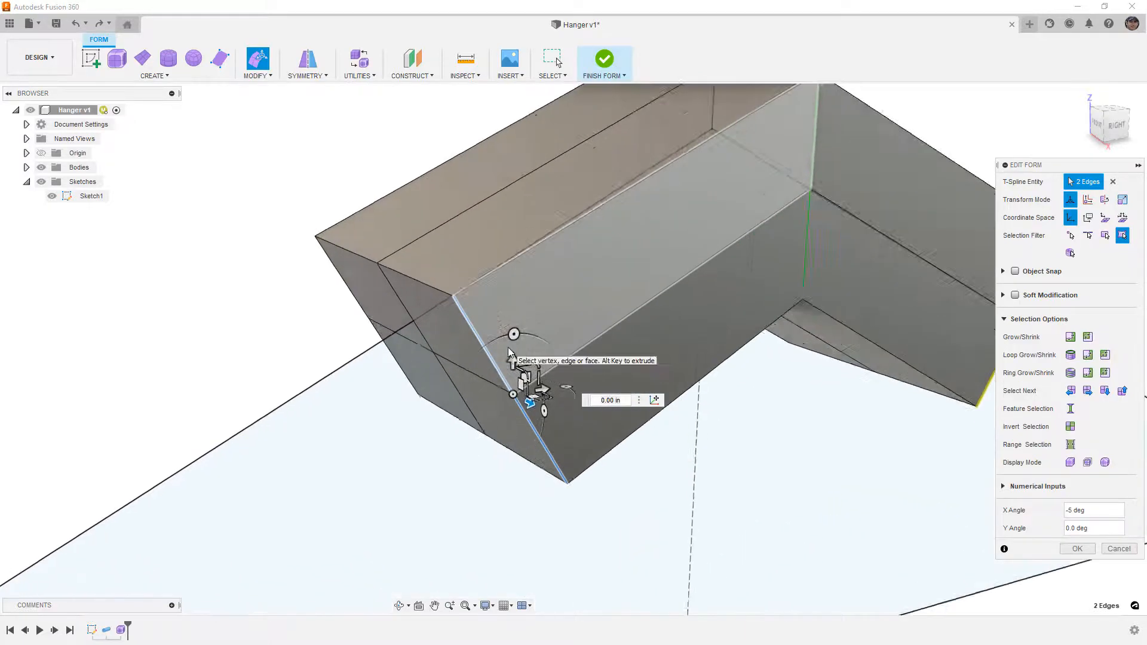
pyautogui.moveTo(526, 404)
pyautogui.mouseDown()
pyautogui.moveTo(579, 377)
pyautogui.moveTo(468, 431)
pyautogui.moveTo(582, 374)
pyautogui.moveTo(500, 436)
pyautogui.moveTo(555, 413)
pyautogui.moveTo(499, 416)
pyautogui.moveTo(518, 394)
pyautogui.mouseUp()
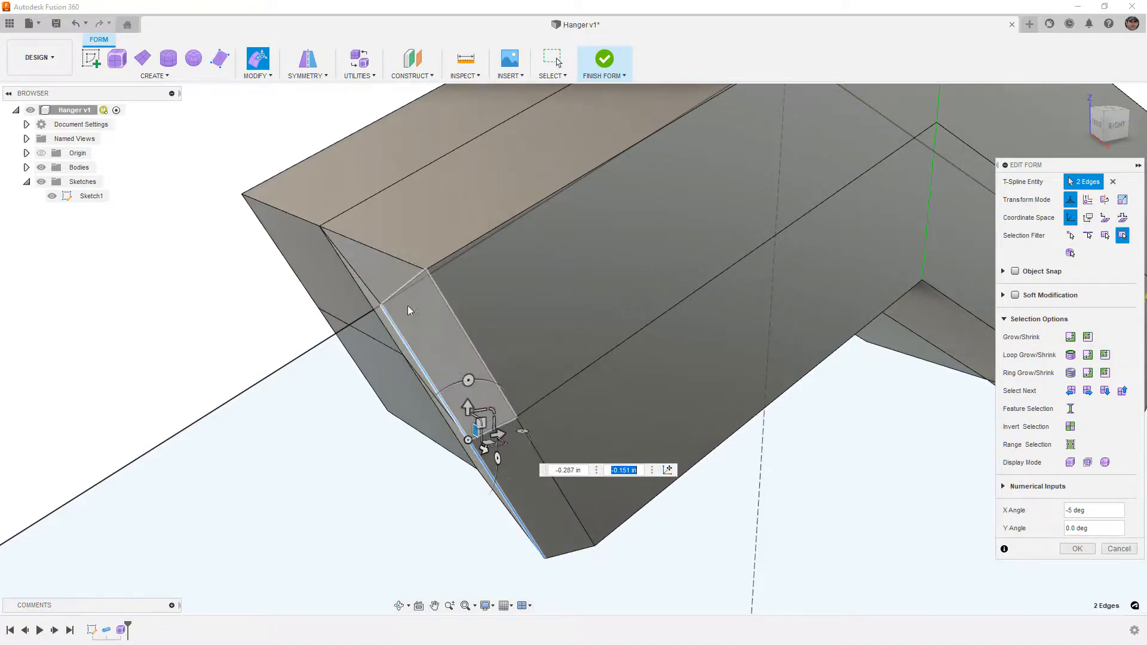
pyautogui.scroll(-3, 578, 327)
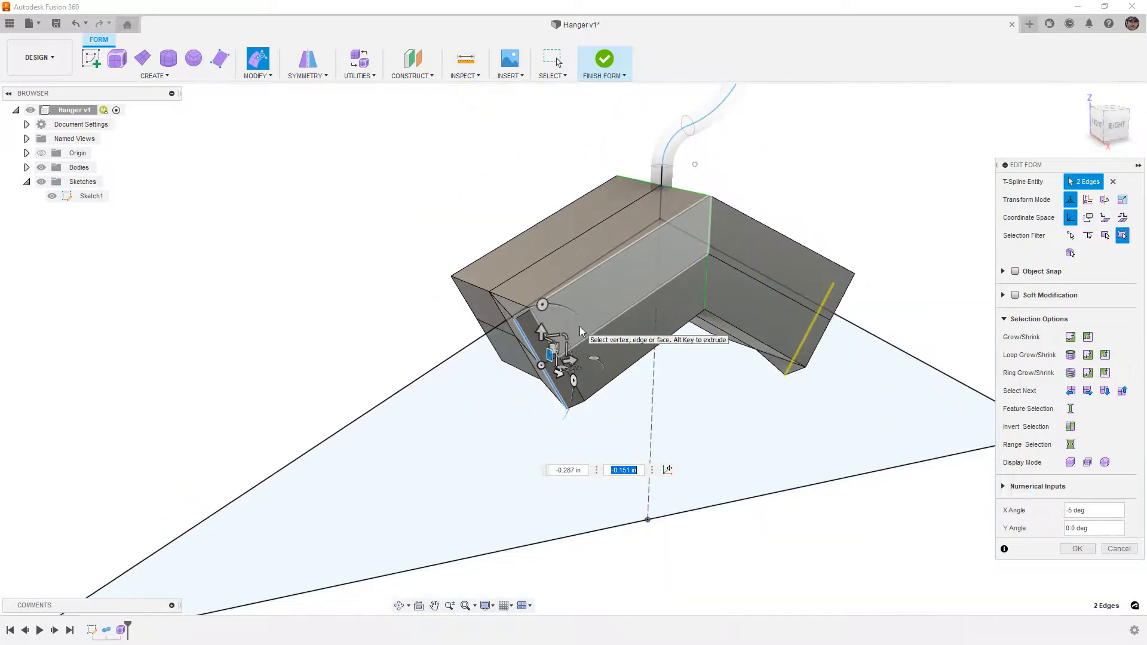
pyautogui.hotkey('ctrl', 'z')
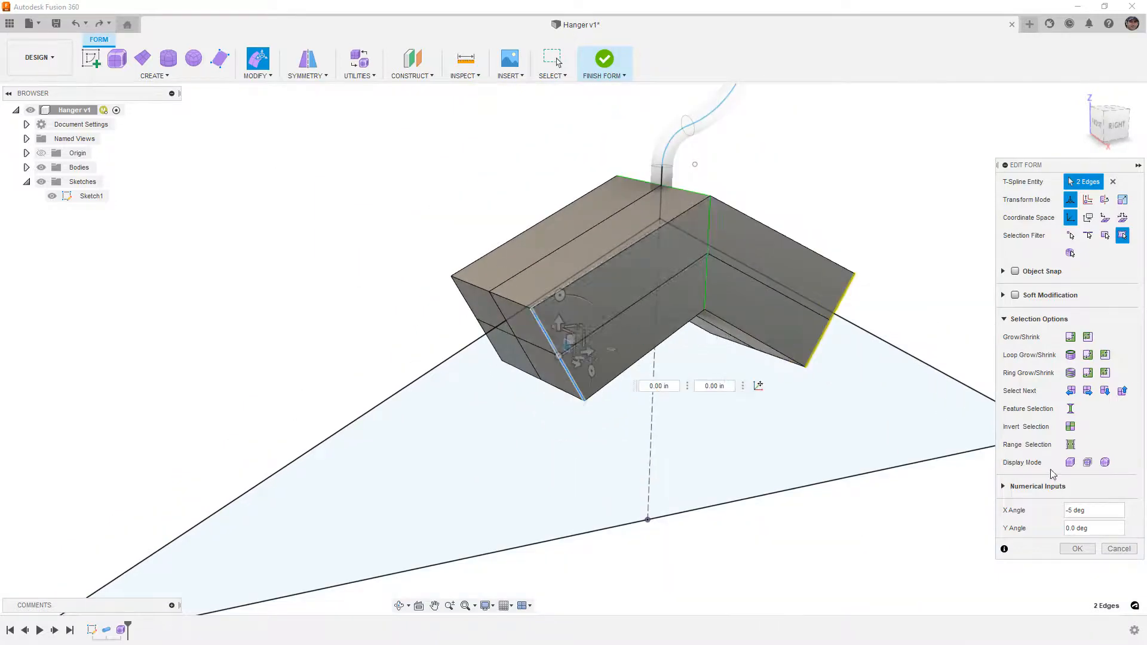
pyautogui.click(1104, 462)
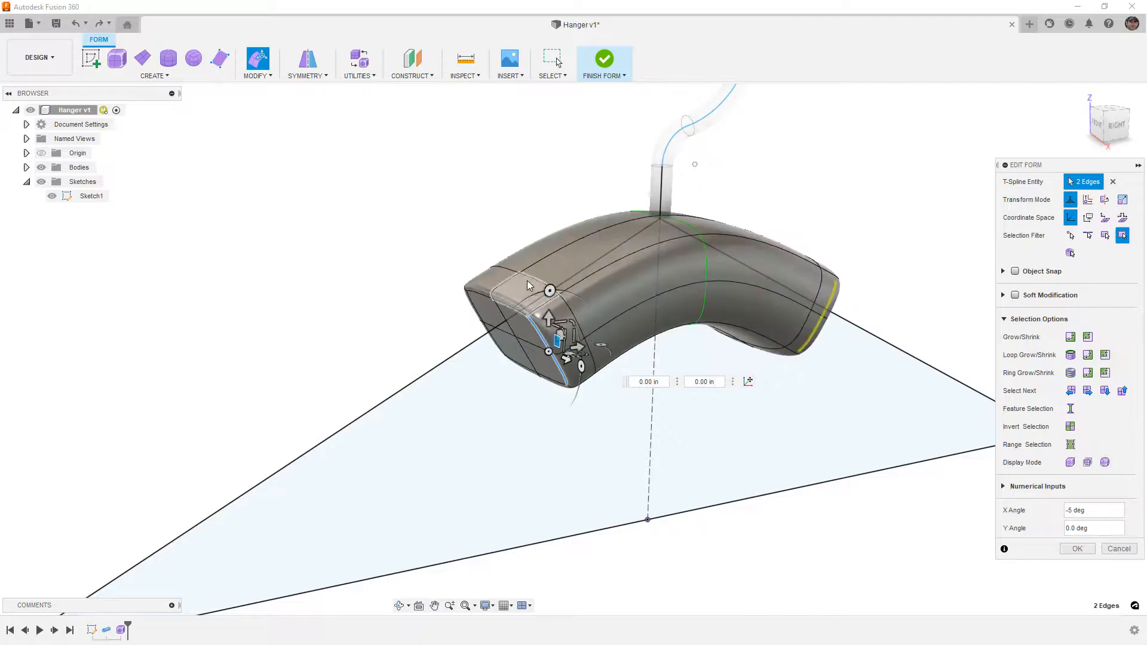
pyautogui.click(500, 203)
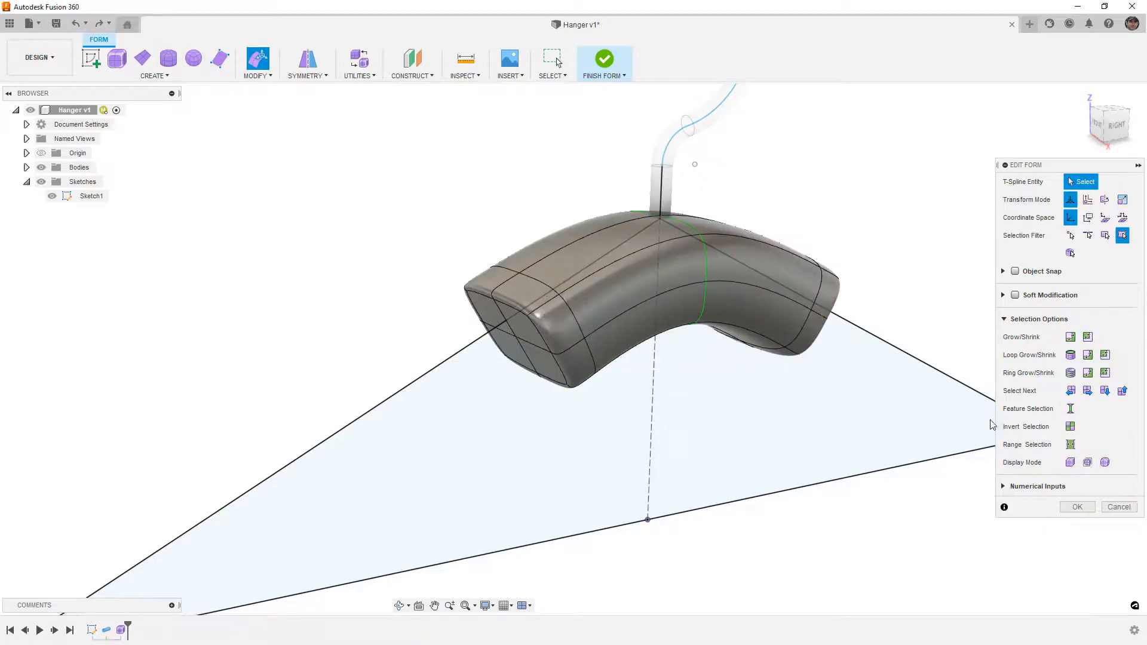
# - Finish Edit Form and delete the extra edge loop just inside the body's end
pyautogui.click(1077, 507)
pyautogui.doubleClick(575, 315)
pyautogui.press('Delete')
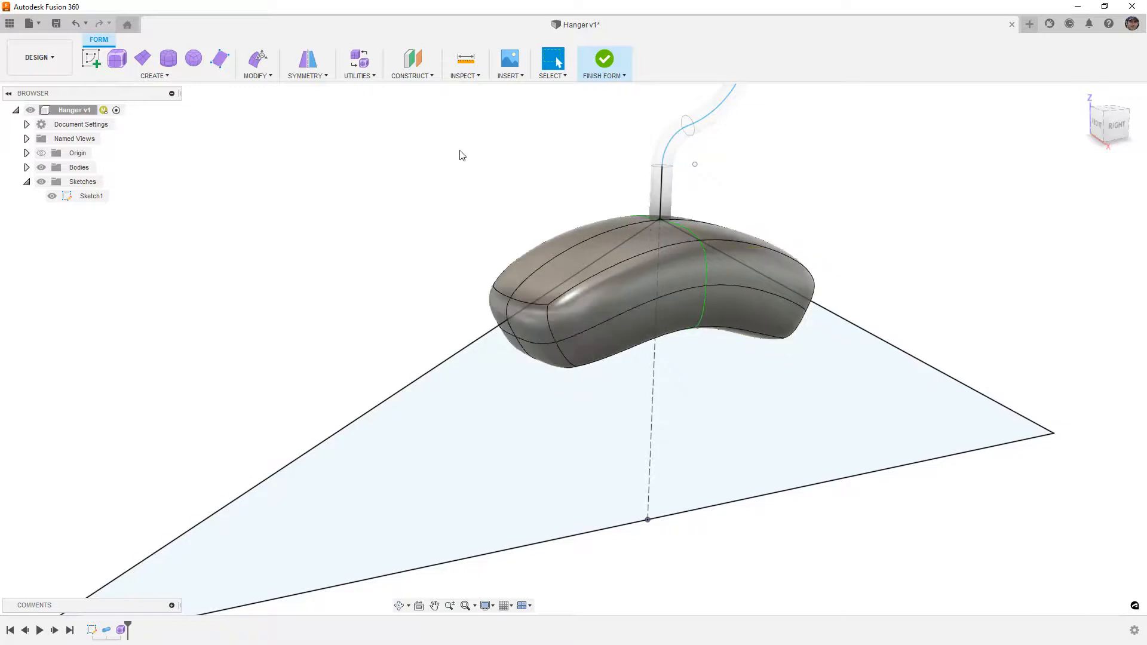
# - Try moving the upper edge of the body's end 0.092 in and 0.002 in with Edit Form in box display, and undo the move
pyautogui.click(550, 285)
pyautogui.hotkey('alt', '1')
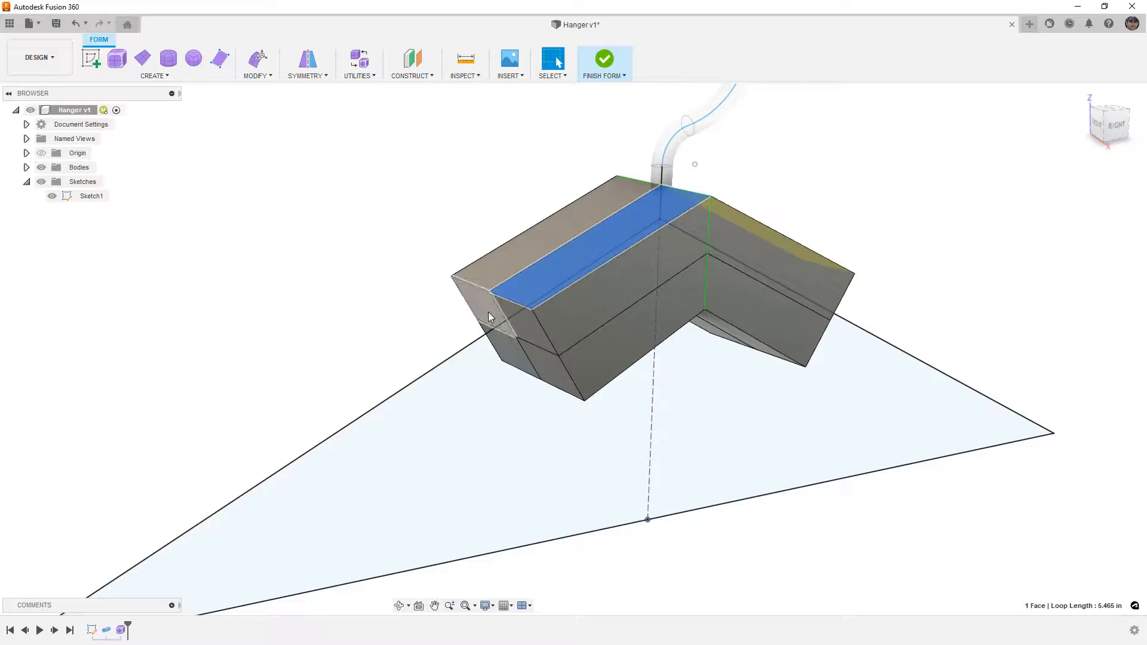
pyautogui.click(517, 302)
pyautogui.click(258, 58)
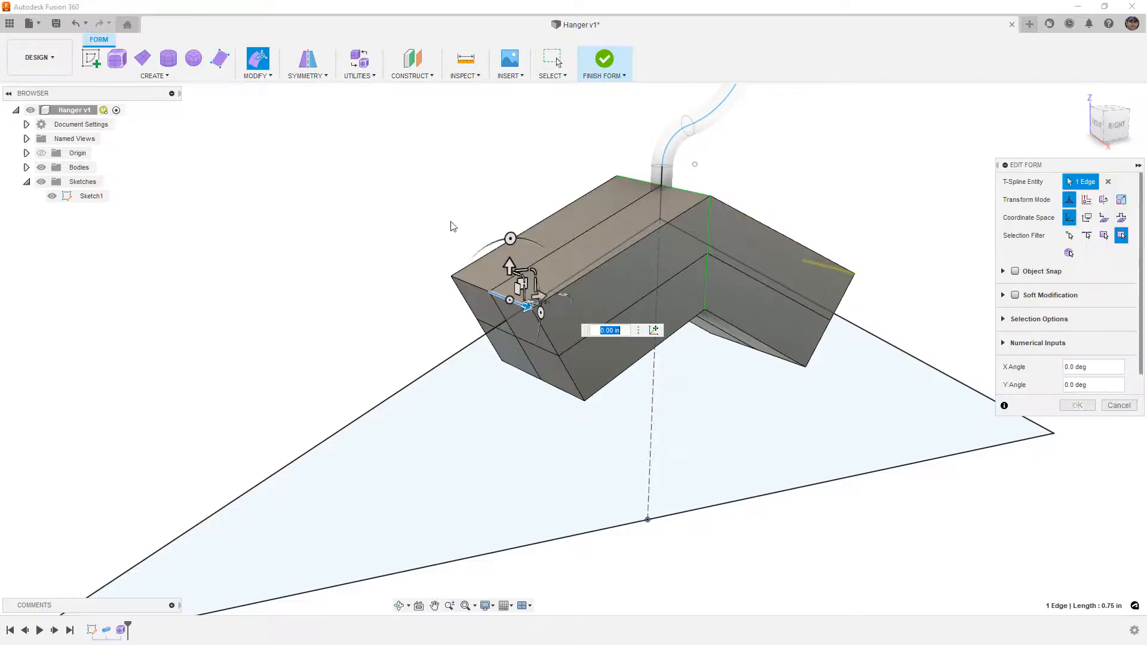
pyautogui.moveTo(517, 285)
pyautogui.mouseDown()
pyautogui.moveTo(464, 310)
pyautogui.moveTo(510, 256)
pyautogui.moveTo(476, 249)
pyautogui.moveTo(549, 284)
pyautogui.moveTo(523, 288)
pyautogui.mouseUp()
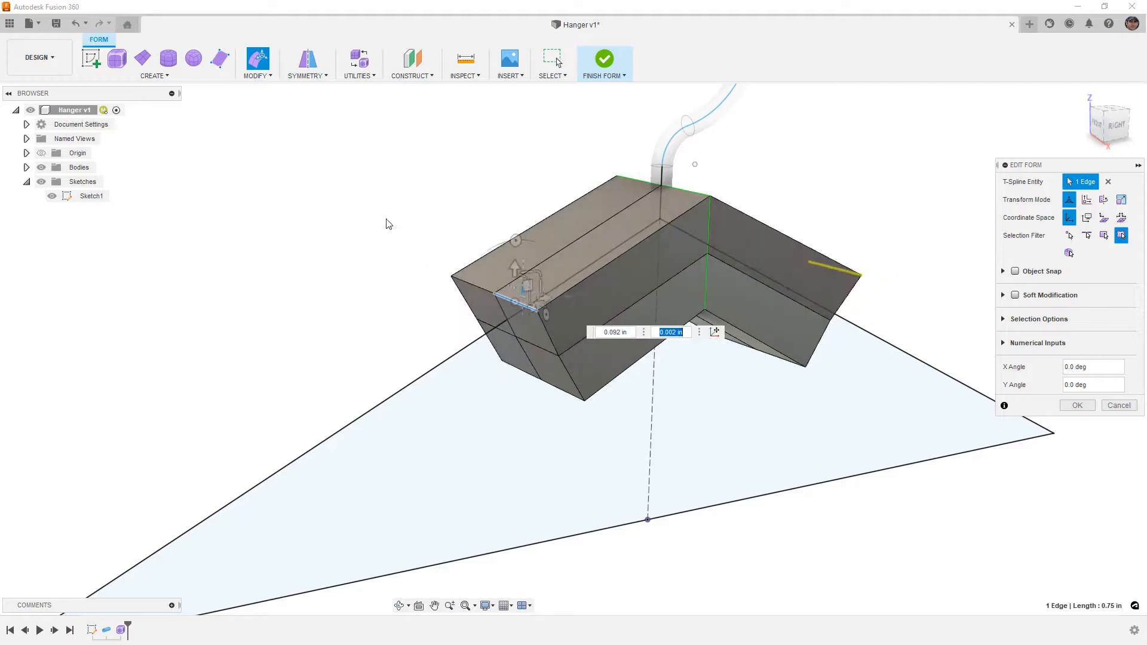
pyautogui.hotkey('ctrl', 'z')
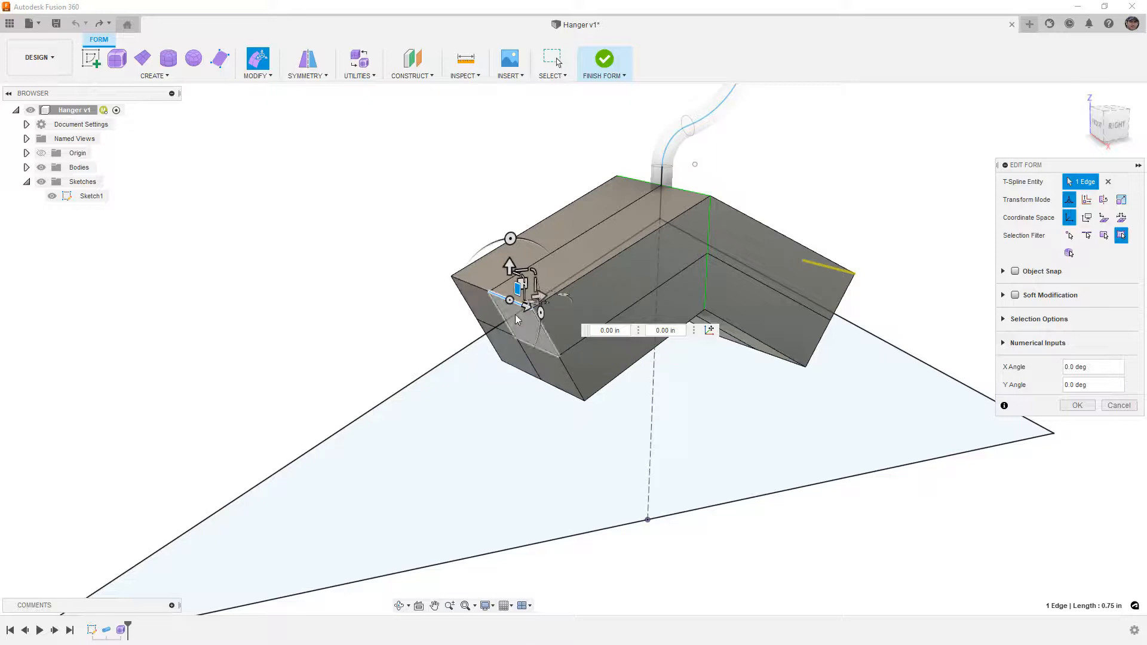
pyautogui.click(540, 197)
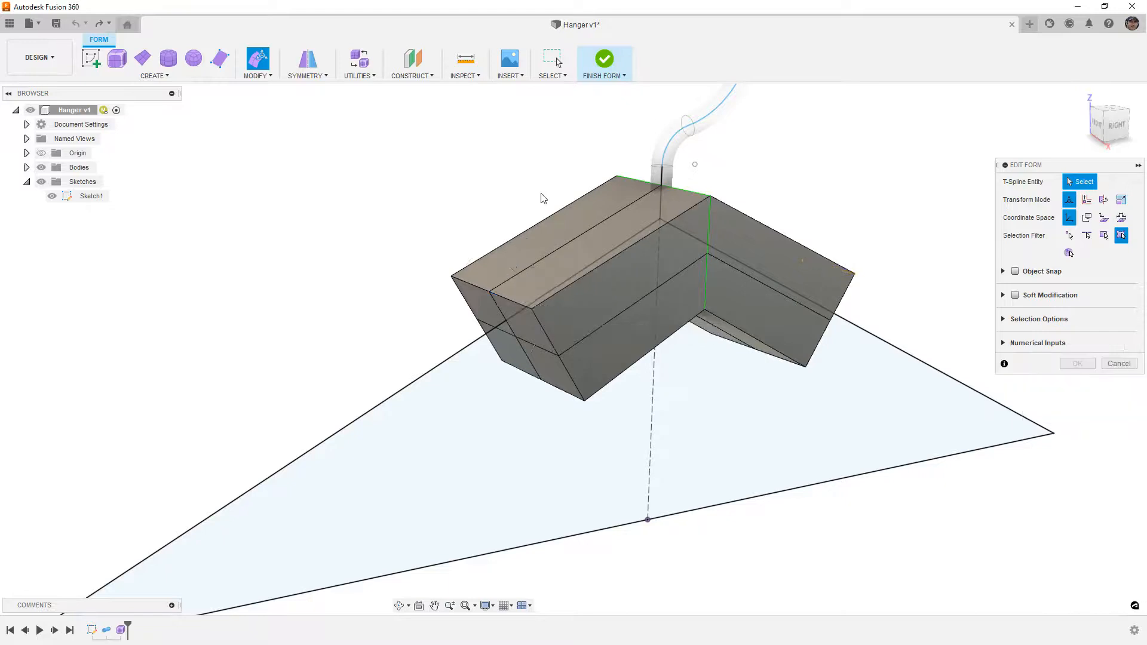
# - Inspect the body's curved shape in smooth display from the right view
pyautogui.hotkey('alt', '3')
pyautogui.keyDown('shift'); pyautogui.moveTo(666, 368); pyautogui.dragTo(633, 367, button='middle'); pyautogui.keyUp('shift')
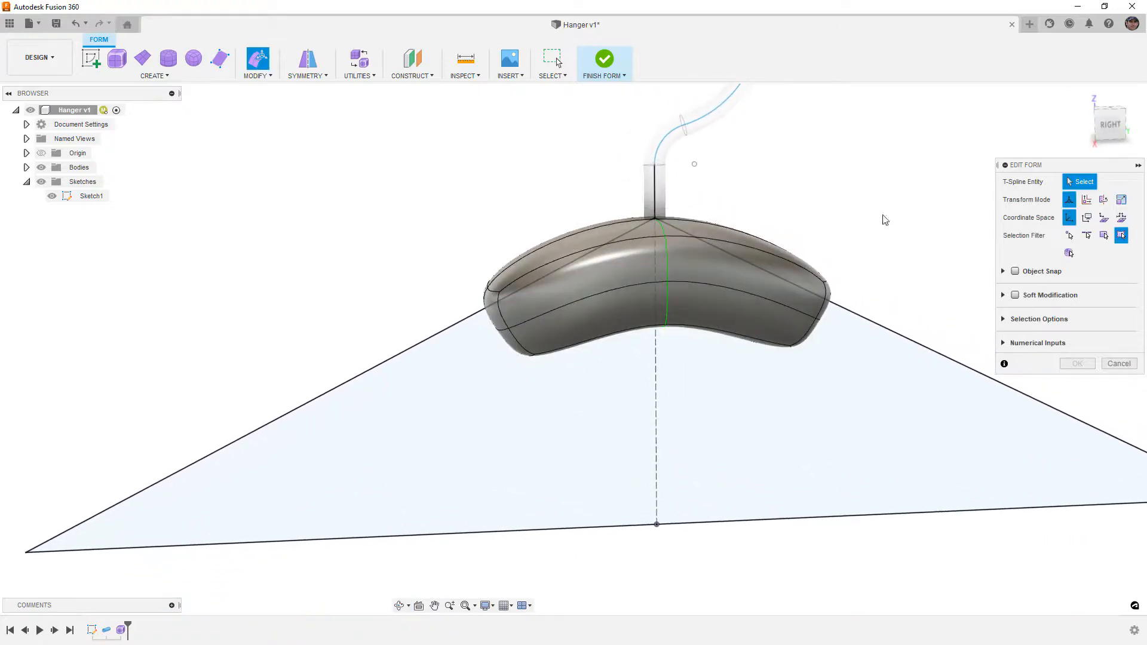
pyautogui.click(1111, 126)
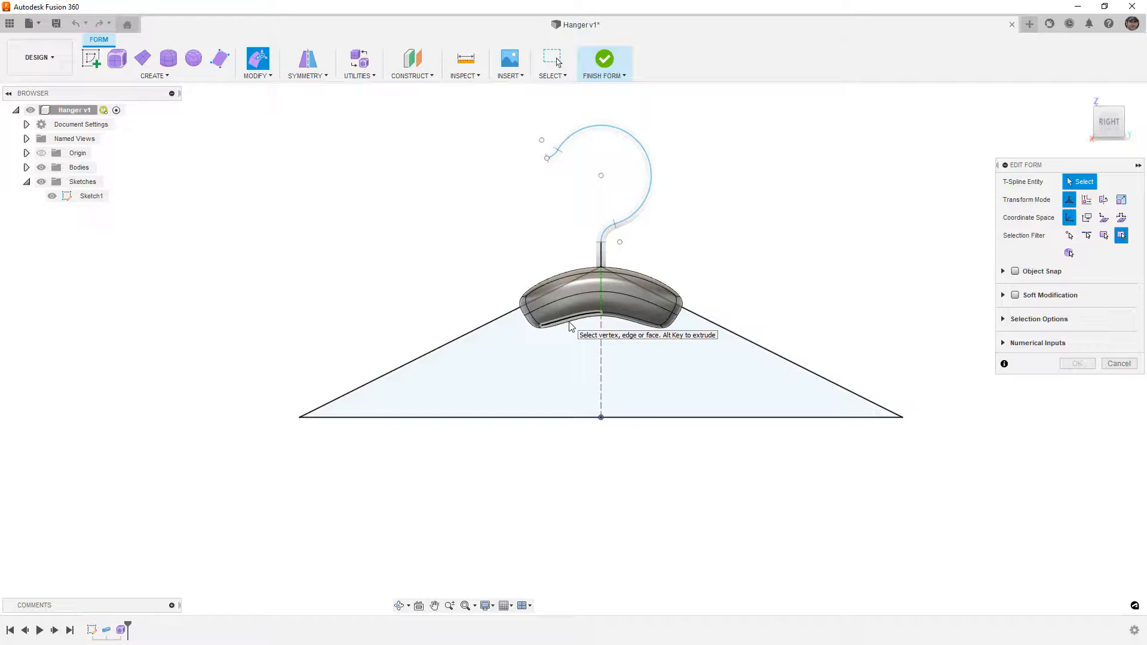
pyautogui.click(572, 290)
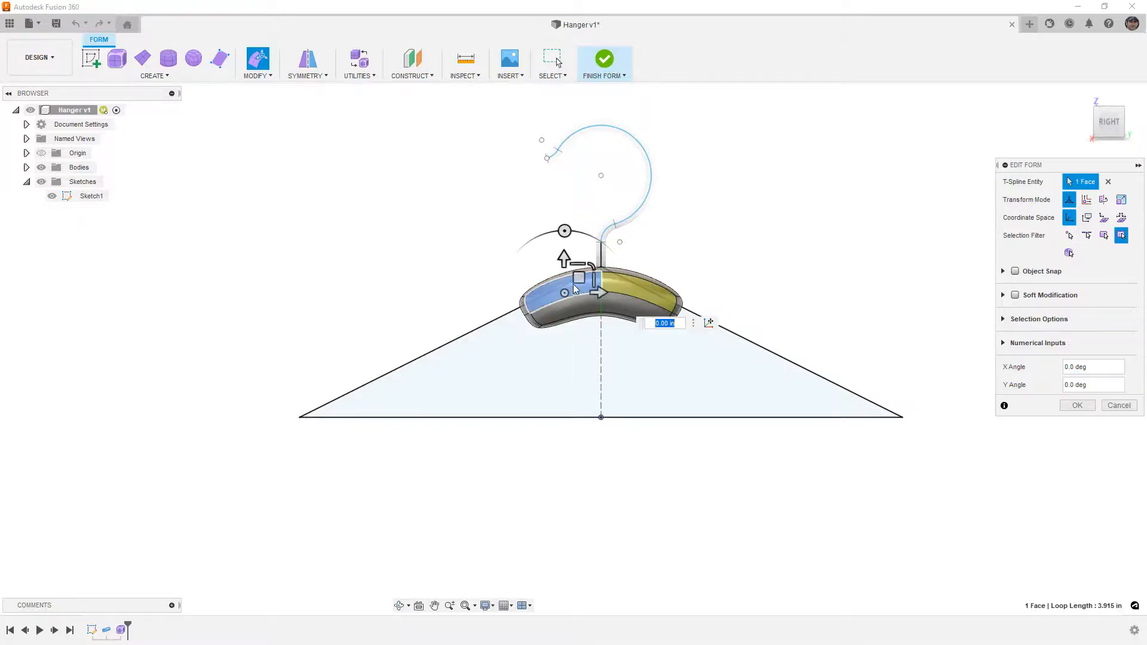
pyautogui.click(494, 236)
# - In box display, extrude the four faces at the body's end outward along the sloped line of the hanger sketch
pyautogui.hotkey('alt', '1')
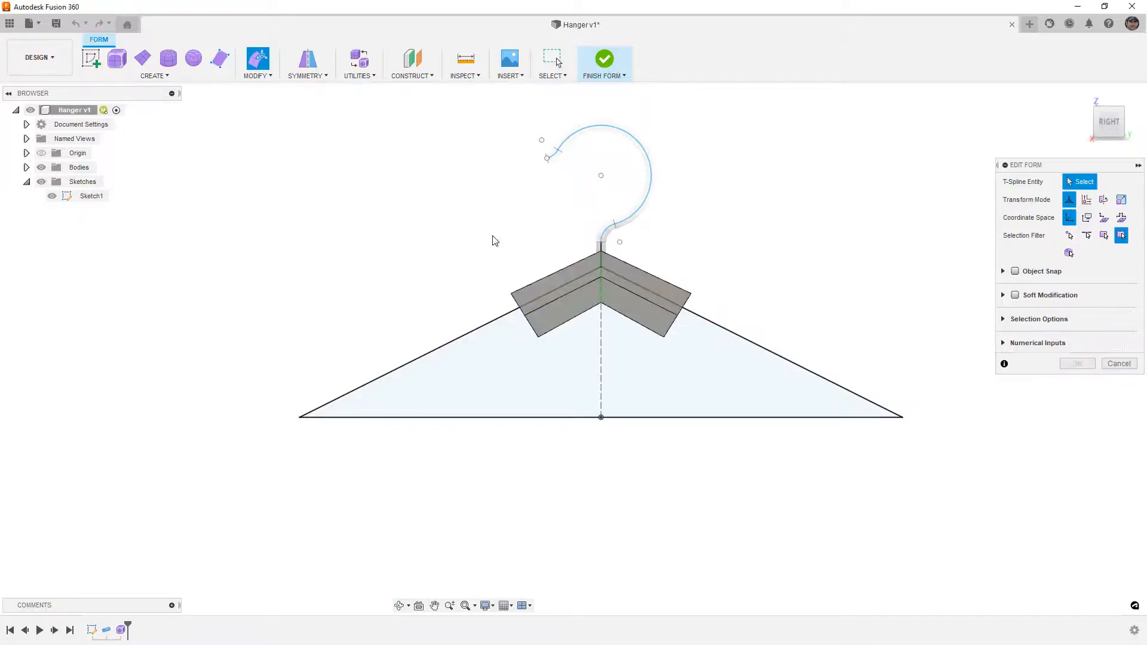
pyautogui.keyDown('shift'); pyautogui.moveTo(512, 318); pyautogui.dragTo(517, 306, button='middle'); pyautogui.keyUp('shift')
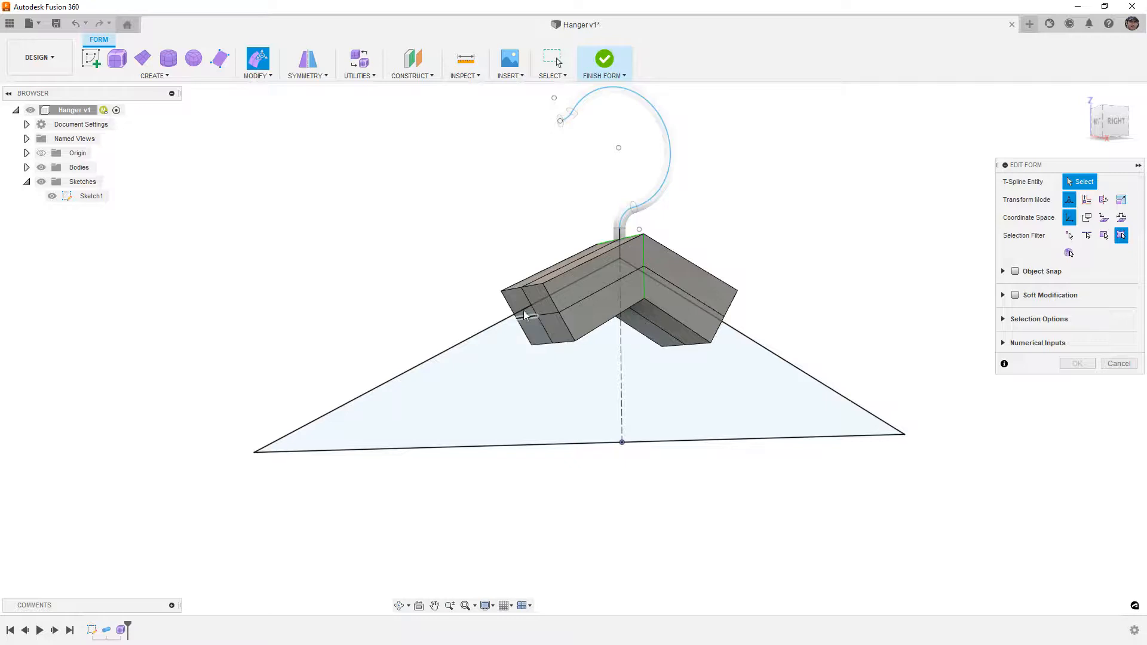
pyautogui.click(538, 304)
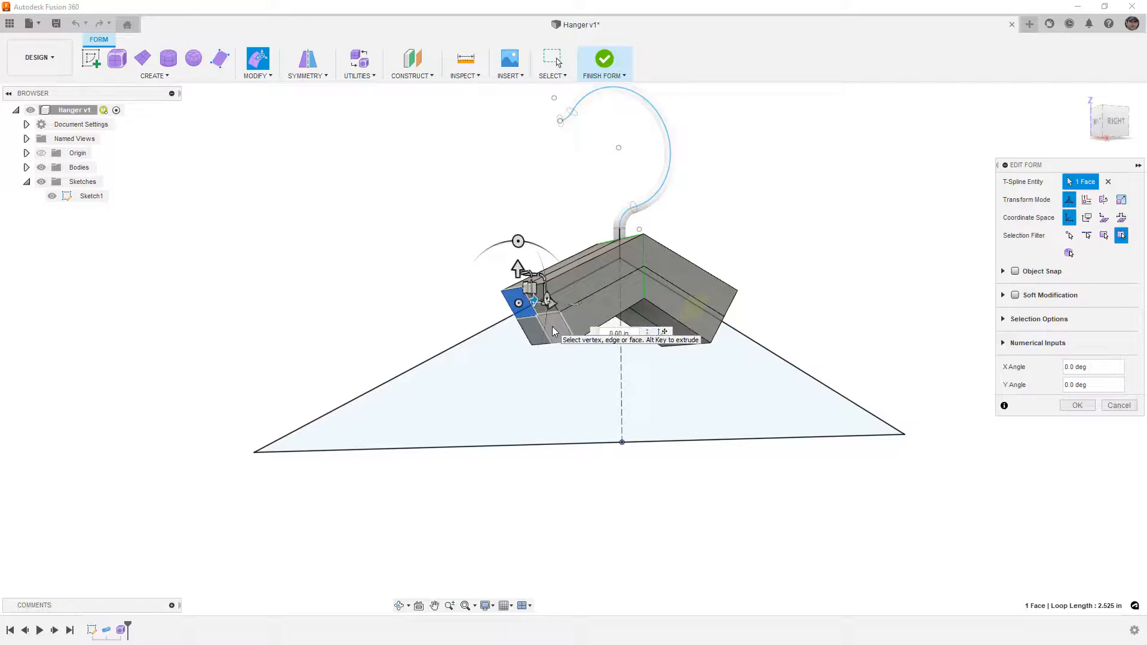
pyautogui.scroll(3, 551, 324)
pyautogui.keyDown('shift'); pyautogui.click(550, 325); pyautogui.keyUp('shift')
pyautogui.keyDown('shift'); pyautogui.click(528, 273); pyautogui.keyUp('shift')
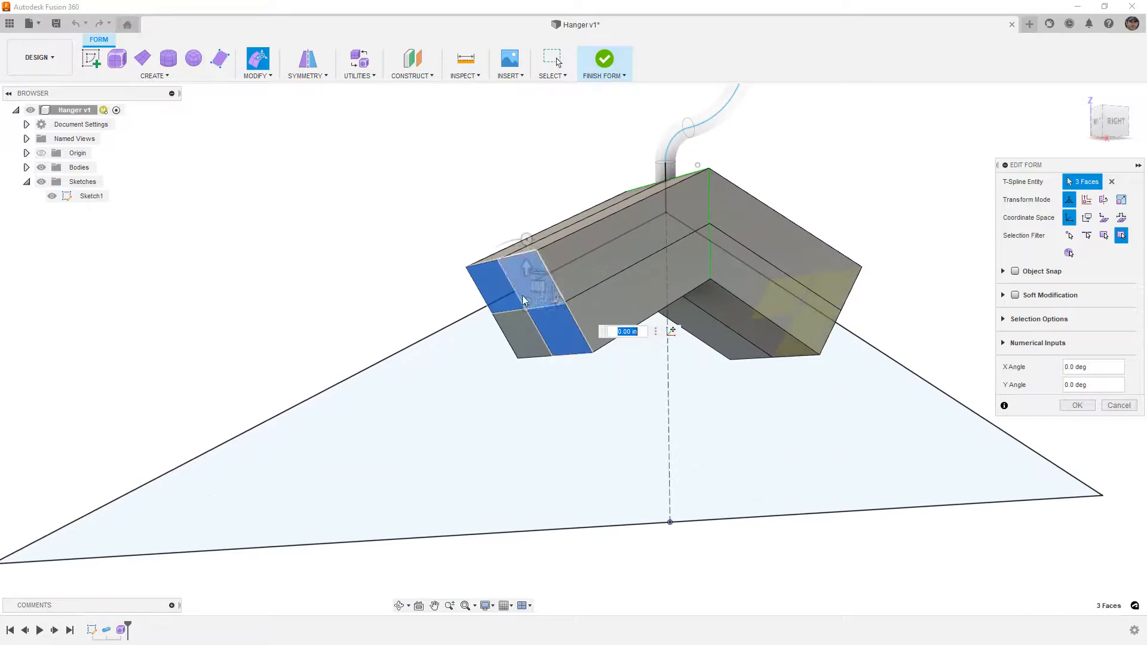
pyautogui.keyDown('shift'); pyautogui.click(515, 335); pyautogui.keyUp('shift')
pyautogui.keyDown('shift'); pyautogui.moveTo(525, 366); pyautogui.dragTo(477, 365, button='middle'); pyautogui.keyUp('shift')
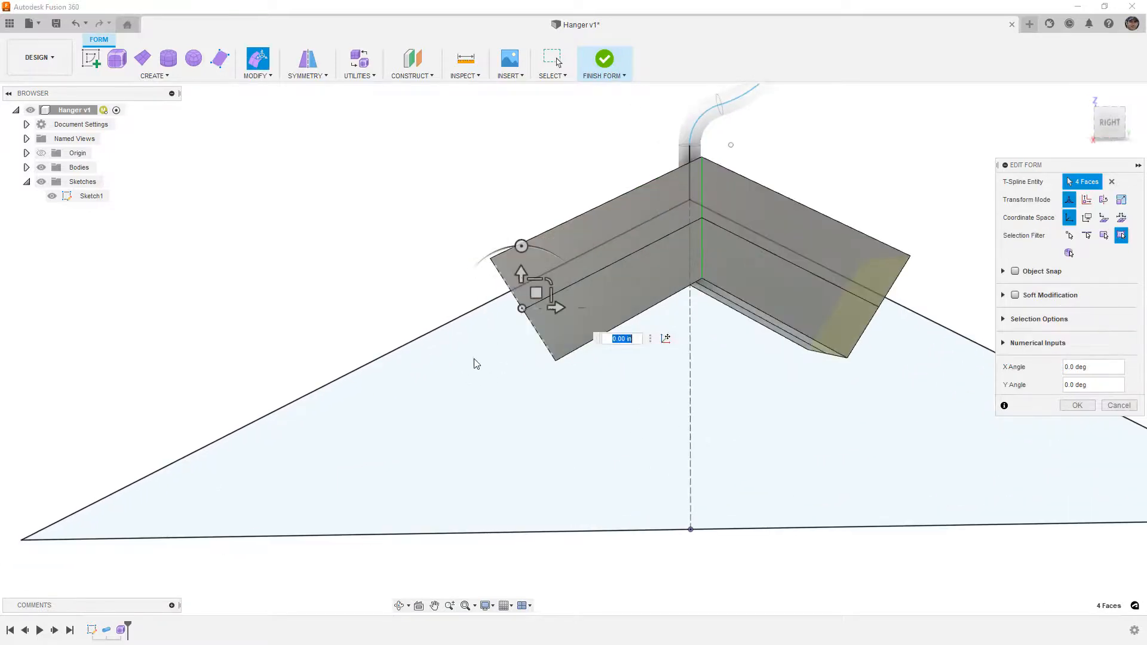
pyautogui.moveTo(536, 293); pyautogui.dragTo(389, 358)
pyautogui.keyDown('shift'); pyautogui.moveTo(389, 358); pyautogui.dragTo(442, 343, button='middle'); pyautogui.keyUp('shift')
pyautogui.click(304, 251)
# - Inspect the extended body in smooth display, return to box display and examine the upper edges of the end
pyautogui.hotkey('alt', '3')
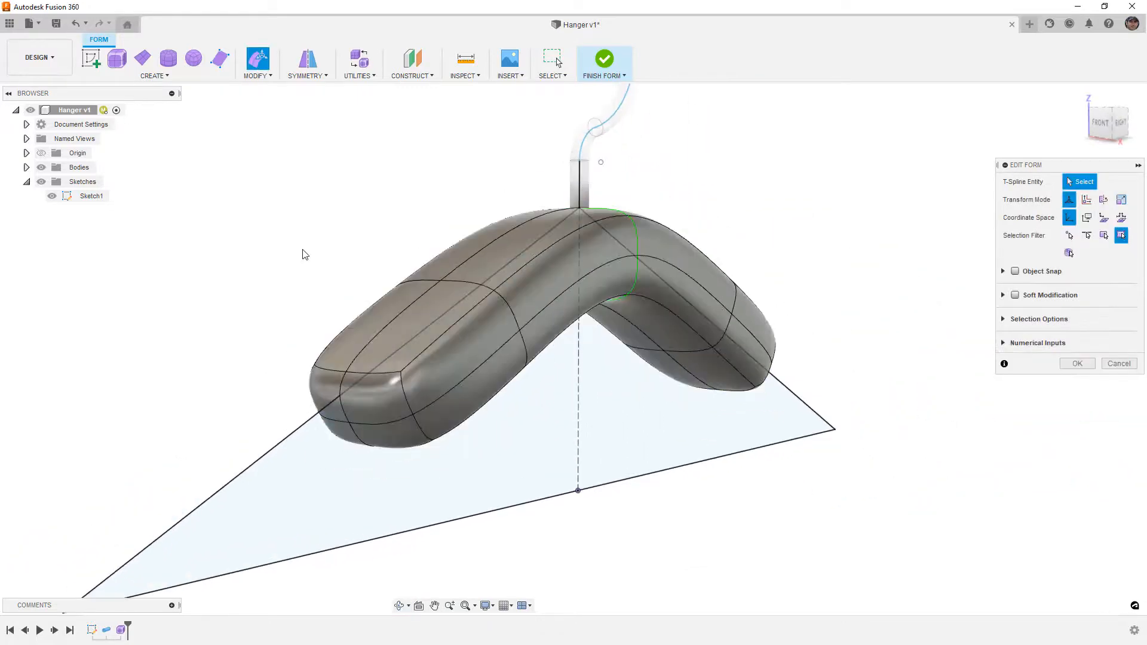
pyautogui.keyDown('shift'); pyautogui.moveTo(305, 254); pyautogui.dragTo(350, 293, button='middle'); pyautogui.keyUp('shift')
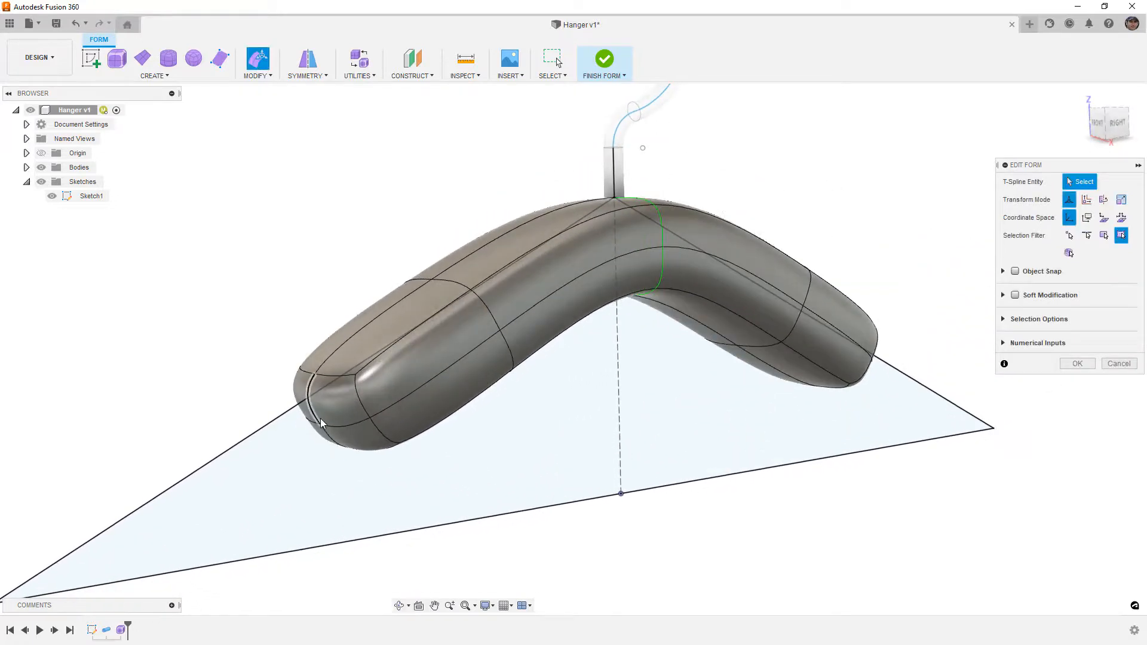
pyautogui.hotkey('alt', '1')
pyautogui.scroll(-3, 396, 350)
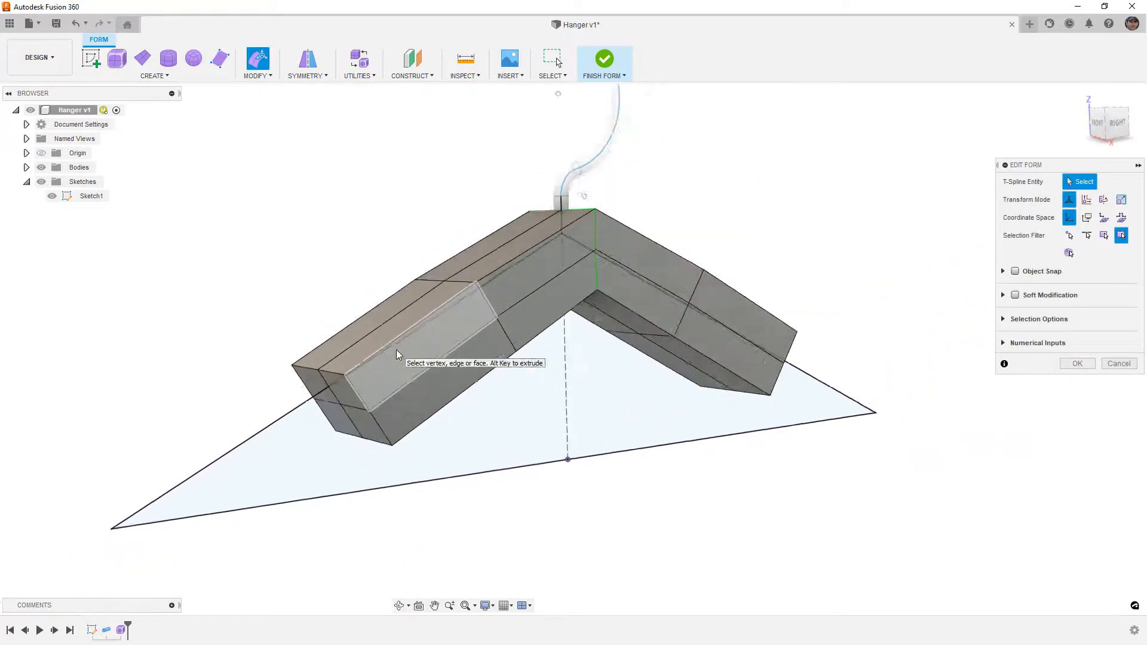
pyautogui.click(338, 372)
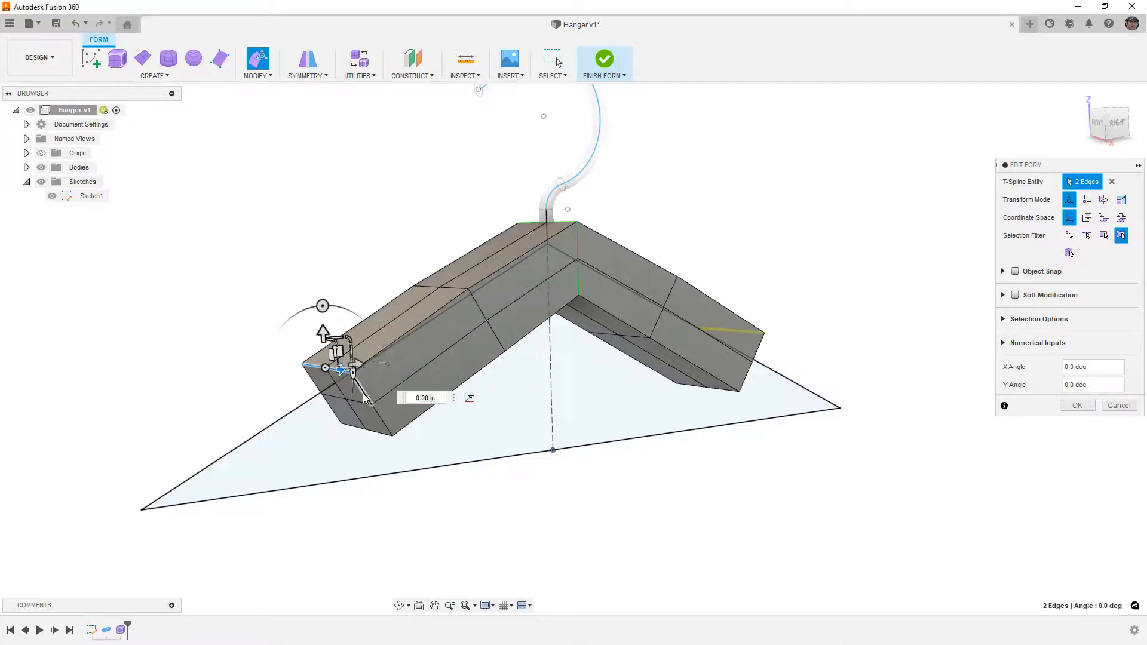
pyautogui.doubleClick(339, 371)
pyautogui.click(632, 413)
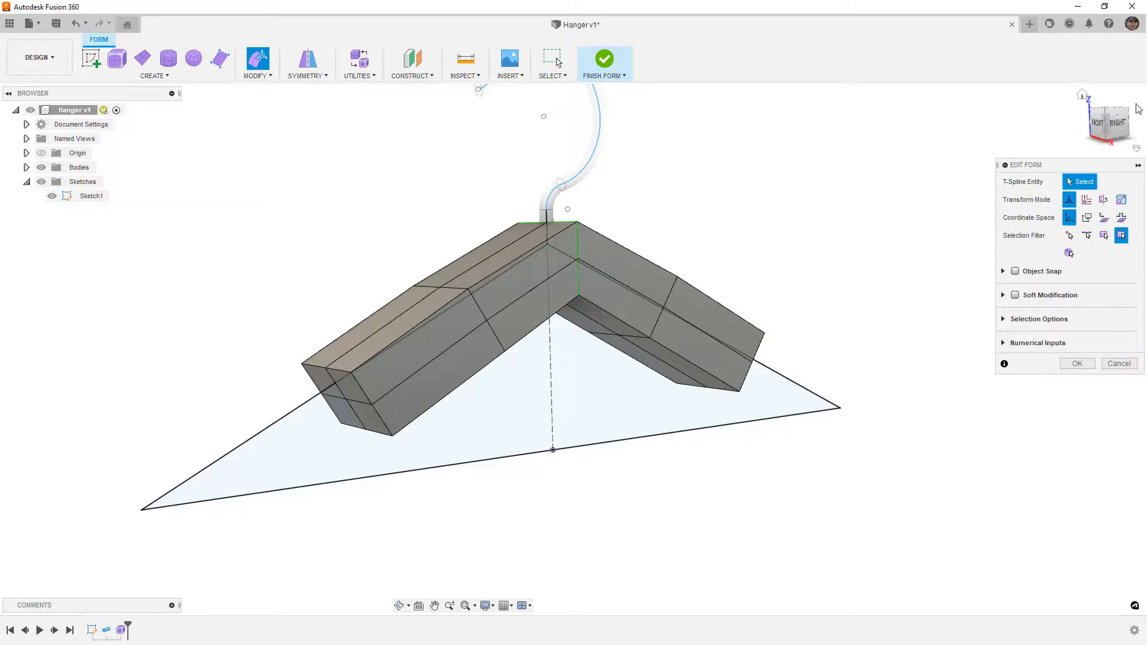
# - From the right view, window-select the body's whole end, try moving it -0.15 in and -0.092 in, and clear the selection
pyautogui.click(1112, 122)
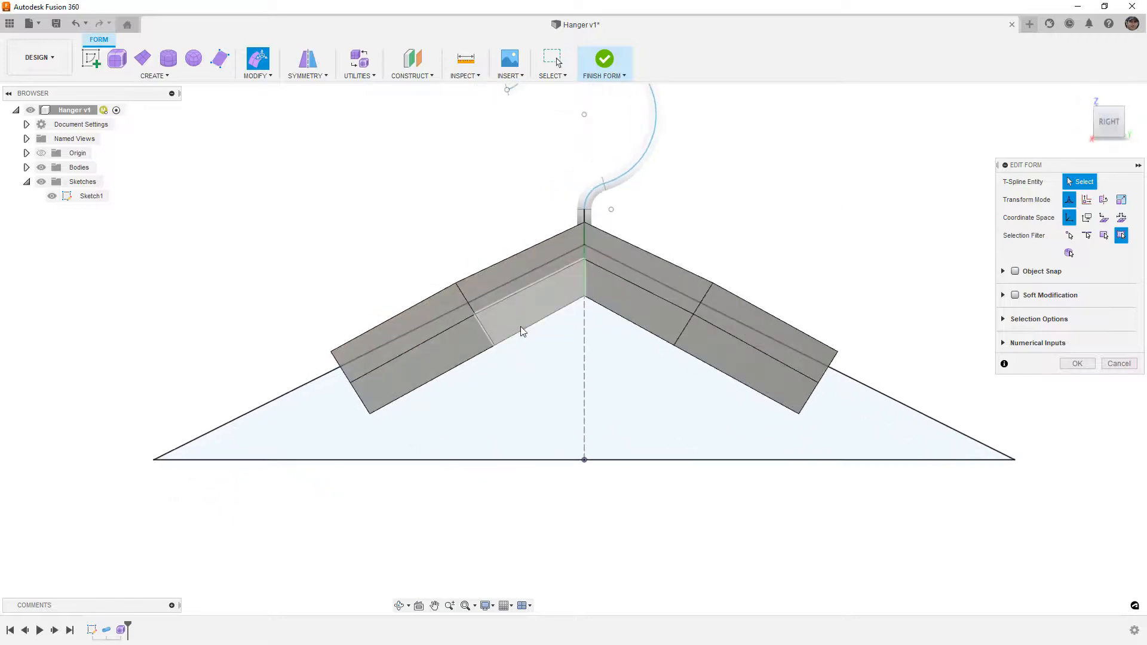
pyautogui.moveTo(309, 339); pyautogui.dragTo(415, 453)
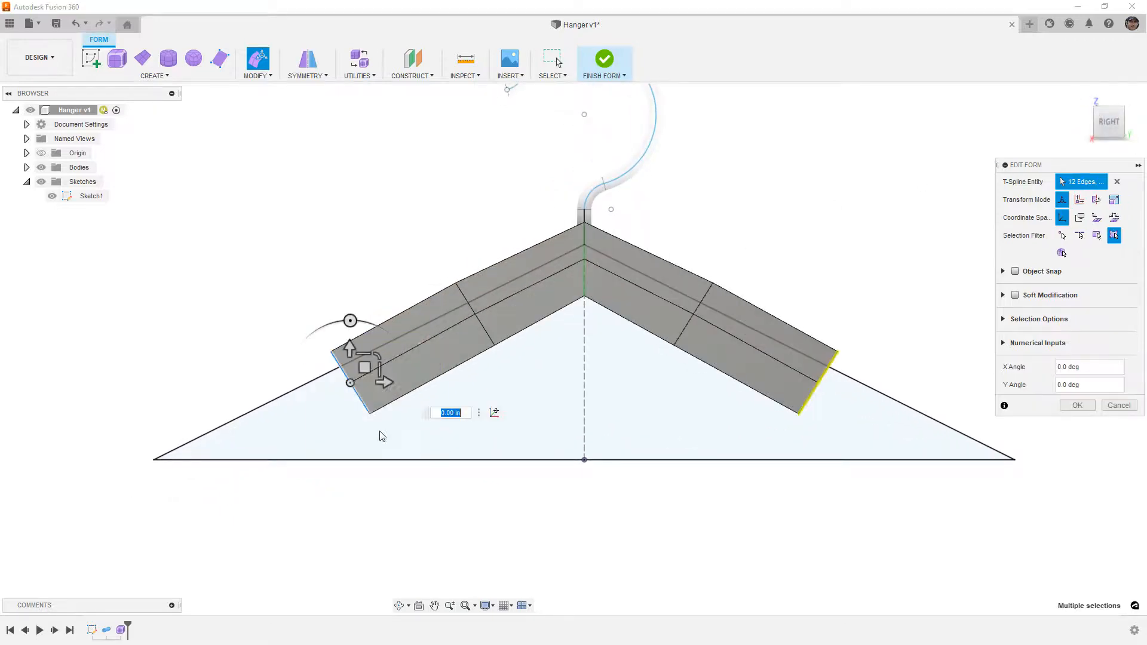
pyautogui.moveTo(359, 367); pyautogui.dragTo(363, 368)
pyautogui.keyDown('shift'); pyautogui.moveTo(449, 281); pyautogui.dragTo(452, 348, button='middle'); pyautogui.keyUp('shift')
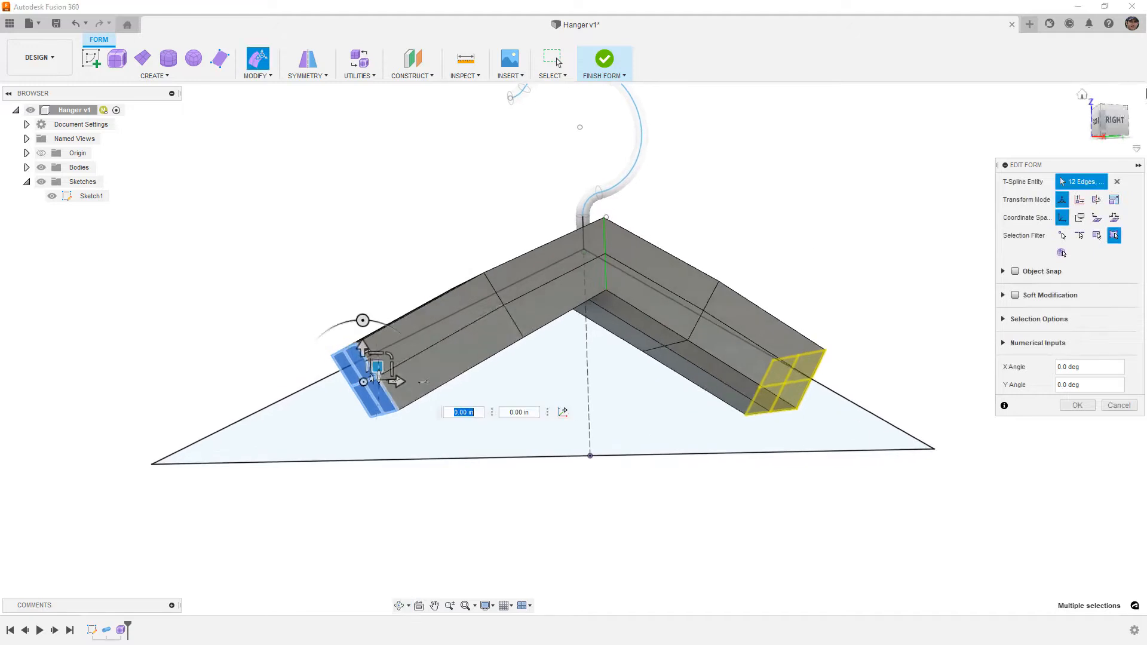
pyautogui.click(1113, 120)
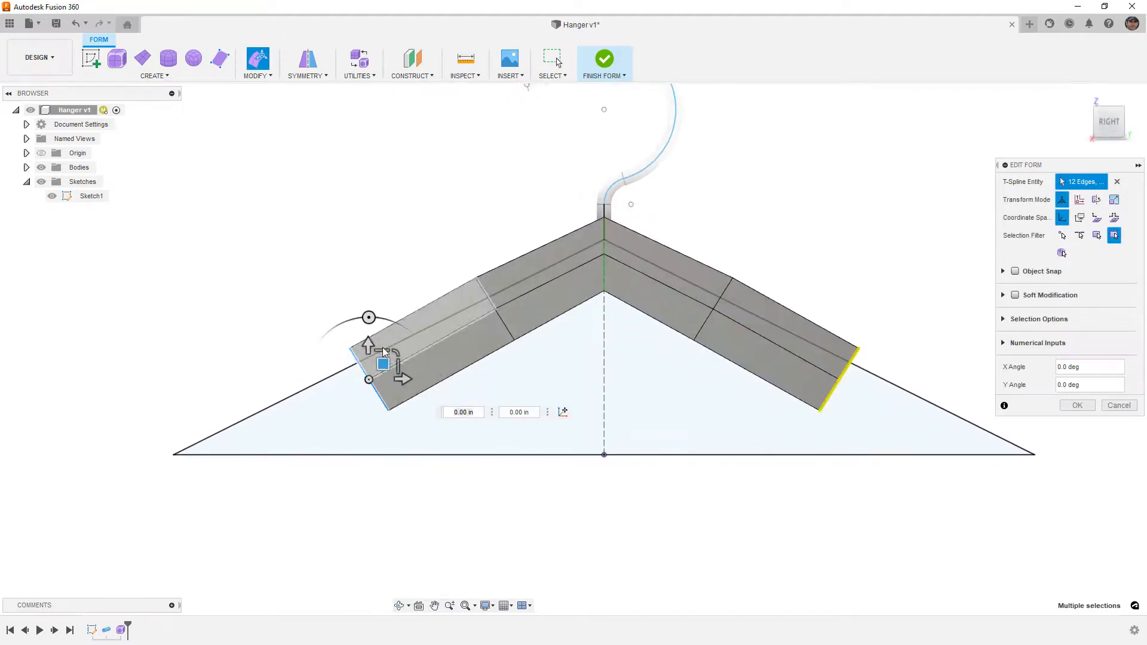
pyautogui.moveTo(372, 370); pyautogui.dragTo(263, 423)
pyautogui.moveTo(293, 414); pyautogui.dragTo(371, 371)
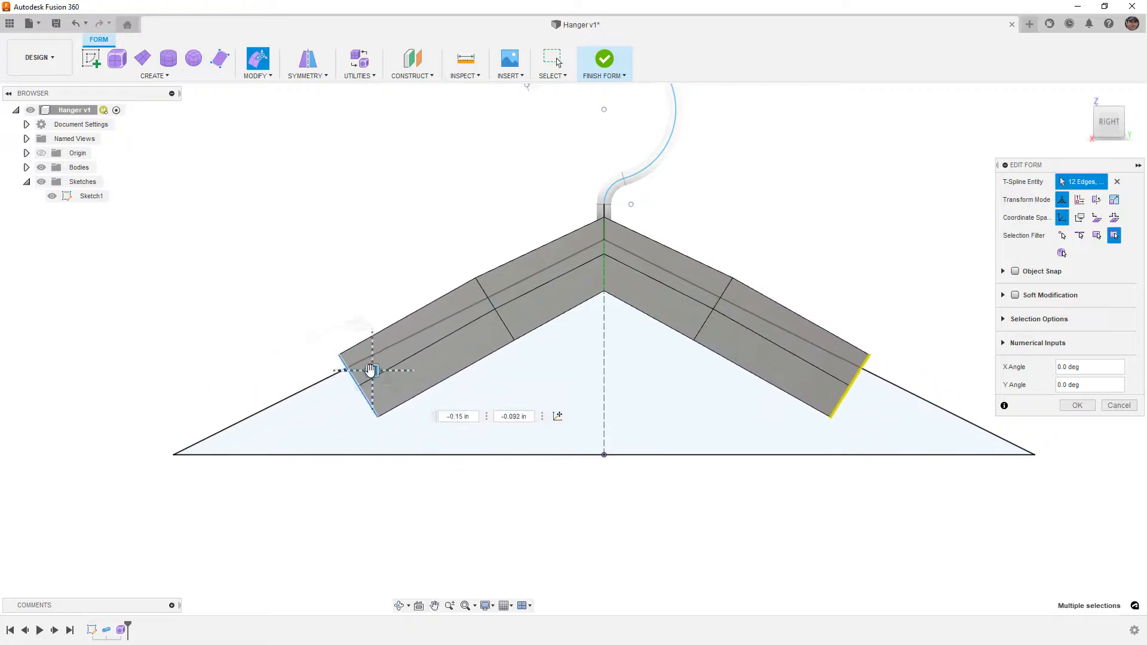
pyautogui.moveTo(297, 307); pyautogui.dragTo(431, 452)
pyautogui.keyDown('shift'); pyautogui.moveTo(327, 408); pyautogui.dragTo(421, 337, button='middle'); pyautogui.keyUp('shift')
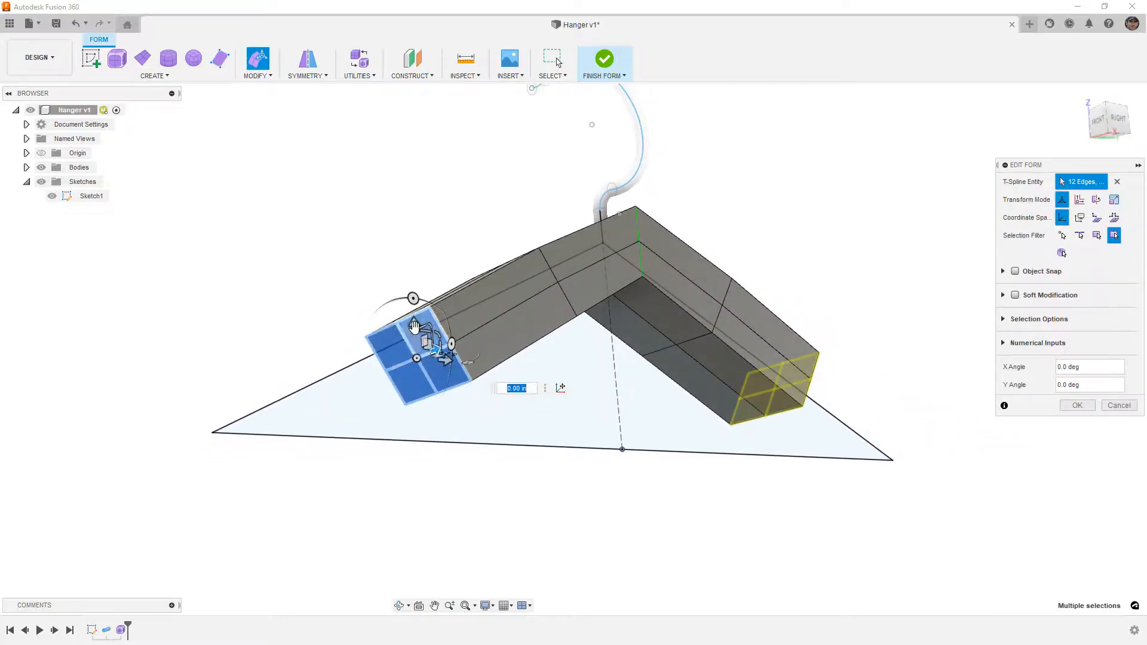
pyautogui.click(390, 281)
# - Select only the four end faces and extrude them -2.556 in and -1.49 in to the lower corner of the hanger sketch
pyautogui.click(399, 349)
pyautogui.keyDown('shift'); pyautogui.click(423, 327); pyautogui.keyUp('shift')
pyautogui.keyDown('shift'); pyautogui.click(442, 378); pyautogui.keyUp('shift')
pyautogui.keyDown('shift'); pyautogui.click(418, 384); pyautogui.keyUp('shift')
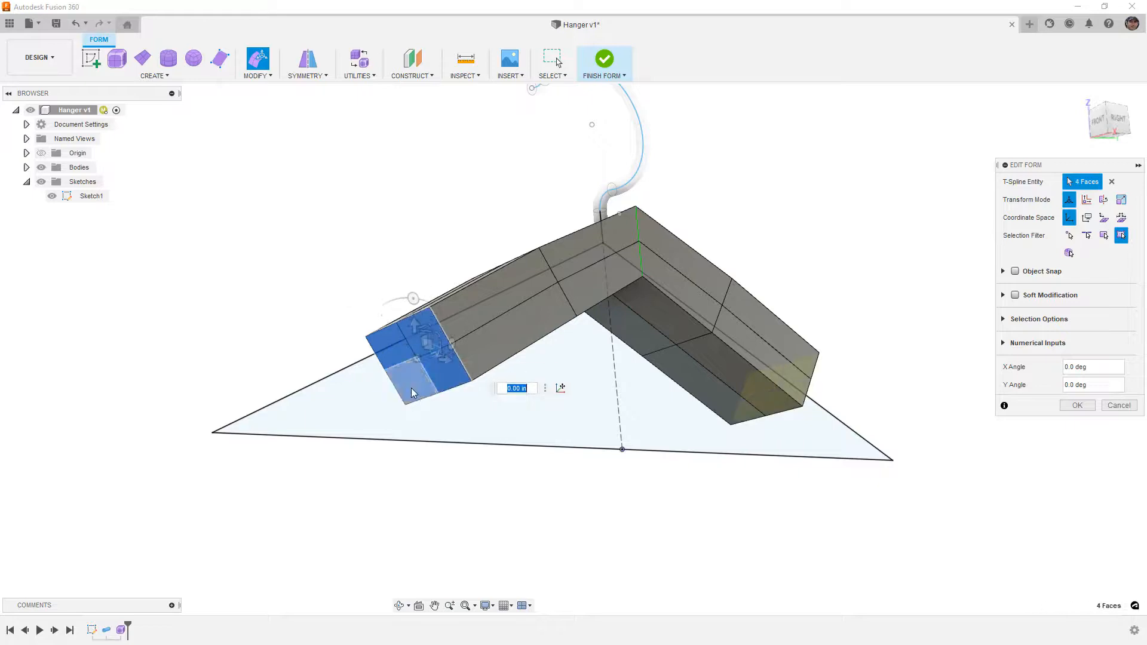
pyautogui.click(559, 79)
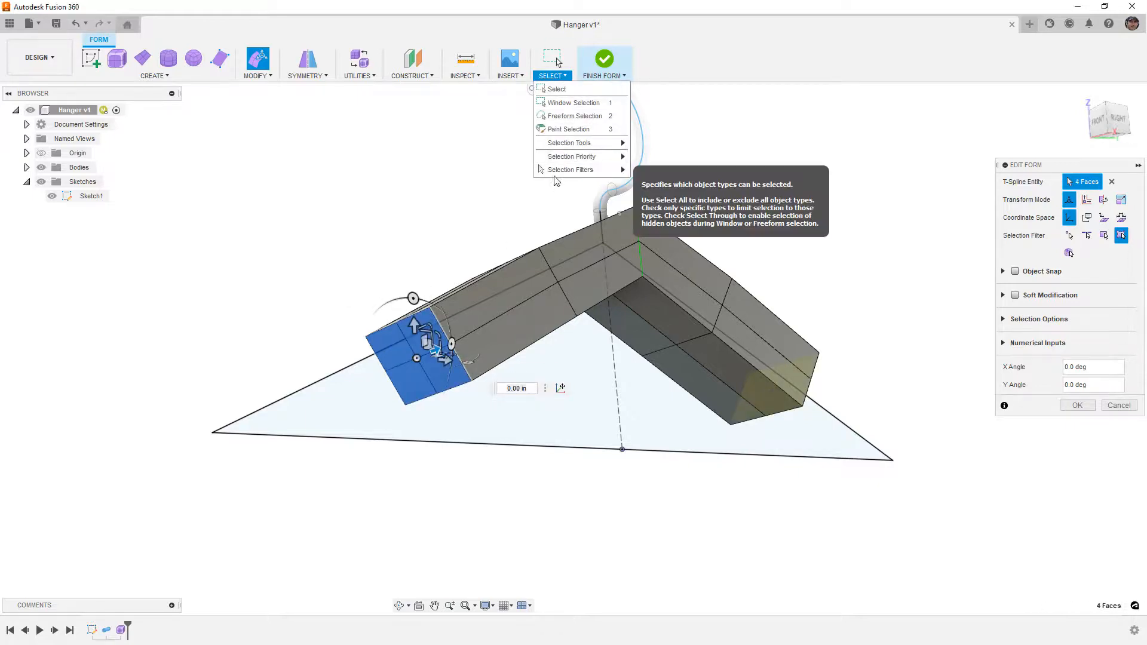
pyautogui.moveTo(563, 172)
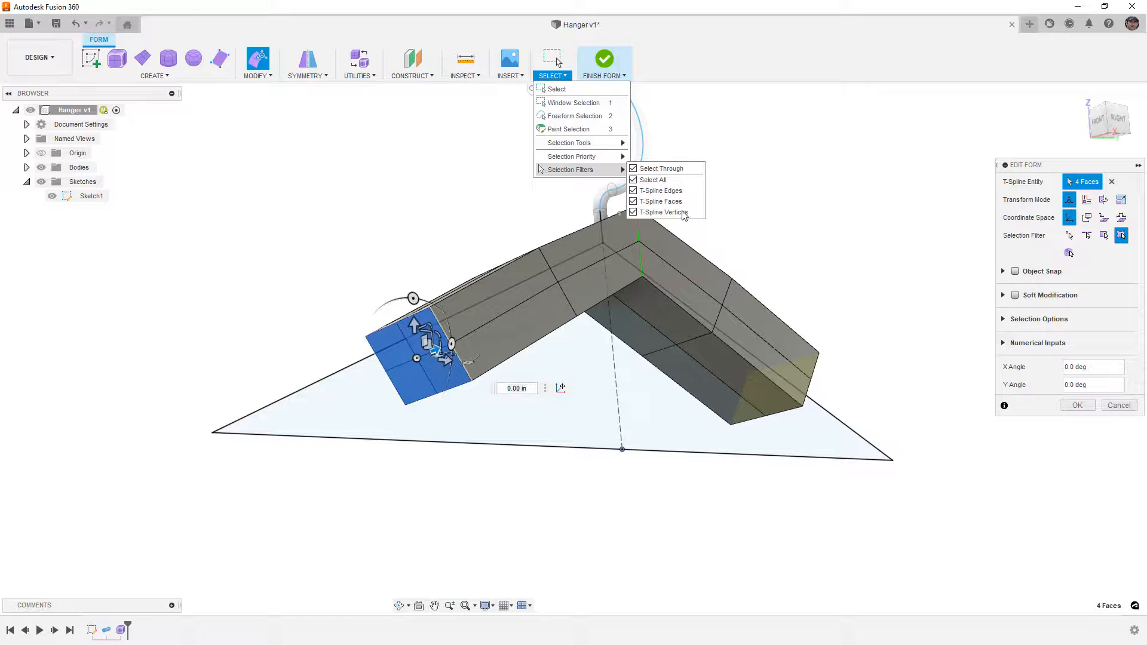
pyautogui.click(1116, 119)
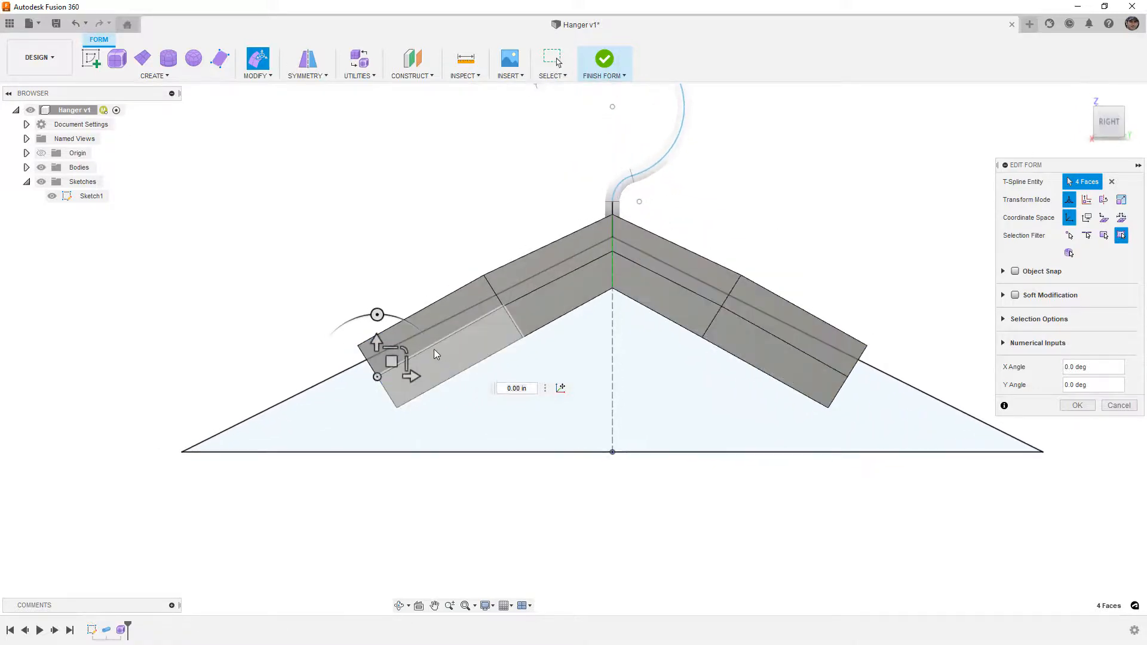
pyautogui.moveTo(393, 363); pyautogui.dragTo(210, 470)
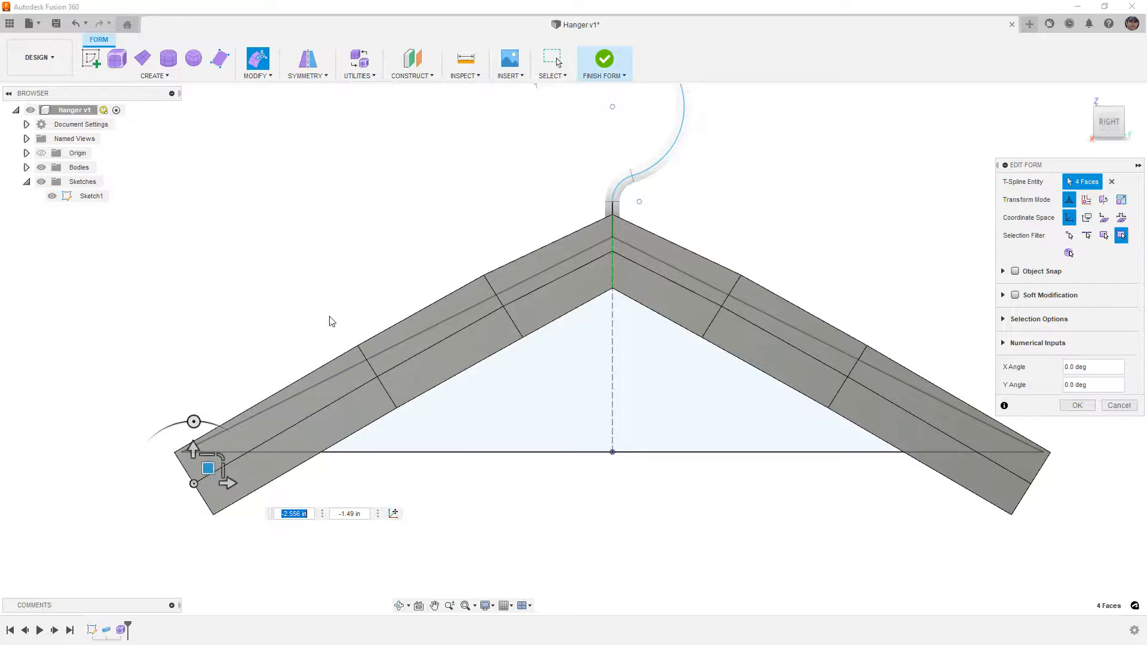
# - Switch the extended hanger body to smooth display and hide Sketch1
pyautogui.scroll(-3, 382, 290)
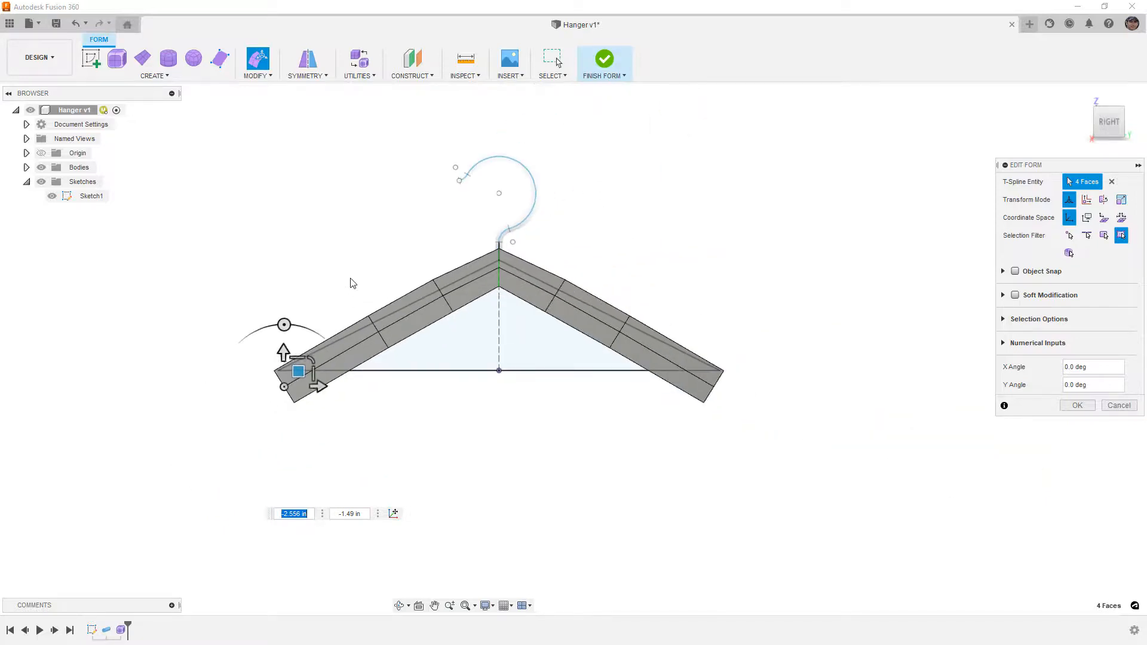
pyautogui.keyDown('shift'); pyautogui.moveTo(328, 286); pyautogui.dragTo(384, 305, button='middle'); pyautogui.keyUp('shift')
pyautogui.hotkey('alt', '3')
pyautogui.moveTo(485, 392)
pyautogui.keyDown('shift'); pyautogui.mouseDown(button='middle')
pyautogui.moveTo(428, 335)
pyautogui.moveTo(456, 320)
pyautogui.moveTo(450, 371)
pyautogui.moveTo(478, 383)
pyautogui.mouseUp(button='middle'); pyautogui.keyUp('shift')
pyautogui.click(52, 197)
pyautogui.moveTo(399, 299)
pyautogui.keyDown('shift'); pyautogui.mouseDown(button='middle')
pyautogui.moveTo(338, 271)
pyautogui.moveTo(371, 274)
pyautogui.moveTo(406, 317)
pyautogui.mouseUp(button='middle'); pyautogui.keyUp('shift')
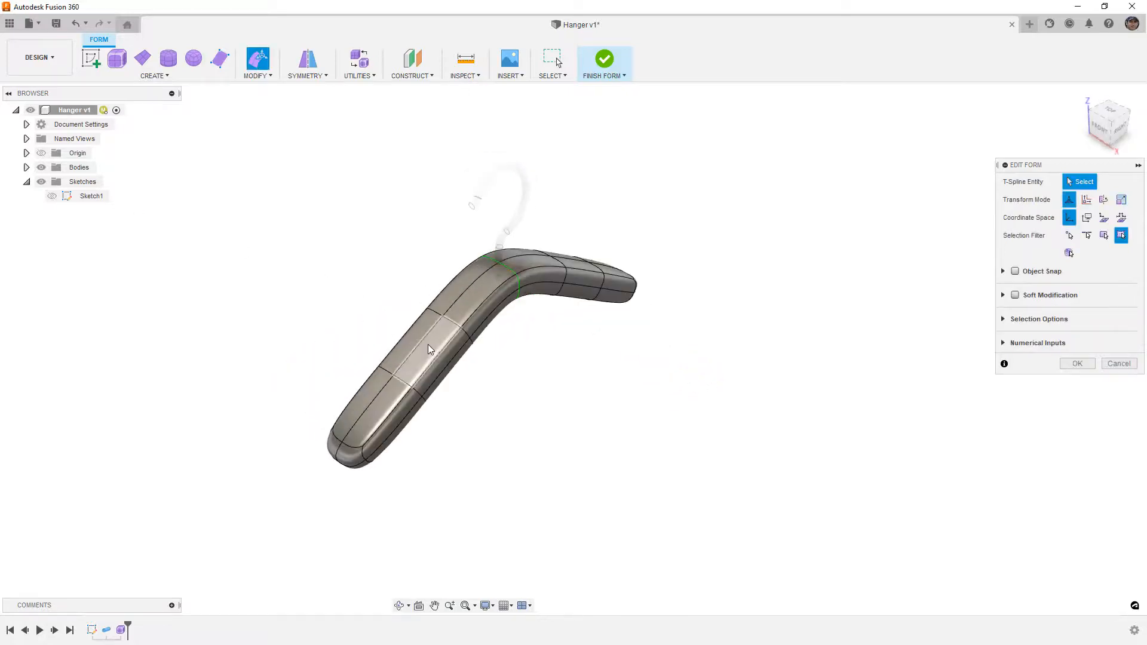
# - In box display from the top view, scale the body's central edge loop across its width by a factor of 1.449
pyautogui.hotkey('ctrl', '1')
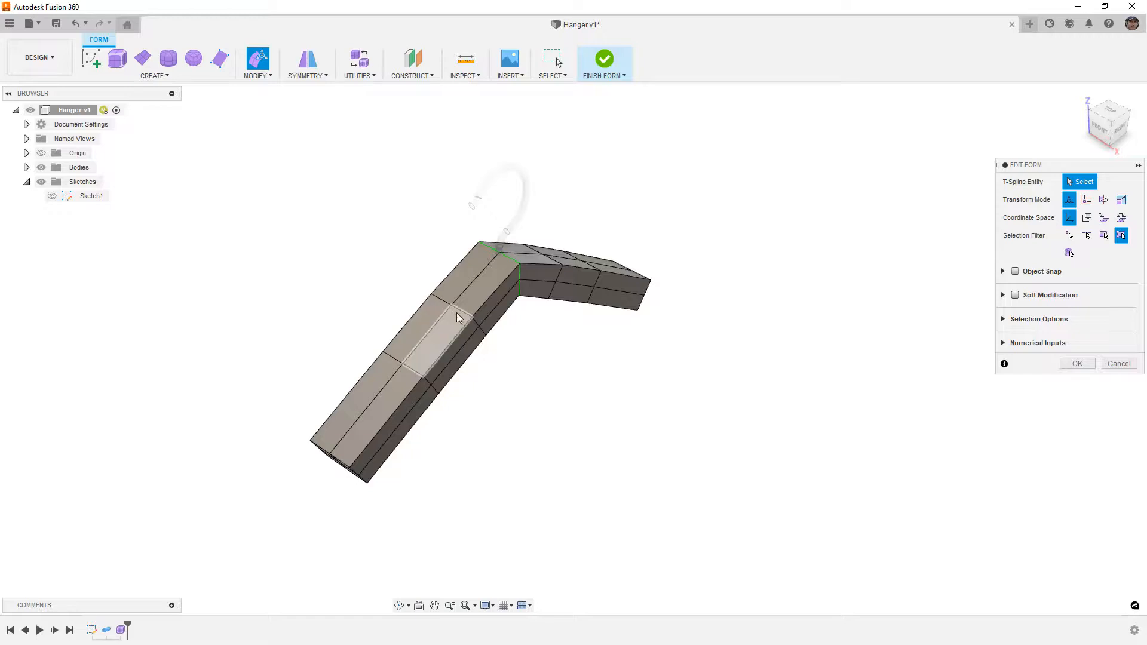
pyautogui.click(1110, 114)
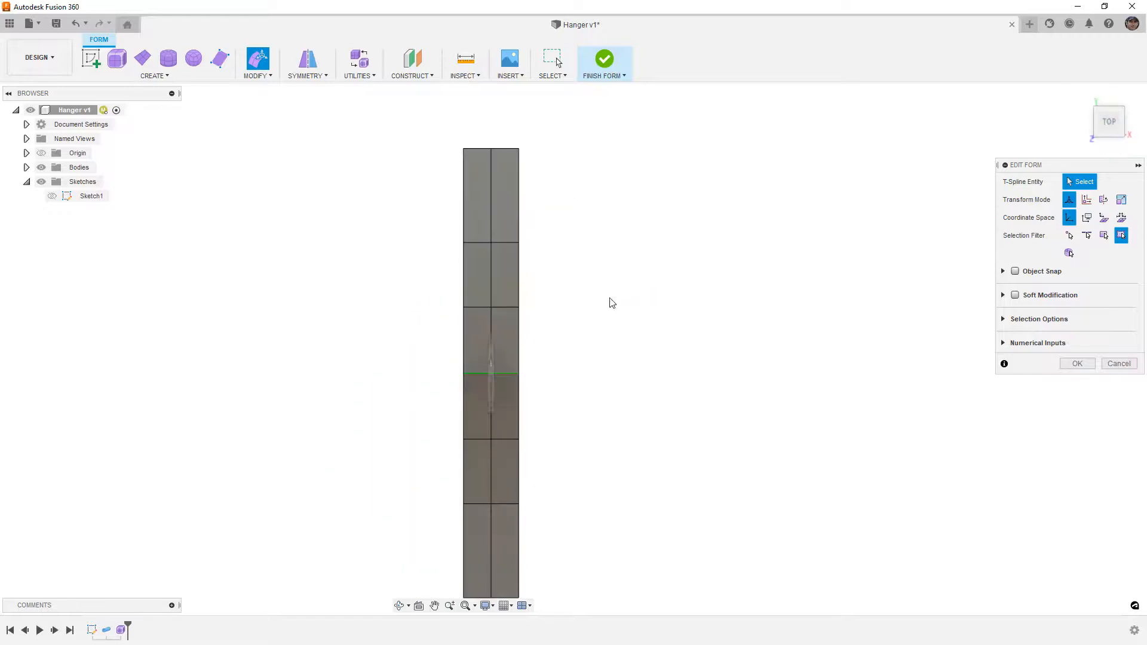
pyautogui.moveTo(582, 317); pyautogui.dragTo(602, 235, button='middle')
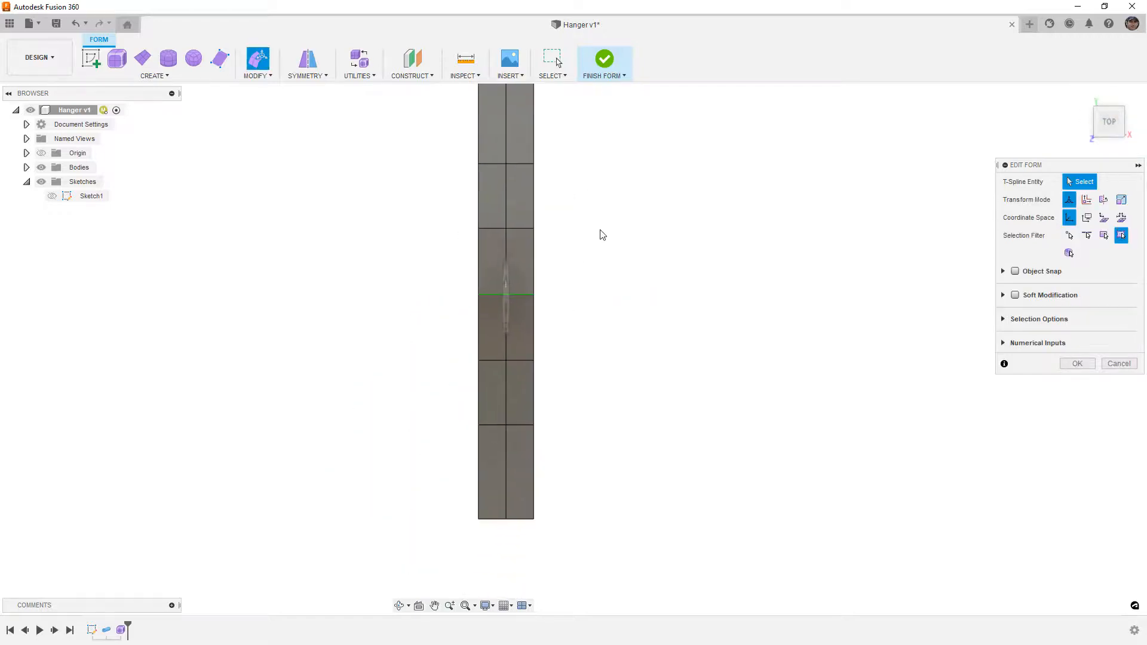
pyautogui.doubleClick(521, 297)
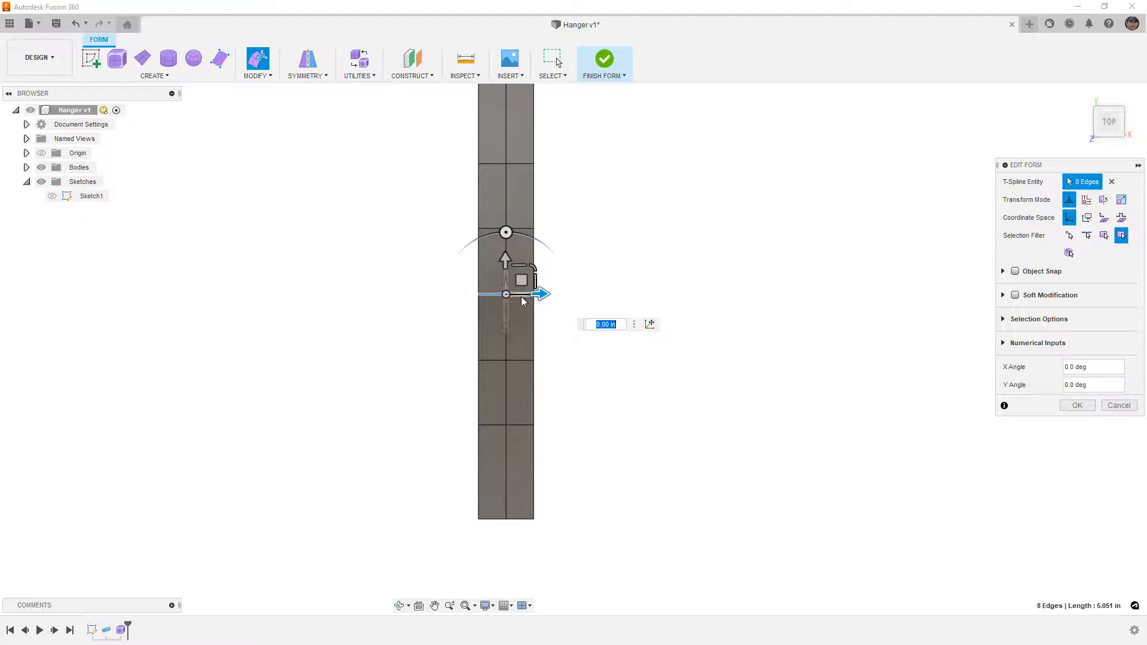
pyautogui.scroll(2, 518, 295)
pyautogui.moveTo(532, 280); pyautogui.dragTo(545, 284)
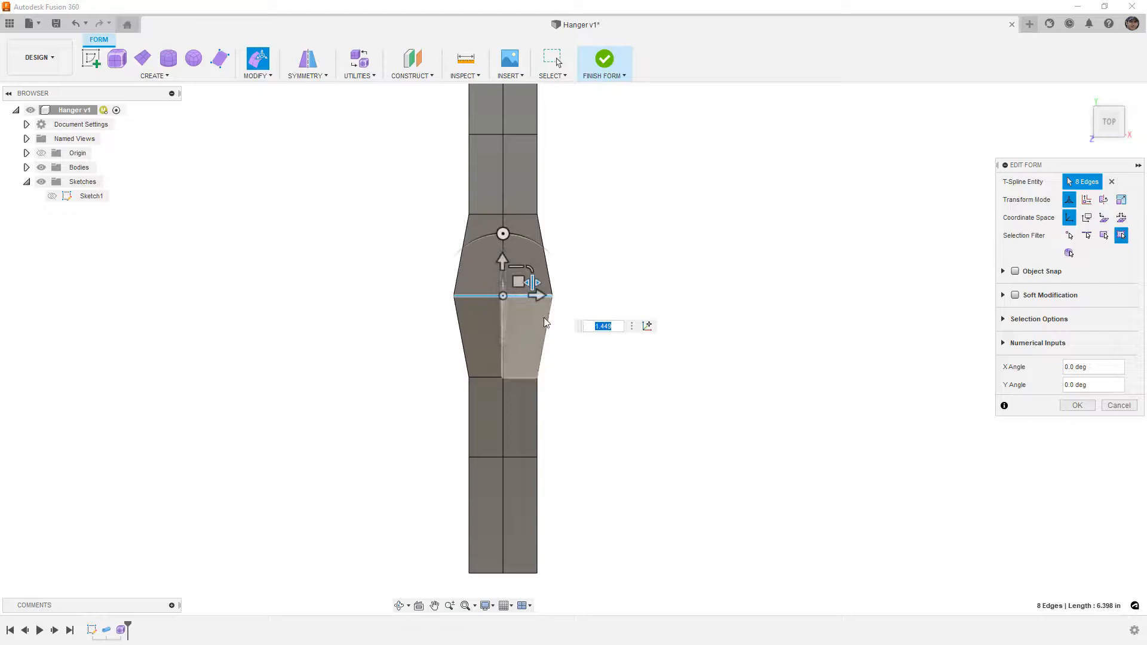
pyautogui.click(573, 413)
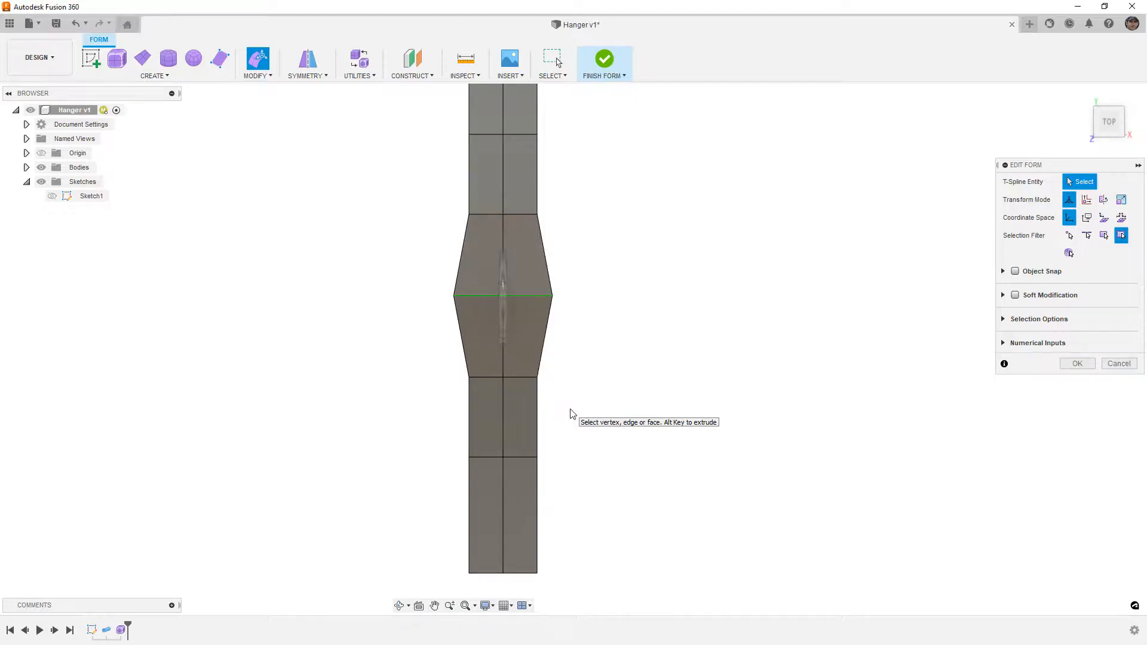
# - Check the widened centre in smooth display, then scale the adjacent edge loop's width by 0.738 in box display
pyautogui.hotkey('alt', '3')
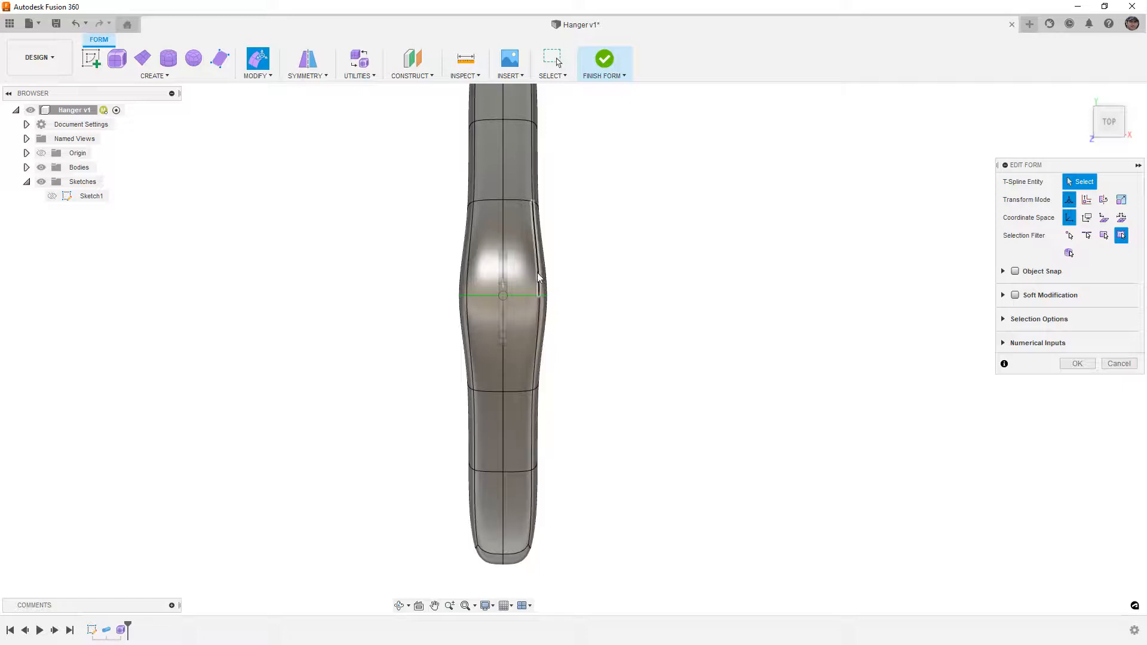
pyautogui.hotkey('alt', '1')
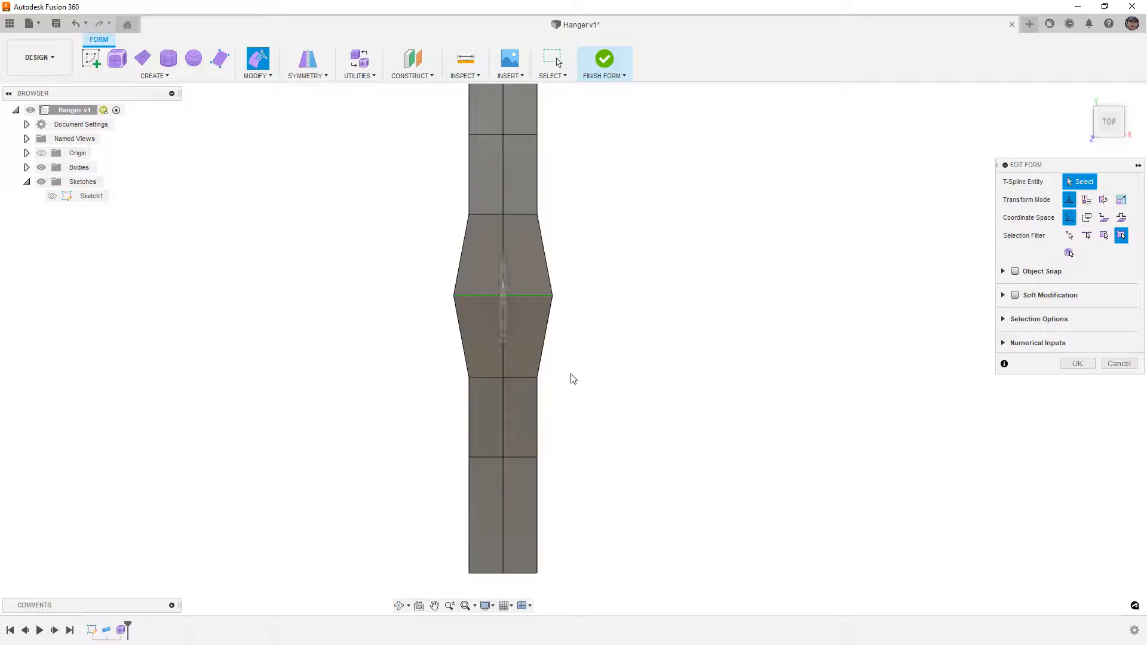
pyautogui.doubleClick(521, 380)
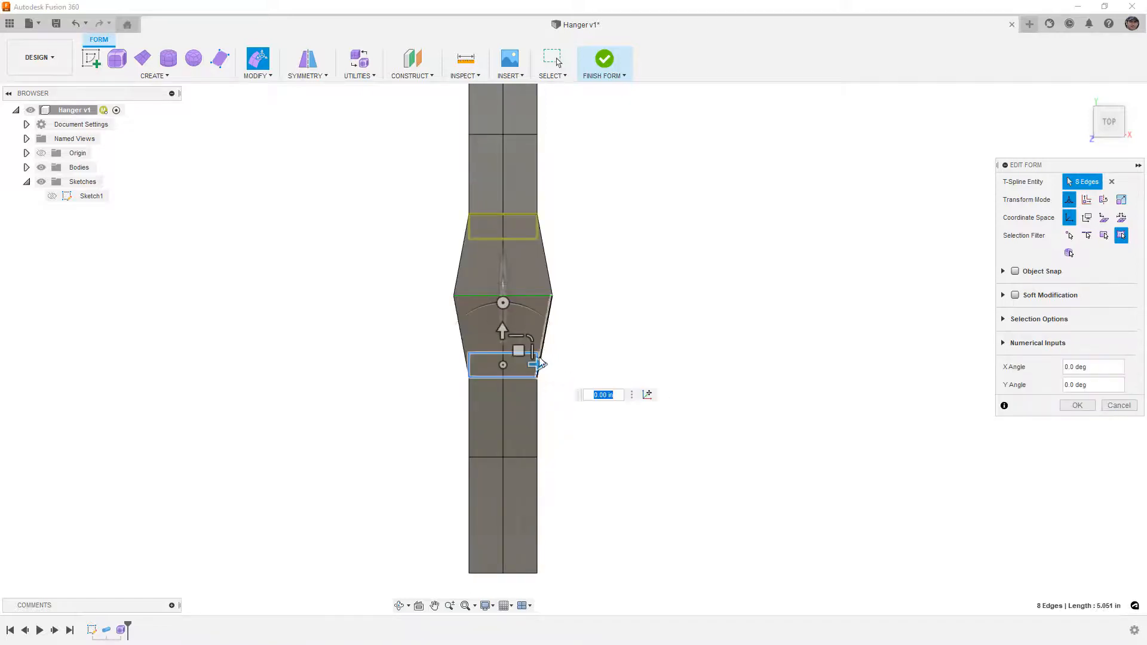
pyautogui.moveTo(533, 351); pyautogui.dragTo(524, 352)
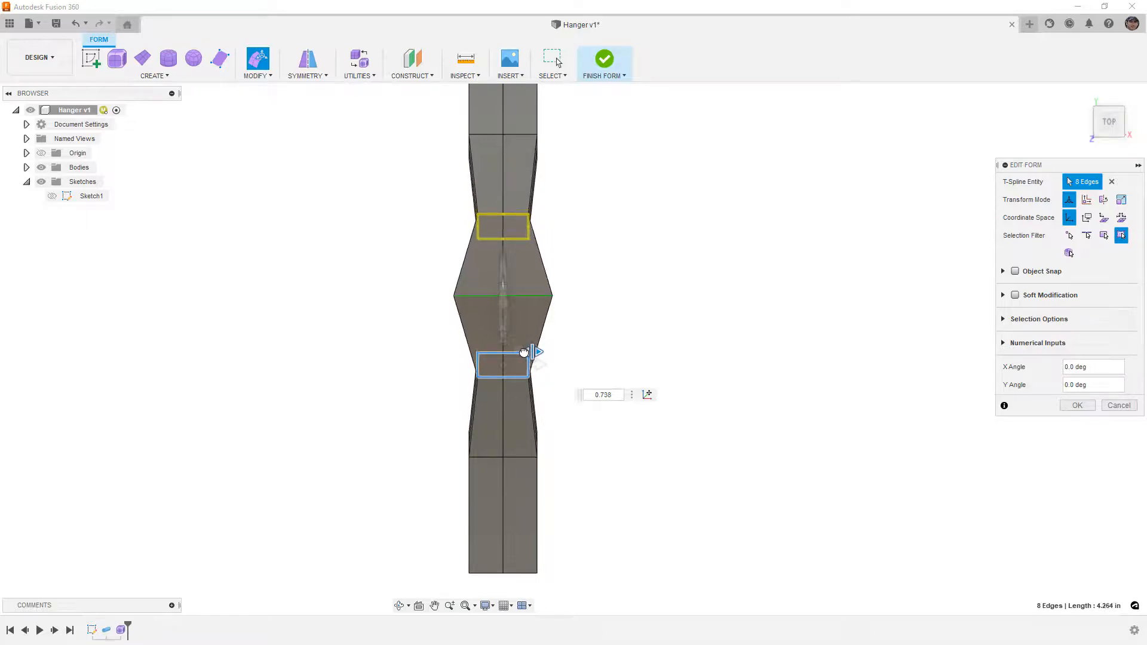
# - Narrow the next edge loop toward the body's end and check the result in smooth display from the right view
pyautogui.doubleClick(523, 458)
pyautogui.moveTo(532, 431); pyautogui.dragTo(517, 432)
pyautogui.hotkey('alt', '3')
pyautogui.keyDown('shift'); pyautogui.moveTo(590, 397); pyautogui.dragTo(648, 385, button='middle'); pyautogui.keyUp('shift')
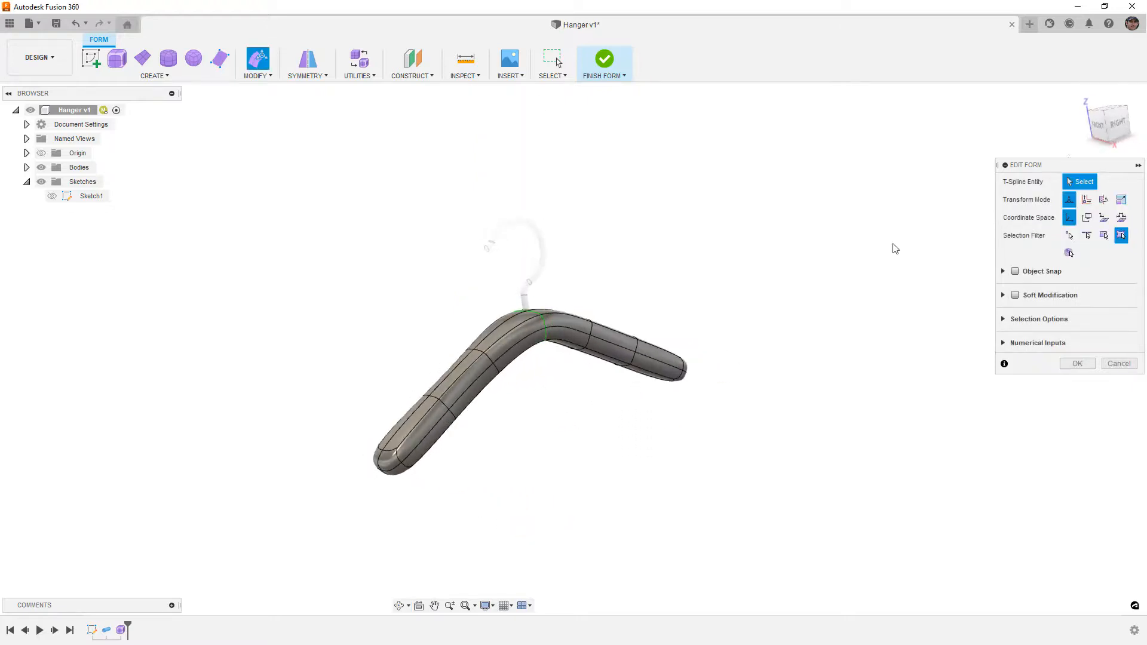
pyautogui.click(1119, 126)
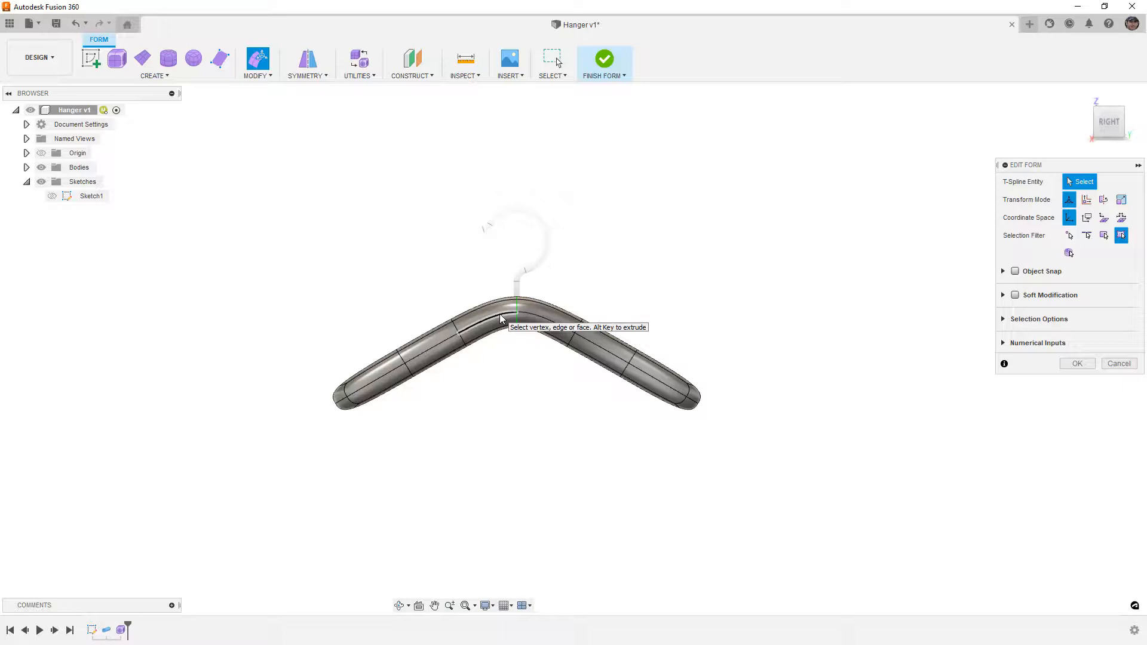
# - From the right view, scale down the height of the edge loop beside the centre and of the adjacent outer loop on the arm
pyautogui.doubleClick(454, 323)
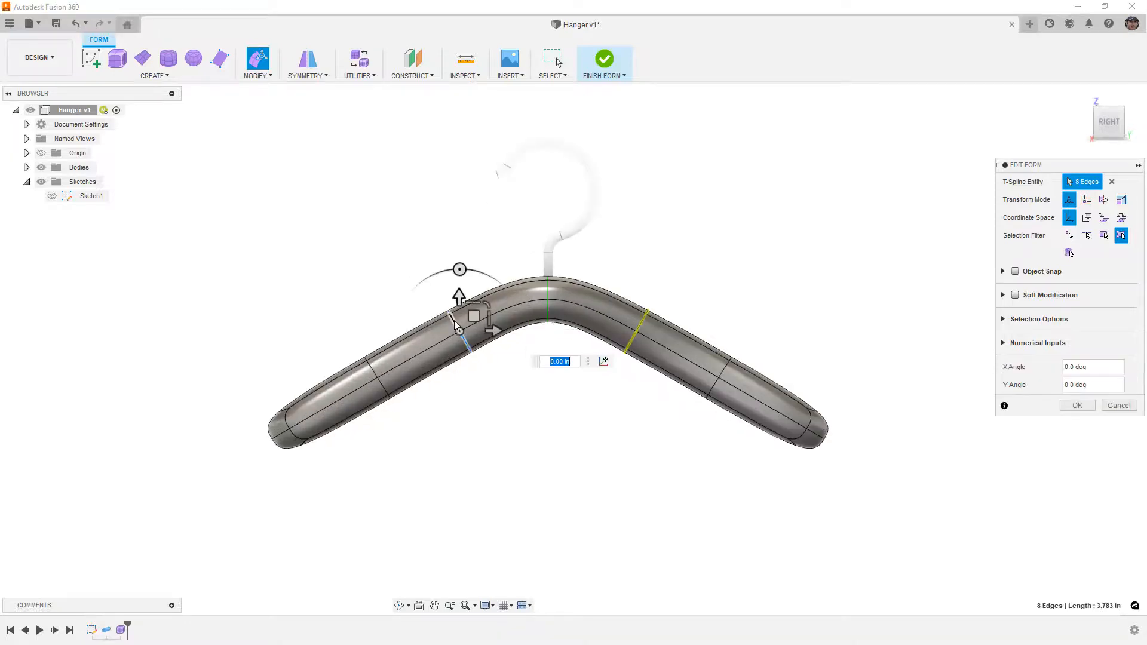
pyautogui.scroll(5, 457, 338)
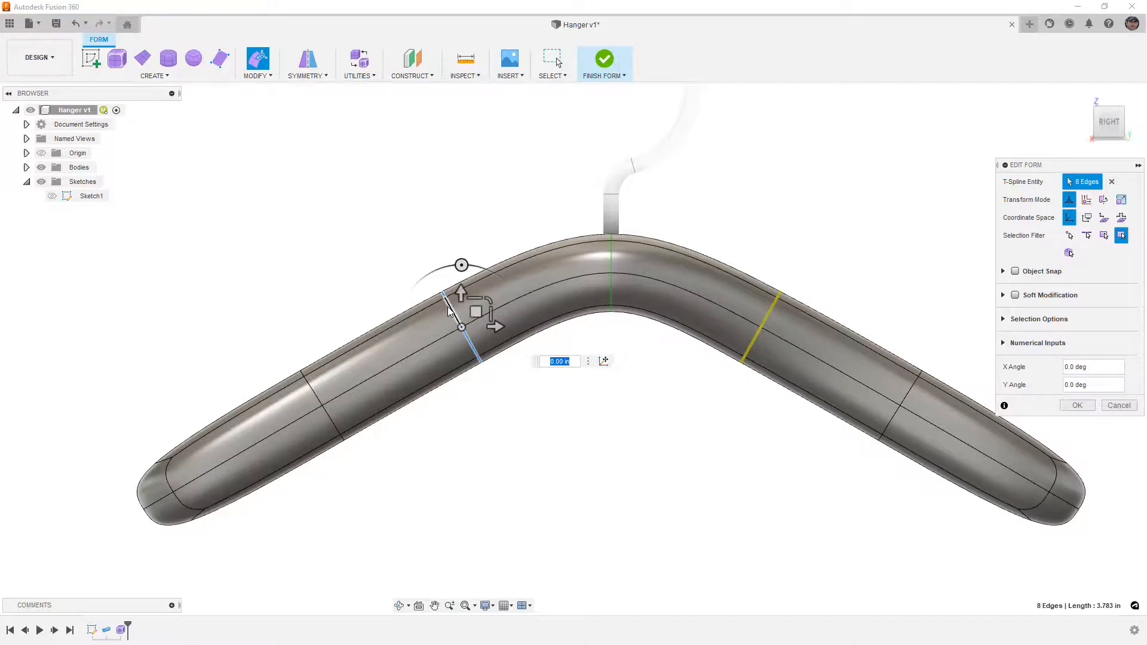
pyautogui.moveTo(474, 300); pyautogui.dragTo(476, 321)
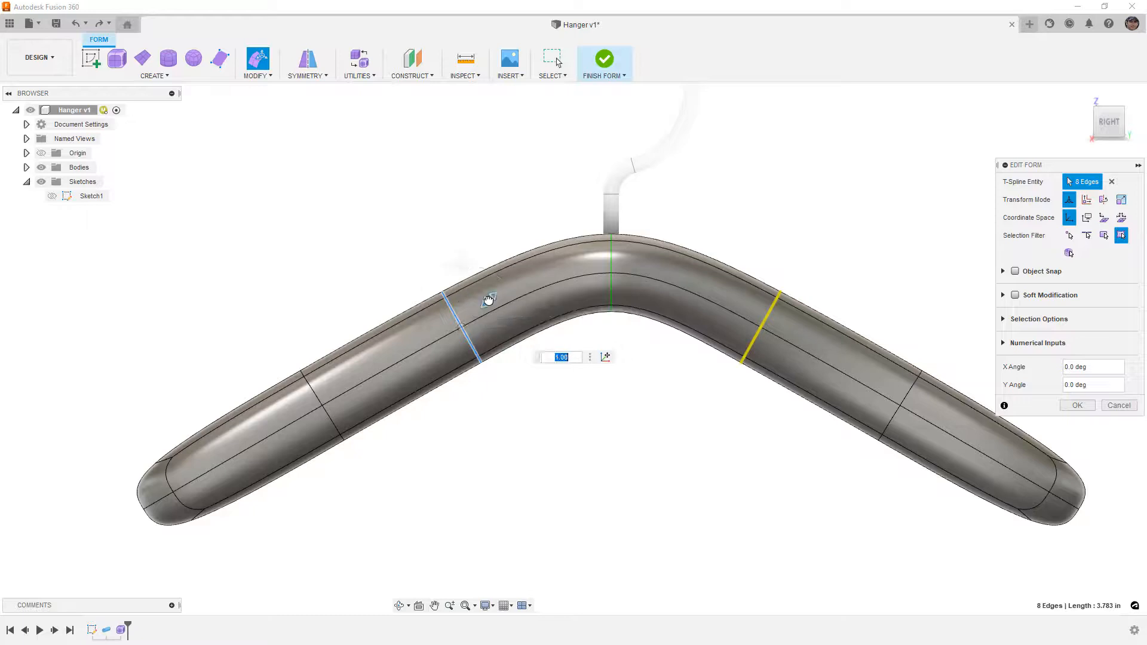
pyautogui.moveTo(487, 298); pyautogui.dragTo(475, 328)
pyautogui.click(316, 399)
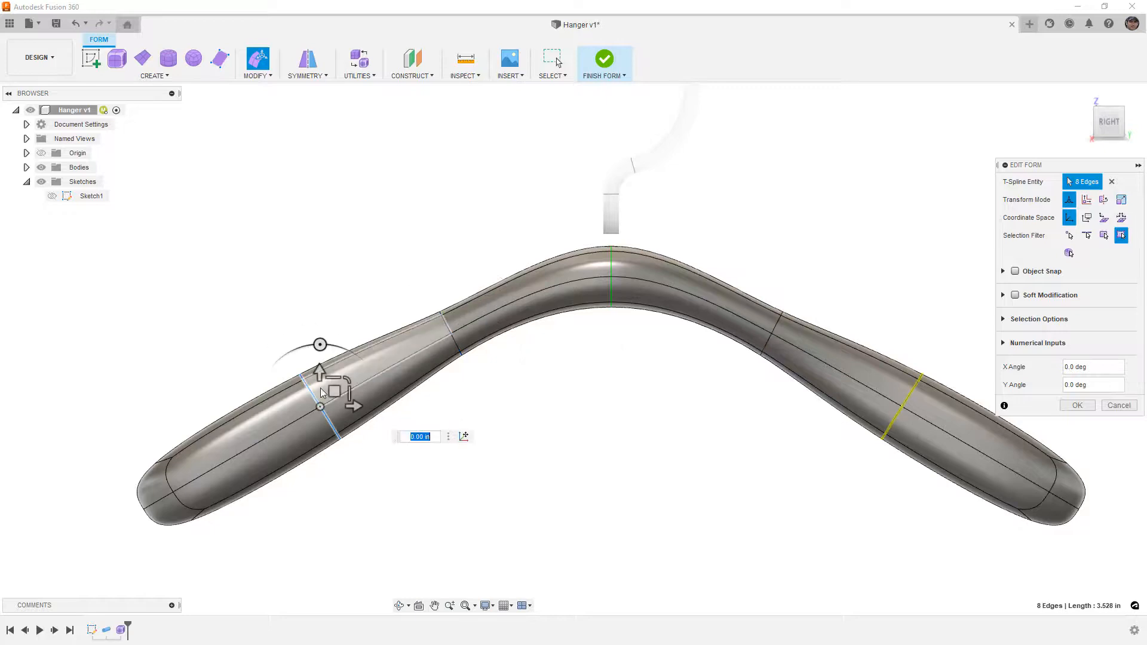
pyautogui.moveTo(340, 392); pyautogui.dragTo(335, 397)
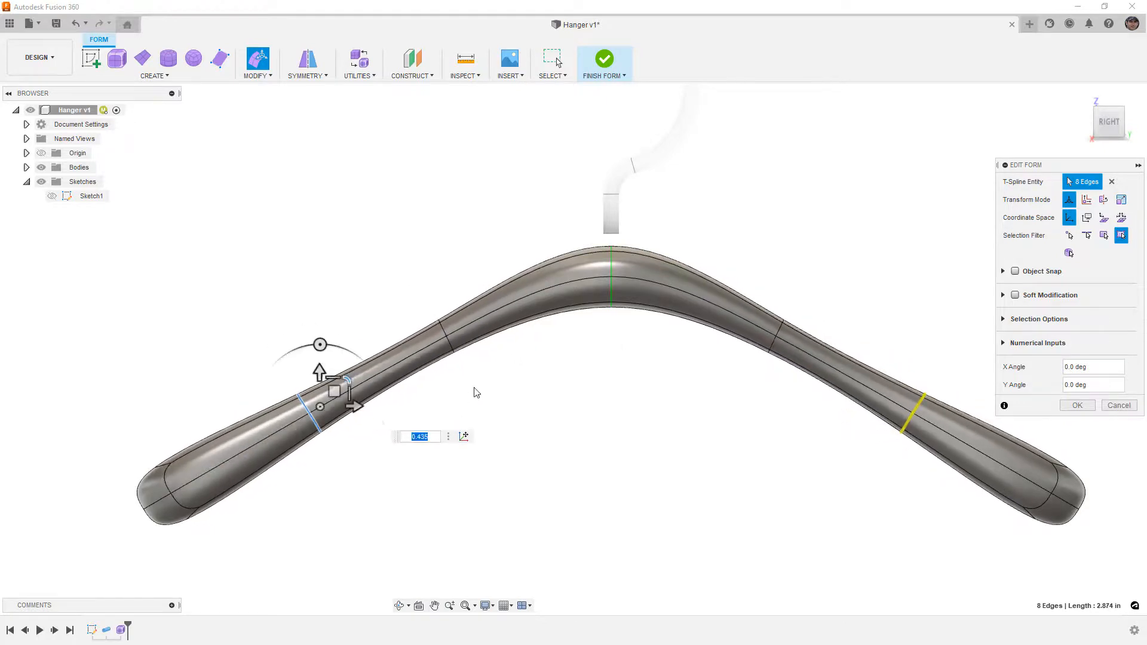
# - From the front view, scale the arm's outer edge loop narrower across the hanger's width
pyautogui.keyDown('shift'); pyautogui.moveTo(456, 374); pyautogui.dragTo(546, 376, button='middle'); pyautogui.keyUp('shift')
pyautogui.doubleClick(628, 428)
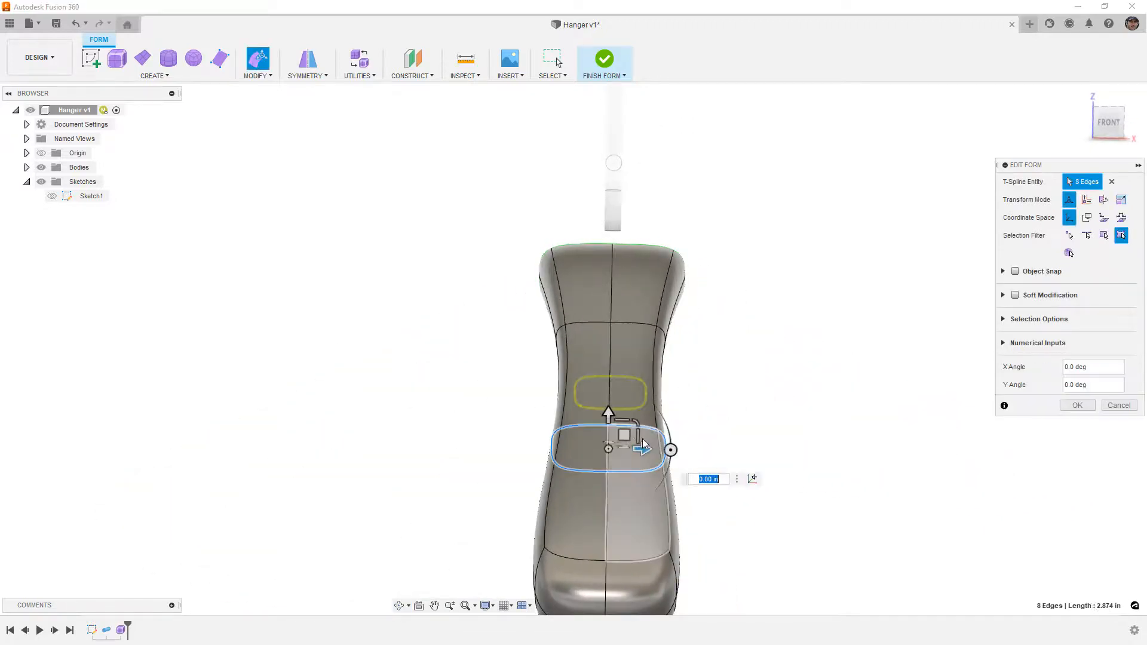
pyautogui.moveTo(640, 440); pyautogui.dragTo(619, 438)
# - Extrude the four upper centre faces upward about 0.70 in and scale them across the width by about 0.694 from the top view
pyautogui.keyDown('shift'); pyautogui.moveTo(622, 440); pyautogui.dragTo(579, 327, button='middle'); pyautogui.keyUp('shift')
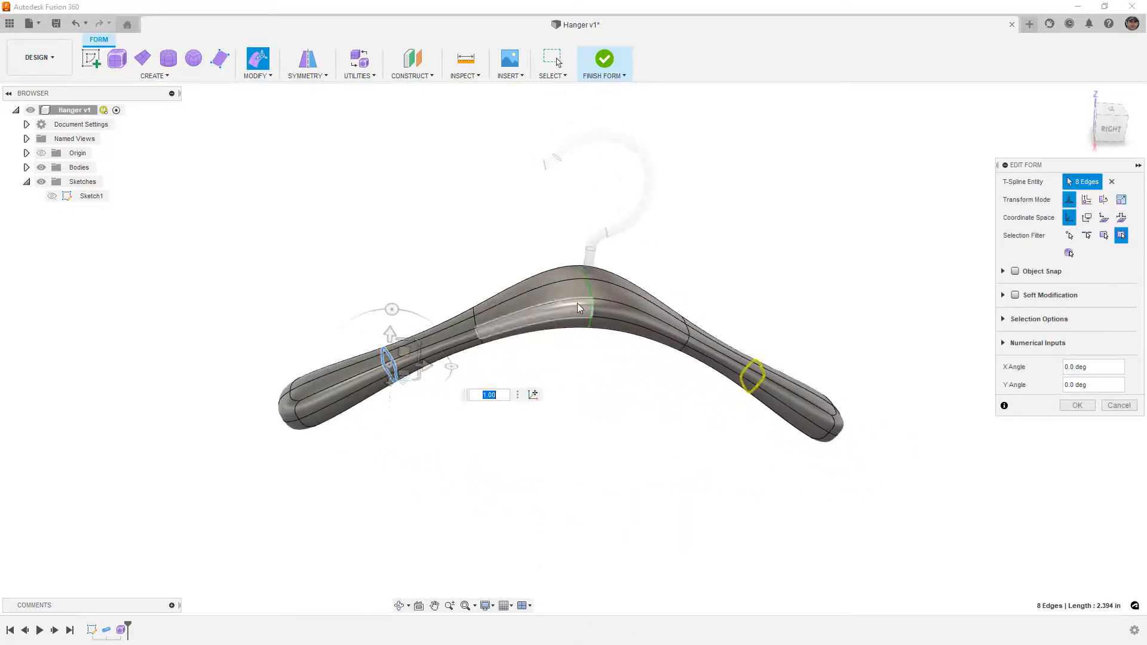
pyautogui.click(607, 276)
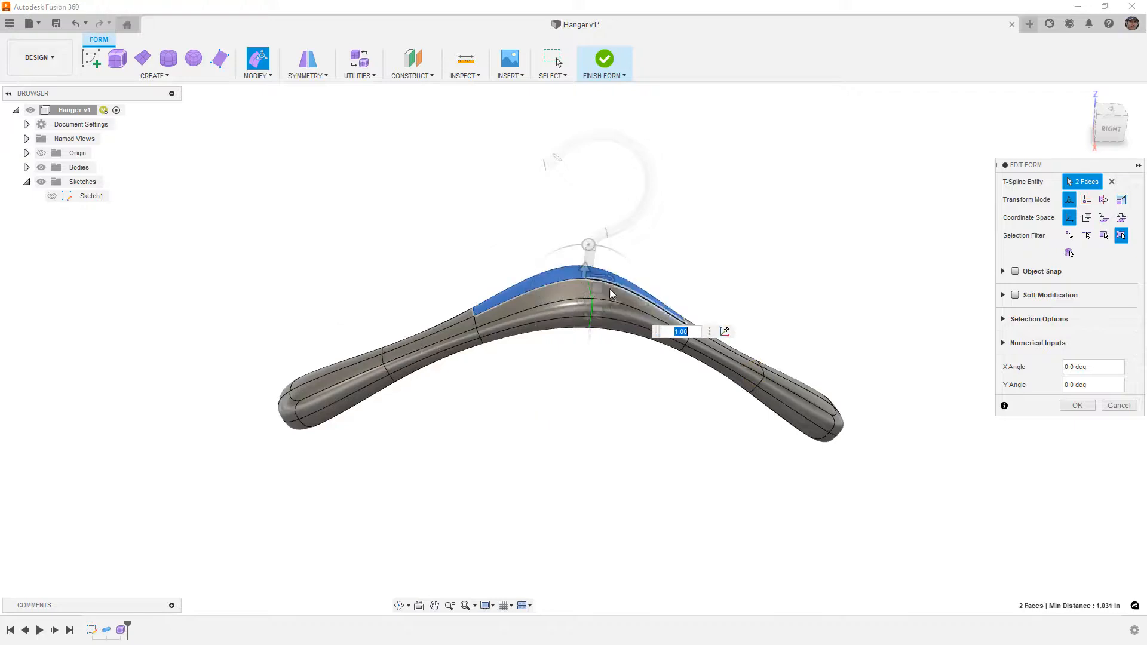
pyautogui.keyDown('shift'); pyautogui.click(573, 292); pyautogui.keyUp('shift')
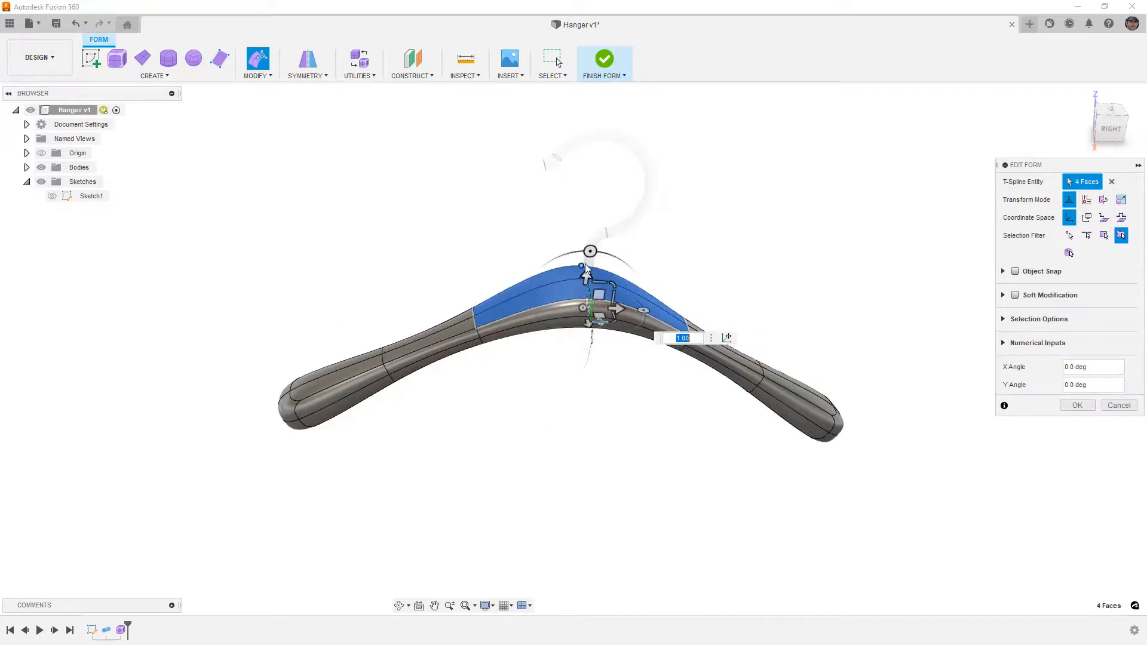
pyautogui.moveTo(587, 272); pyautogui.dragTo(590, 245)
pyautogui.click(1111, 107)
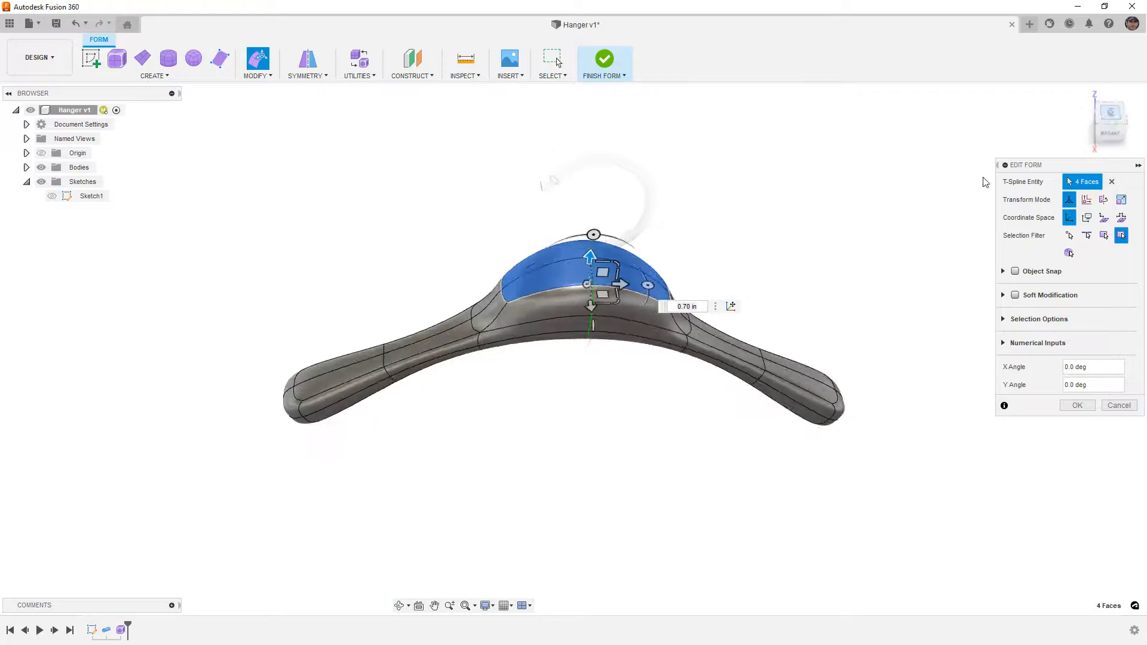
pyautogui.moveTo(609, 355); pyautogui.dragTo(597, 361)
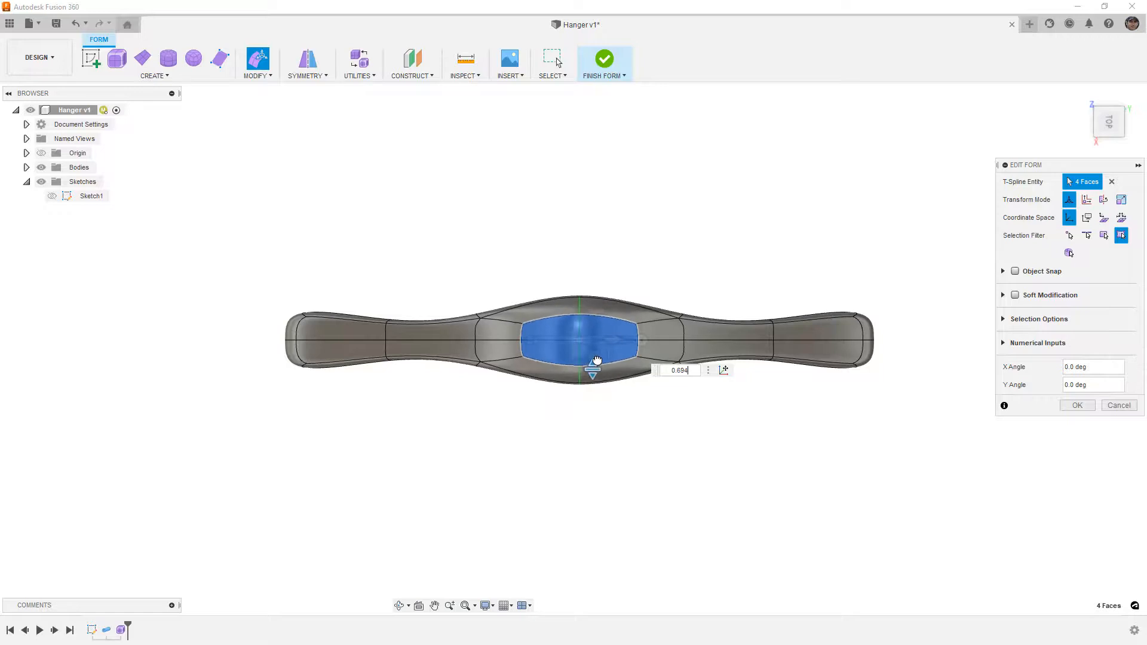
# - In box display, raise the side edges of the extruded centre's top by about 1 in, and check the shape in smooth display
pyautogui.keyDown('shift'); pyautogui.moveTo(618, 422); pyautogui.dragTo(658, 325, button='middle'); pyautogui.keyUp('shift')
pyautogui.click(697, 285)
pyautogui.hotkey('alt', '1')
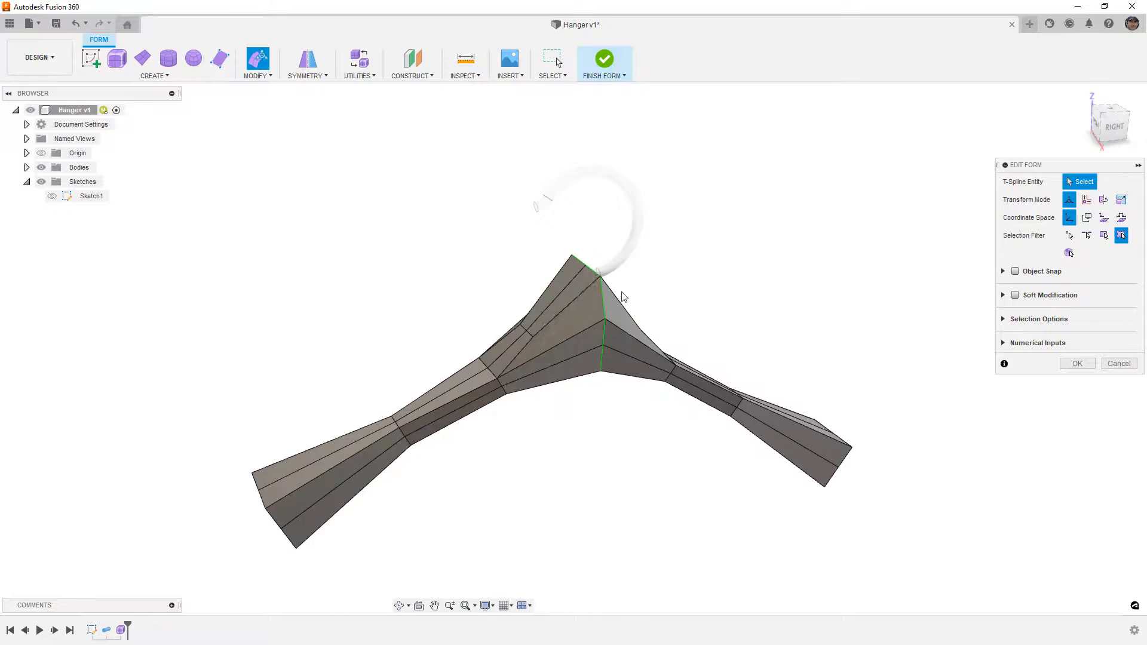
pyautogui.scroll(3, 536, 330)
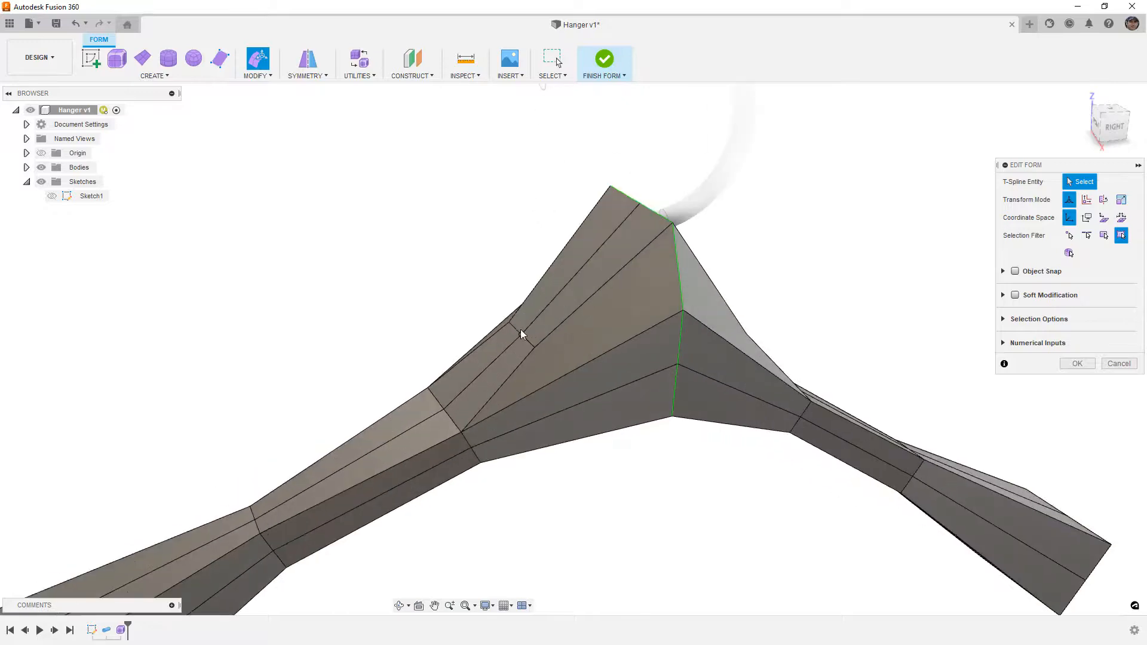
pyautogui.click(519, 330)
pyautogui.moveTo(516, 294); pyautogui.dragTo(534, 200)
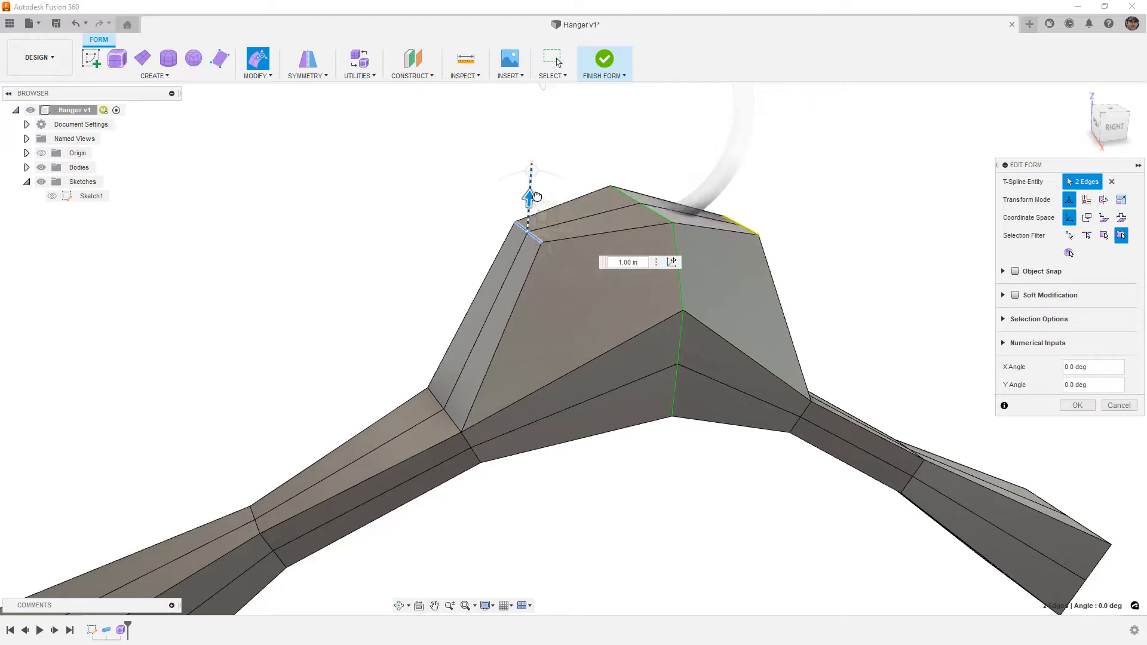
pyautogui.click(424, 232)
pyautogui.hotkey('alt', '3')
pyautogui.scroll(-3, 472, 239)
pyautogui.keyDown('shift'); pyautogui.moveTo(481, 246); pyautogui.dragTo(485, 274, button='middle'); pyautogui.keyUp('shift')
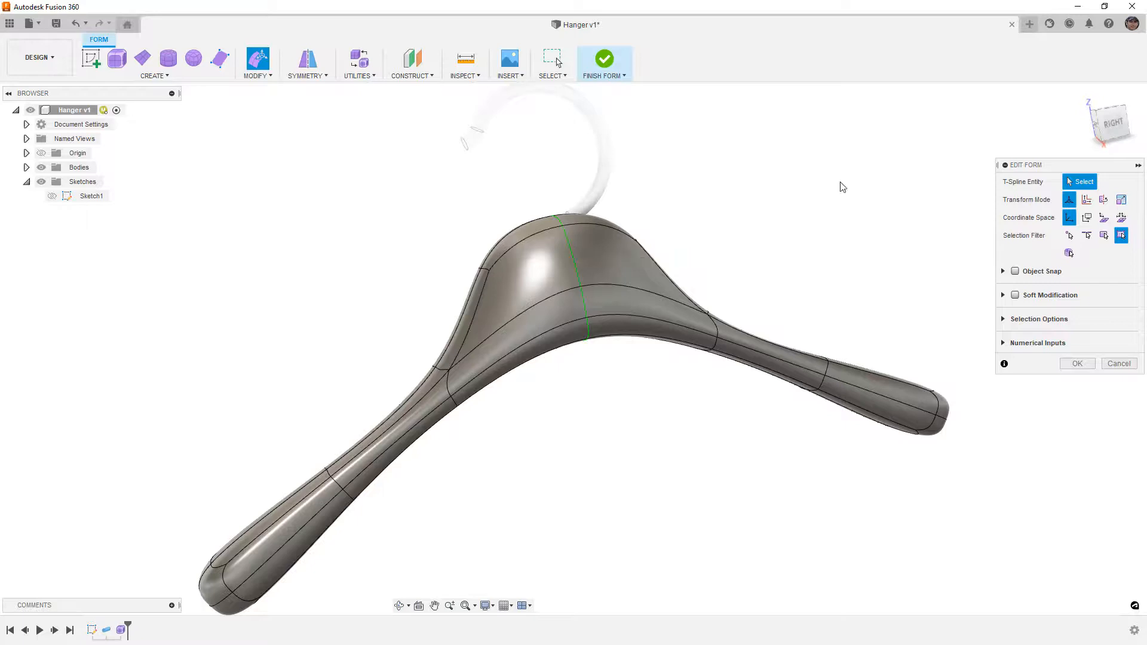
# - Compare the hanger's smooth and box display from the right view and around the end of the arm
pyautogui.click(1115, 126)
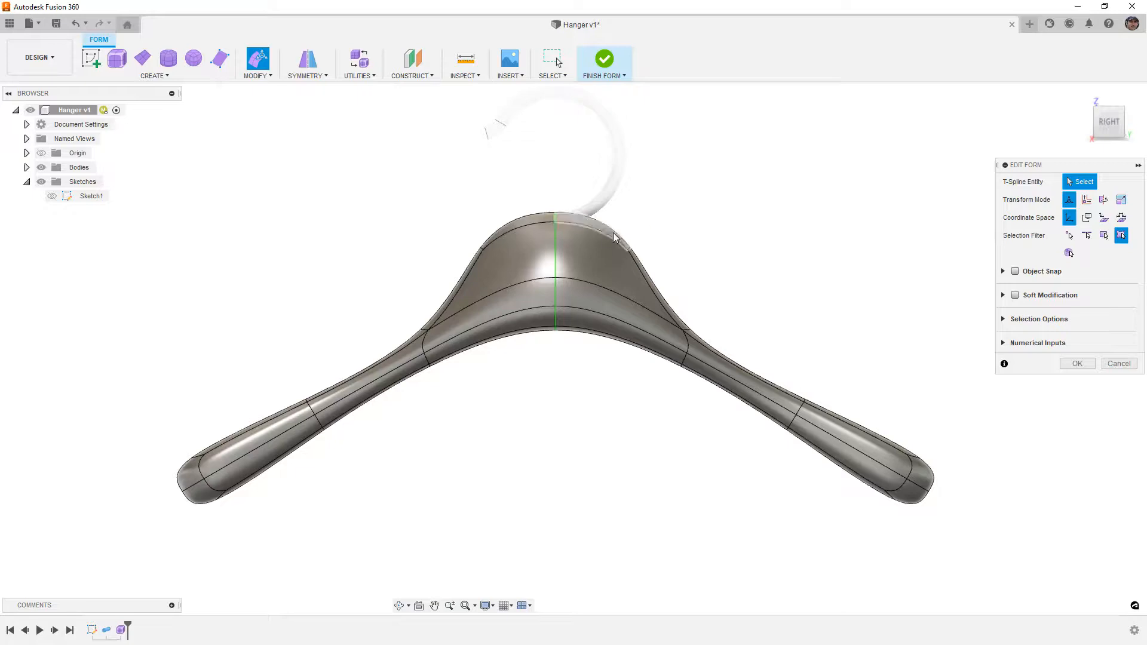
pyautogui.hotkey('alt', '1')
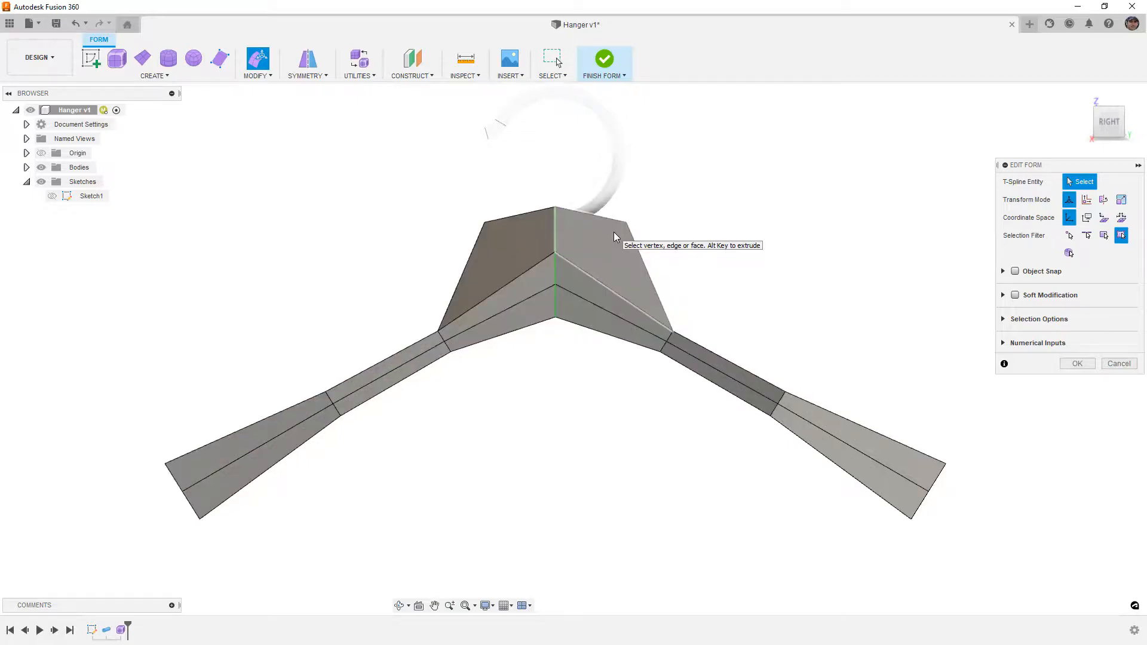
pyautogui.hotkey('alt', '3')
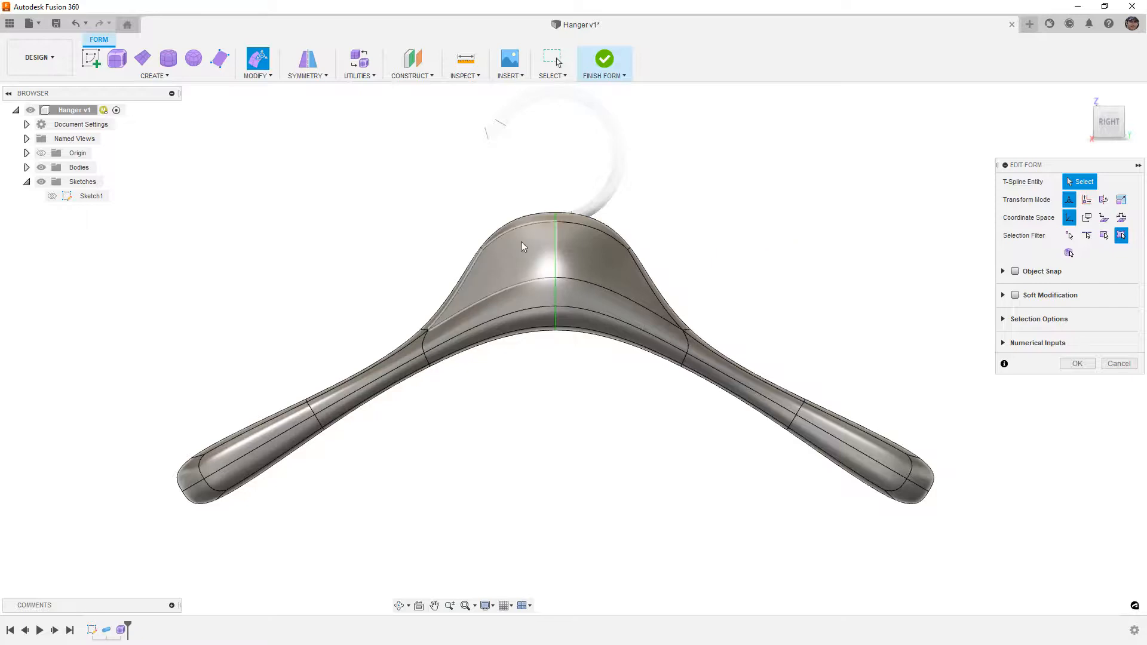
pyautogui.keyDown('shift'); pyautogui.moveTo(539, 242); pyautogui.dragTo(223, 430, button='middle'); pyautogui.keyUp('shift')
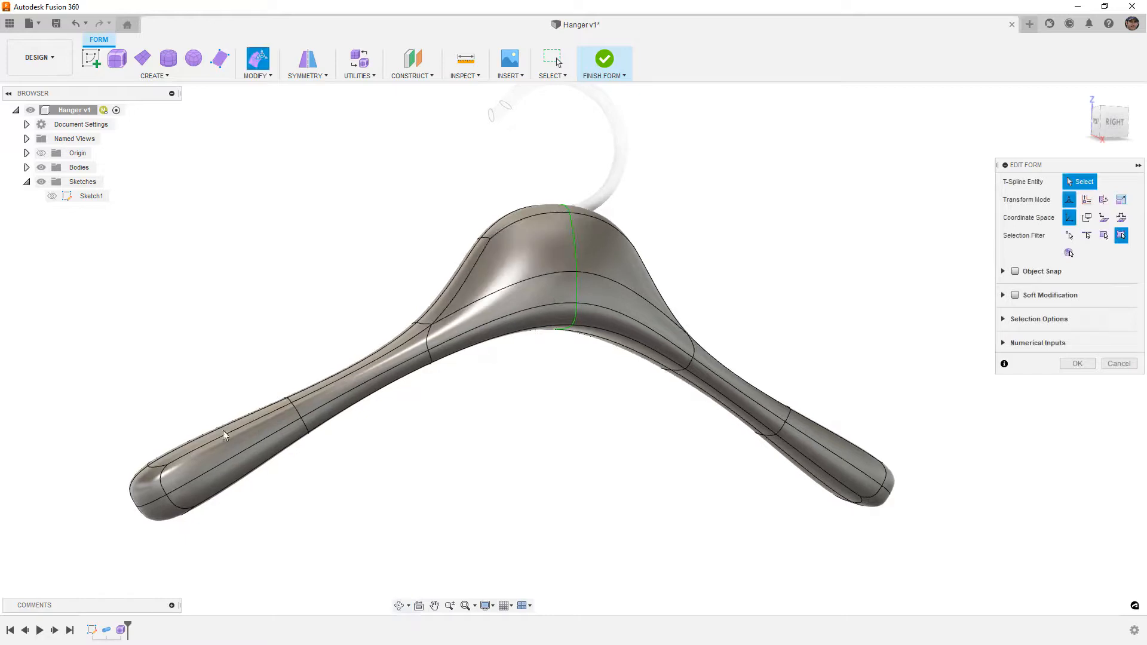
pyautogui.click(156, 486)
pyautogui.click(193, 345)
pyautogui.hotkey('alt', '1')
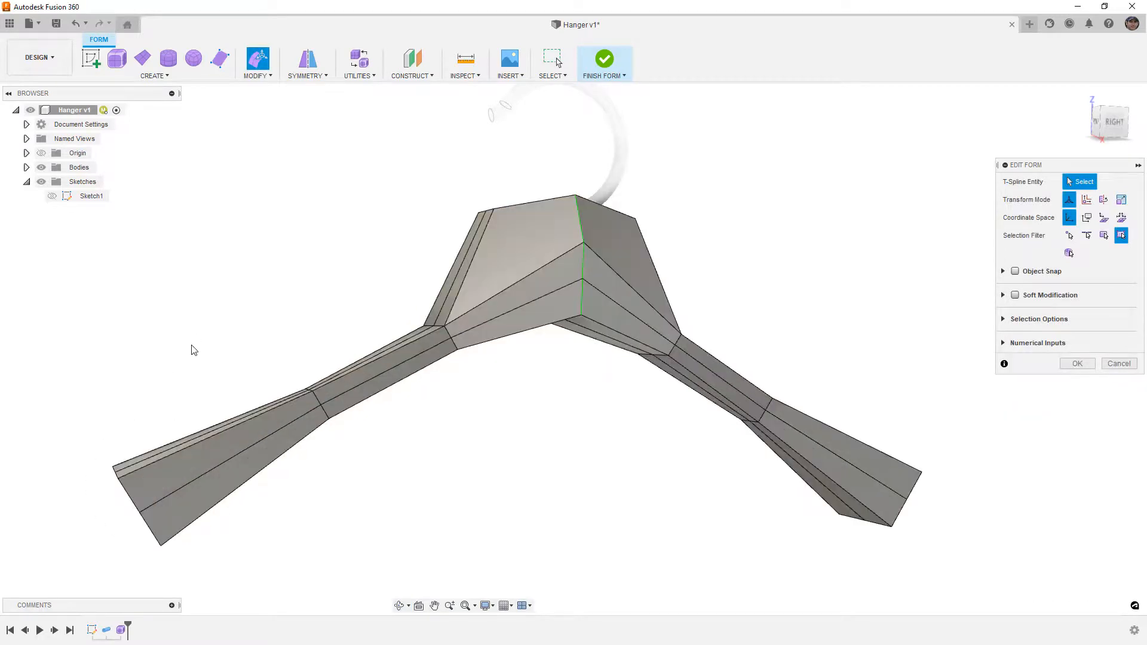
pyautogui.keyDown('shift'); pyautogui.moveTo(187, 465); pyautogui.dragTo(198, 458, button='middle'); pyautogui.keyUp('shift')
pyautogui.keyDown('shift'); pyautogui.moveTo(193, 469); pyautogui.dragTo(212, 474, button='middle'); pyautogui.keyUp('shift')
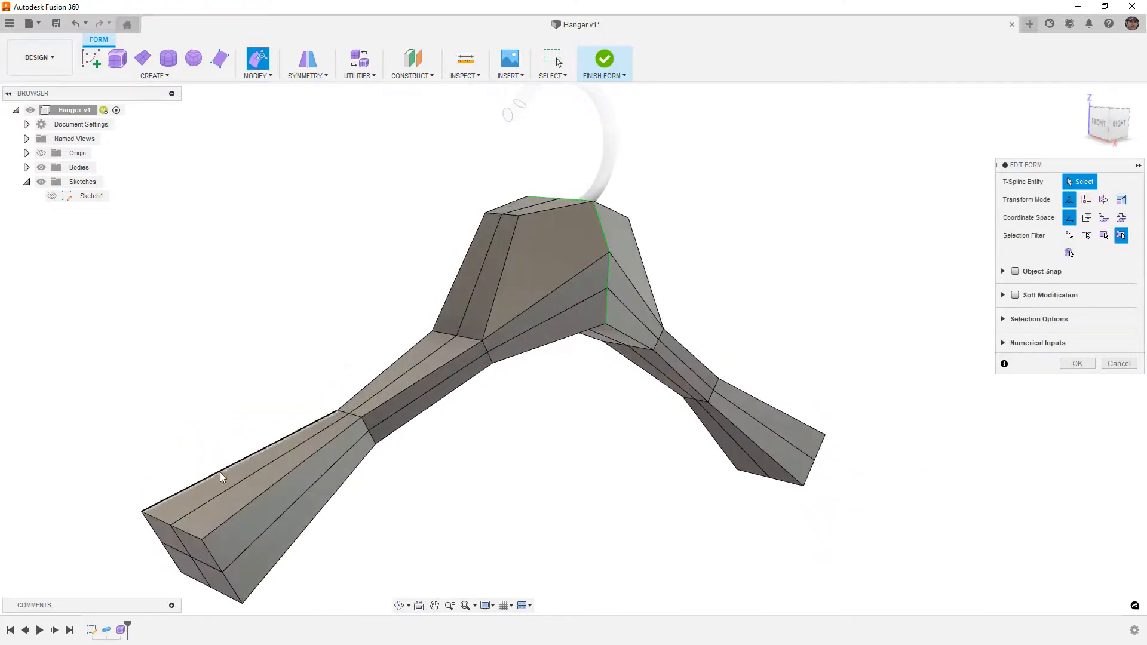
# - Close the form edit and insert an edge loop toward the arm's end, using Simple mode, a Single insertion side and location -0.542
pyautogui.click(1079, 363)
pyautogui.click(257, 76)
pyautogui.click(263, 114)
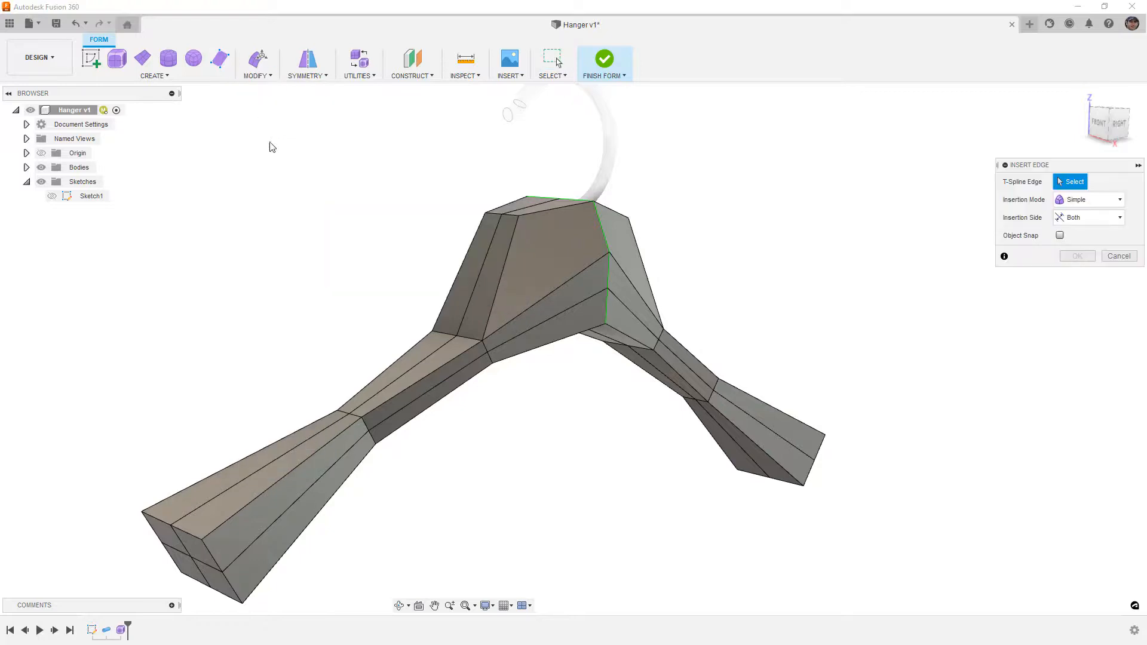
pyautogui.click(368, 425)
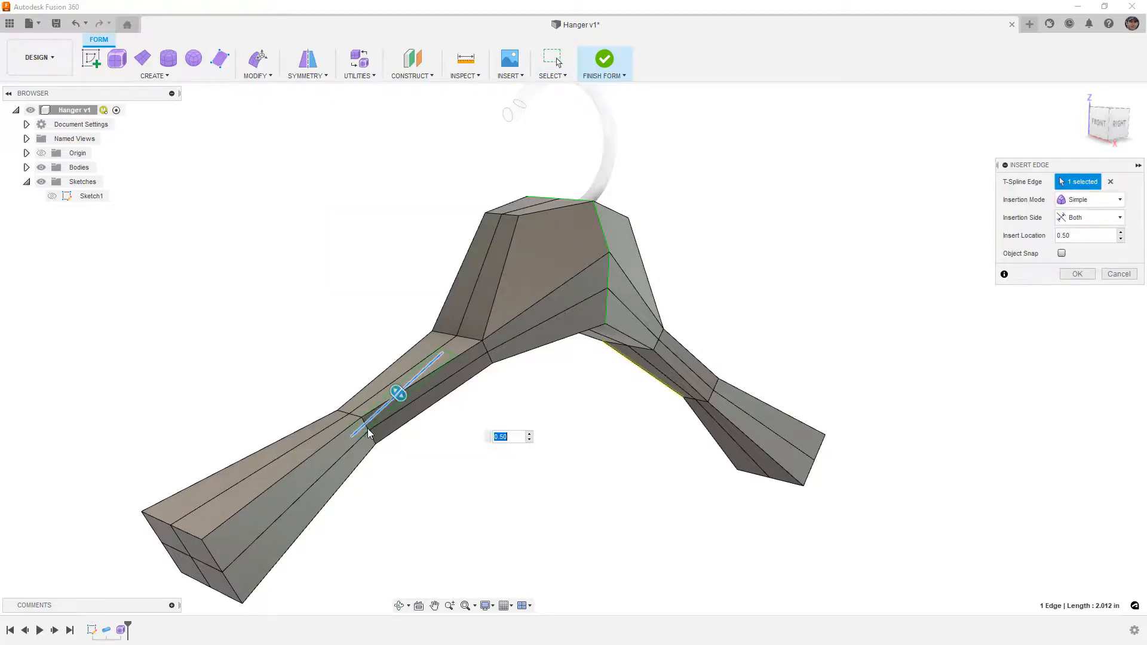
pyautogui.click(1114, 182)
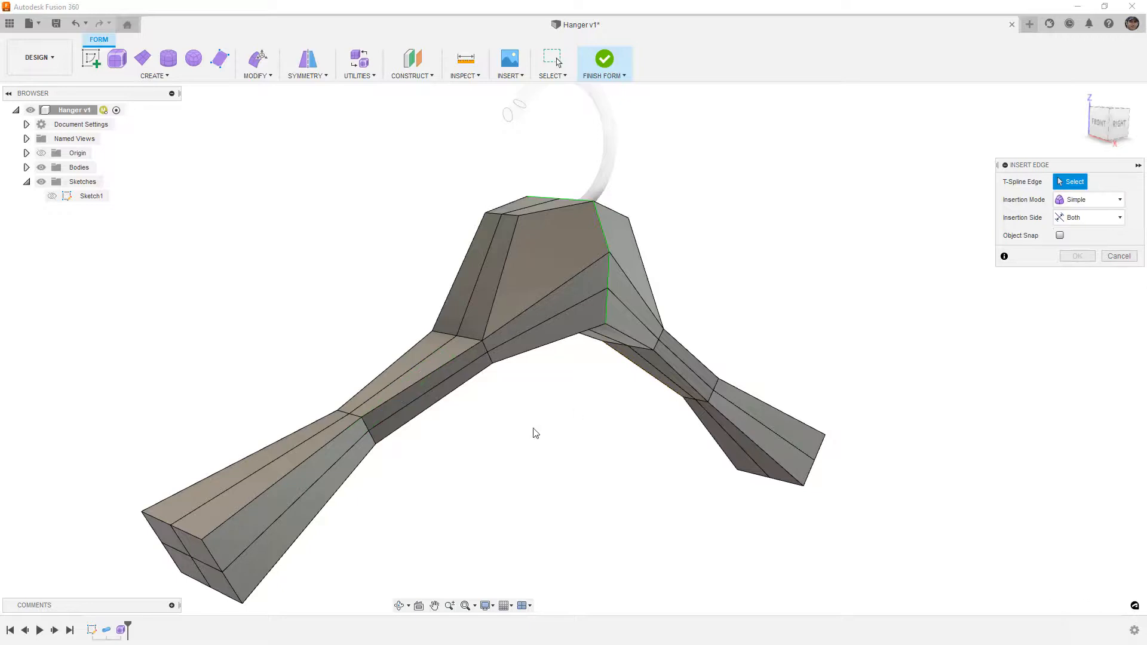
pyautogui.scroll(3, 422, 454)
pyautogui.doubleClick(343, 430)
pyautogui.scroll(-3, 343, 430)
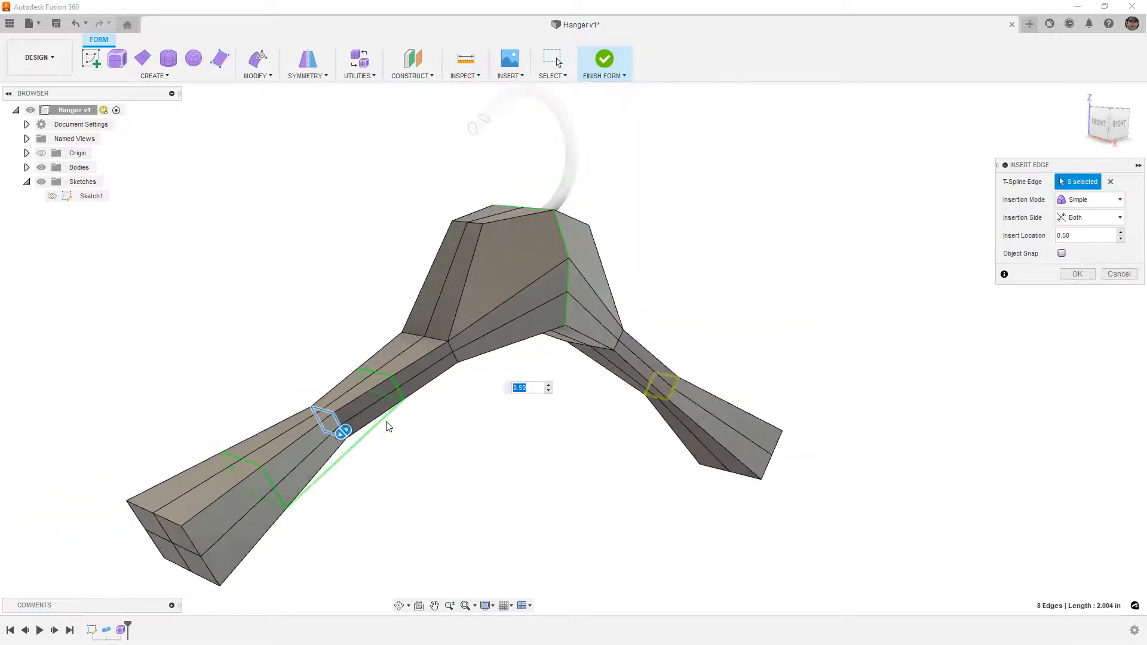
pyautogui.click(1079, 234)
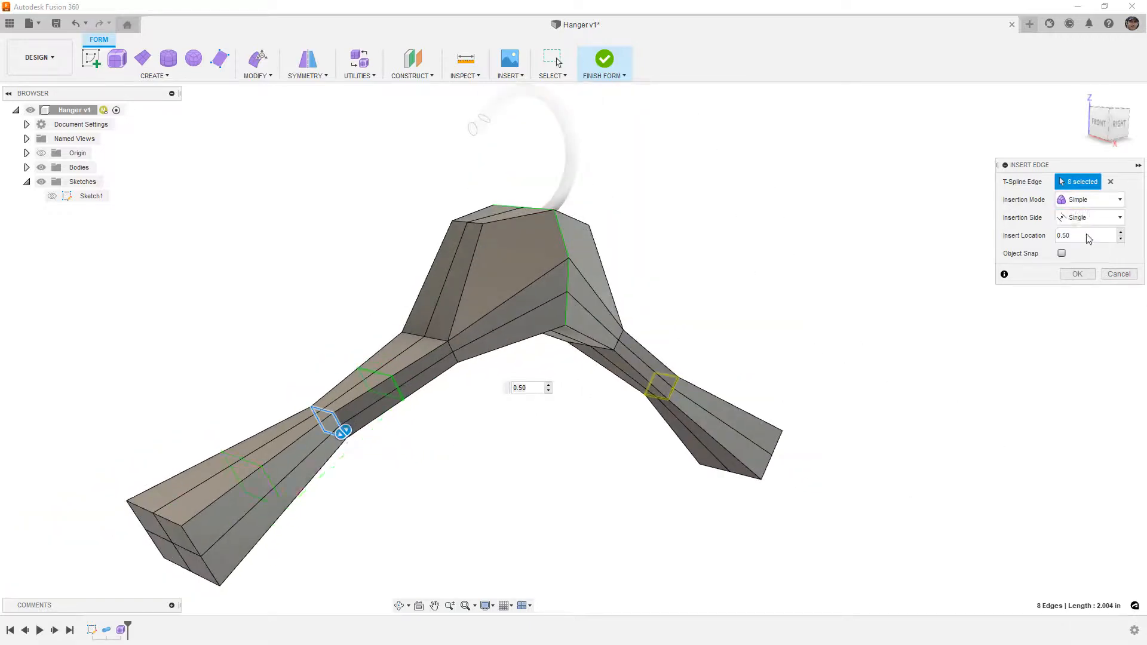
pyautogui.moveTo(341, 429); pyautogui.dragTo(197, 545)
pyautogui.keyDown('shift'); pyautogui.moveTo(197, 545); pyautogui.dragTo(249, 508, button='middle'); pyautogui.keyUp('shift')
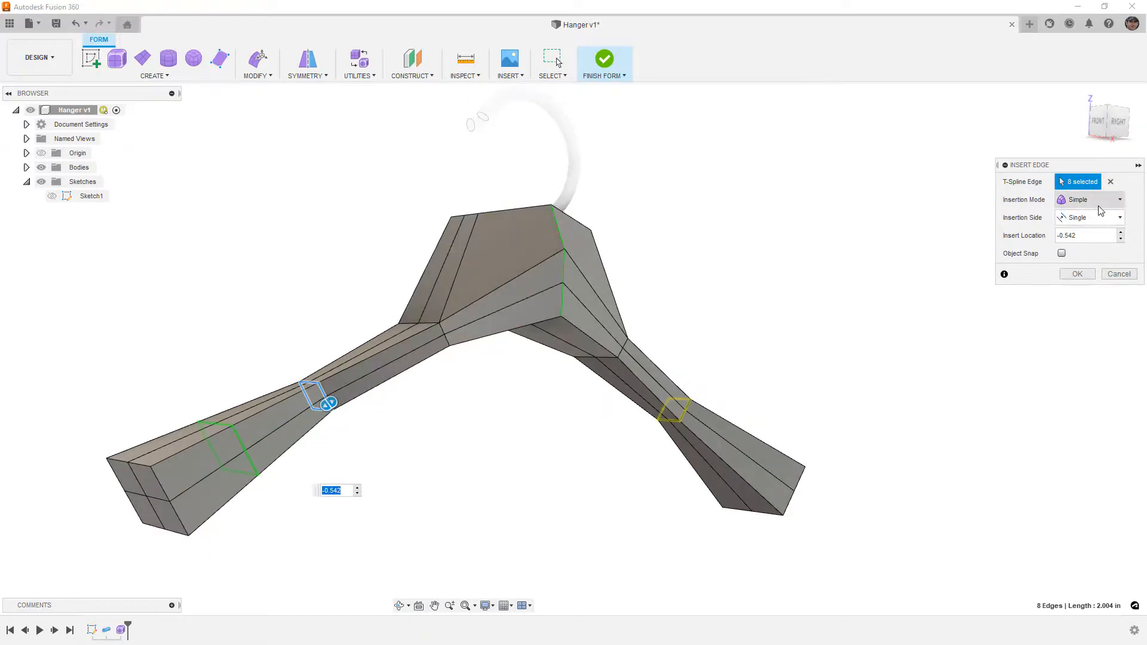
pyautogui.click(1077, 275)
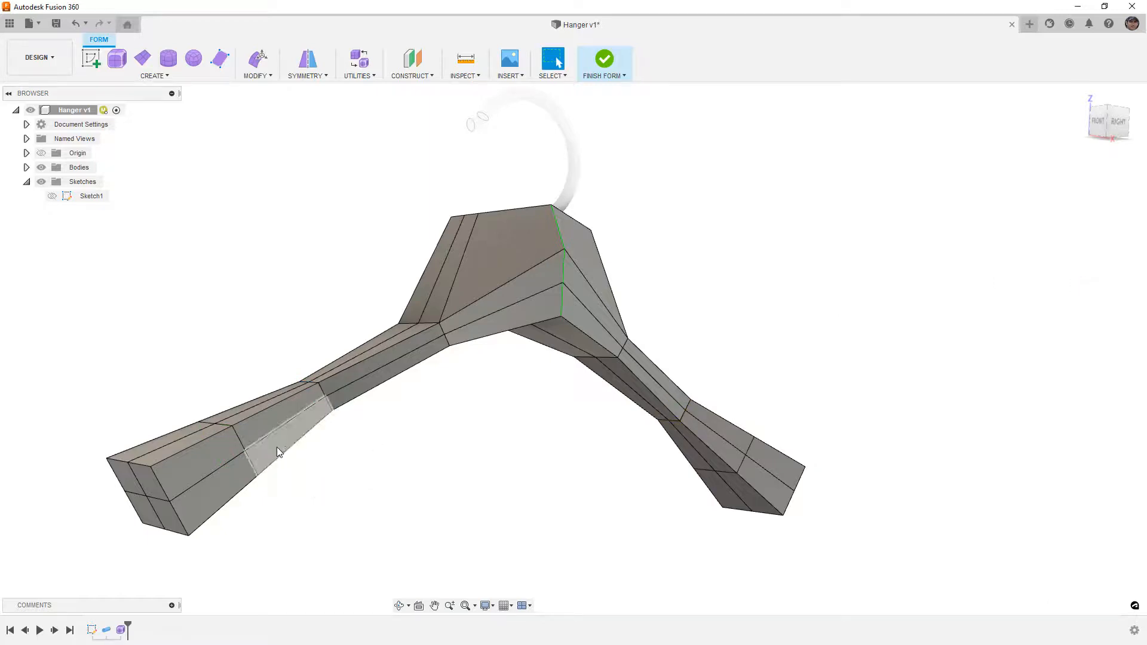
# - From the right view, select the three vertices along the arm end's upper edge and compare their positions in smooth and box display
pyautogui.click(1116, 122)
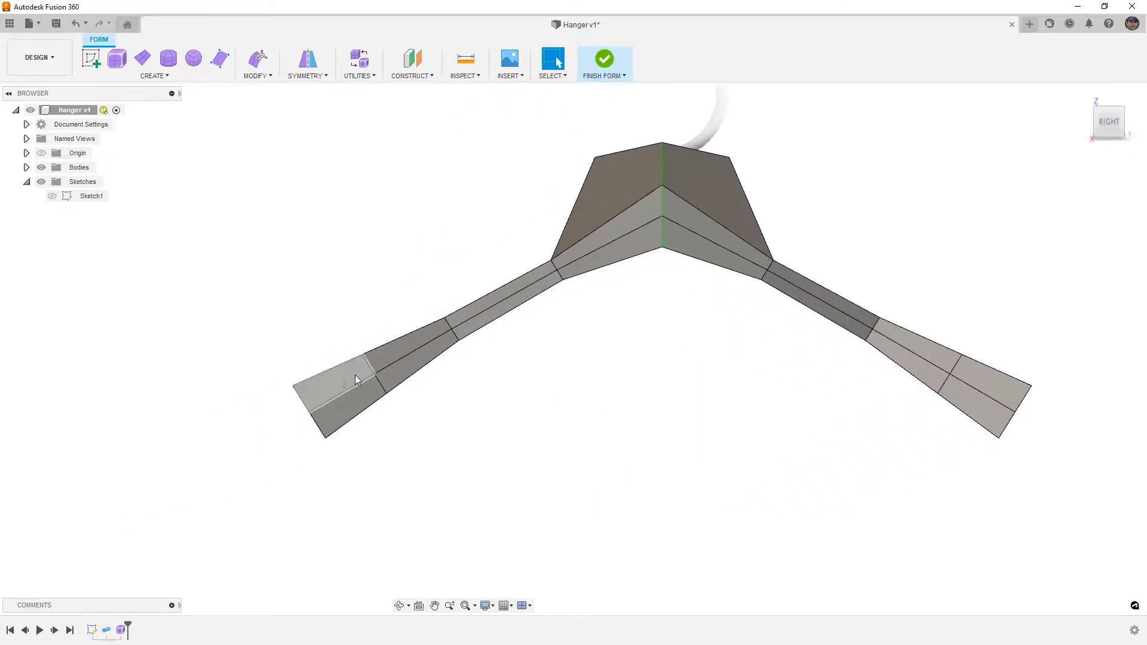
pyautogui.scroll(2, 371, 369)
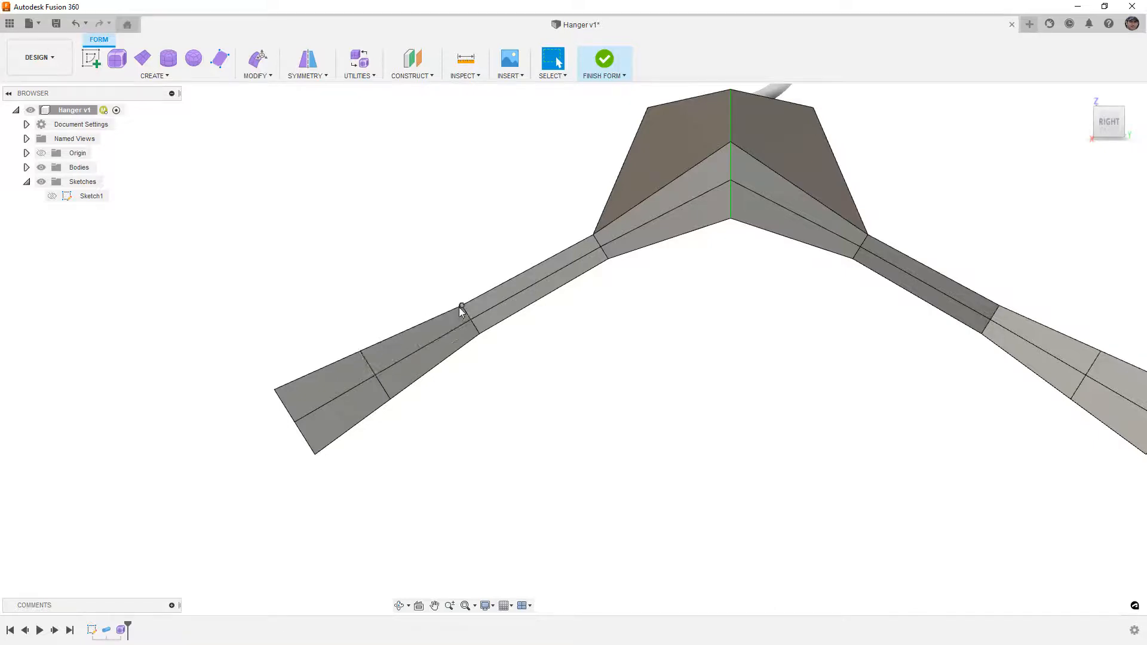
pyautogui.click(462, 306)
pyautogui.keyDown('shift'); pyautogui.click(361, 350); pyautogui.keyUp('shift')
pyautogui.hotkey('alt', '3')
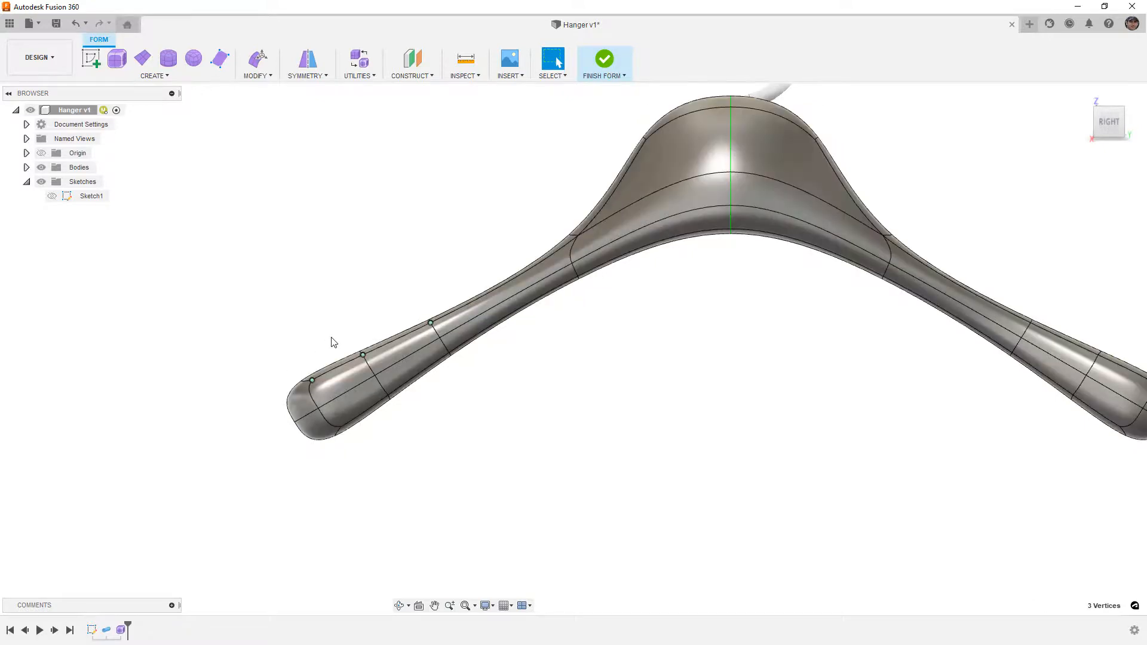
pyautogui.hotkey('alt', '1')
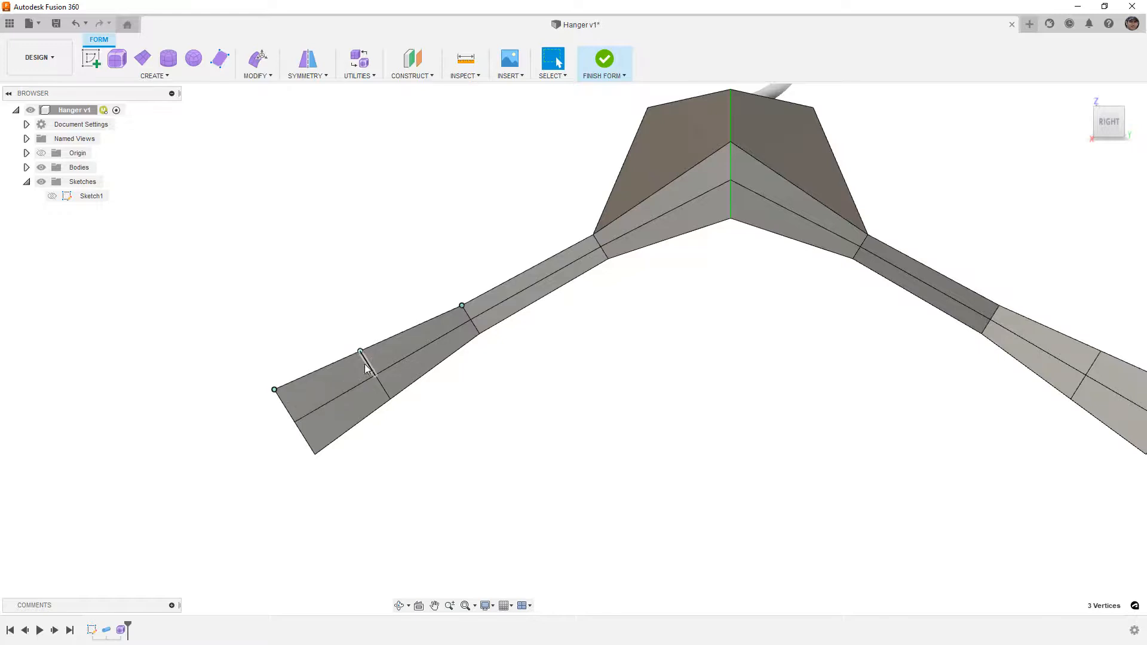
# - Select the newly inserted edge loop on the arm and scale it down slightly with Edit Form
pyautogui.doubleClick(367, 363)
pyautogui.click(258, 58)
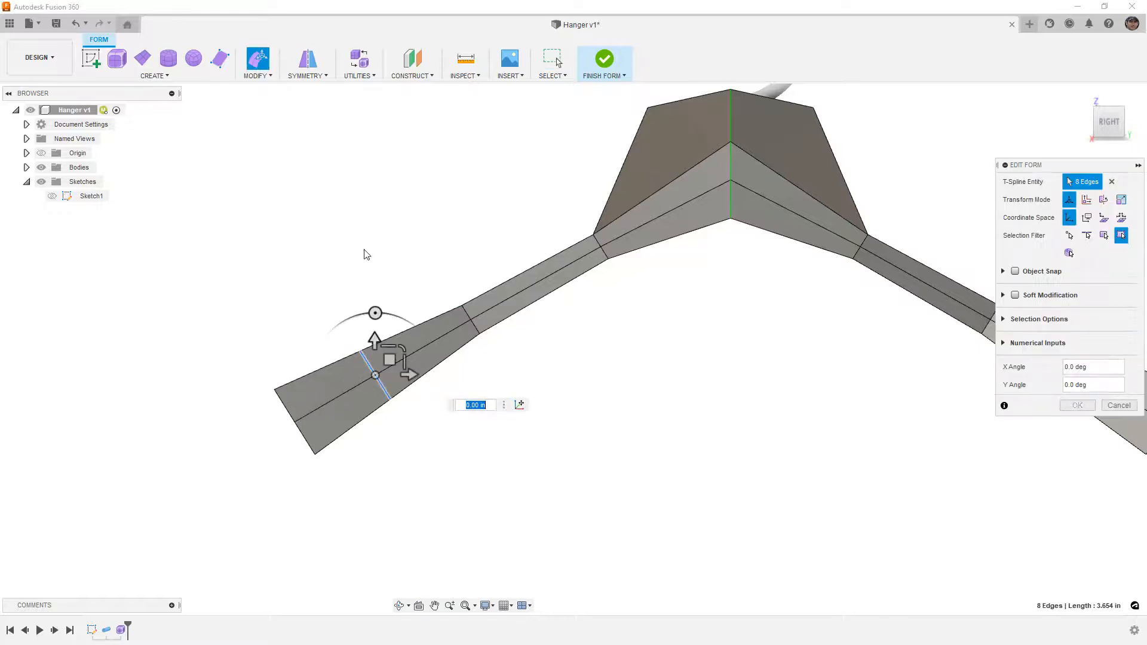
pyautogui.moveTo(403, 345); pyautogui.dragTo(400, 351)
# - Rotate the edges at the arm's end to angle it downward and move them by about 0.176 in and -0.112 in
pyautogui.keyDown('shift'); pyautogui.doubleClick(286, 408); pyautogui.keyUp('shift')
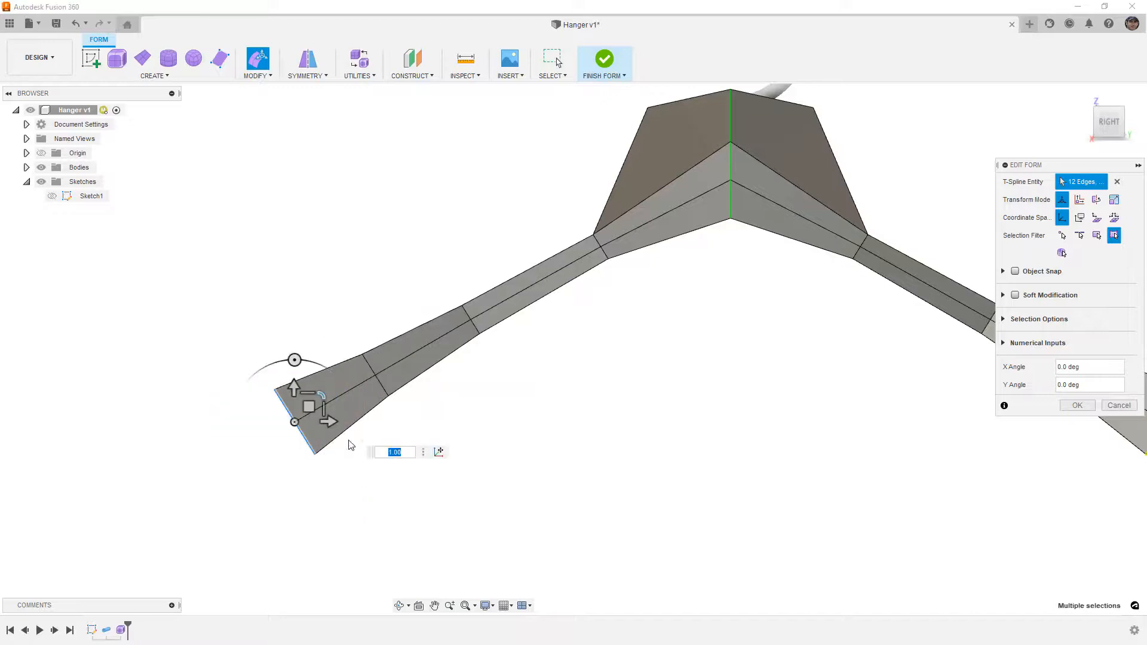
pyautogui.moveTo(295, 359); pyautogui.dragTo(268, 365)
pyautogui.moveTo(305, 411); pyautogui.dragTo(317, 418)
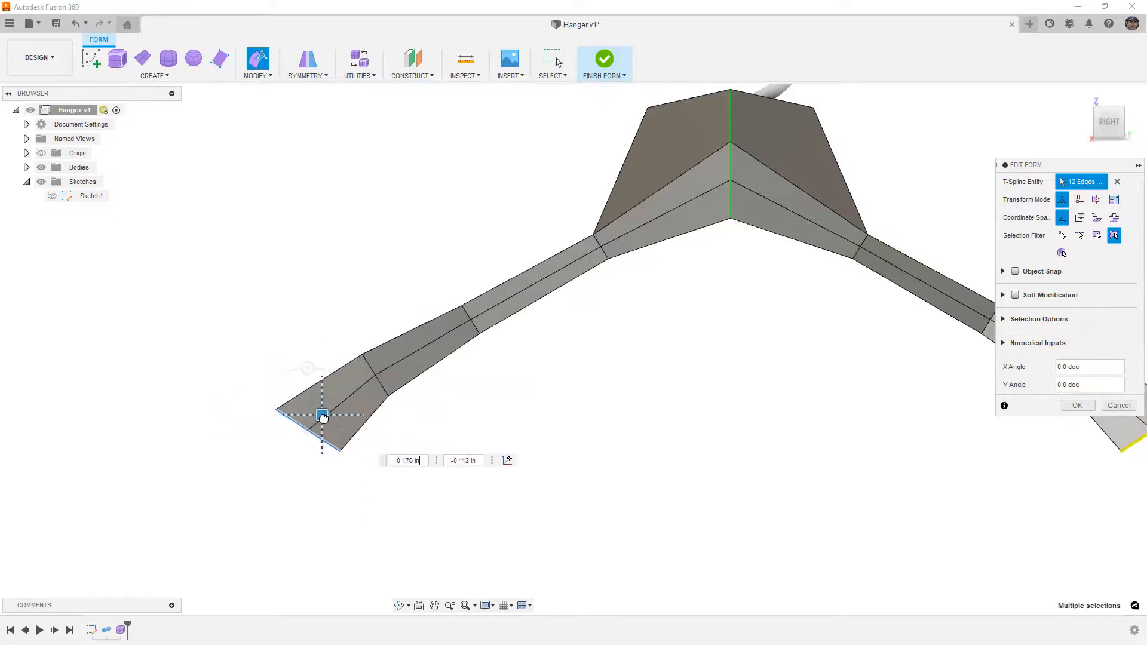
# - Select the edges at the arm's tip in box display, then rotate them slightly and move them a little inward and downward
pyautogui.click(271, 315)
pyautogui.hotkey('alt', '3')
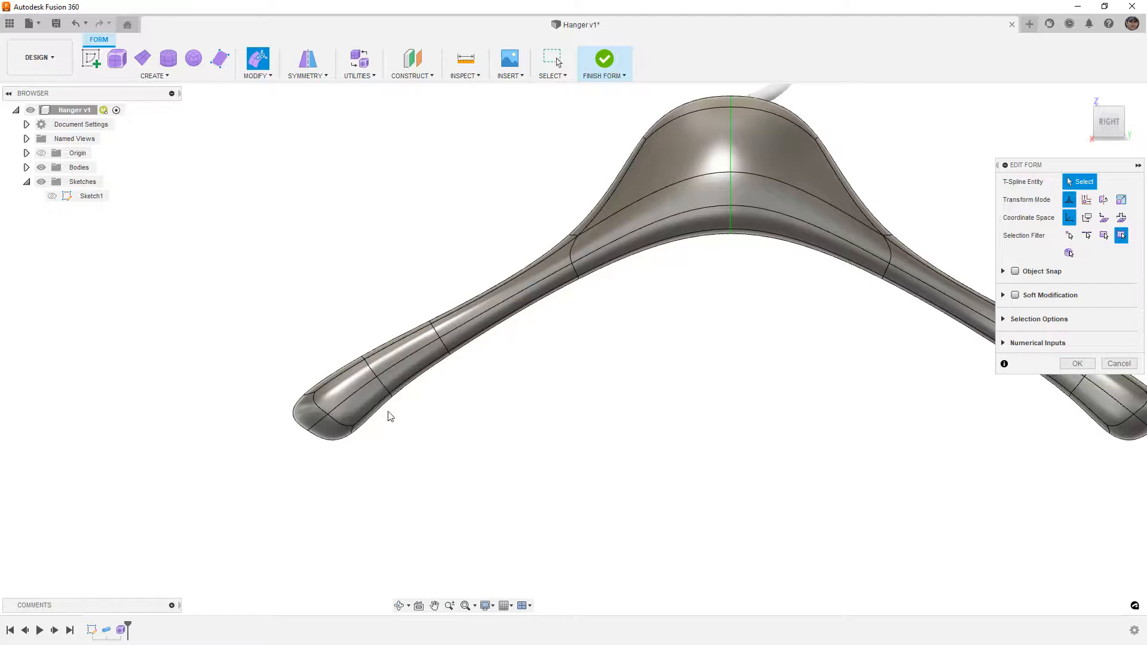
pyautogui.hotkey('alt', '1')
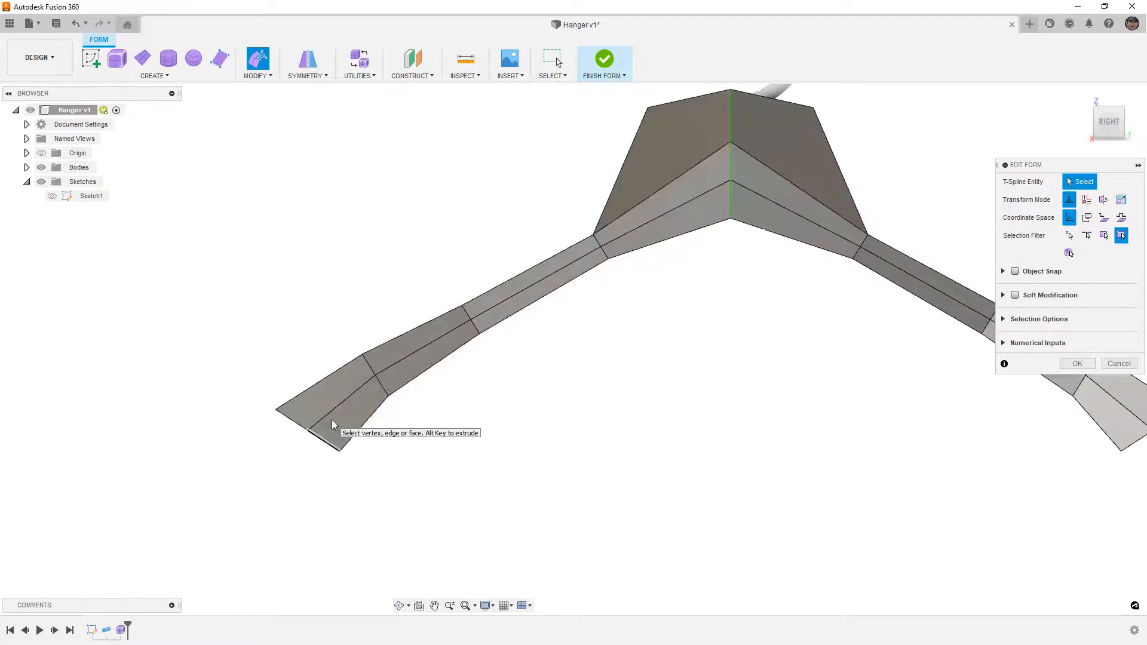
pyautogui.moveTo(251, 391); pyautogui.dragTo(373, 497)
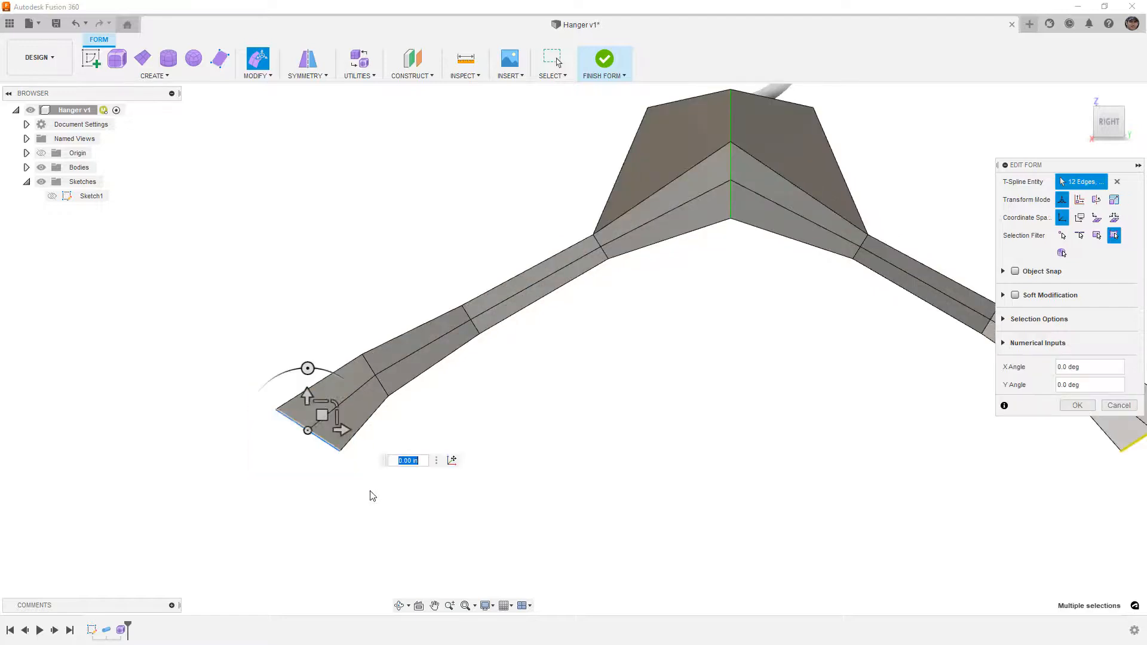
pyautogui.moveTo(322, 415); pyautogui.dragTo(330, 423)
# - Select the edge loop just before the arm's flared tip and move it by about 0.144 in and 0.08 in
pyautogui.doubleClick(375, 374)
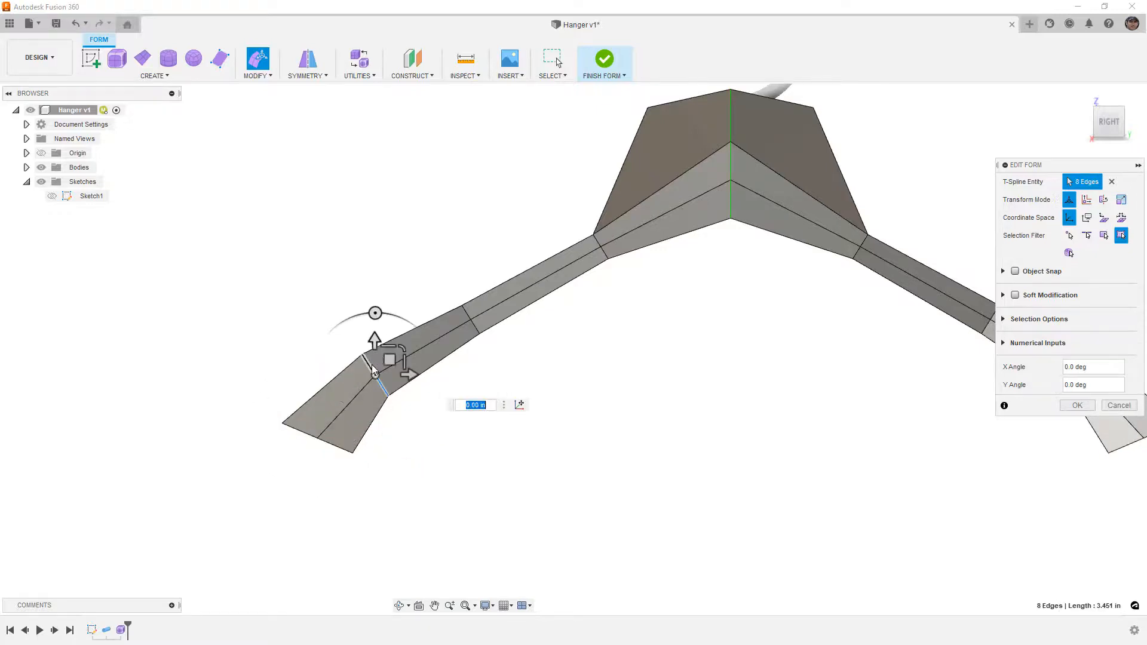
pyautogui.moveTo(387, 356); pyautogui.dragTo(397, 350)
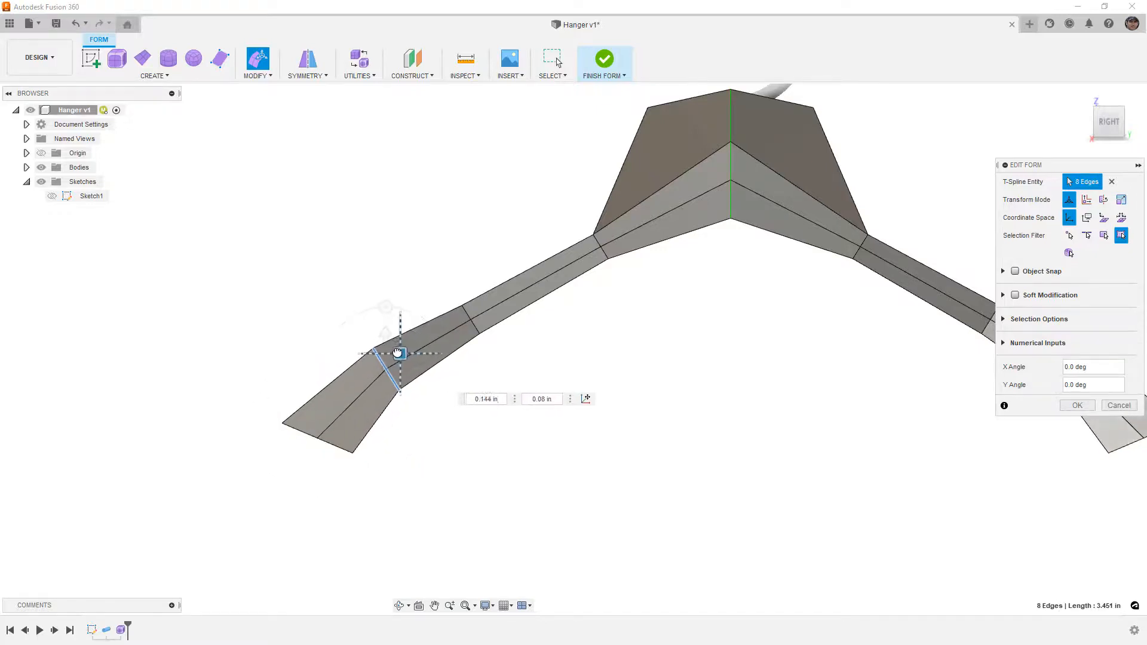
pyautogui.click(403, 476)
# - In smooth display, reselect the edge loop before the arm's tip and scale it down to narrow the arm's width there
pyautogui.hotkey('alt', '3')
pyautogui.keyDown('shift'); pyautogui.moveTo(319, 335); pyautogui.dragTo(281, 353, button='middle'); pyautogui.keyUp('shift')
pyautogui.doubleClick(282, 353)
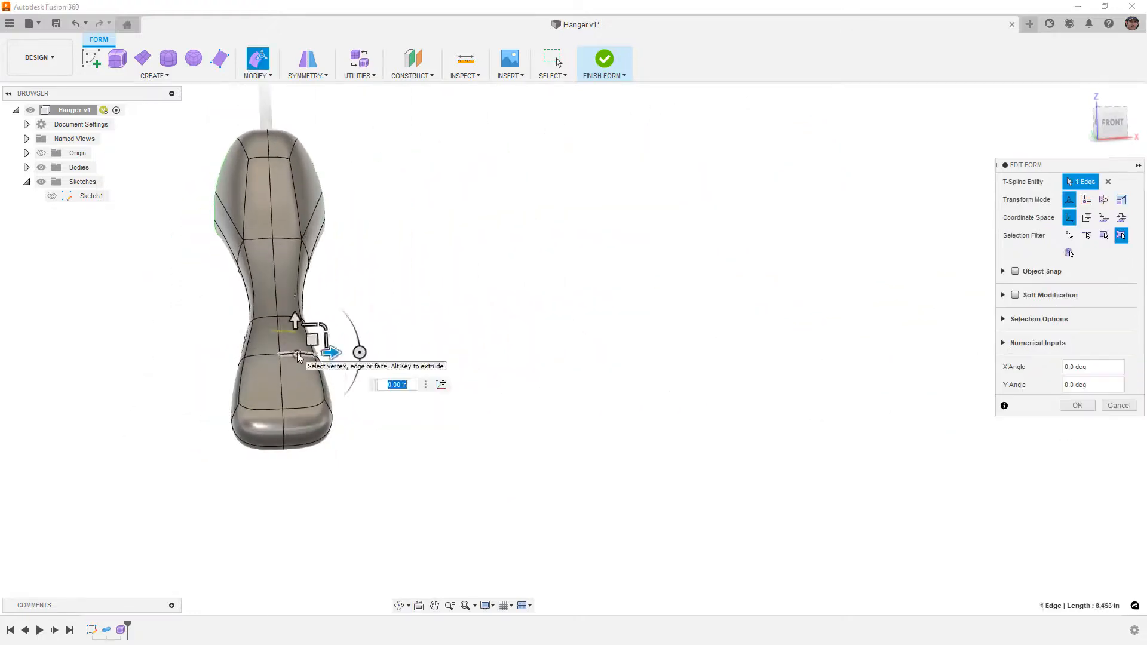
pyautogui.moveTo(310, 354); pyautogui.dragTo(303, 357)
pyautogui.keyDown('shift'); pyautogui.moveTo(345, 347); pyautogui.dragTo(474, 389, button='middle'); pyautogui.keyUp('shift')
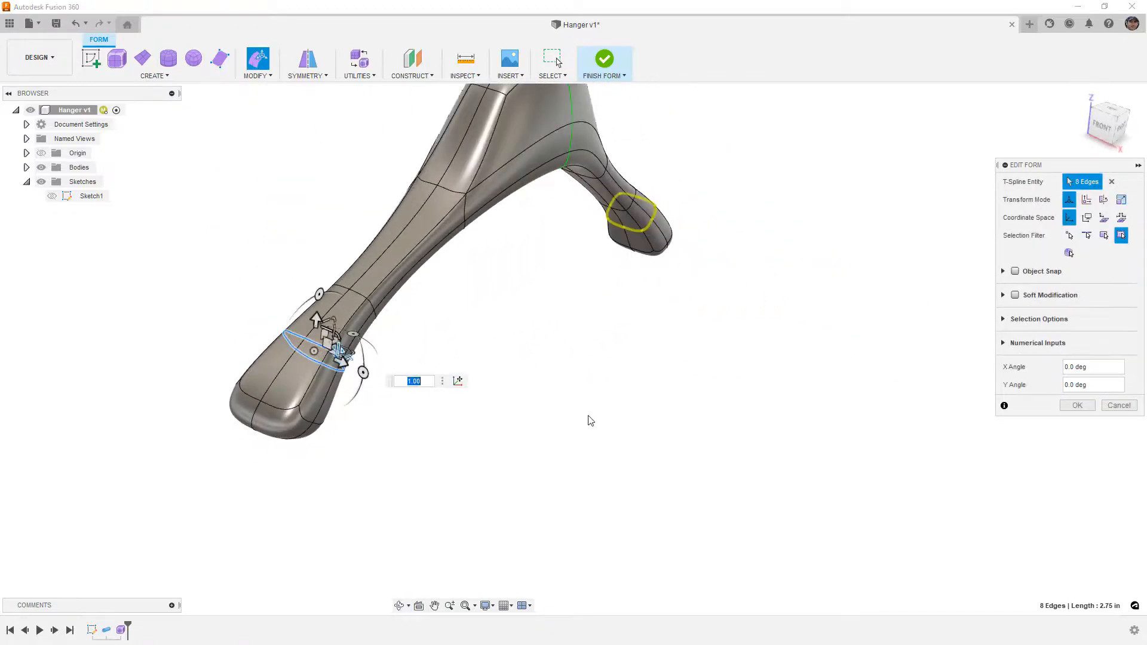
# - Insert an edge loop between the selected loop and the arm's tip, using Simple mode, a Single insertion side and location 0.50
pyautogui.press('Return')
pyautogui.click(258, 80)
pyautogui.click(270, 113)
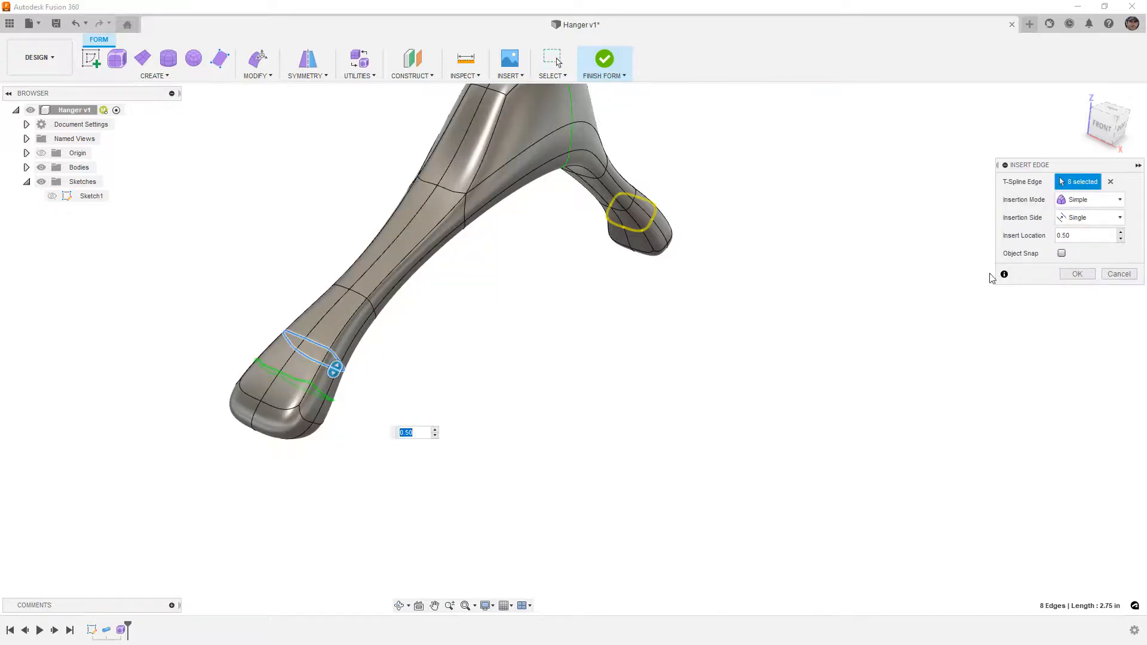
pyautogui.click(1077, 275)
# - In box display, select the newly inserted loop near the arm's tip and widen it slightly with Edit Form
pyautogui.keyDown('shift'); pyautogui.moveTo(568, 407); pyautogui.dragTo(415, 392, button='middle'); pyautogui.keyUp('shift')
pyautogui.hotkey('alt', '1')
pyautogui.doubleClick(309, 377)
pyautogui.click(258, 58)
pyautogui.moveTo(323, 374); pyautogui.dragTo(328, 375)
# - From the right view, scale the new tip loop up slightly and move it by about -0.074 in and 0.025 in
pyautogui.keyDown('shift'); pyautogui.moveTo(914, 197); pyautogui.dragTo(989, 171, button='middle'); pyautogui.keyUp('shift')
pyautogui.click(1109, 130)
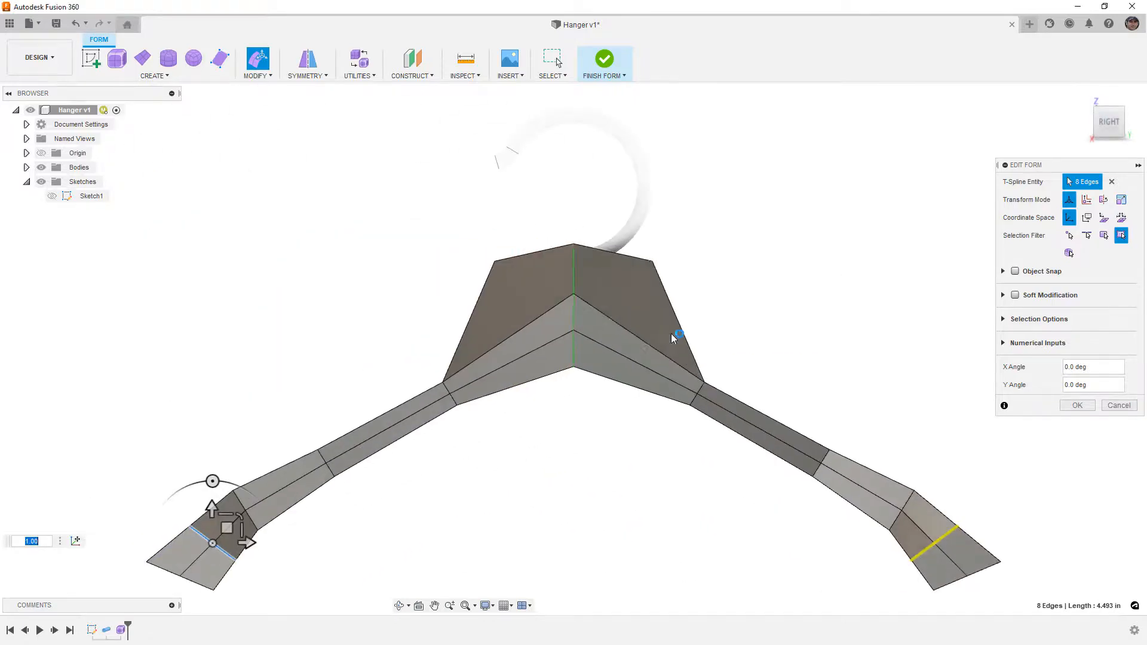
pyautogui.scroll(3, 276, 428)
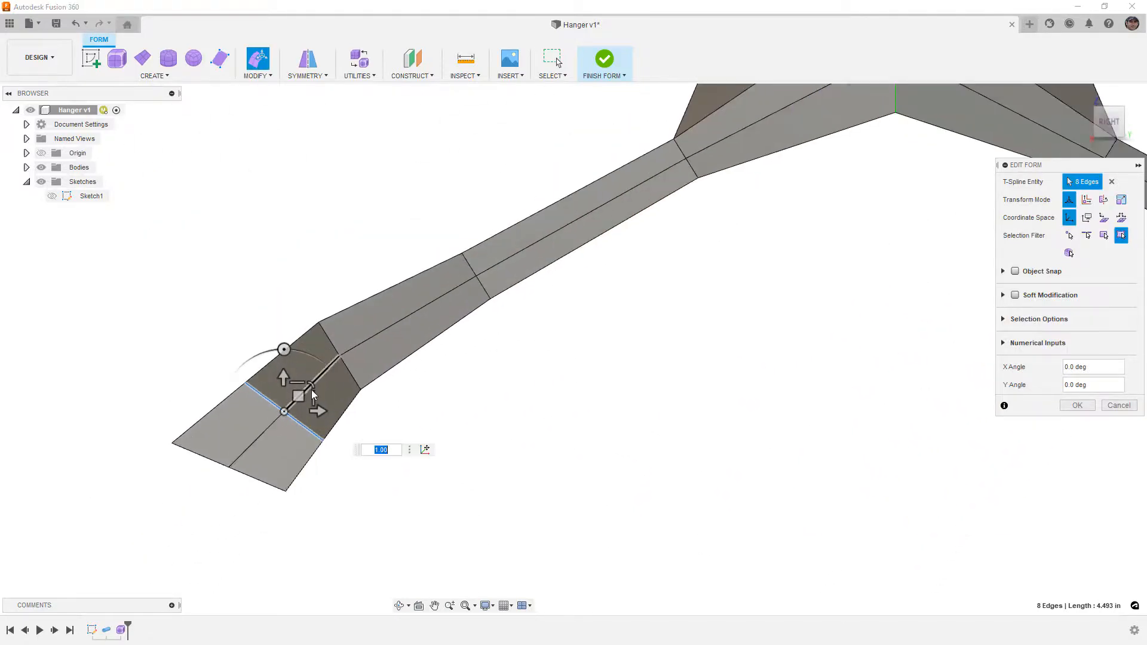
pyautogui.moveTo(311, 383); pyautogui.dragTo(291, 394)
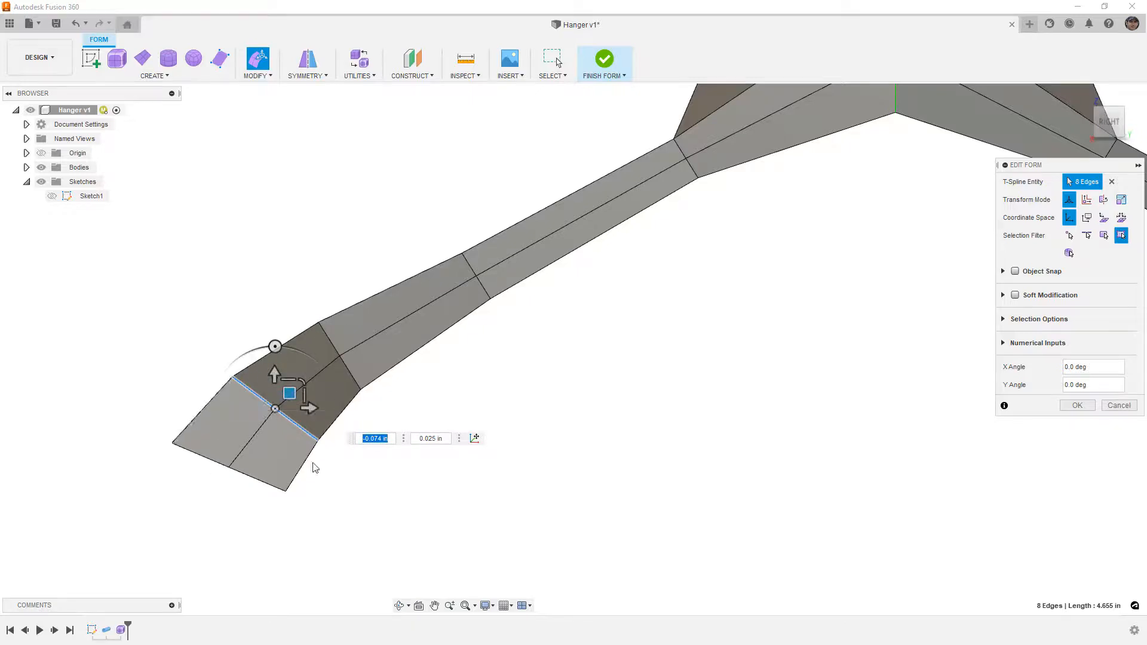
pyautogui.click(347, 481)
# - Examine the smooth hanger body with and without its edges shown, and check the available visual style options
pyautogui.keyDown('shift'); pyautogui.moveTo(348, 482); pyautogui.dragTo(367, 361, button='middle'); pyautogui.keyUp('shift')
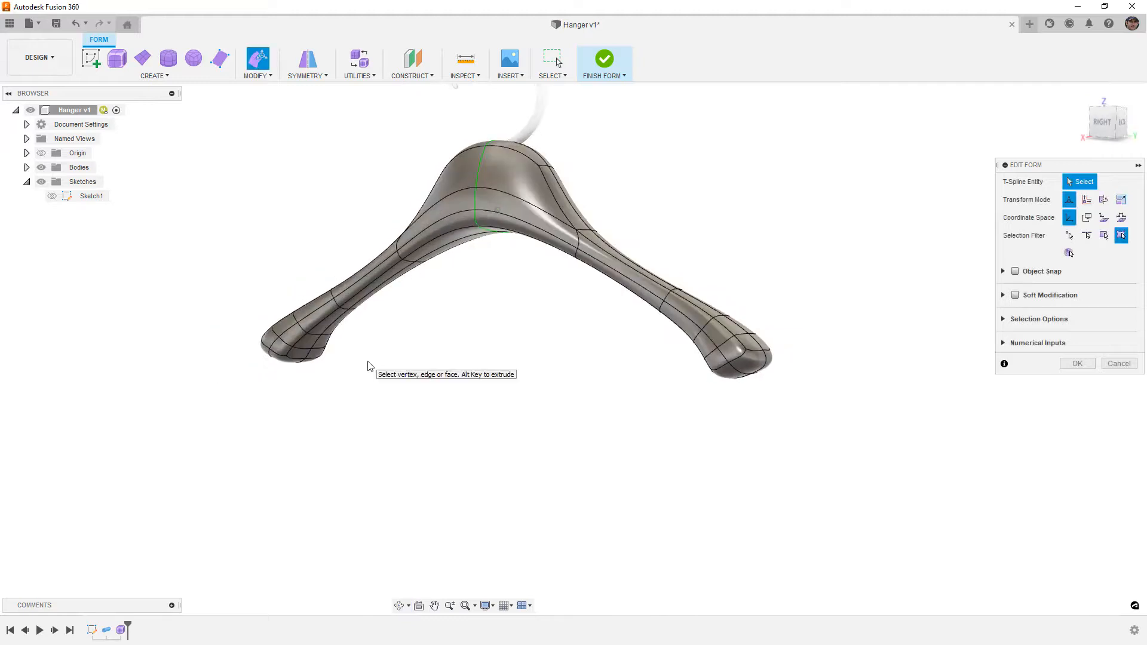
pyautogui.hotkey('alt', '3')
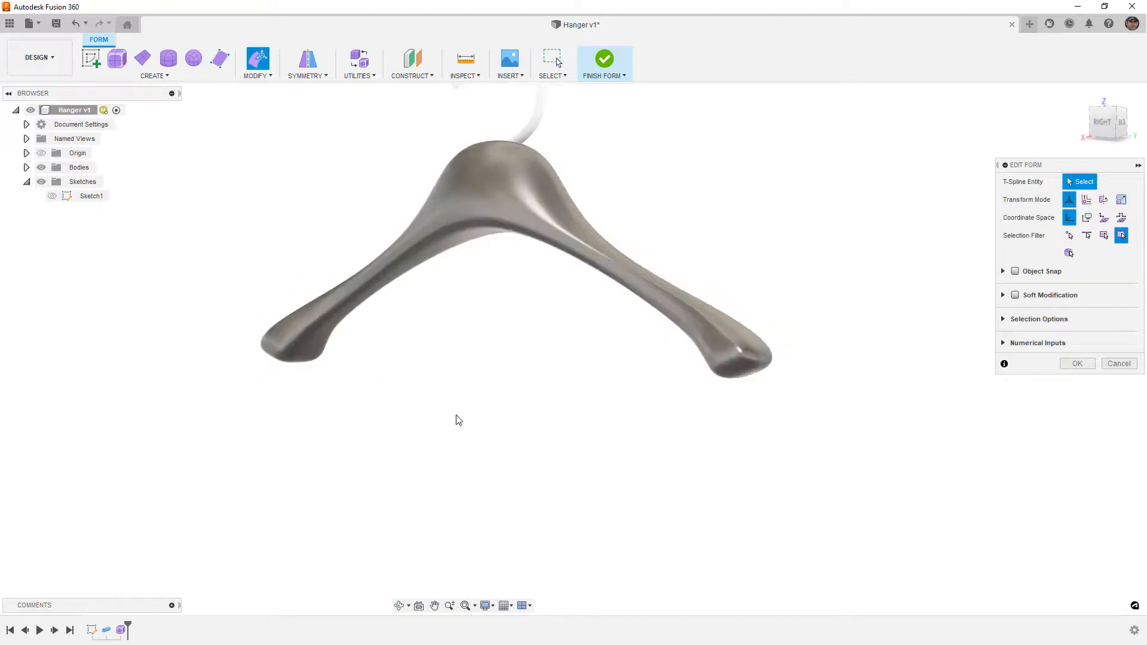
pyautogui.click(496, 607)
pyautogui.moveTo(537, 511)
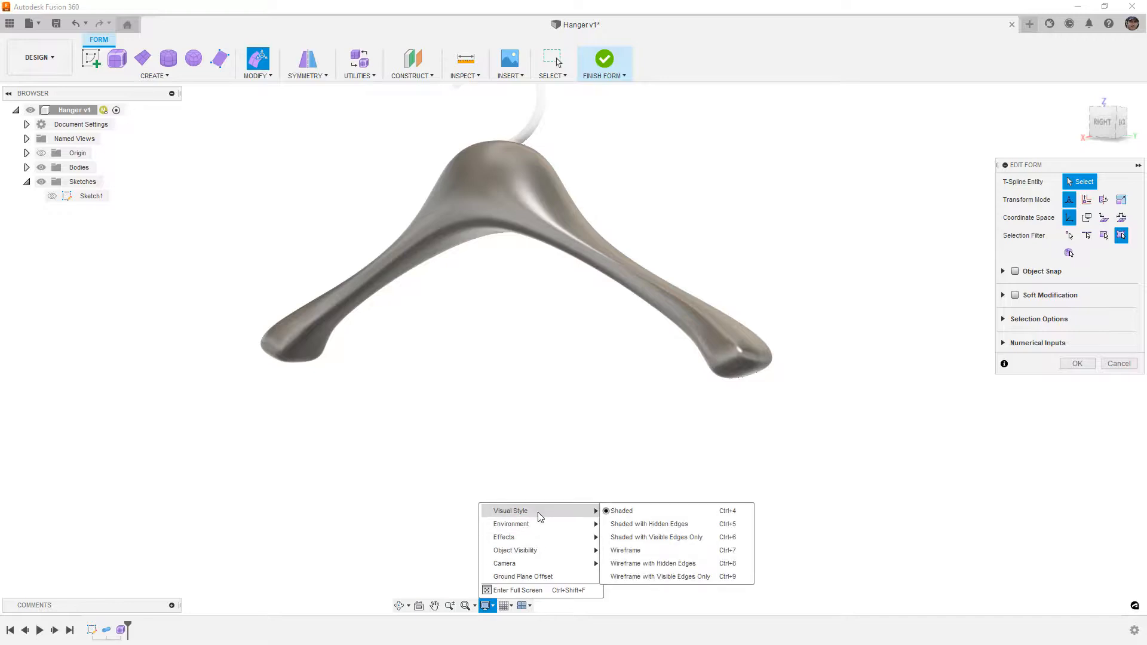
pyautogui.click(576, 402)
pyautogui.keyDown('shift'); pyautogui.moveTo(515, 341); pyautogui.dragTo(625, 356, button='middle'); pyautogui.keyUp('shift')
pyautogui.scroll(3, 551, 417)
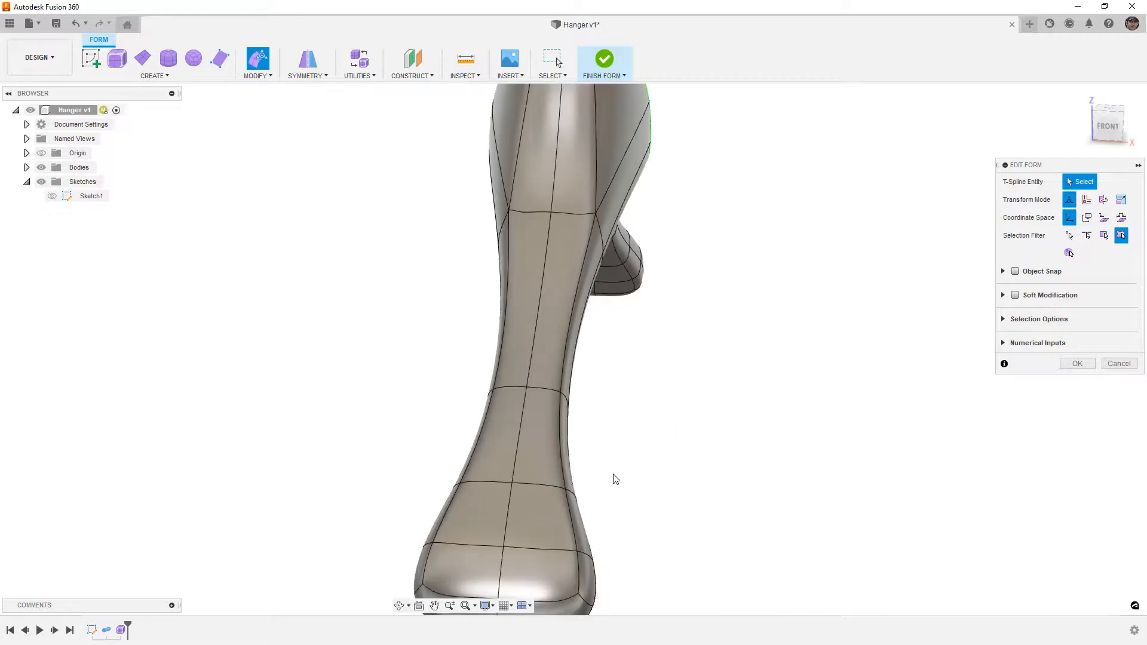
pyautogui.click(486, 606)
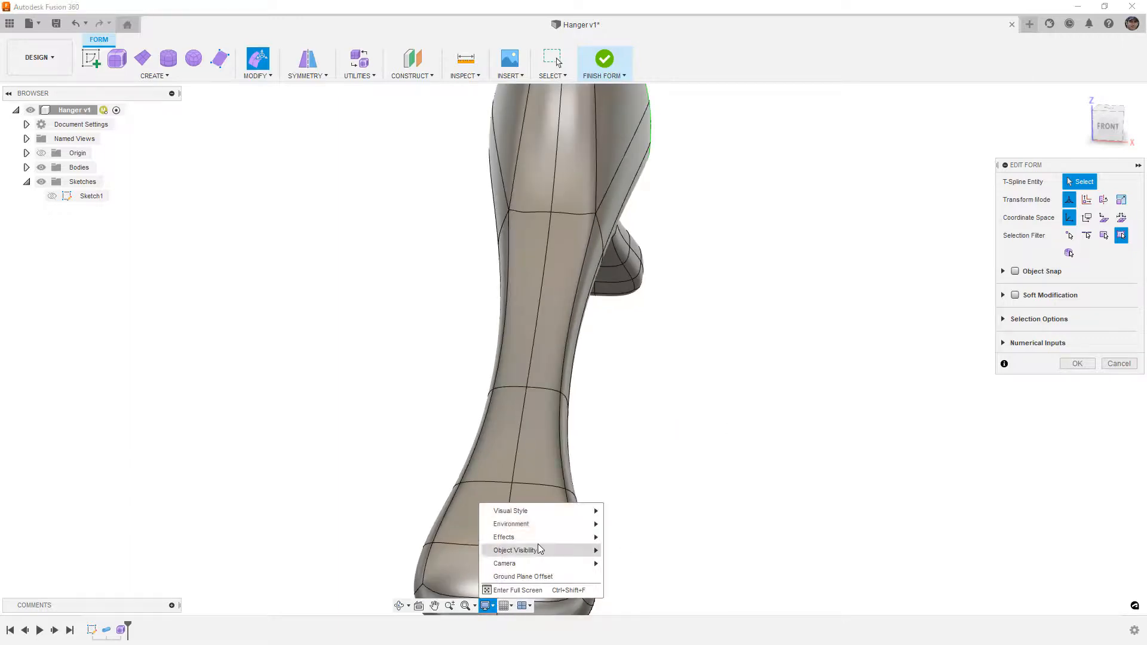
pyautogui.moveTo(553, 517)
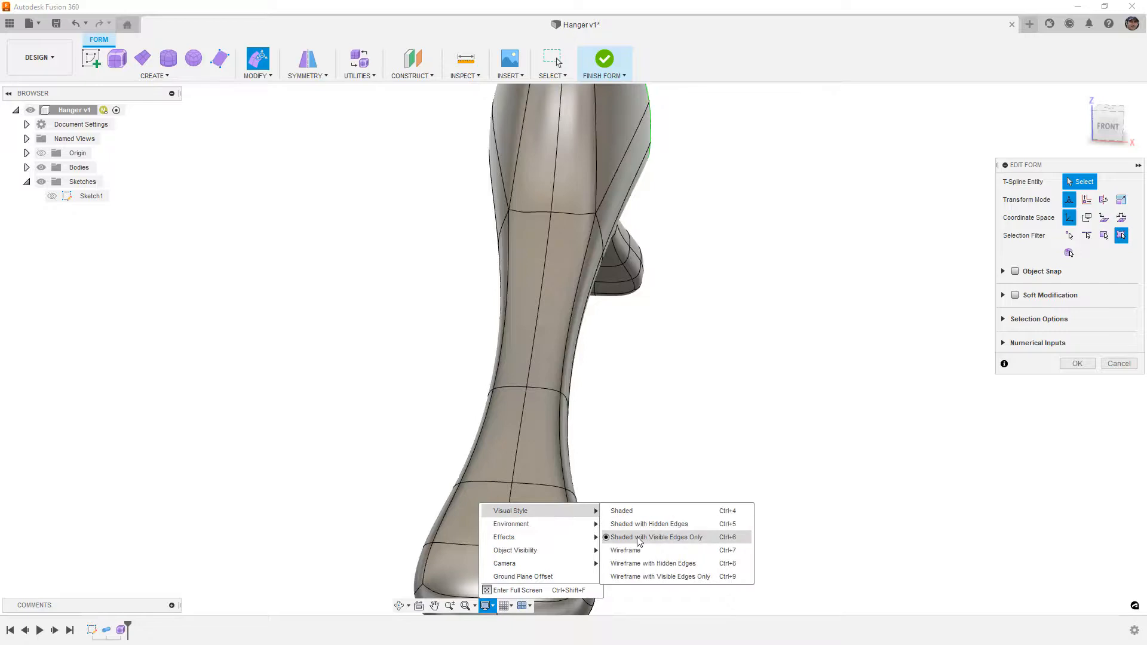
pyautogui.click(683, 376)
pyautogui.scroll(-3, 657, 329)
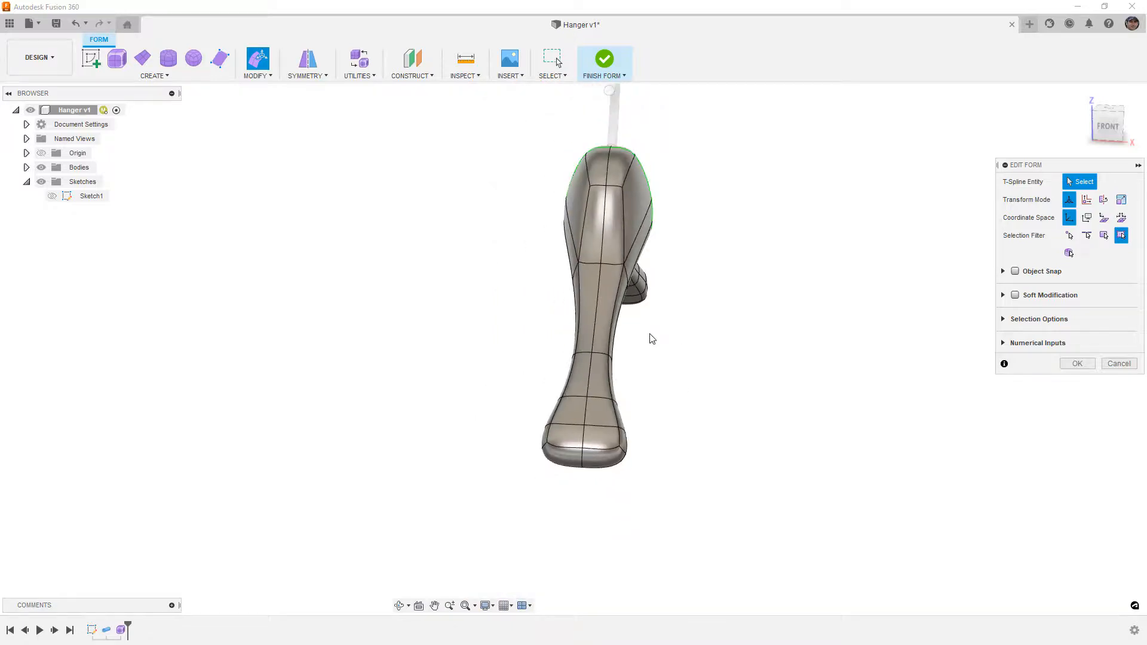
# - Widen the edge loop midway along the arm by a scale factor of about 1.285 and move it by 0.01 in and 0.063 in
pyautogui.doubleClick(601, 353)
pyautogui.scroll(2, 606, 355)
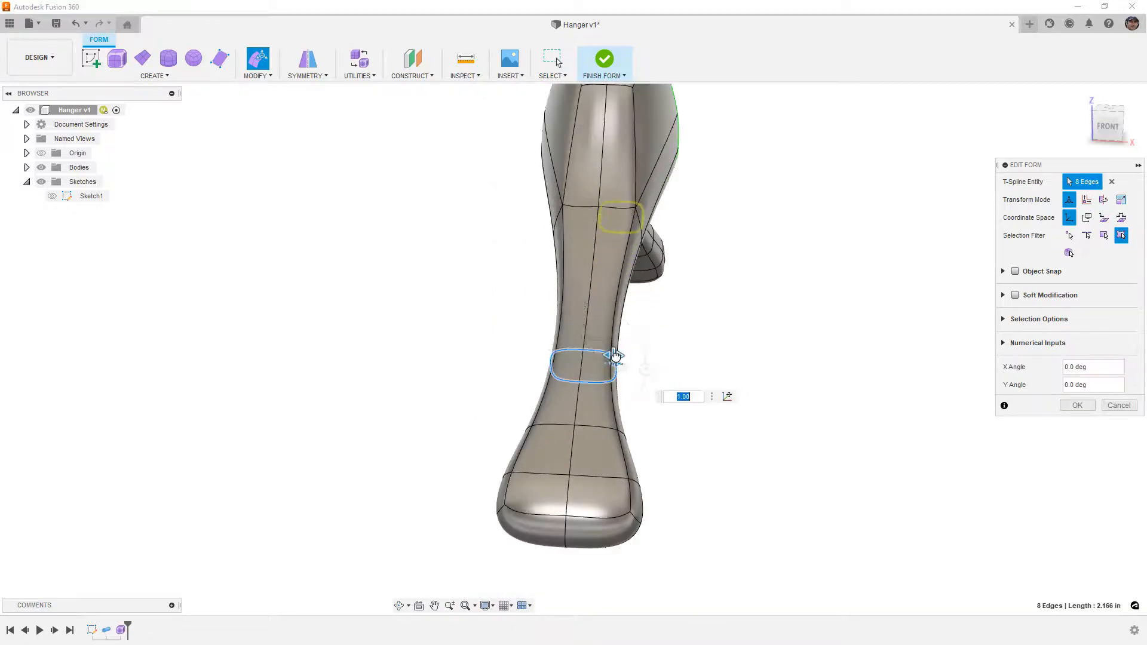
pyautogui.moveTo(619, 356); pyautogui.dragTo(621, 357)
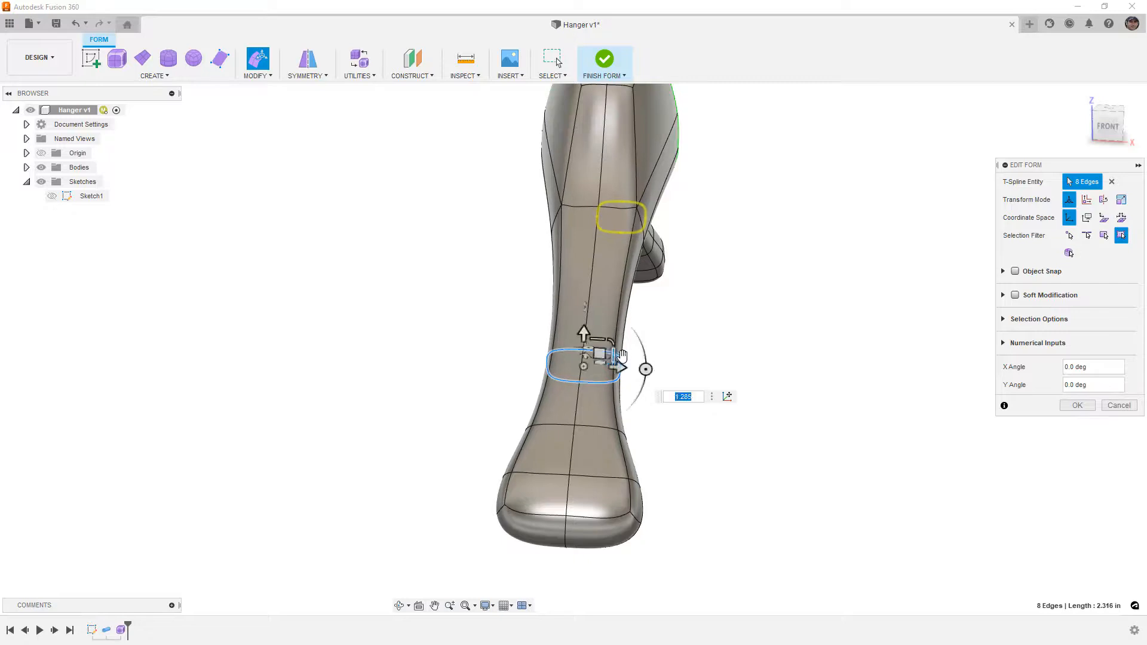
pyautogui.keyDown('shift'); pyautogui.moveTo(651, 343); pyautogui.dragTo(570, 335, button='middle'); pyautogui.keyUp('shift')
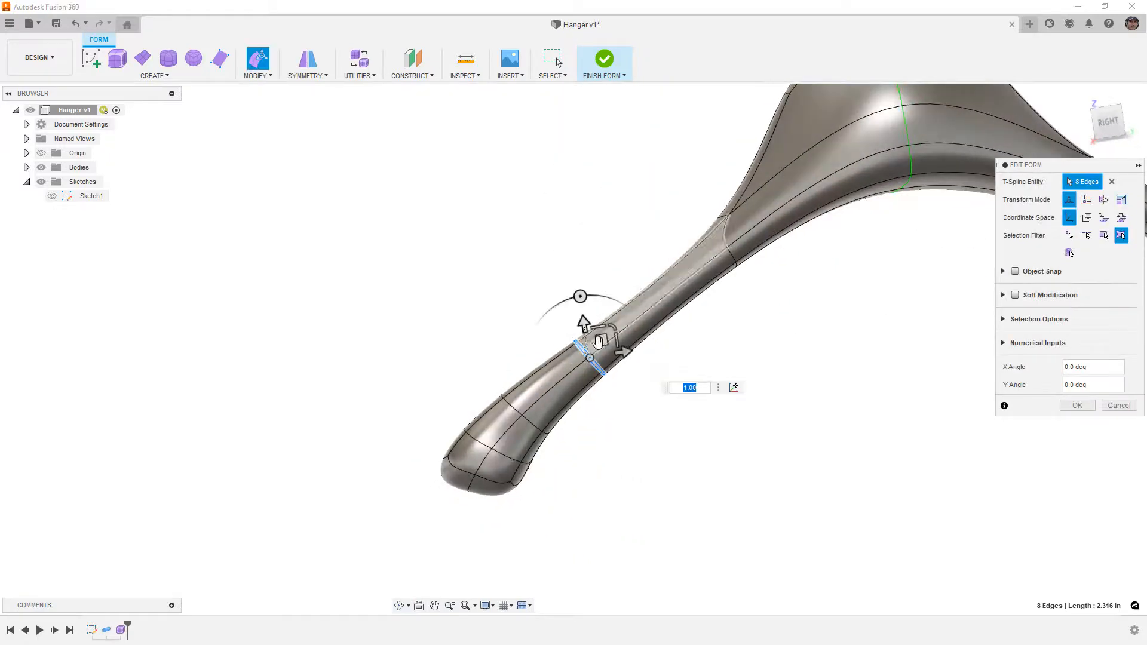
pyautogui.moveTo(602, 340); pyautogui.dragTo(605, 336)
pyautogui.scroll(-2, 637, 271)
pyautogui.scroll(-3, 636, 272)
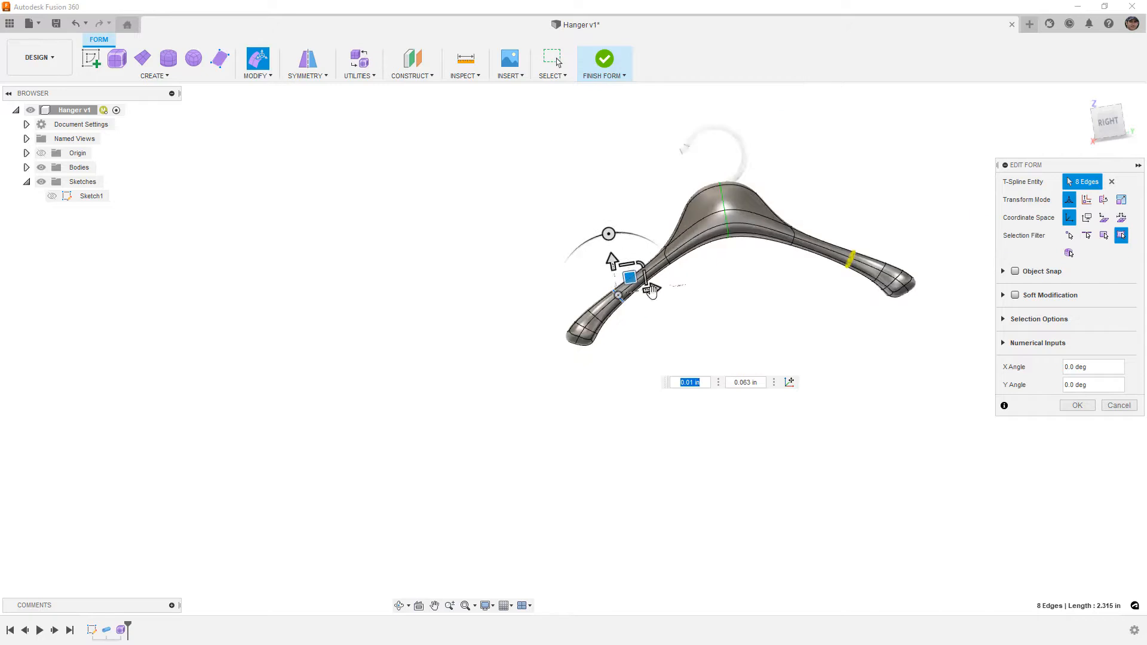
pyautogui.click(704, 275)
# - Insert an edge loop beside the hanger's central symmetry loop, using Simple mode, a Single insertion side and location 0.50
pyautogui.keyDown('shift'); pyautogui.moveTo(704, 274); pyautogui.dragTo(730, 257, button='middle'); pyautogui.keyUp('shift')
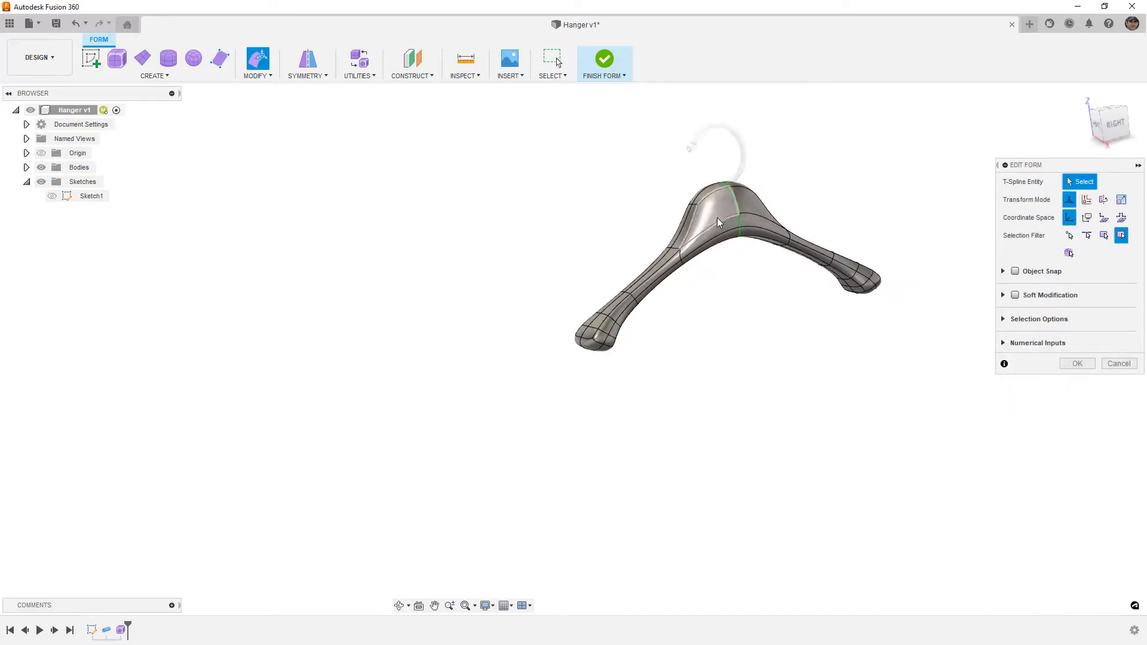
pyautogui.doubleClick(734, 199)
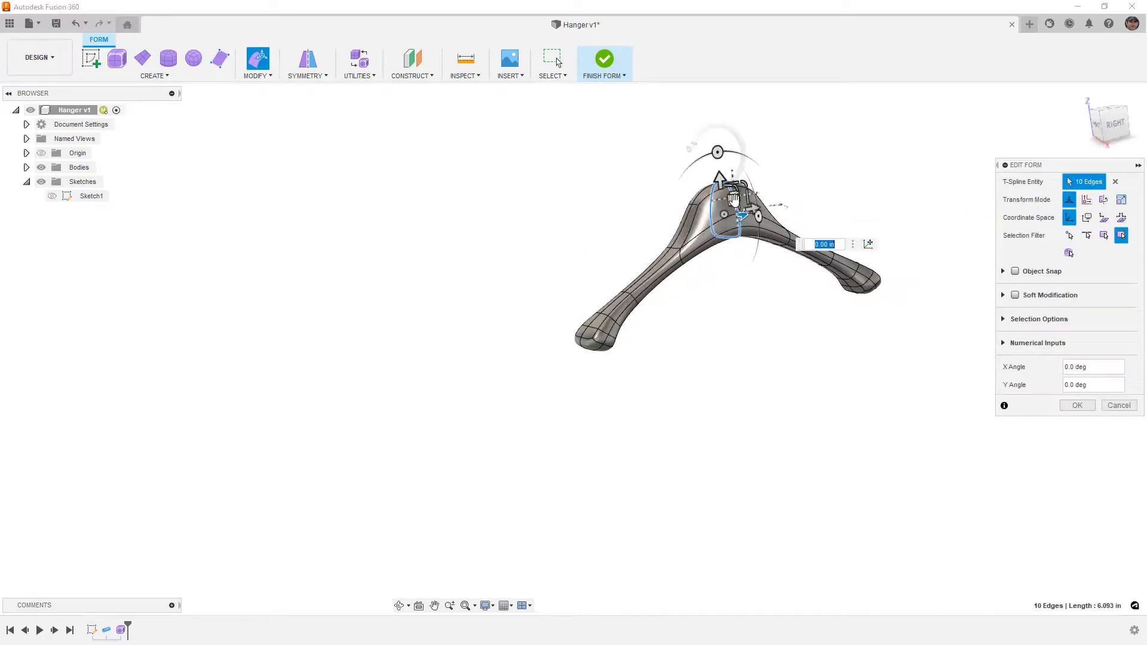
pyautogui.click(275, 78)
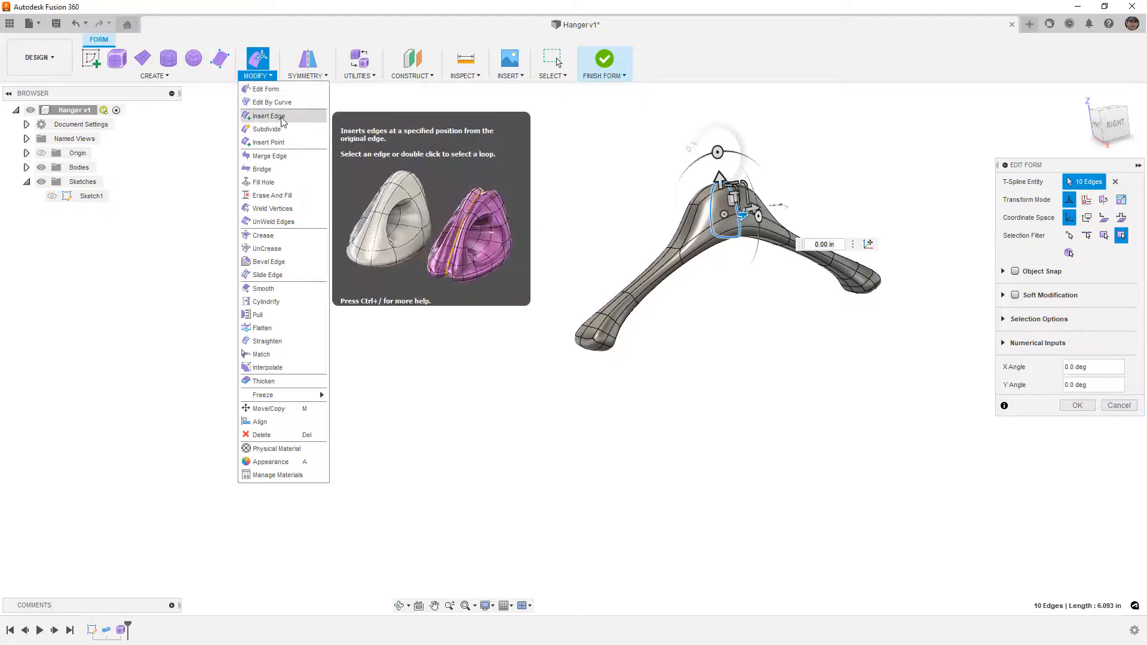
pyautogui.click(265, 115)
pyautogui.scroll(5, 743, 258)
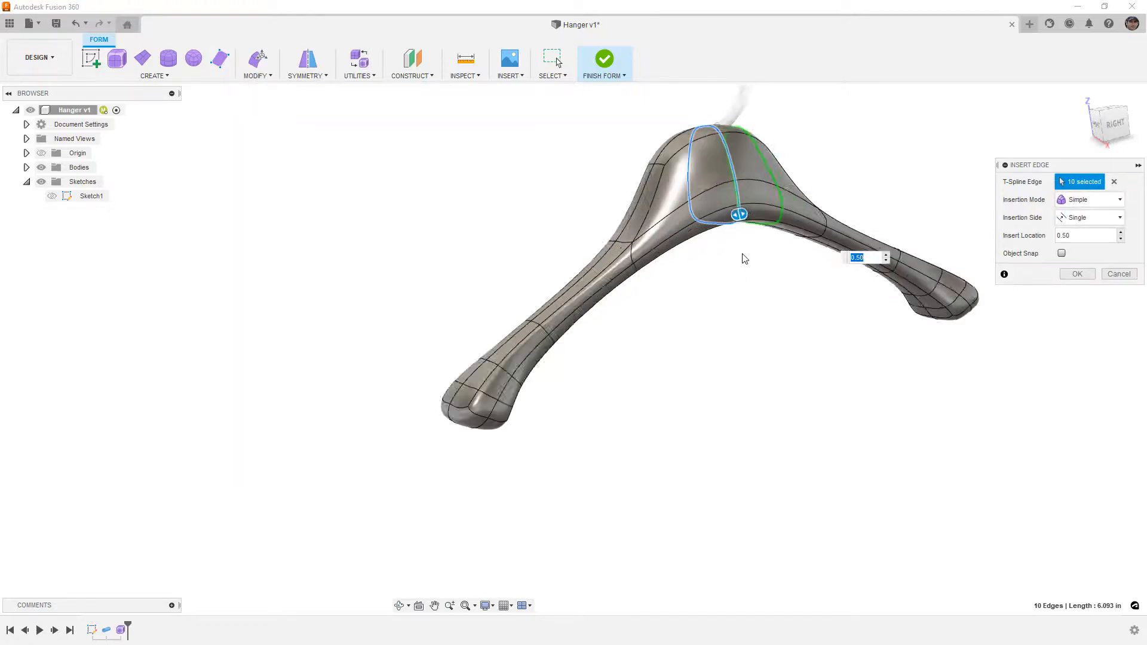
pyautogui.keyDown('shift'); pyautogui.moveTo(761, 267); pyautogui.dragTo(735, 266, button='middle'); pyautogui.keyUp('shift')
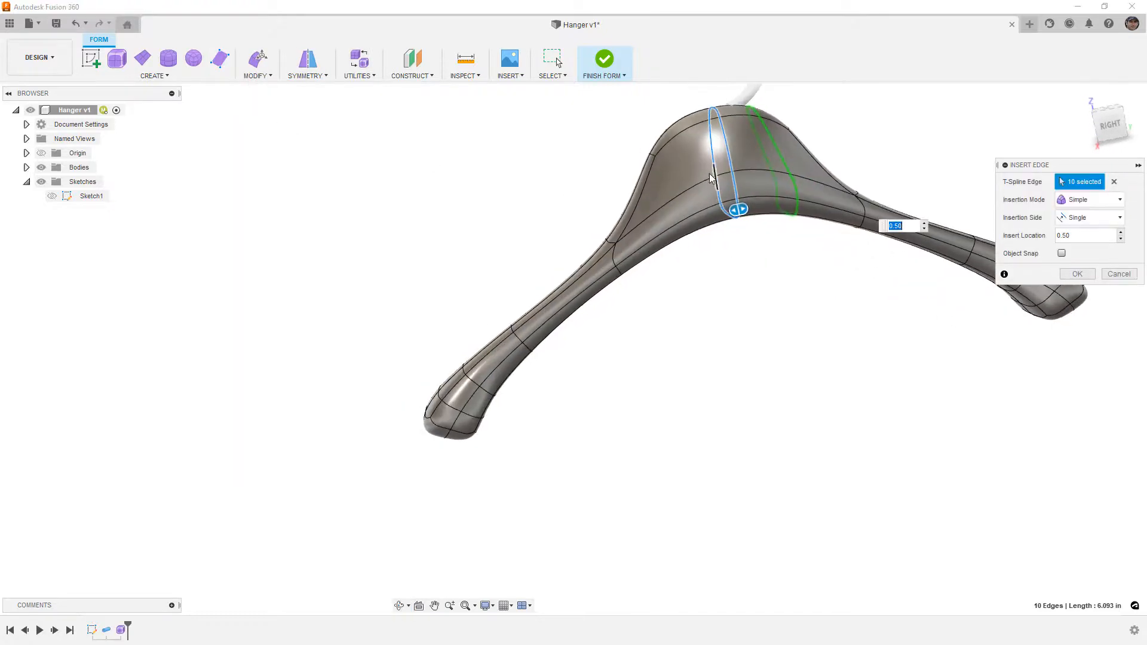
pyautogui.click(1076, 274)
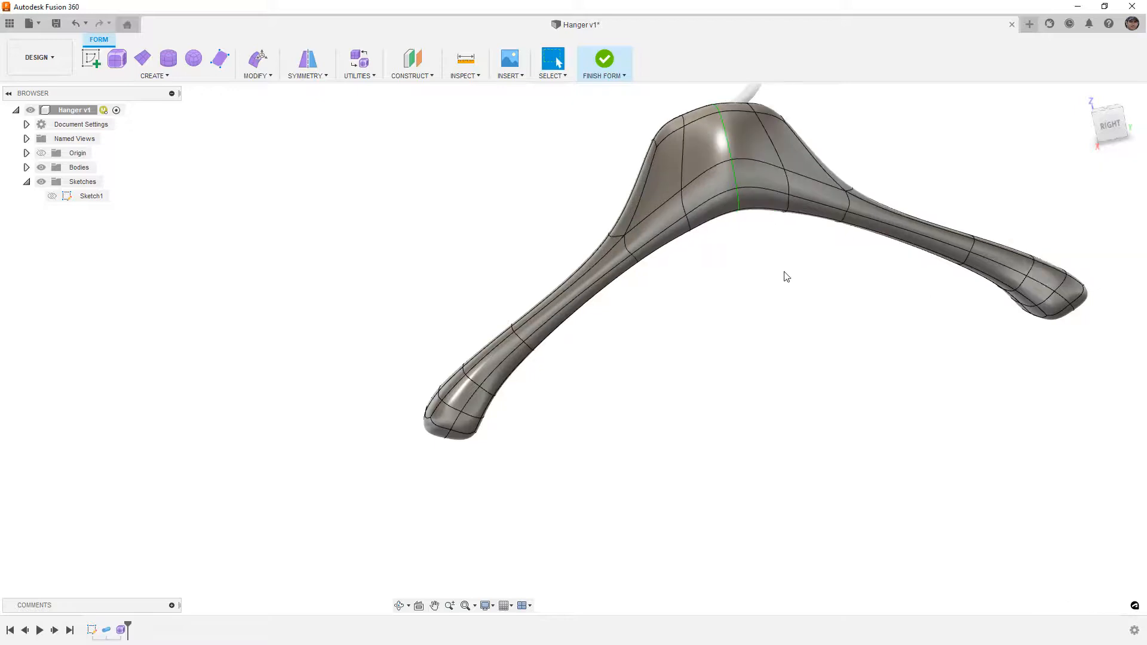
# - From the right view in box display, move the new loop's top edges by about -0.02 in and 0.059 in
pyautogui.hotkey('ctrl', '1')
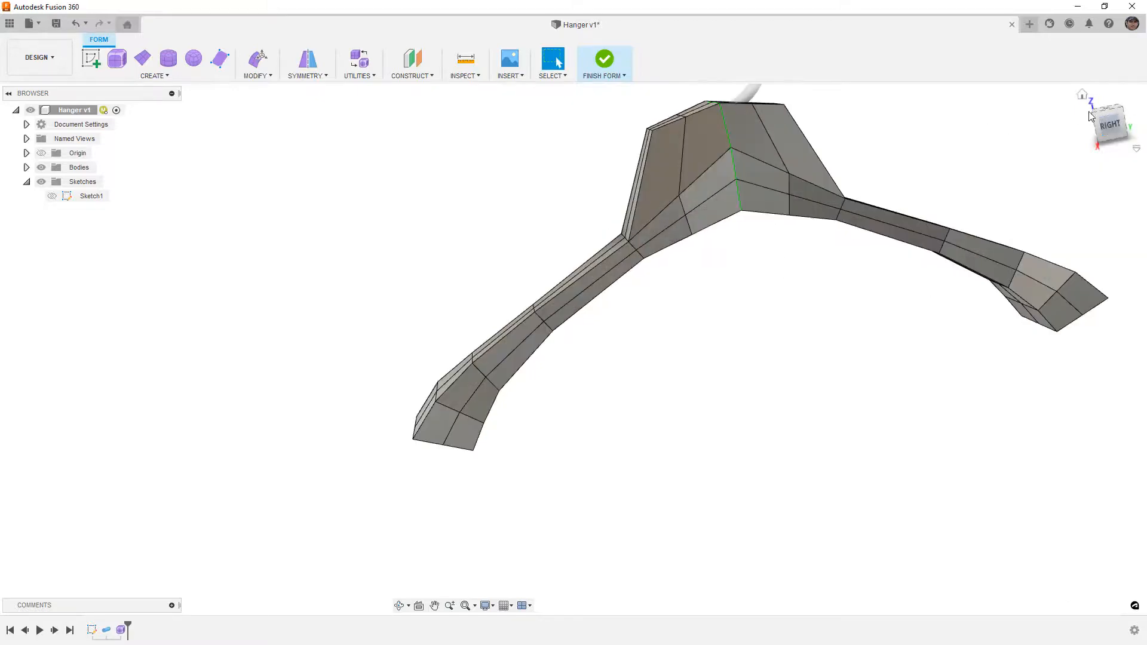
pyautogui.click(1113, 129)
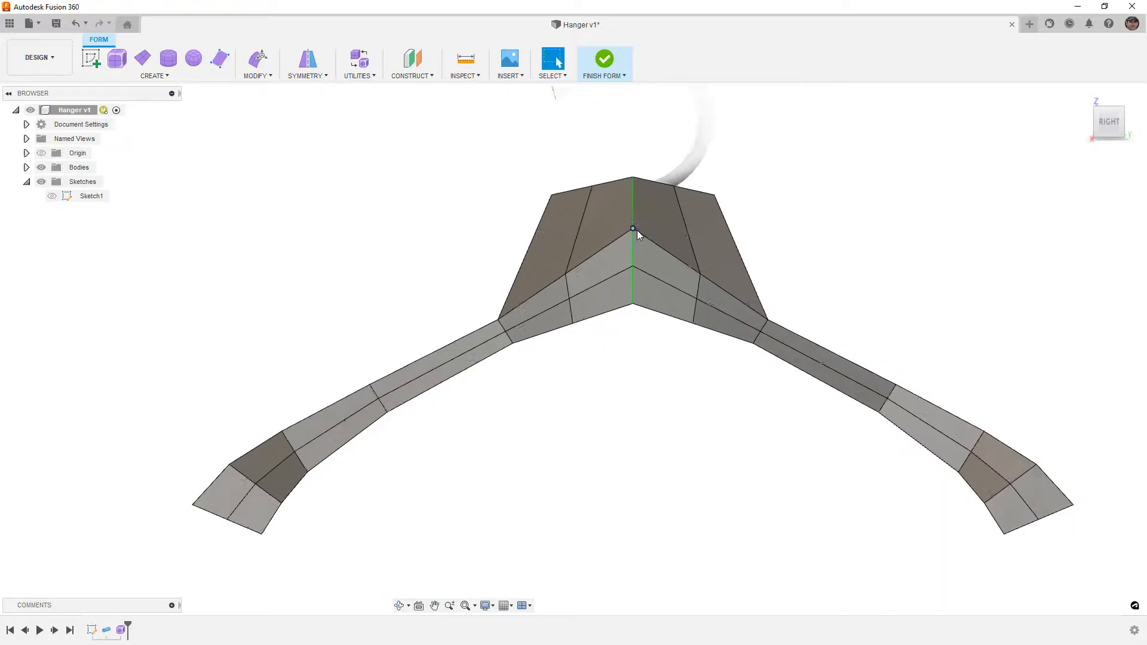
pyautogui.click(585, 185)
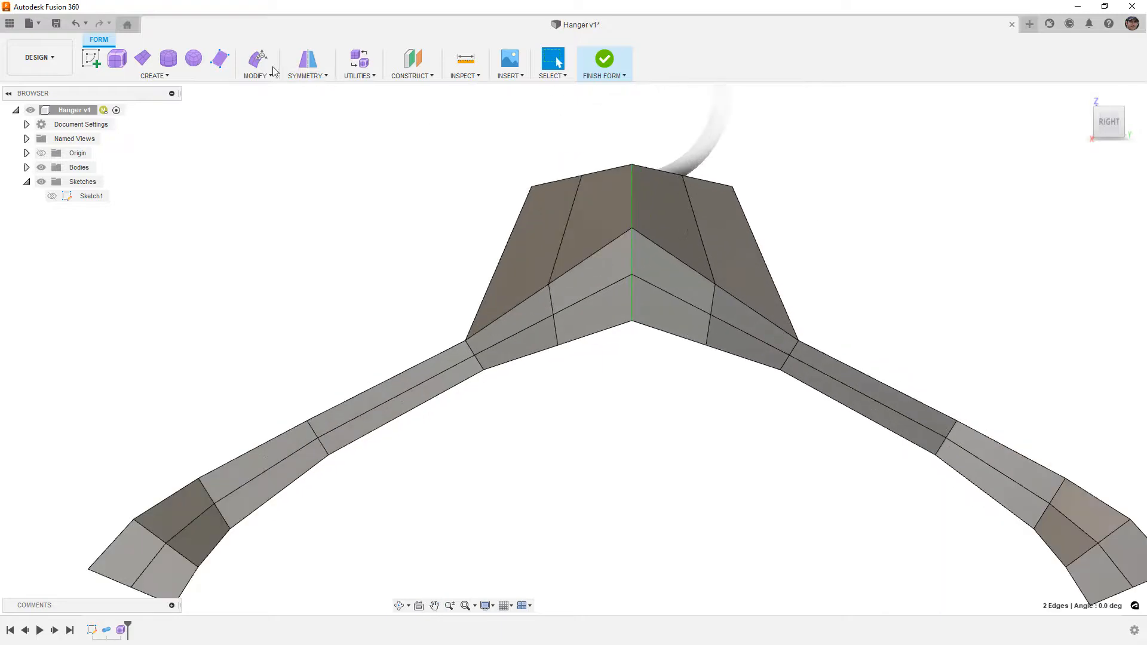
pyautogui.click(258, 59)
pyautogui.moveTo(595, 159); pyautogui.dragTo(594, 156)
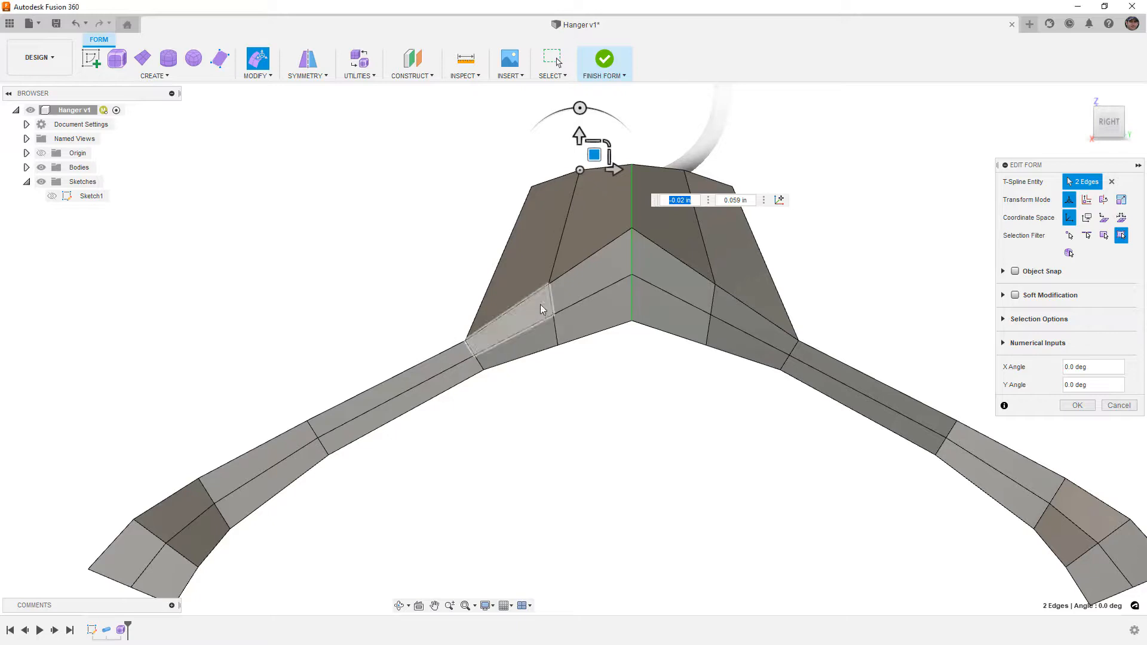
# - Select the new loop's edges along the underside of the hanger's centre and move them slightly upward
pyautogui.keyDown('shift'); pyautogui.click(555, 328); pyautogui.keyUp('shift')
pyautogui.moveTo(569, 313); pyautogui.dragTo(570, 312)
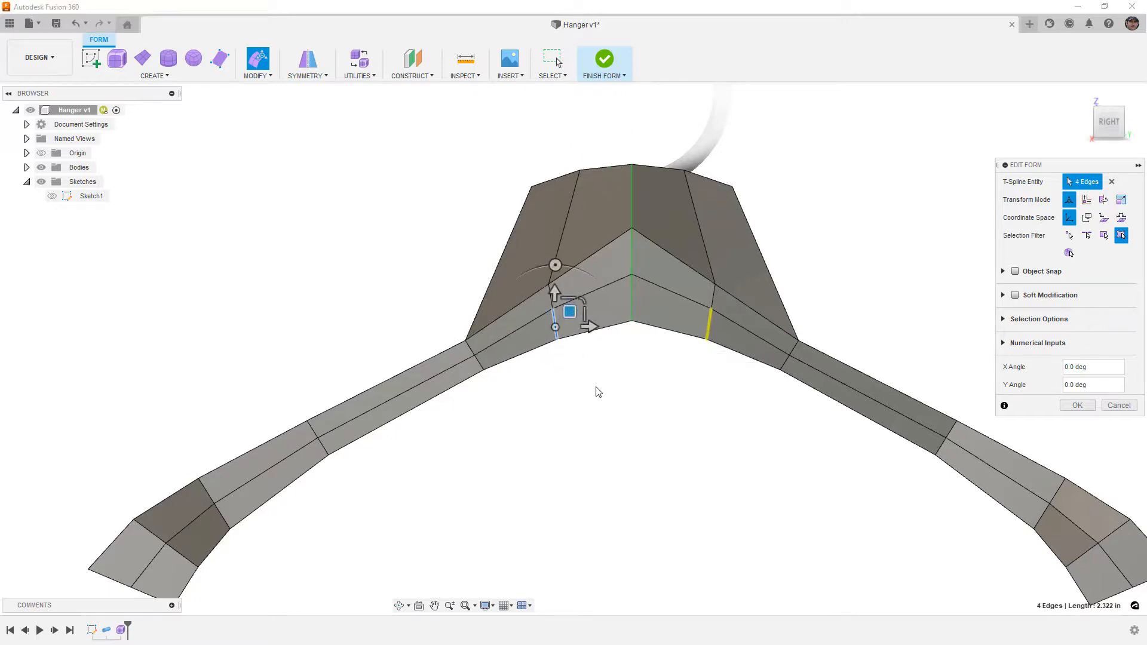
pyautogui.click(598, 392)
# - Examine the hanger's centre from the front in smooth display and from the top in box display
pyautogui.scroll(-3, 597, 391)
pyautogui.keyDown('shift'); pyautogui.moveTo(591, 404); pyautogui.dragTo(679, 418, button='middle'); pyautogui.keyUp('shift')
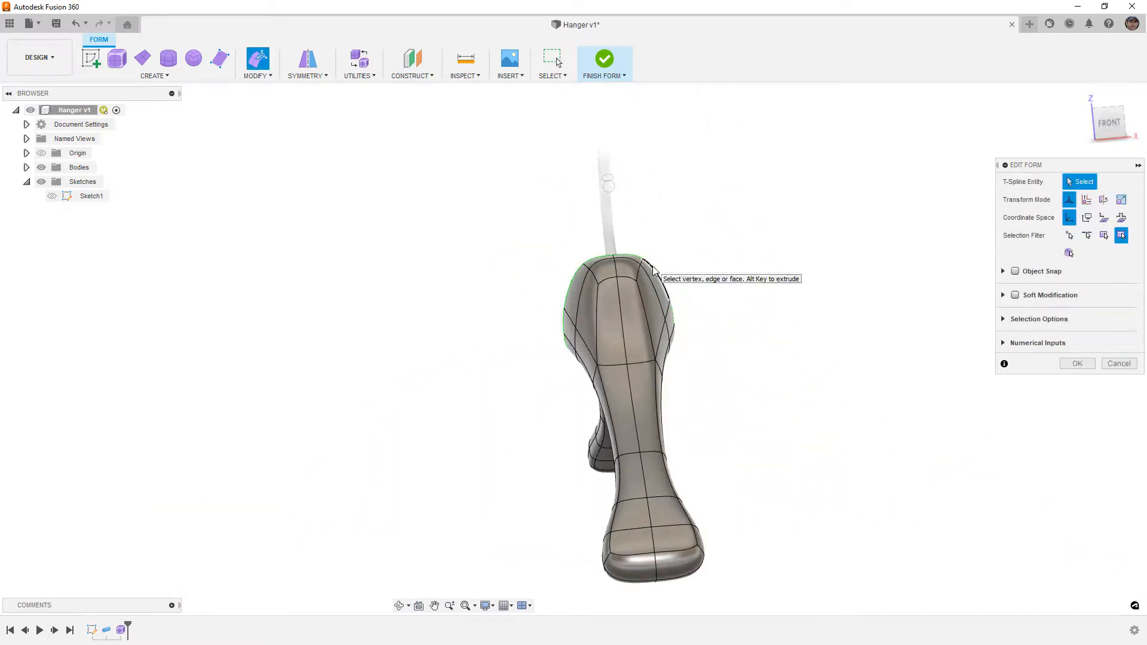
pyautogui.keyDown('shift'); pyautogui.moveTo(686, 329); pyautogui.dragTo(688, 378, button='middle'); pyautogui.keyUp('shift')
pyautogui.hotkey('alt', '1')
pyautogui.keyDown('shift'); pyautogui.moveTo(702, 318); pyautogui.dragTo(645, 311, button='middle'); pyautogui.keyUp('shift')
pyautogui.click(646, 310)
pyautogui.click(963, 174)
pyautogui.click(1106, 121)
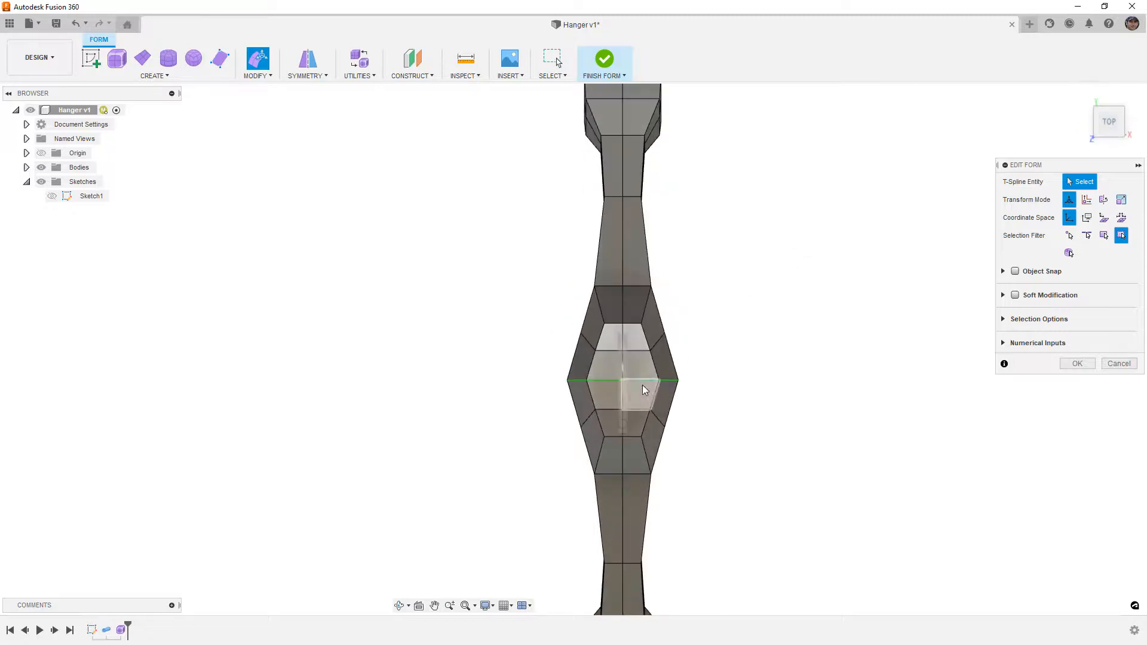
# - In the top view, narrow the loops beside the hanger's central symmetry loop and scale the transition edges to about 0.833 in width
pyautogui.doubleClick(648, 380)
pyautogui.moveTo(635, 364); pyautogui.dragTo(631, 365)
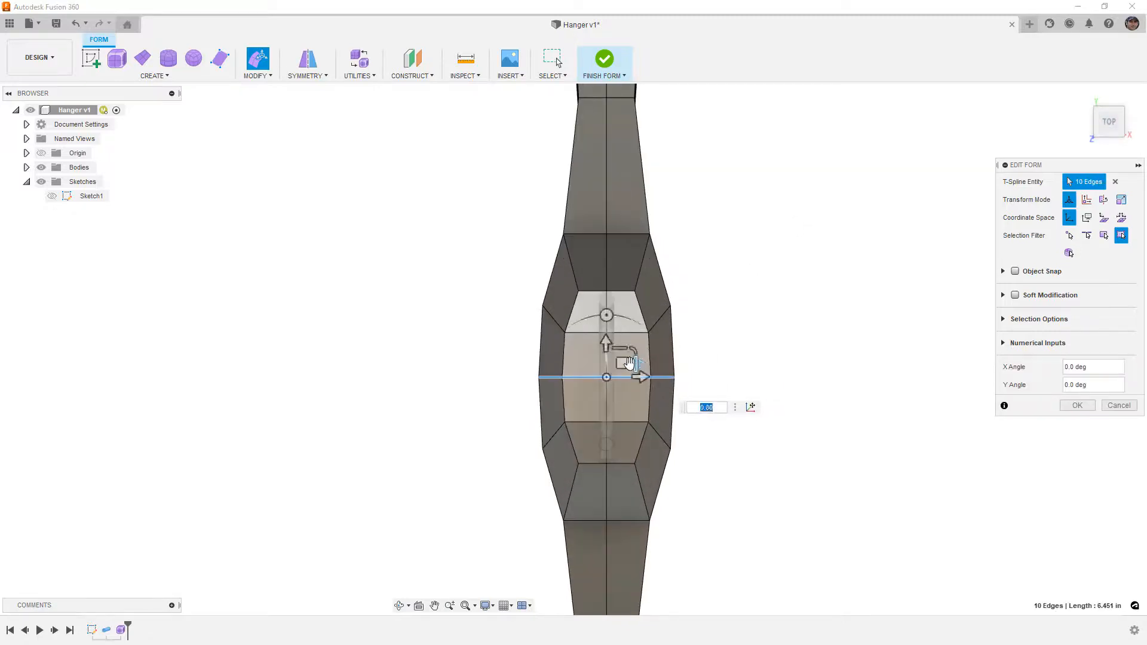
pyautogui.doubleClick(635, 422)
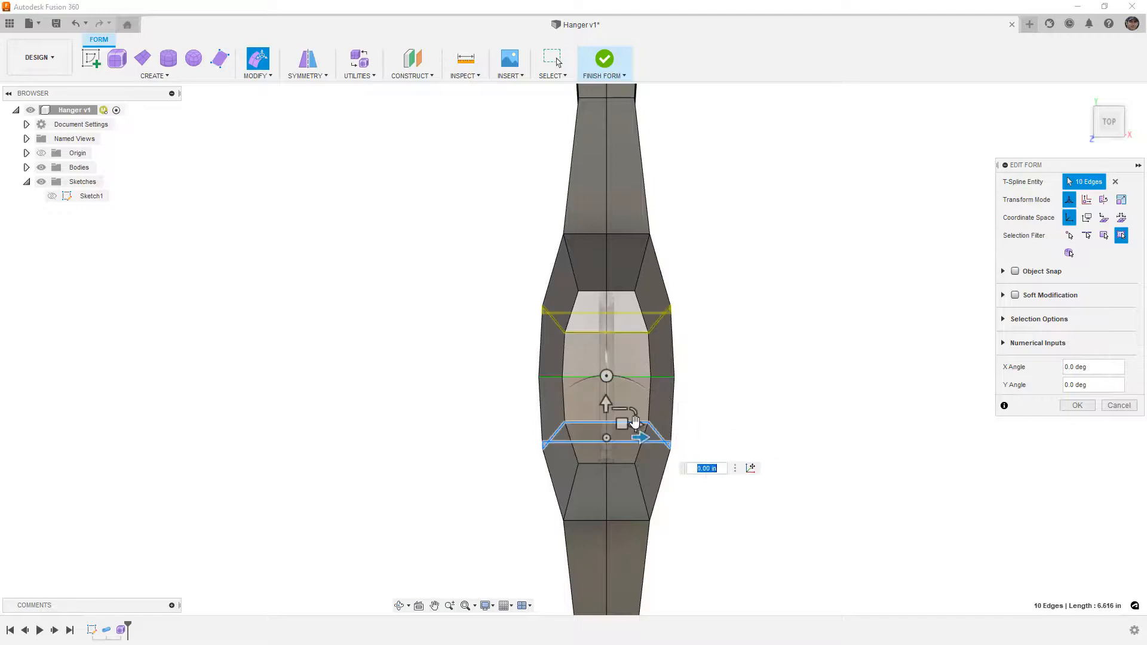
pyautogui.moveTo(636, 422); pyautogui.dragTo(632, 427)
pyautogui.click(635, 521)
pyautogui.moveTo(636, 508); pyautogui.dragTo(630, 508)
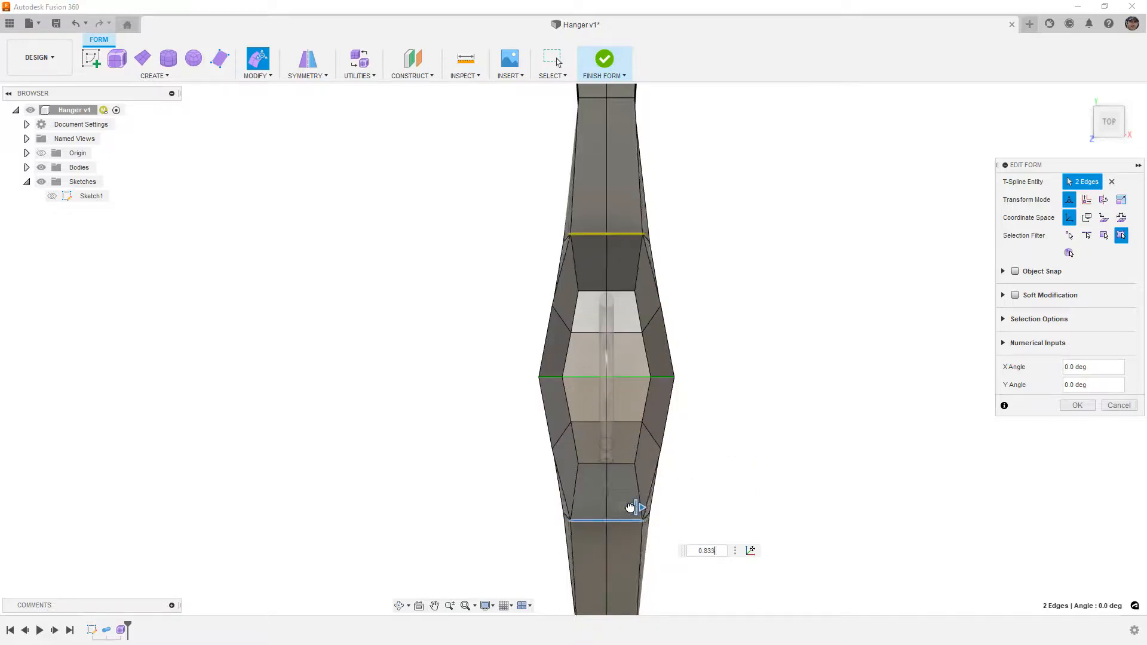
# - Return to smooth display, examine the reshaped hanger from the right view, and accept the form edit
pyautogui.keyDown('shift'); pyautogui.moveTo(631, 508); pyautogui.dragTo(559, 292, button='middle'); pyautogui.keyUp('shift')
pyautogui.click(541, 384)
pyautogui.hotkey('alt', '3')
pyautogui.keyDown('shift'); pyautogui.moveTo(617, 341); pyautogui.dragTo(580, 355, button='middle'); pyautogui.keyUp('shift')
pyautogui.click(737, 357)
pyautogui.scroll(-3, 737, 358)
pyautogui.keyDown('shift'); pyautogui.moveTo(735, 376); pyautogui.dragTo(696, 417, button='middle'); pyautogui.keyUp('shift')
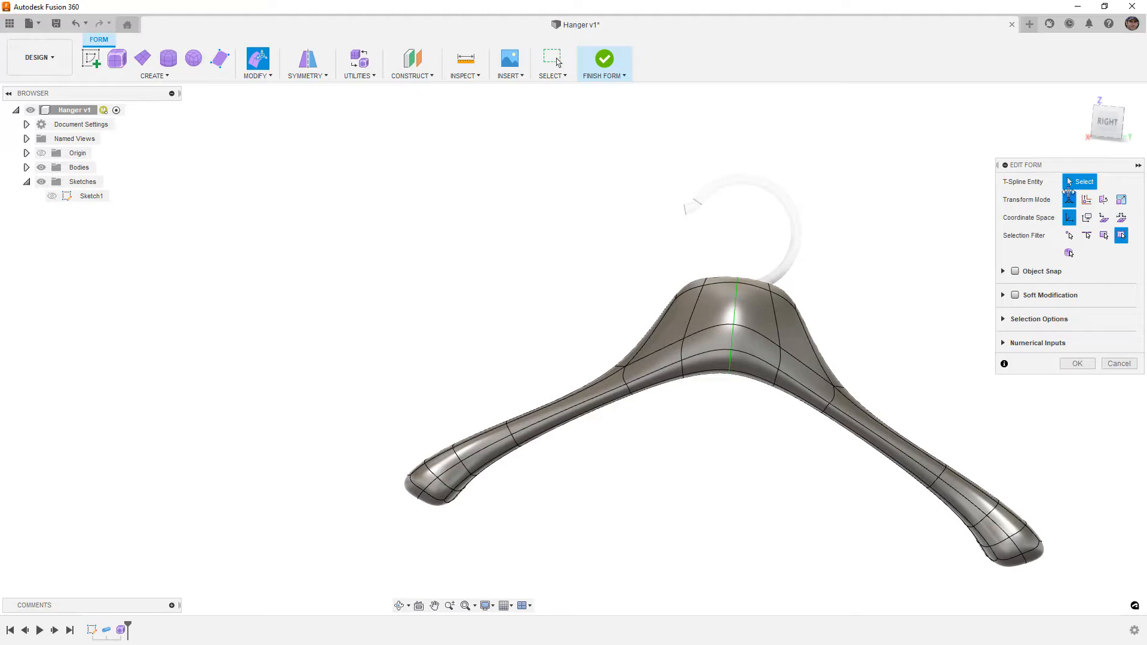
pyautogui.click(1099, 131)
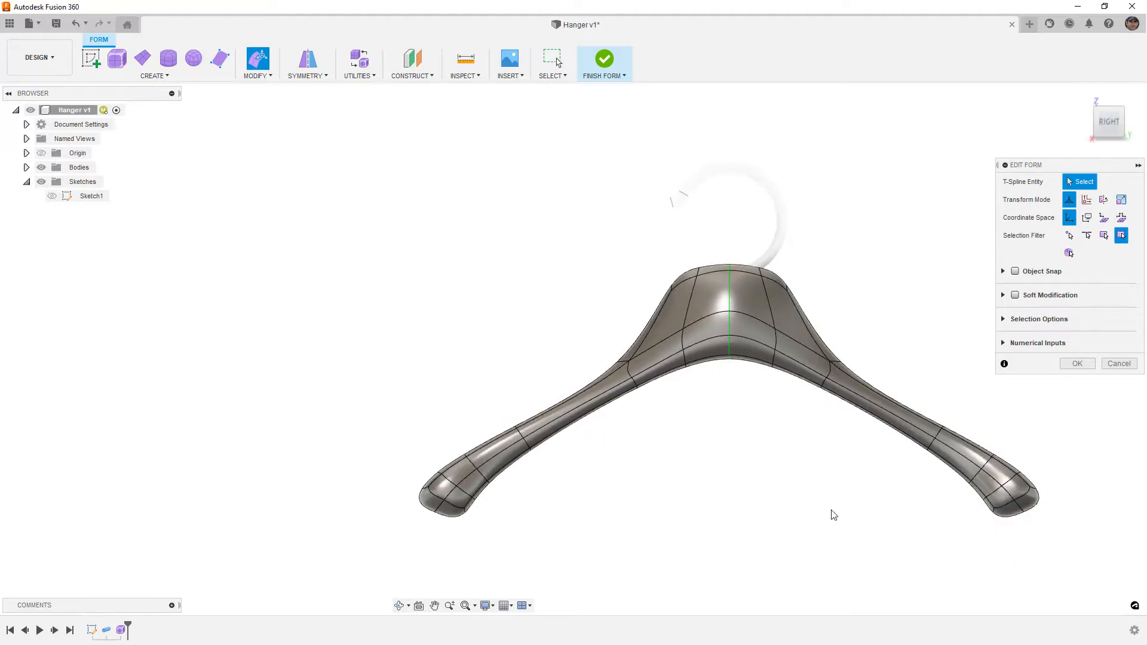
pyautogui.moveTo(801, 490); pyautogui.dragTo(758, 468, button='middle')
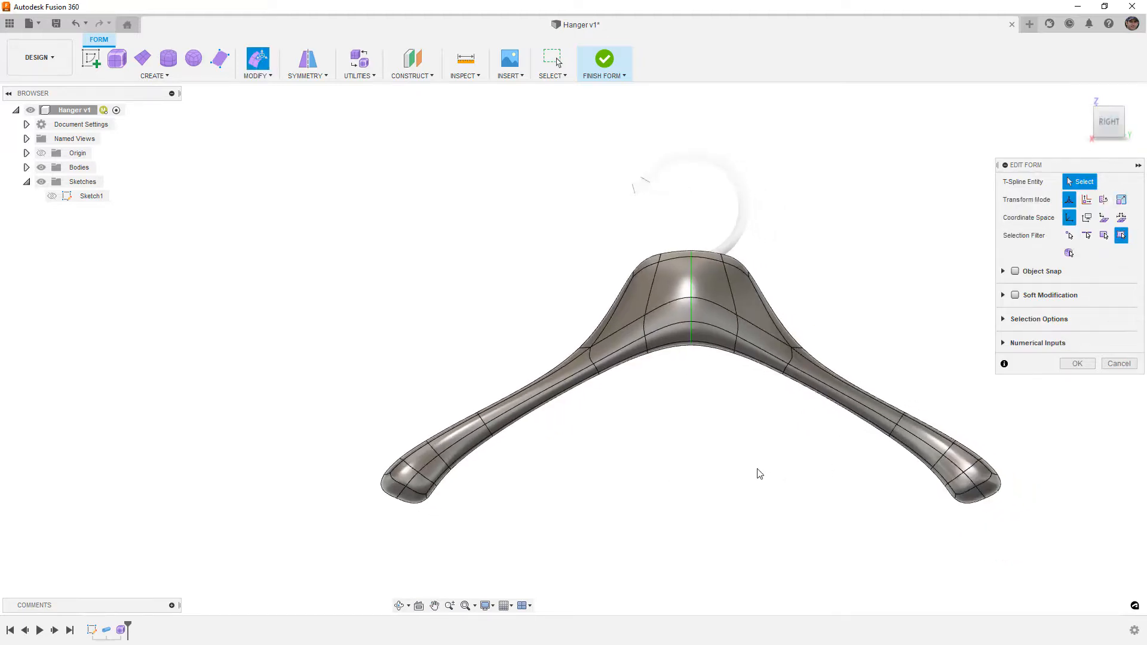
pyautogui.click(1075, 364)
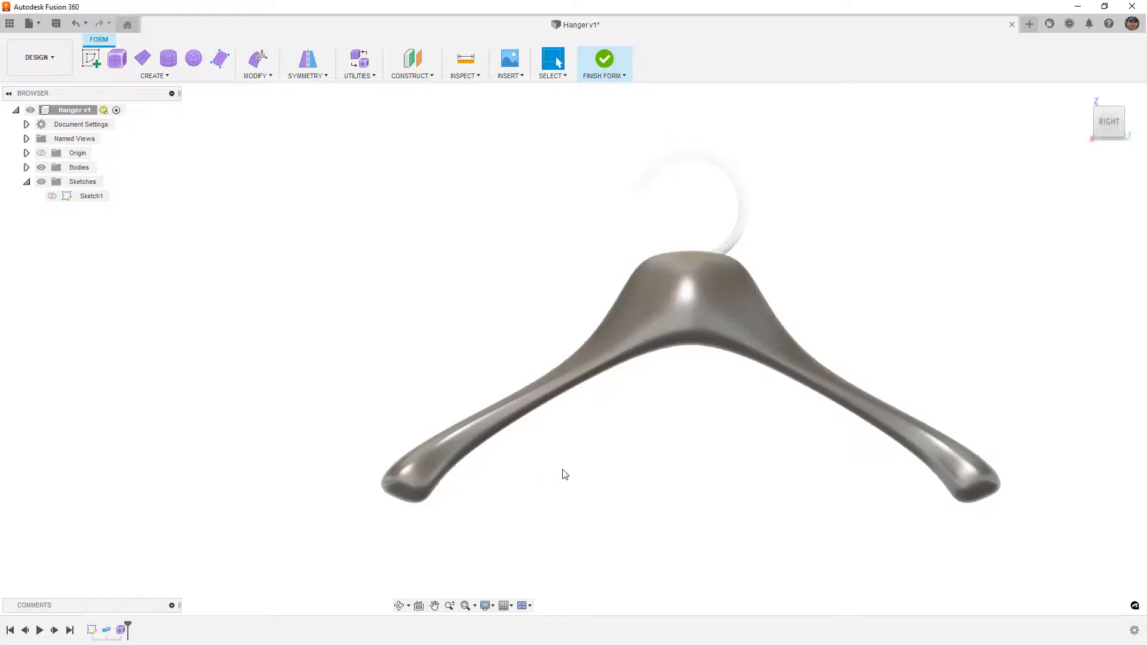
# - Select the seven vertices along the underside's middle line from one arm end to the hanger's centre for form editing
pyautogui.keyDown('shift'); pyautogui.moveTo(504, 474); pyautogui.dragTo(586, 448, button='middle'); pyautogui.keyUp('shift')
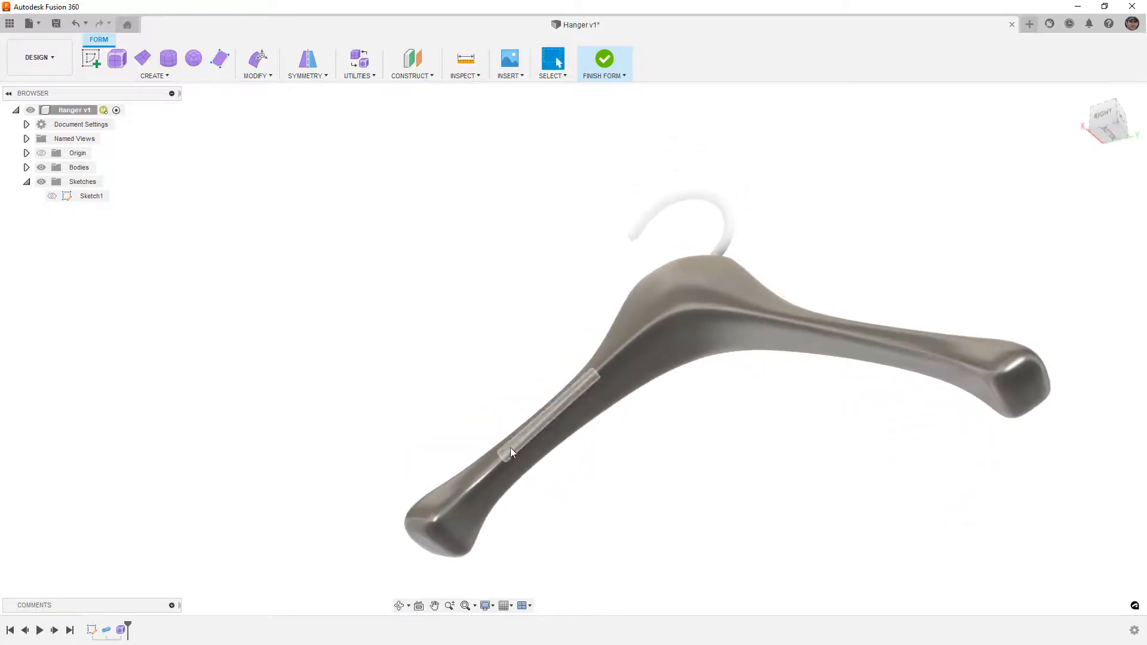
pyautogui.keyDown('shift'); pyautogui.moveTo(479, 482); pyautogui.dragTo(527, 502, button='middle'); pyautogui.keyUp('shift')
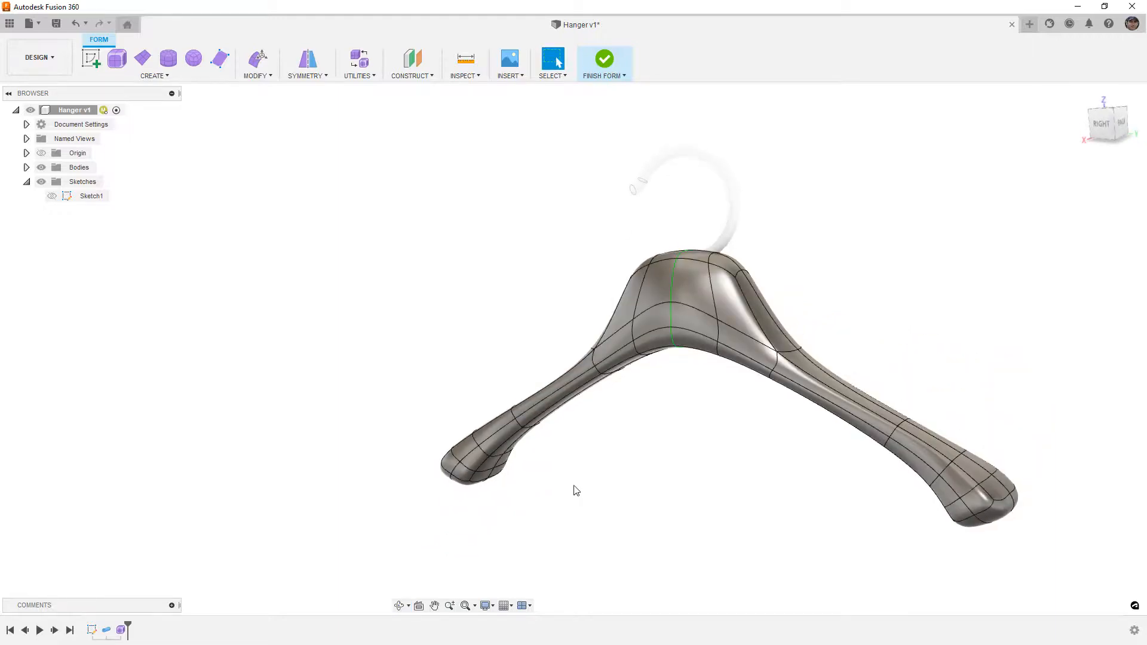
pyautogui.keyDown('shift'); pyautogui.moveTo(635, 436); pyautogui.dragTo(628, 402, button='middle'); pyautogui.keyUp('shift')
pyautogui.doubleClick(597, 415)
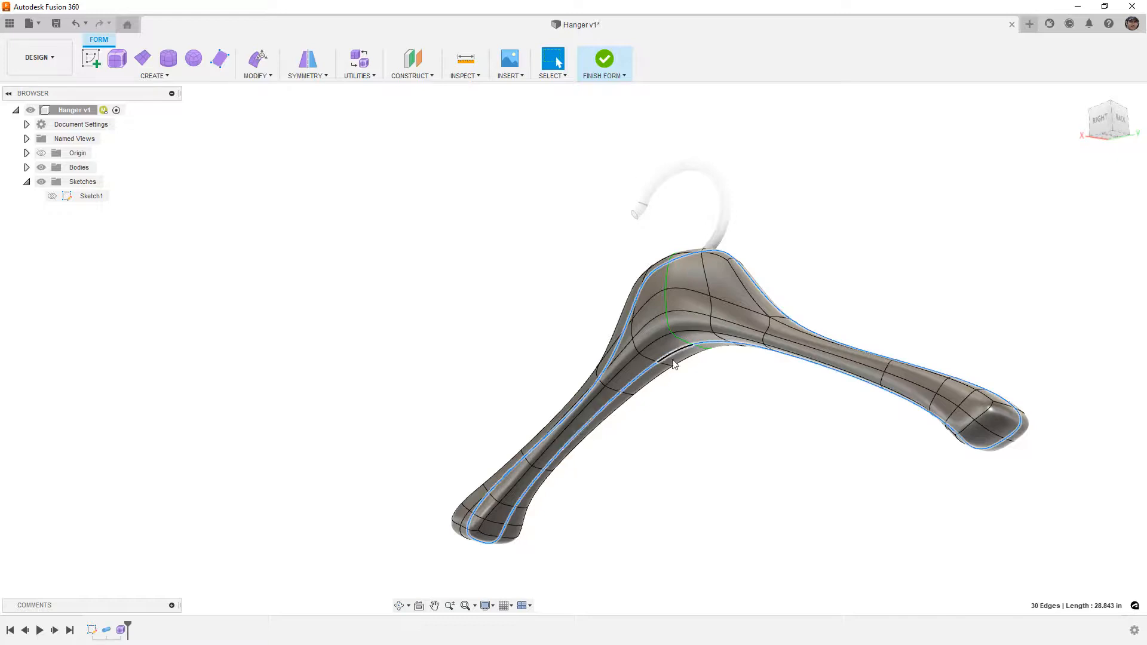
pyautogui.click(683, 419)
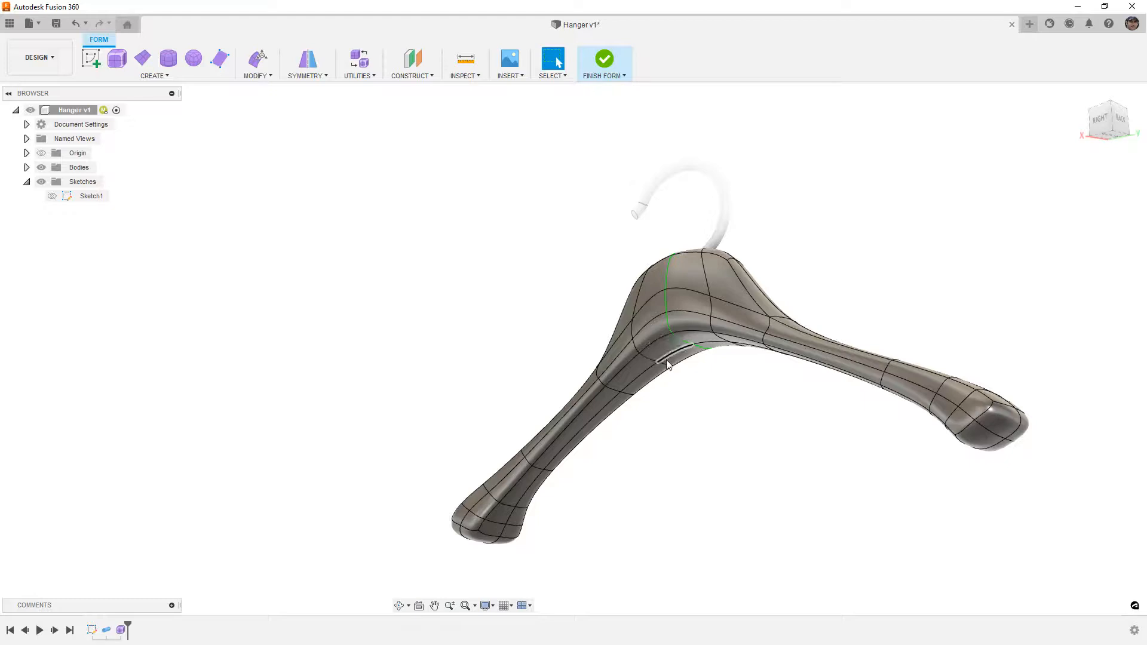
pyautogui.click(500, 536)
pyautogui.keyDown('shift'); pyautogui.click(506, 524); pyautogui.keyUp('shift')
pyautogui.keyDown('shift'); pyautogui.click(515, 507); pyautogui.keyUp('shift')
pyautogui.keyDown('shift'); pyautogui.click(544, 470); pyautogui.keyUp('shift')
pyautogui.keyDown('shift'); pyautogui.click(620, 394); pyautogui.keyUp('shift')
pyautogui.click(257, 58)
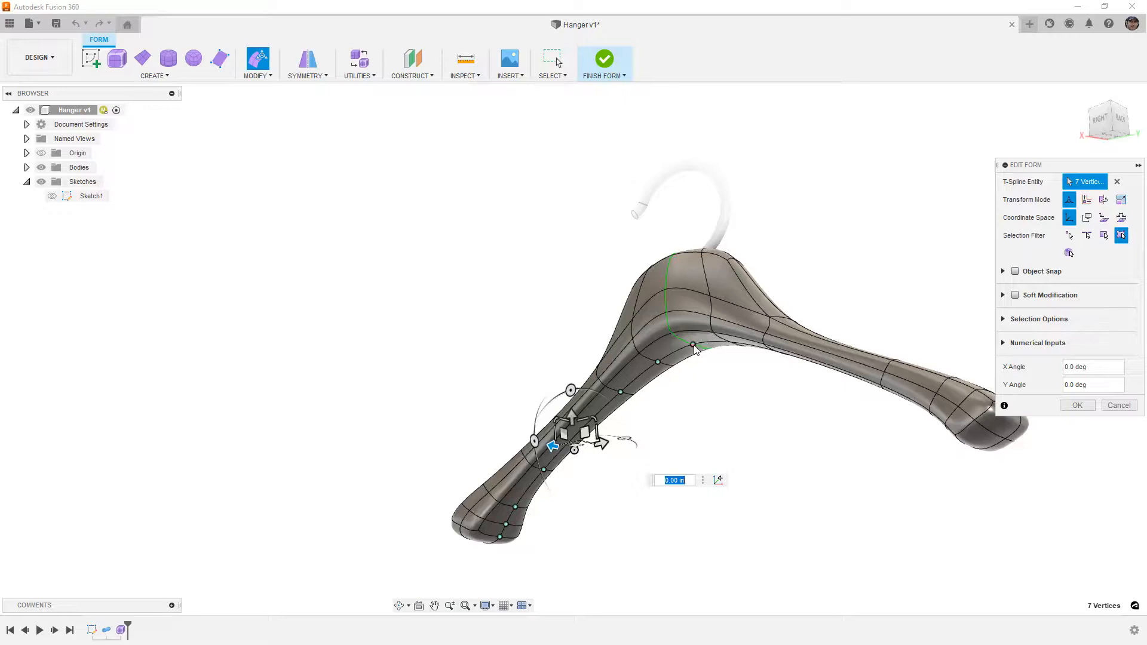
# - From the right view, set the pivot at the arm end's lowest vertex and scale the seven vertices vertically by about 0.904
pyautogui.click(1099, 120)
pyautogui.scroll(3, 471, 461)
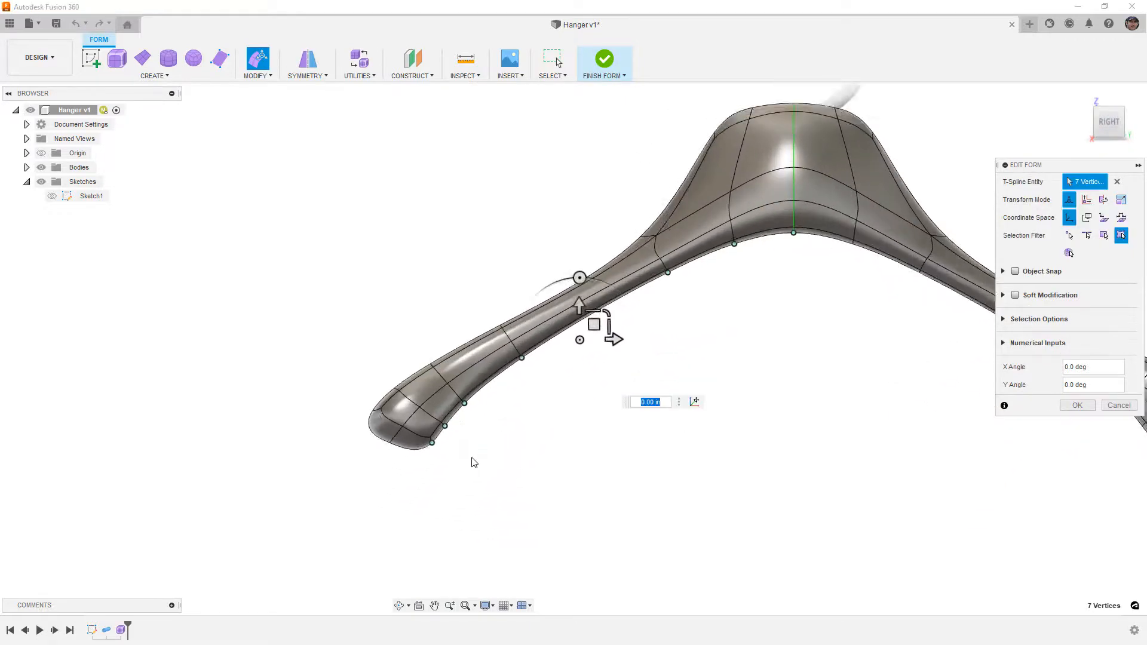
pyautogui.click(695, 402)
pyautogui.click(427, 441)
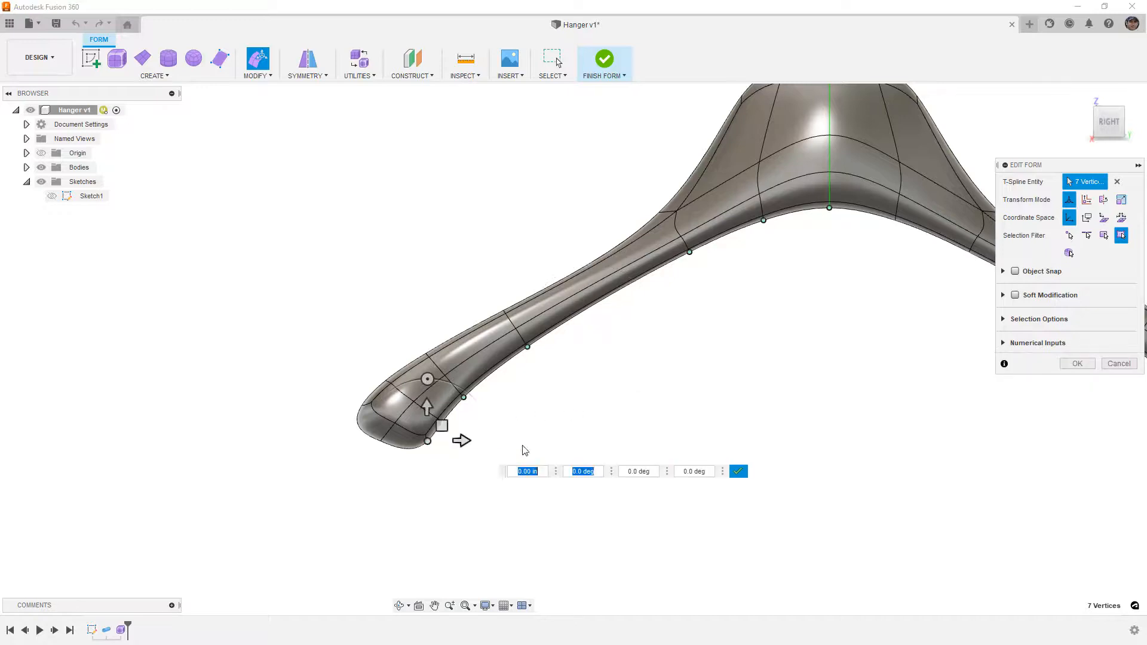
pyautogui.click(739, 471)
pyautogui.moveTo(444, 410); pyautogui.dragTo(443, 414)
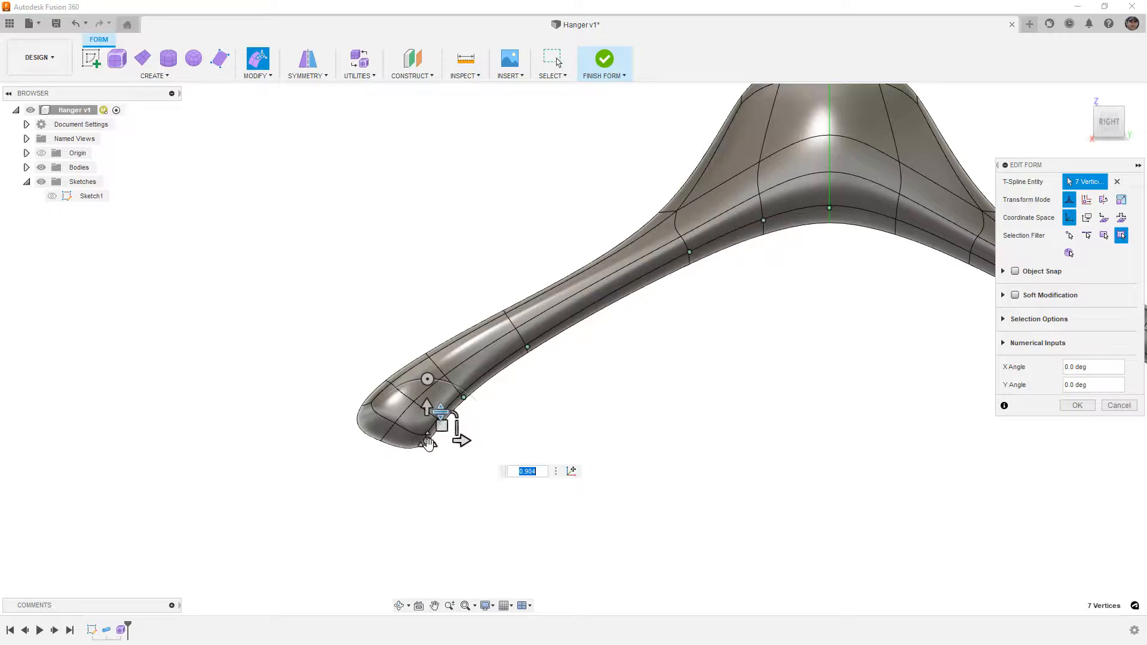
# - Inspect the deepened underside and slightly move the lower vertex at the arm's end from the right view
pyautogui.scroll(-2, 507, 392)
pyautogui.keyDown('shift'); pyautogui.moveTo(676, 396); pyautogui.dragTo(729, 287, button='middle'); pyautogui.keyUp('shift')
pyautogui.scroll(2, 618, 391)
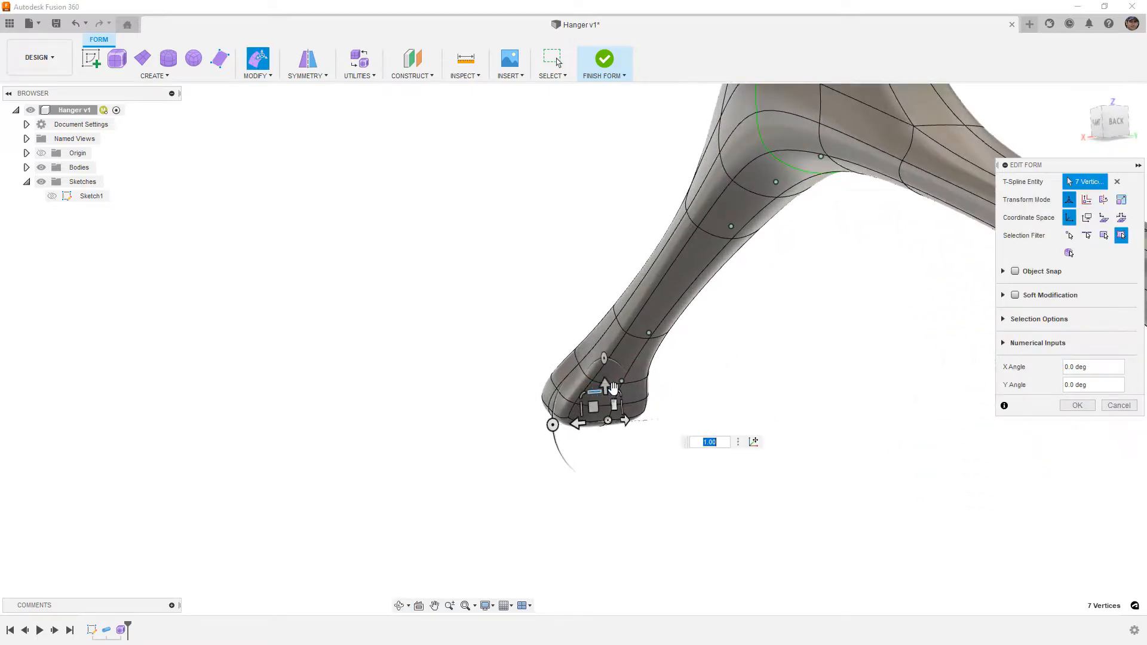
pyautogui.keyDown('shift'); pyautogui.moveTo(723, 346); pyautogui.dragTo(699, 351, button='middle'); pyautogui.keyUp('shift')
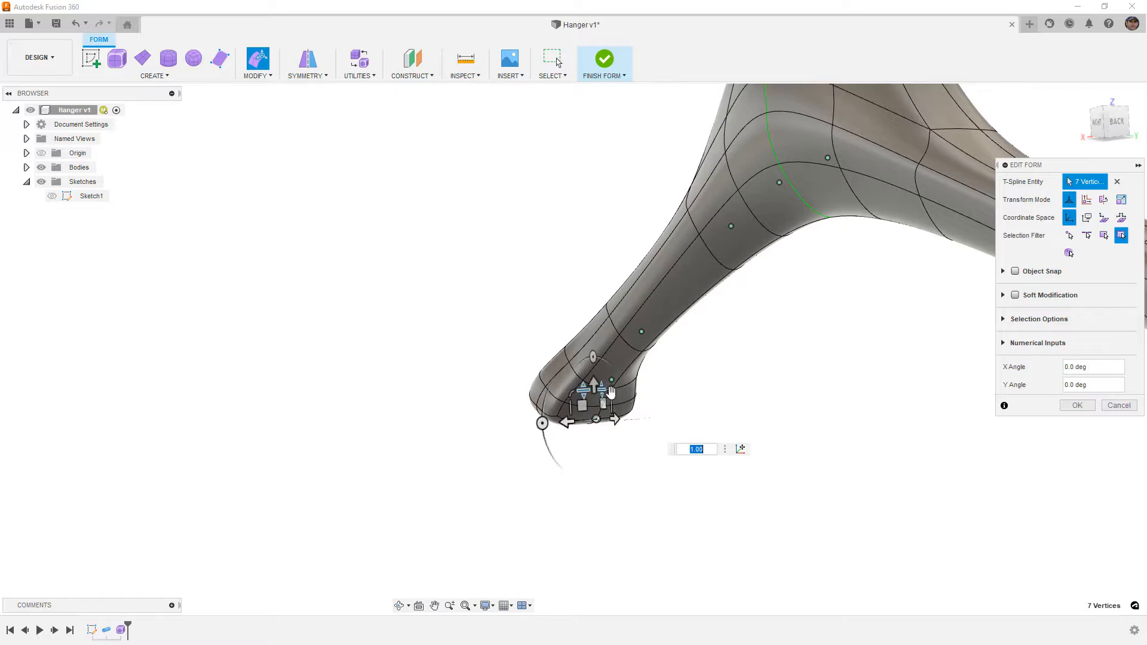
pyautogui.click(1098, 125)
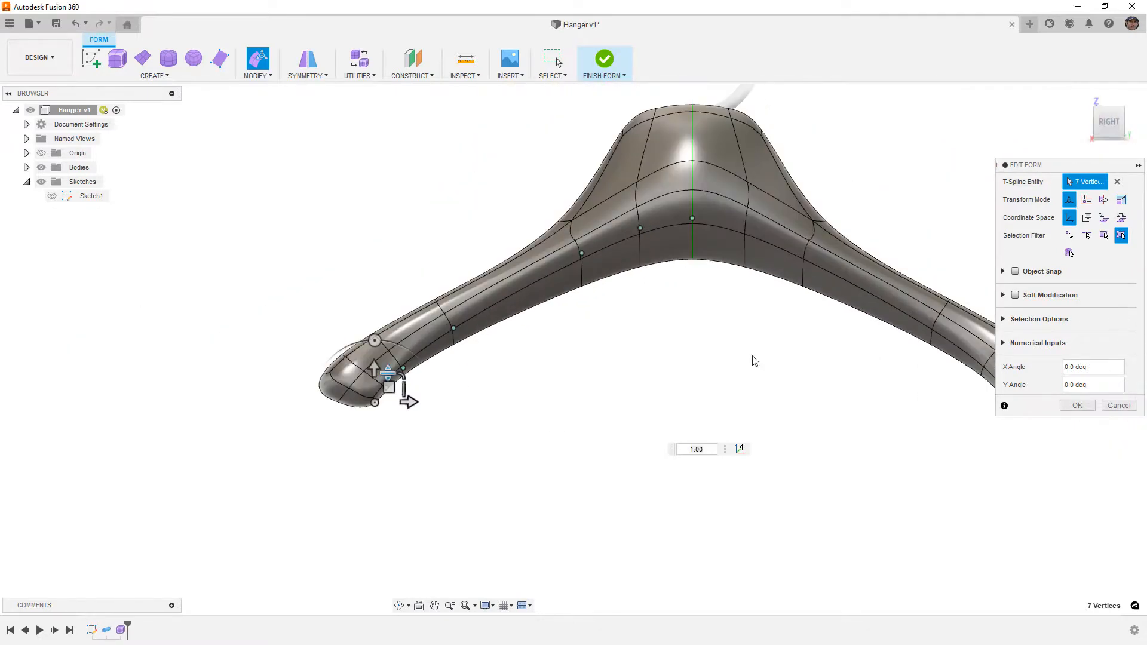
pyautogui.click(426, 415)
pyautogui.scroll(3, 388, 413)
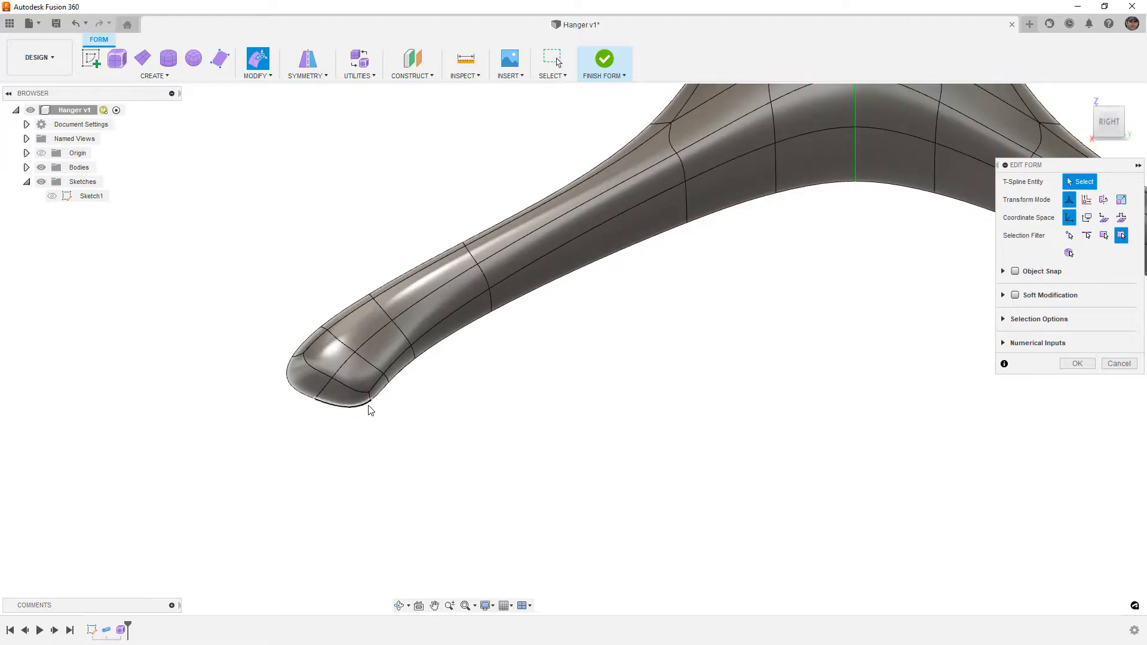
pyautogui.click(371, 400)
pyautogui.moveTo(371, 400); pyautogui.dragTo(387, 394)
# - In box display, adjust two underside vertices at the arm's end, moving the tip vertex by about 0.039 in and -0.015 in
pyautogui.click(368, 456)
pyautogui.hotkey('alt', '1')
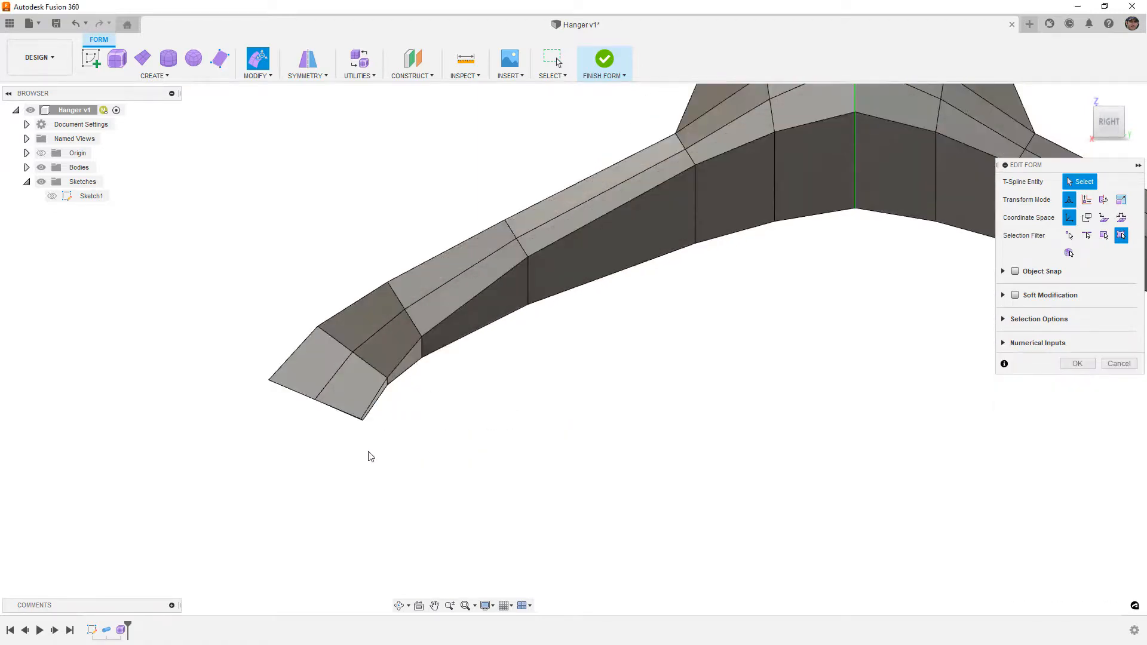
pyautogui.scroll(2, 384, 389)
pyautogui.click(389, 385)
pyautogui.moveTo(388, 385); pyautogui.dragTo(402, 374)
pyautogui.click(371, 411)
pyautogui.moveTo(371, 416); pyautogui.dragTo(373, 418)
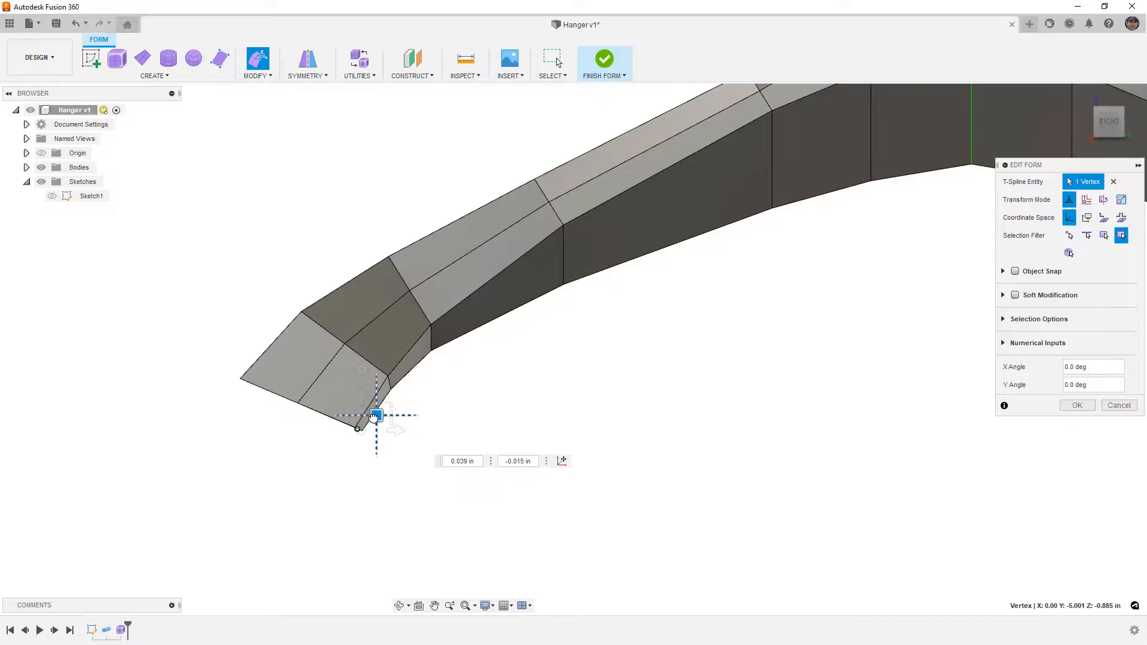
pyautogui.click(424, 384)
# - Select the 28-edge loop around the hanger's lower sides and scale its width to about 1.14 from the front view
pyautogui.scroll(-5, 435, 384)
pyautogui.keyDown('shift'); pyautogui.moveTo(560, 379); pyautogui.dragTo(617, 374, button='middle'); pyautogui.keyUp('shift')
pyautogui.doubleClick(482, 327)
pyautogui.keyDown('shift'); pyautogui.moveTo(518, 379); pyautogui.dragTo(560, 385, button='middle'); pyautogui.keyUp('shift')
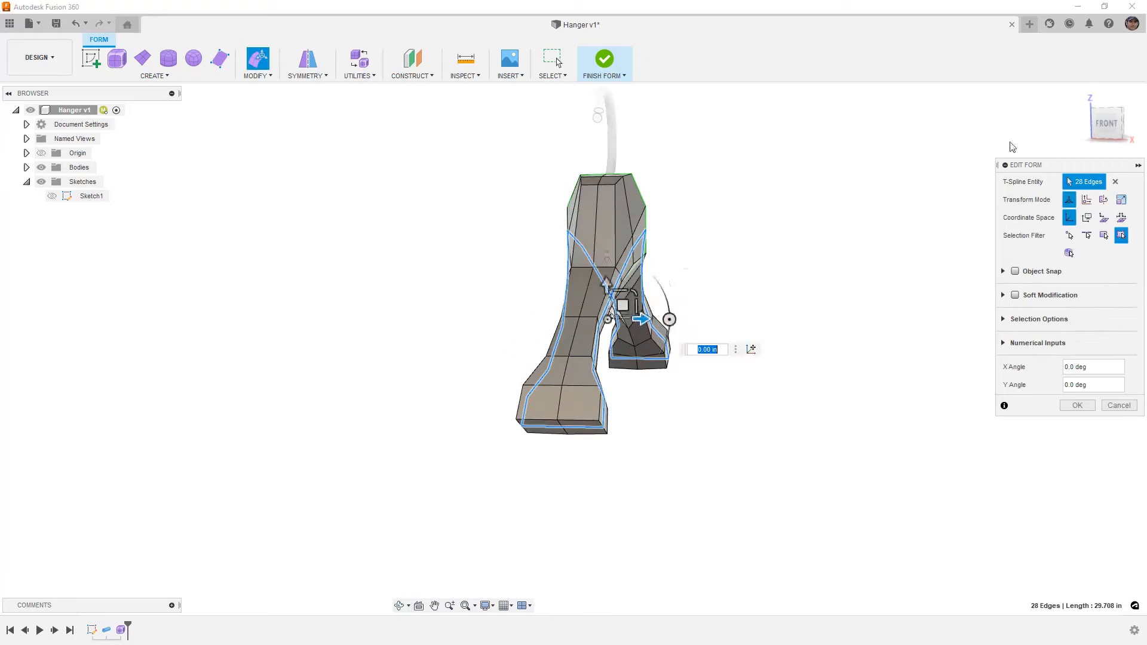
pyautogui.click(1106, 128)
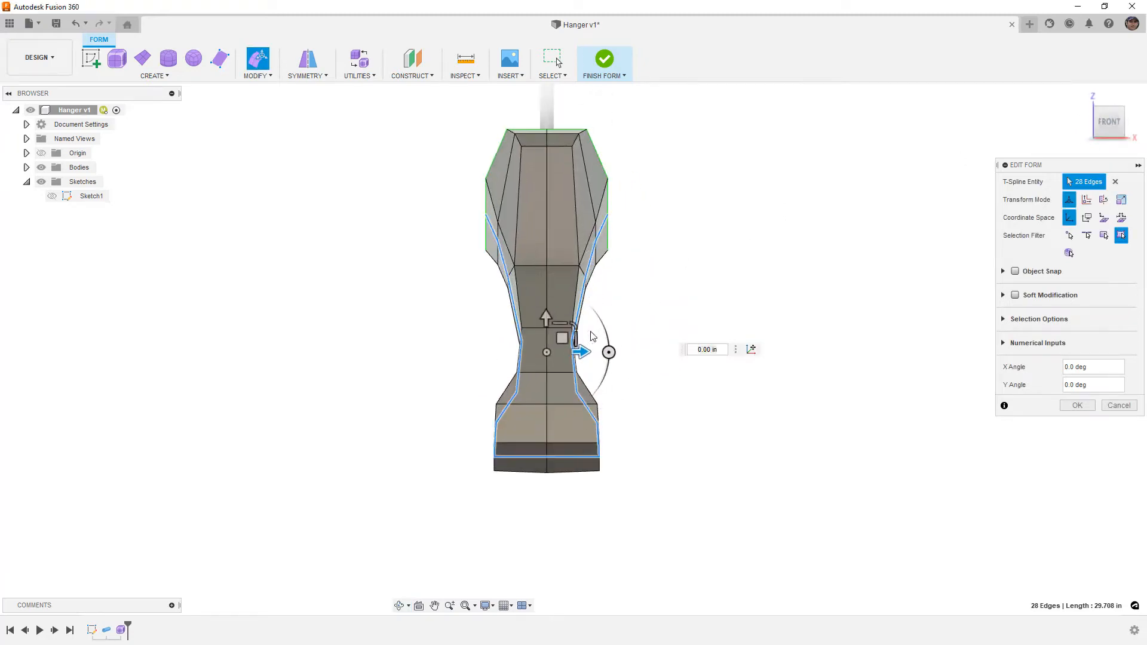
pyautogui.moveTo(576, 338); pyautogui.dragTo(576, 333)
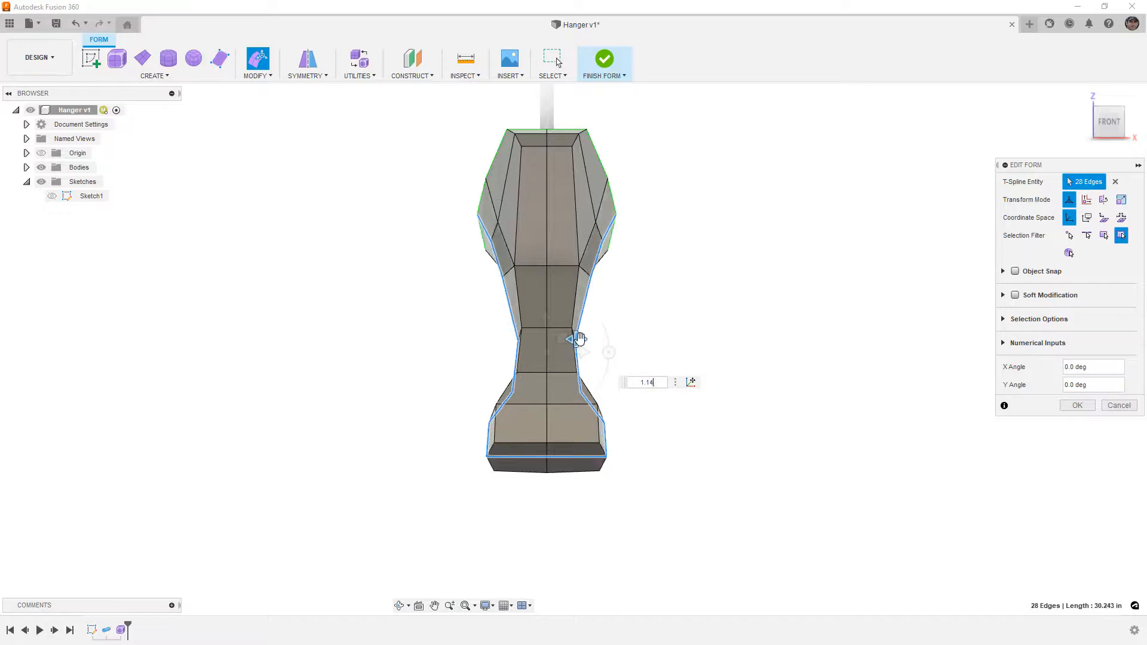
pyautogui.scroll(3, 610, 204)
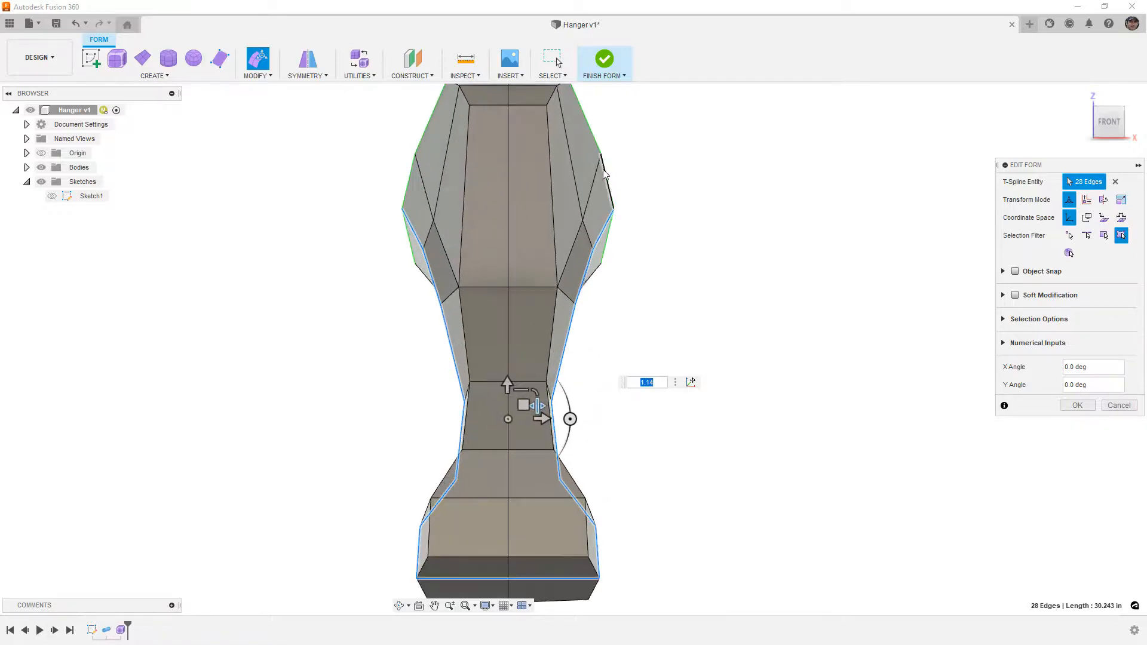
# - Return to smooth display, examine the widened lower loop, and close the form edit
pyautogui.click(657, 275)
pyautogui.hotkey('alt', '3')
pyautogui.scroll(-2, 649, 265)
pyautogui.keyDown('shift'); pyautogui.moveTo(608, 186); pyautogui.dragTo(622, 296, button='middle'); pyautogui.keyUp('shift')
pyautogui.doubleClick(638, 281)
pyautogui.press('Escape')
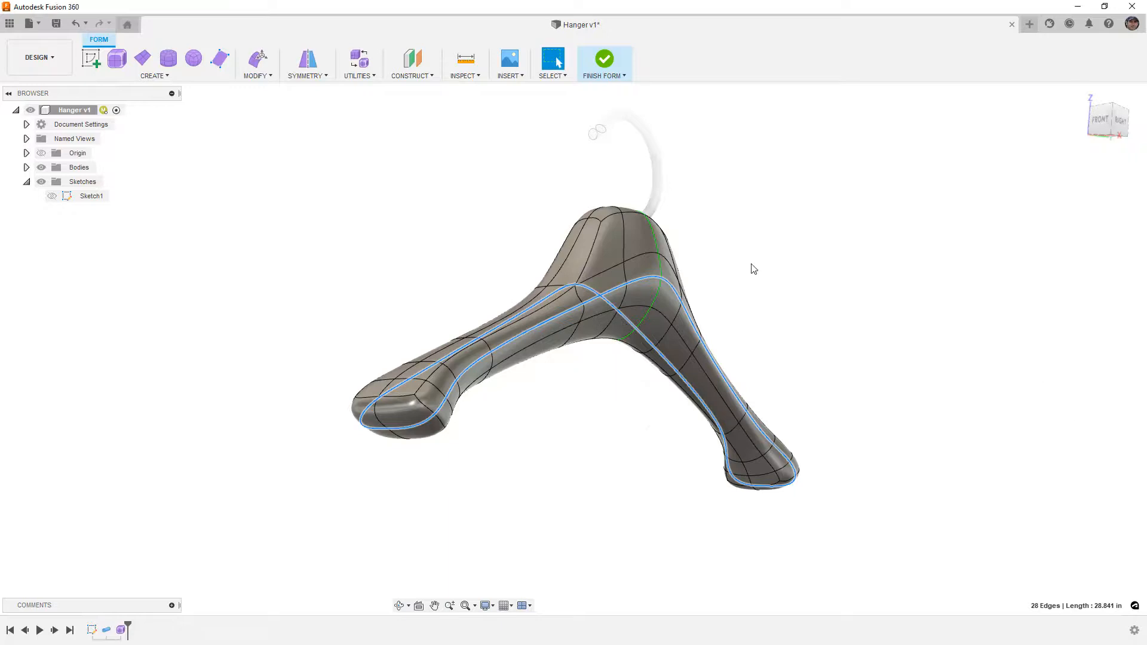
pyautogui.click(771, 272)
# - Insert an edge loop just above the lower side loop, using Simple mode, a Single insertion side and location 0.139
pyautogui.keyDown('shift'); pyautogui.moveTo(802, 282); pyautogui.dragTo(775, 278, button='middle'); pyautogui.keyUp('shift')
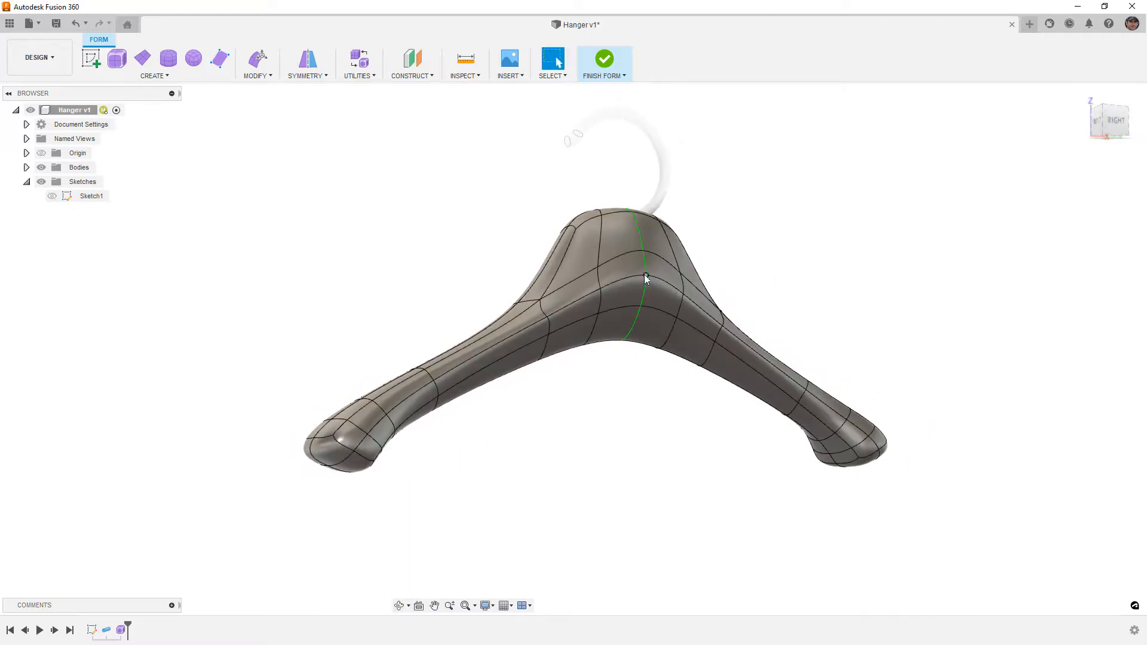
pyautogui.doubleClick(619, 281)
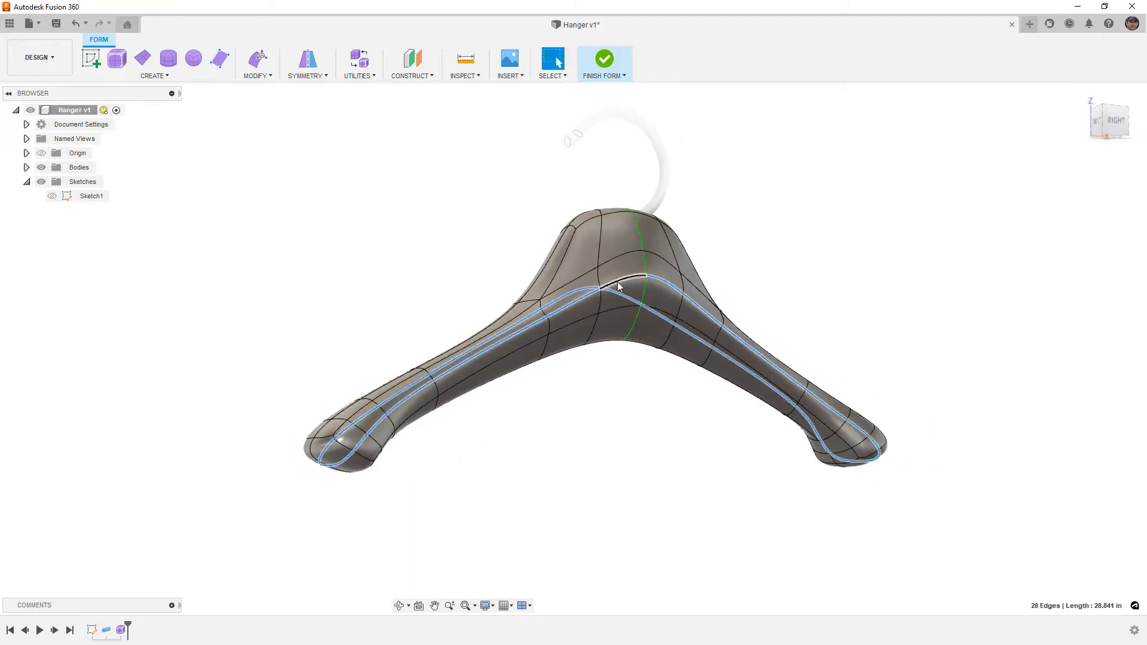
pyautogui.keyDown('shift'); pyautogui.moveTo(400, 227); pyautogui.dragTo(416, 236, button='middle'); pyautogui.keyUp('shift')
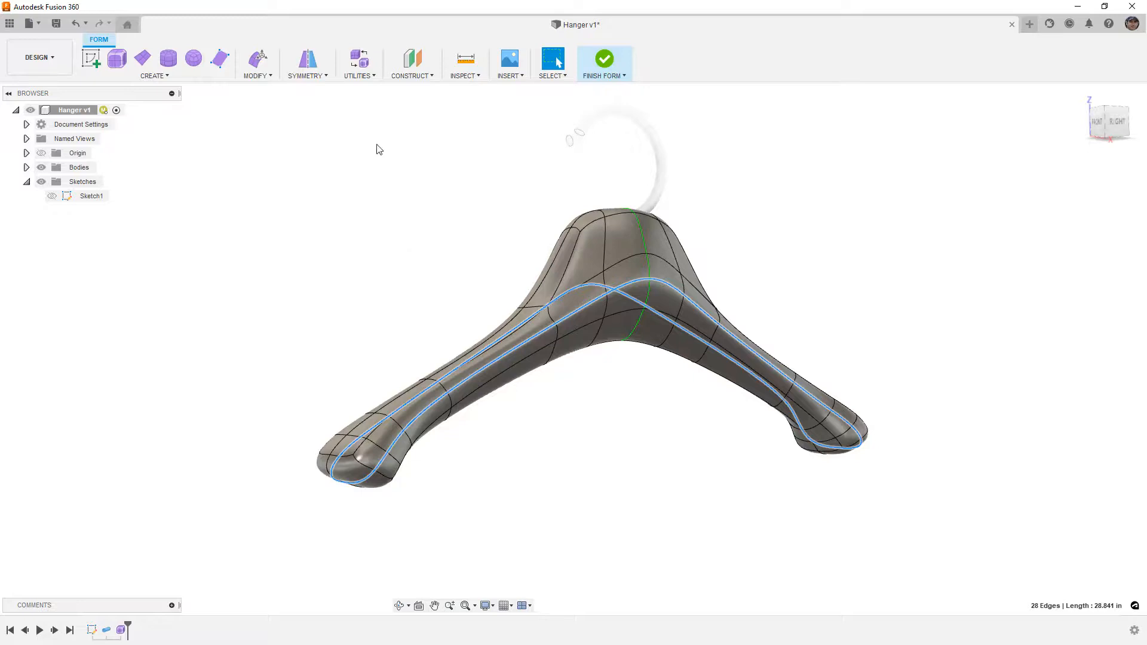
pyautogui.click(257, 74)
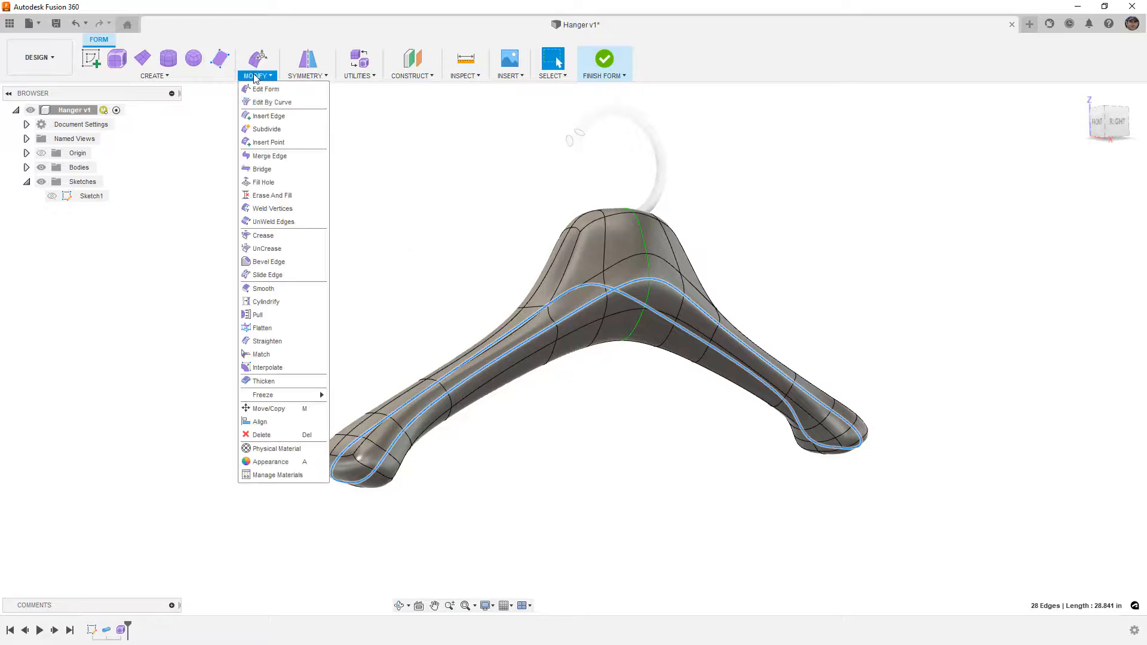
pyautogui.click(283, 119)
pyautogui.scroll(4, 698, 311)
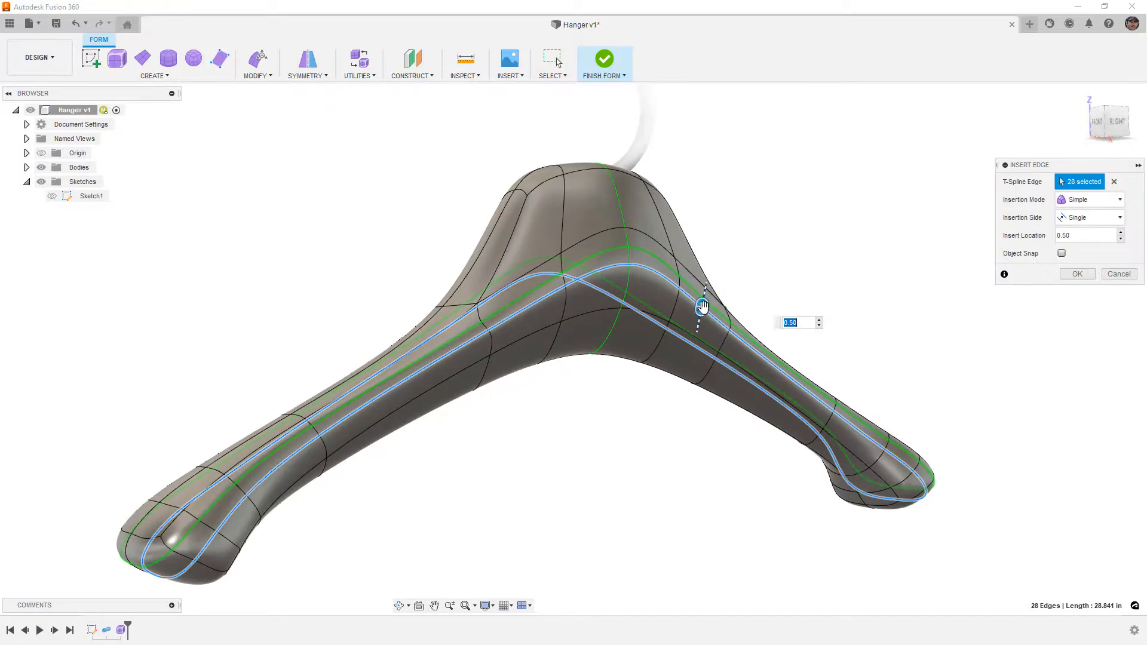
pyautogui.moveTo(700, 315); pyautogui.dragTo(700, 324)
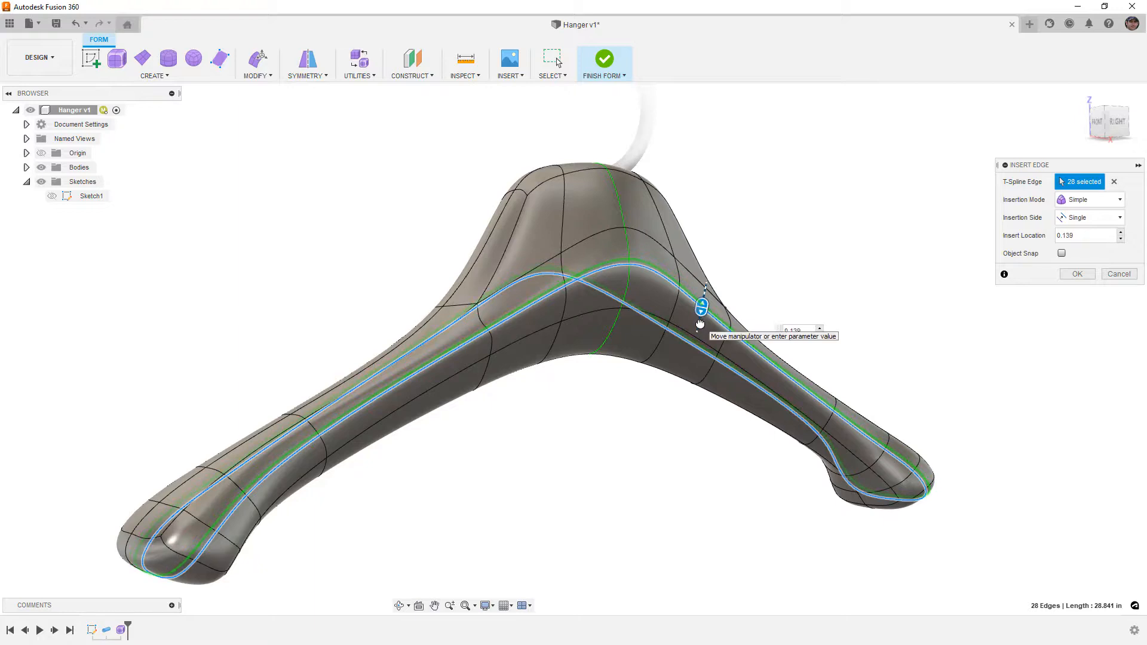
pyautogui.click(1078, 275)
# - In box display, select the newly inserted 28-edge loop above the lower side loop and scale its width to 1.01 from the front view
pyautogui.keyDown('shift'); pyautogui.moveTo(775, 254); pyautogui.dragTo(790, 254, button='middle'); pyautogui.keyUp('shift')
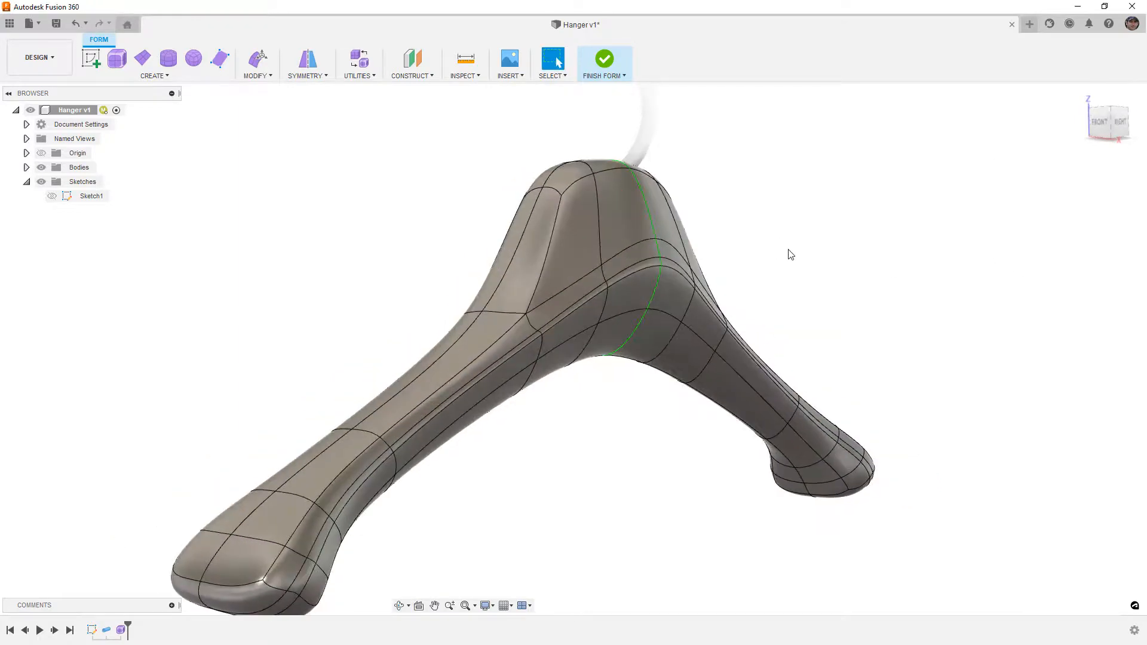
pyautogui.hotkey('alt', '1')
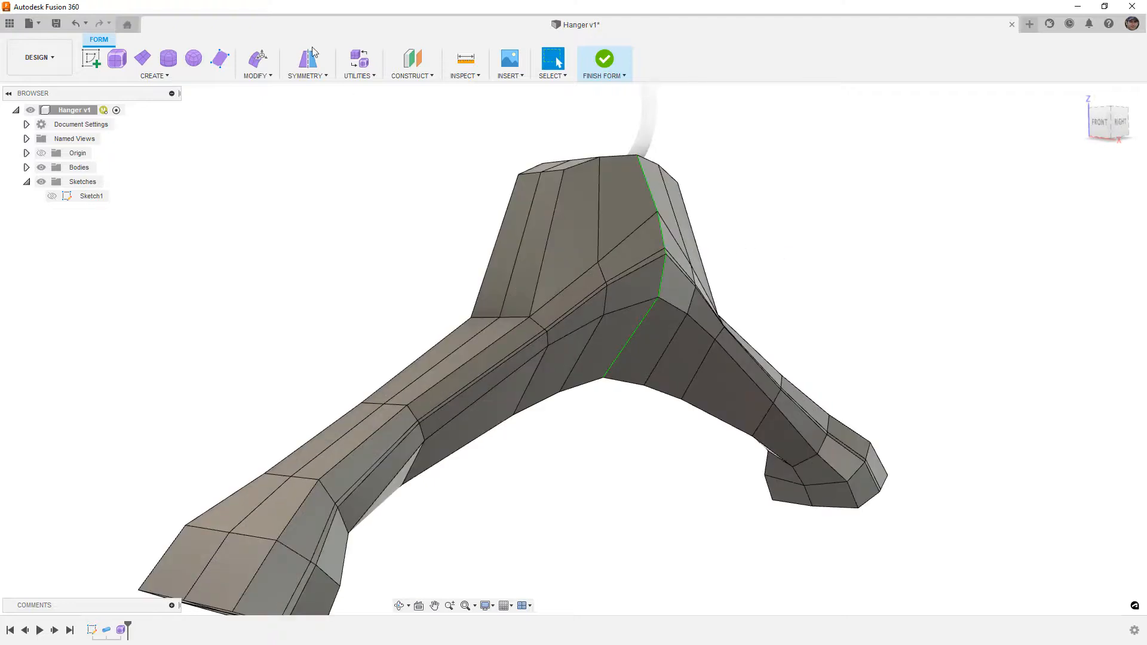
pyautogui.click(257, 58)
pyautogui.scroll(2, 655, 259)
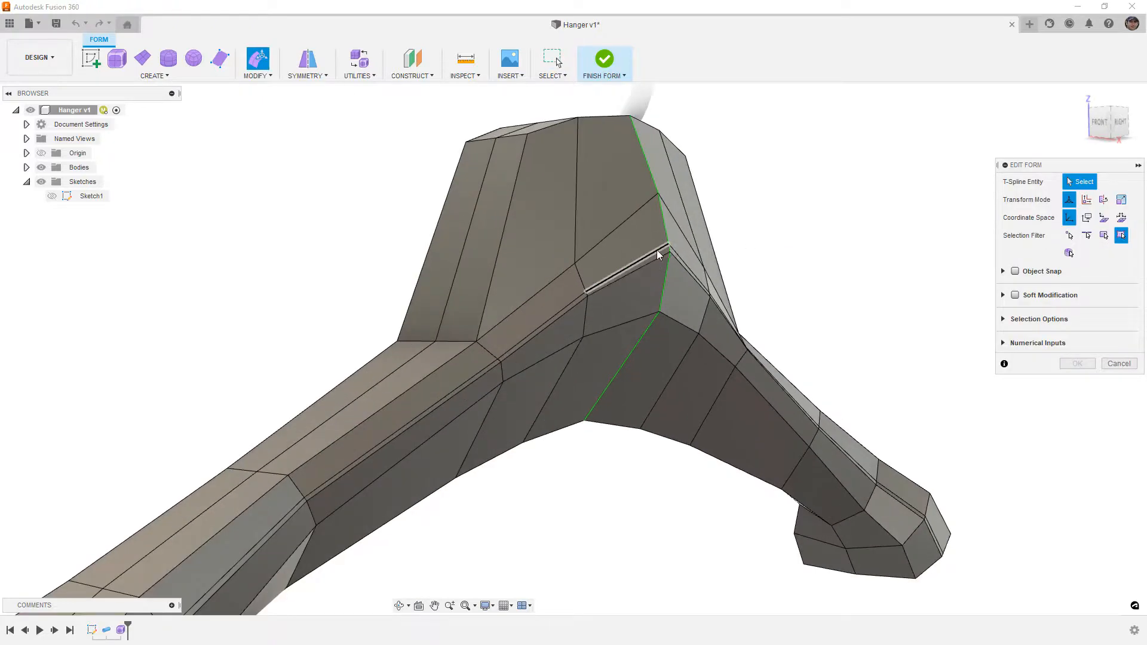
pyautogui.doubleClick(657, 250)
pyautogui.scroll(-2, 697, 209)
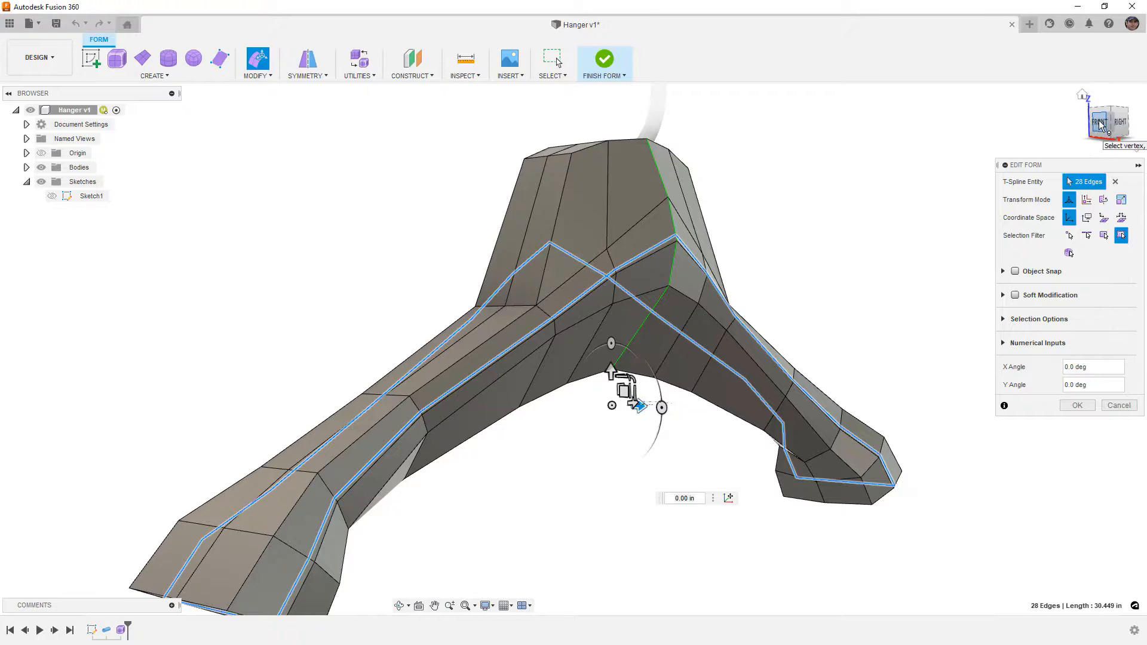
pyautogui.click(1100, 123)
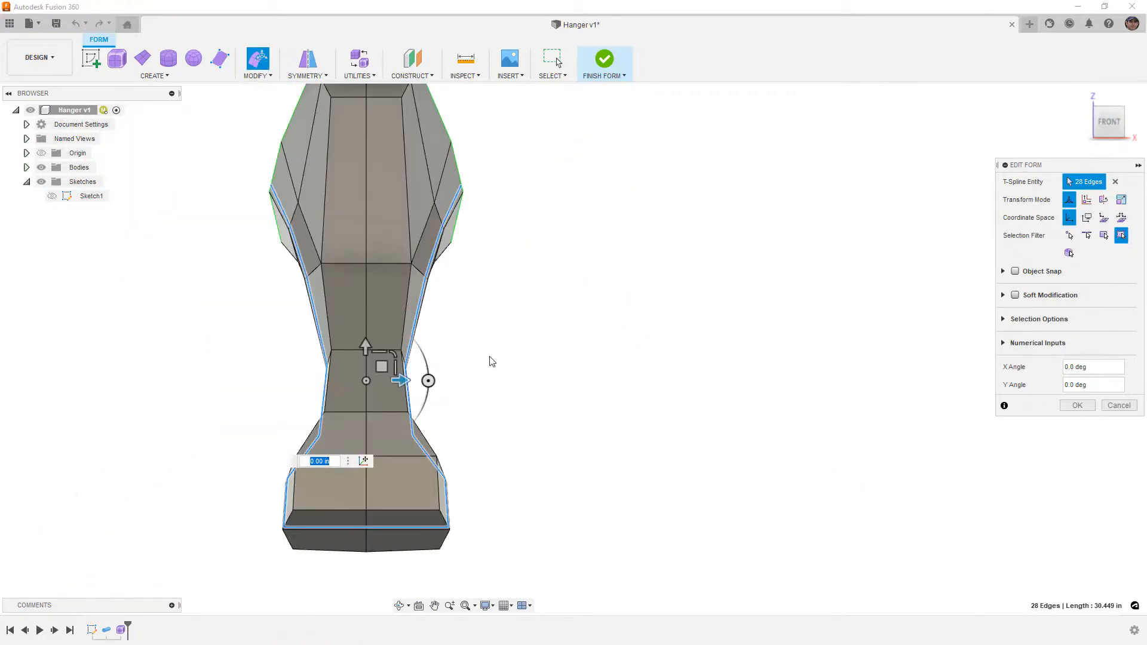
pyautogui.click(394, 366)
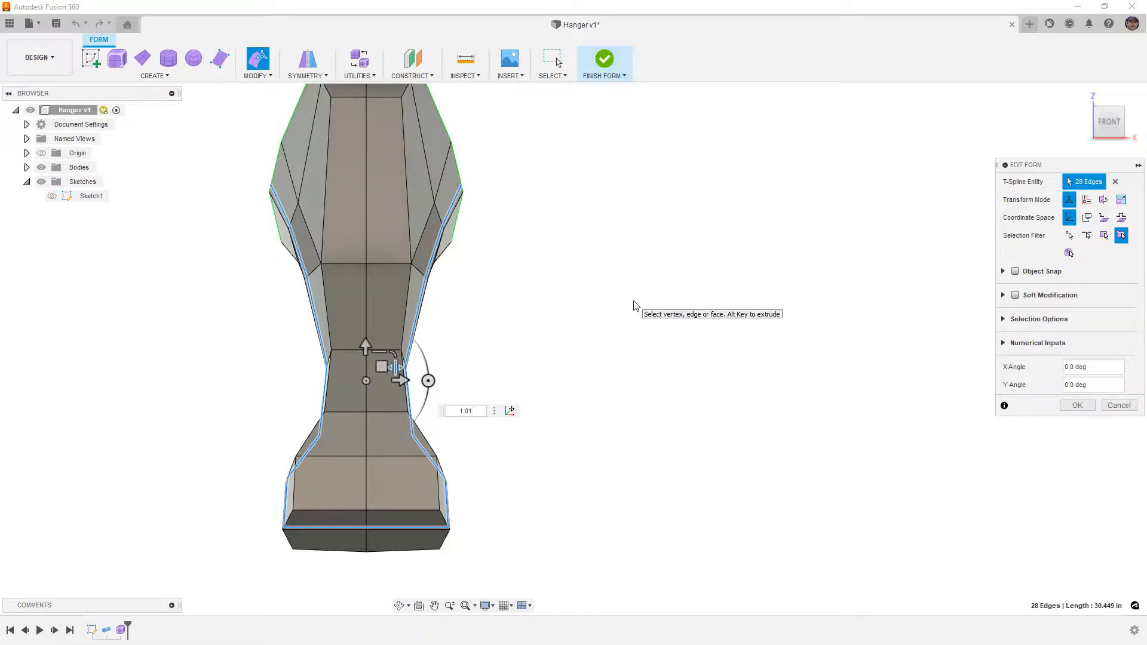
pyautogui.click(568, 288)
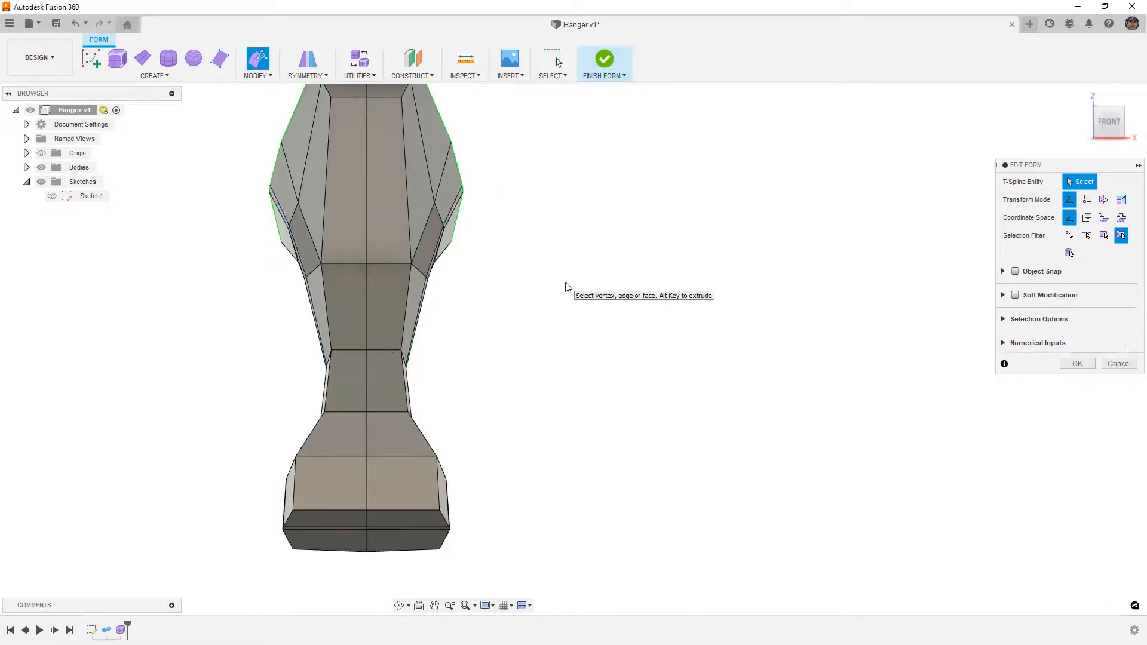
# - Switch to smooth display, examine the sharpened lower side edge and arm ends with mesh edges hidden, and close the form edit
pyautogui.hotkey('alt', '3')
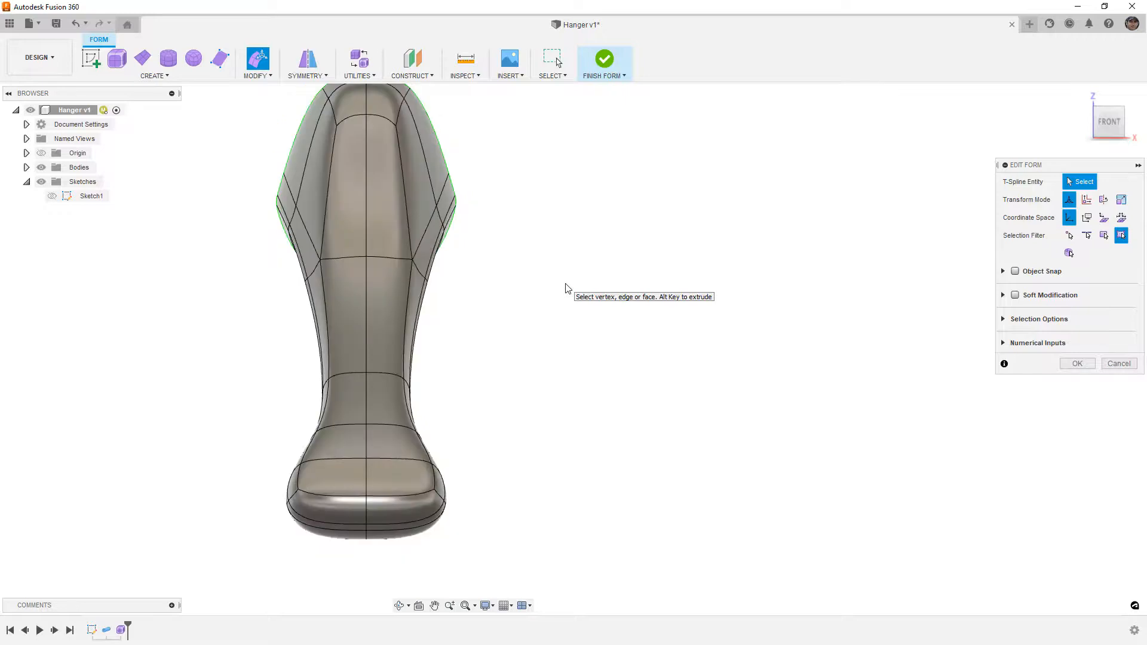
pyautogui.hotkey('ctrl', '4')
pyautogui.keyDown('shift'); pyautogui.moveTo(589, 300); pyautogui.dragTo(485, 273, button='middle'); pyautogui.keyUp('shift')
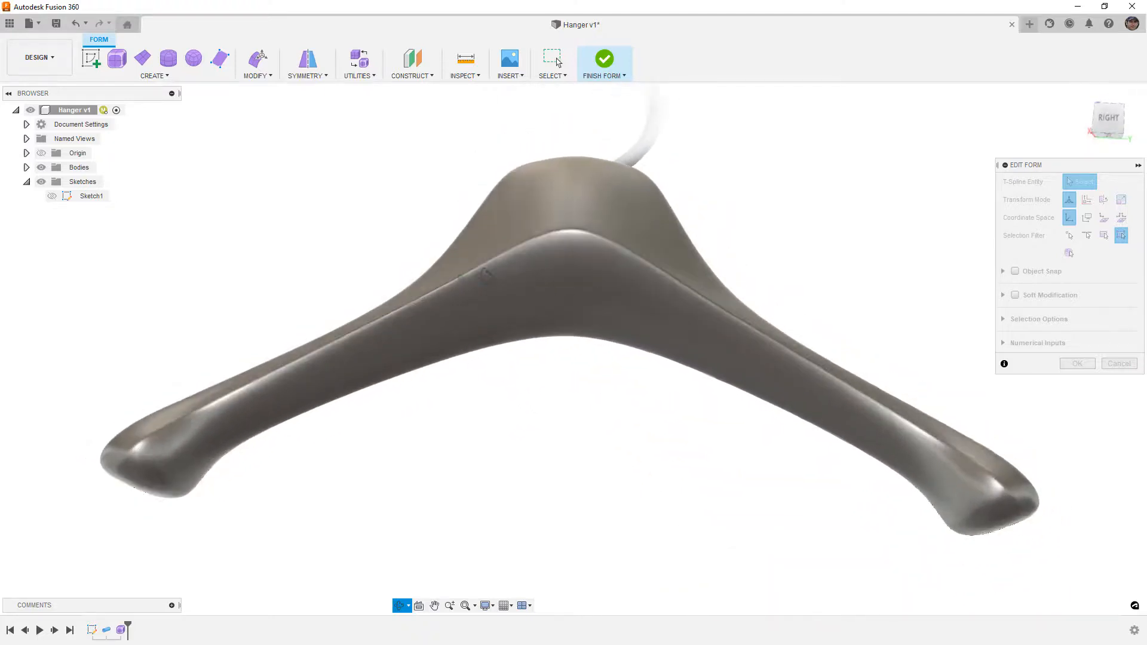
pyautogui.keyDown('shift'); pyautogui.moveTo(185, 418); pyautogui.dragTo(258, 360, button='middle'); pyautogui.keyUp('shift')
pyautogui.keyDown('shift'); pyautogui.moveTo(226, 387); pyautogui.dragTo(188, 432, button='middle'); pyautogui.keyUp('shift')
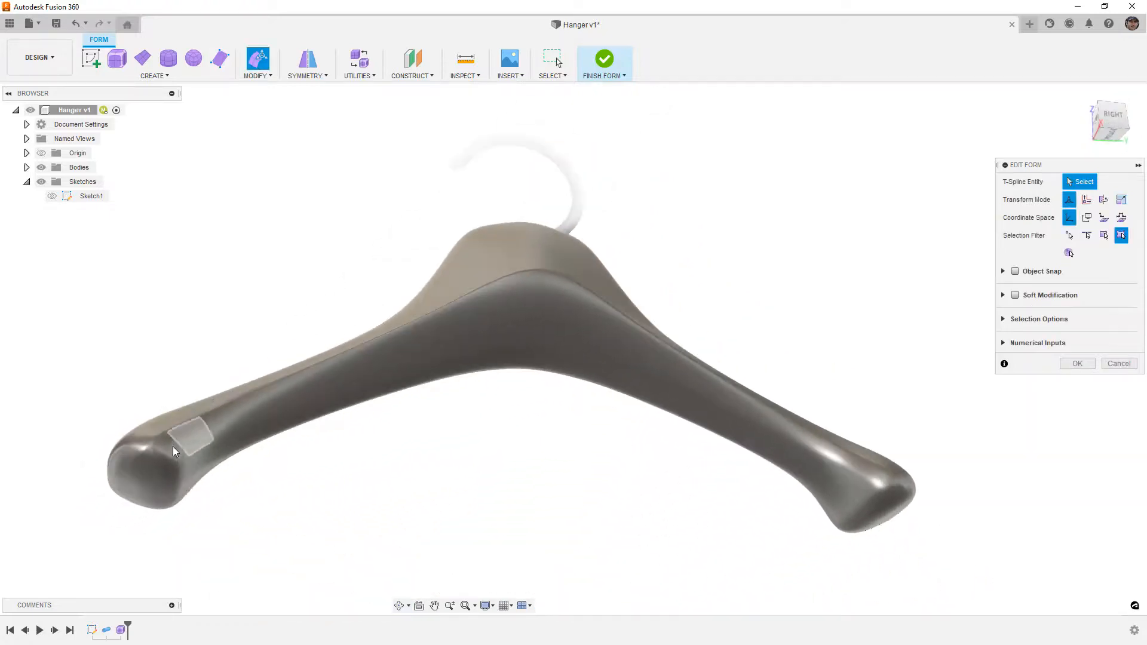
pyautogui.keyDown('shift'); pyautogui.moveTo(298, 393); pyautogui.dragTo(370, 402, button='middle'); pyautogui.keyUp('shift')
pyautogui.keyDown('shift'); pyautogui.moveTo(466, 353); pyautogui.dragTo(465, 397, button='middle'); pyautogui.keyUp('shift')
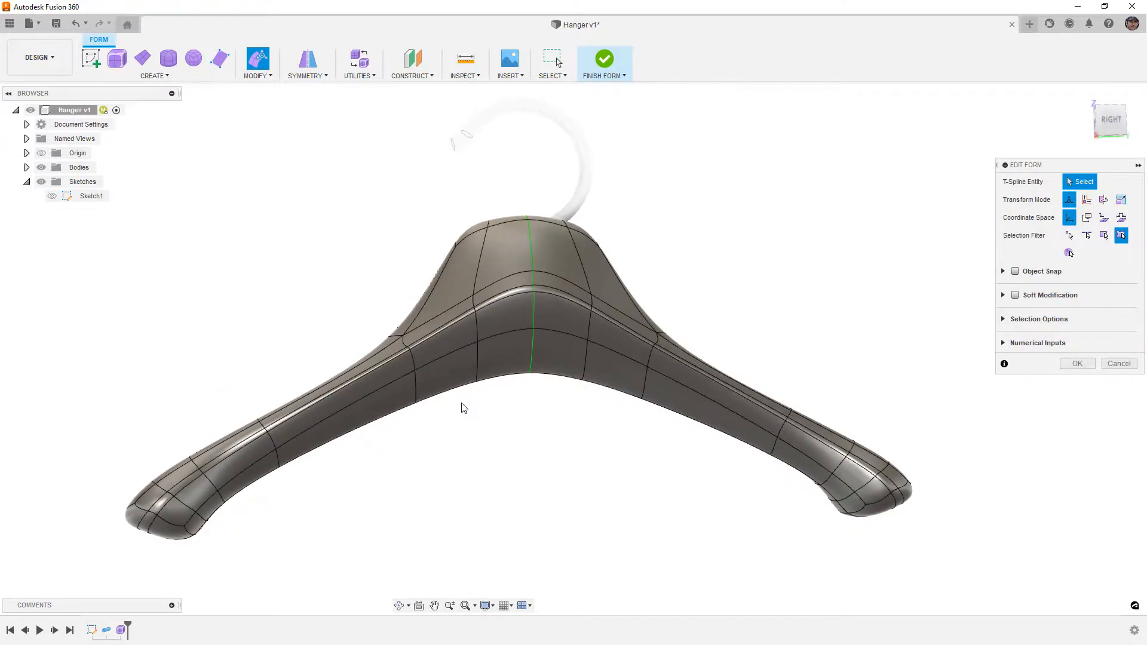
pyautogui.click(1077, 363)
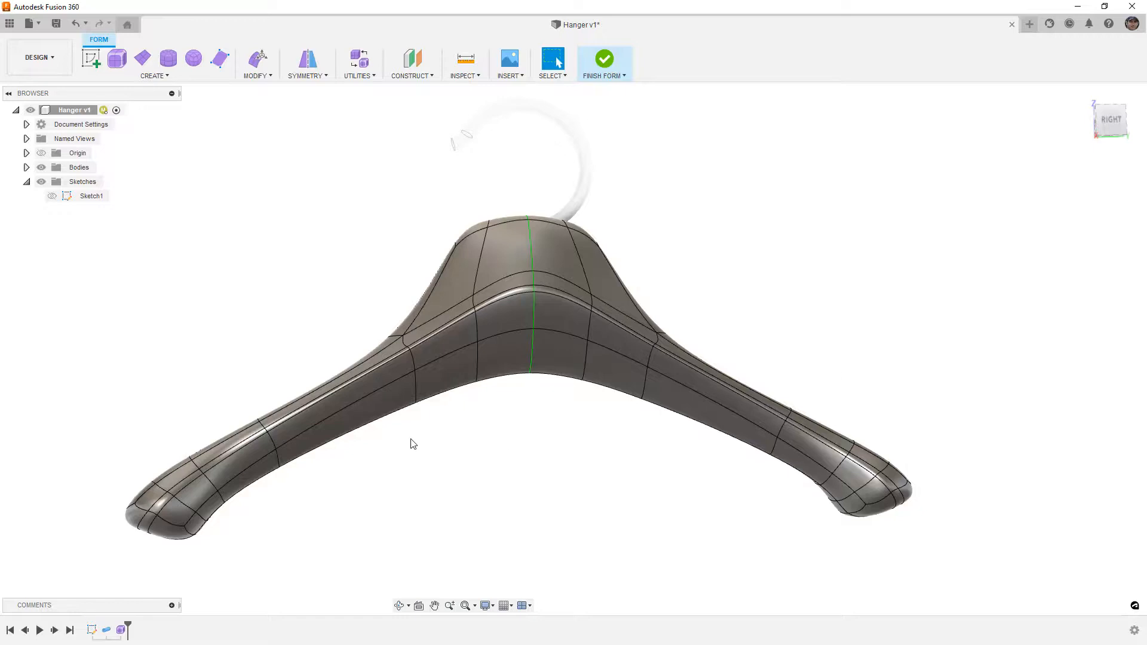
# - In box display, begin Insert Point in Simple mode, placing points from the lower side loop across one side of the arm's tip and its end faces
pyautogui.hotkey('alt', '1')
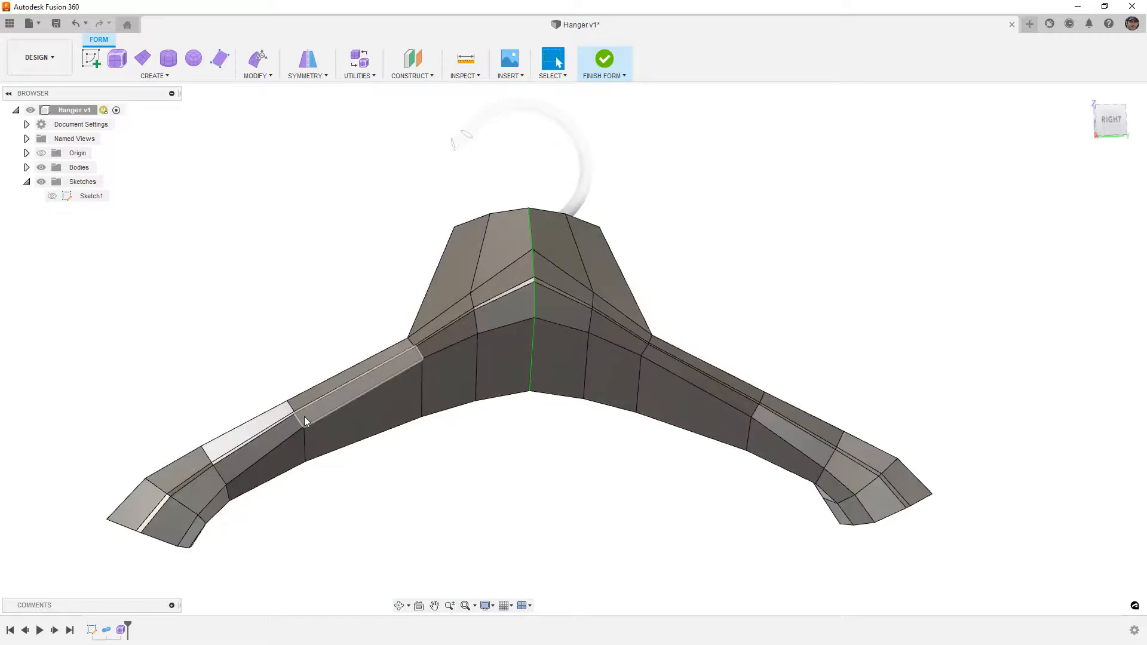
pyautogui.click(1110, 120)
pyautogui.scroll(5, 533, 422)
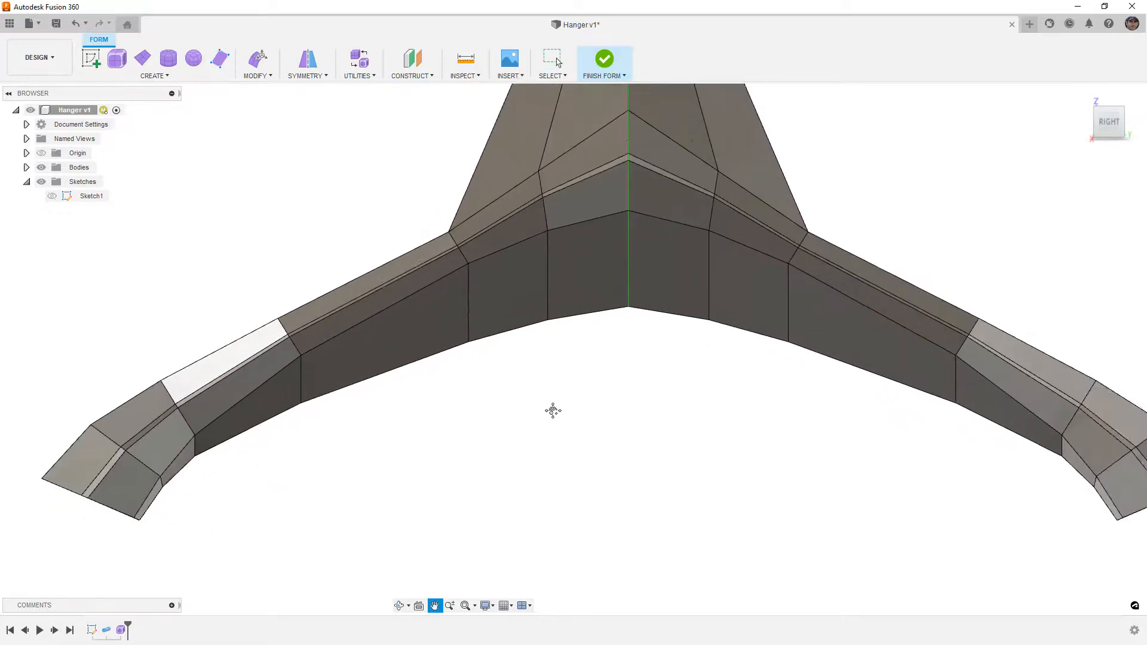
pyautogui.scroll(-2, 612, 383)
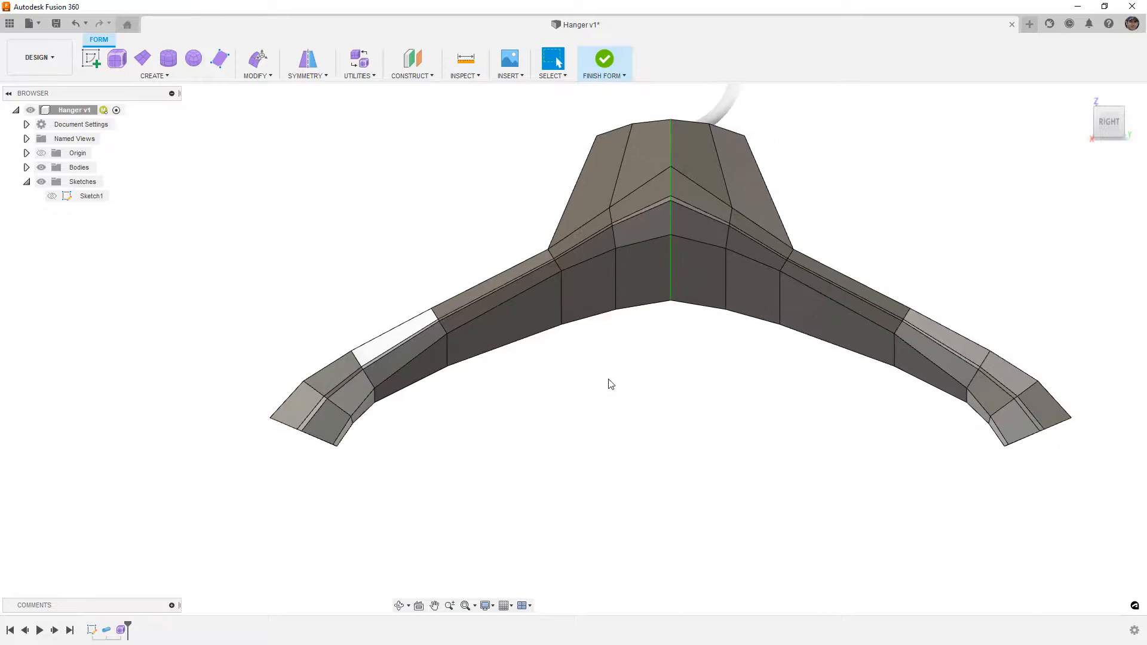
pyautogui.click(256, 73)
pyautogui.click(275, 145)
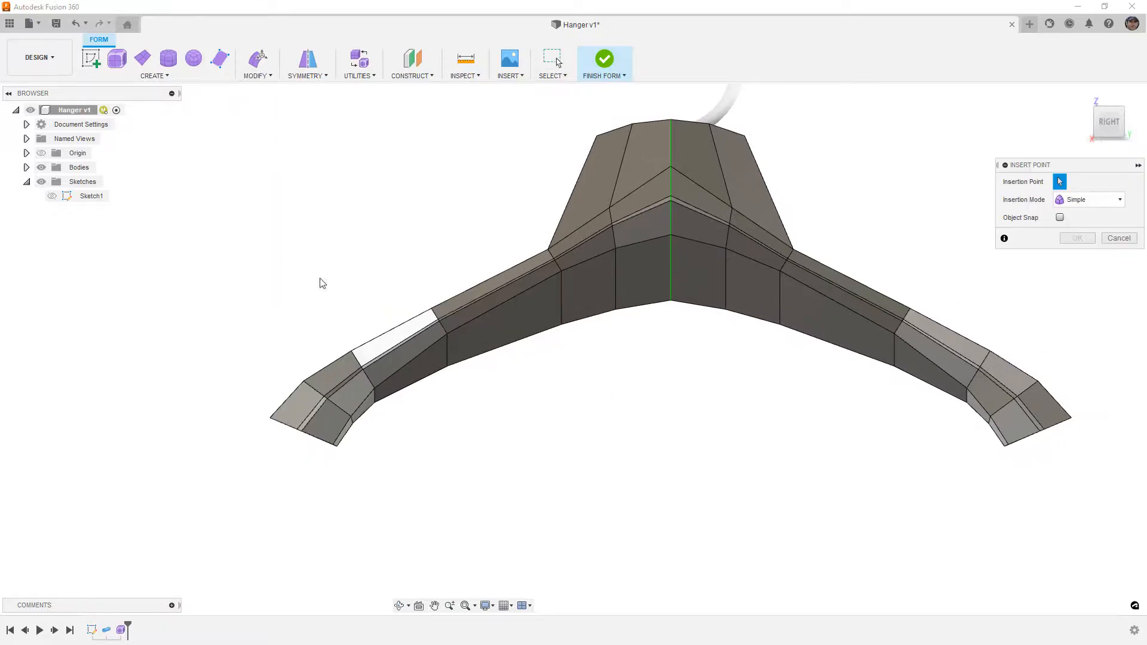
pyautogui.click(453, 327)
pyautogui.scroll(5, 362, 388)
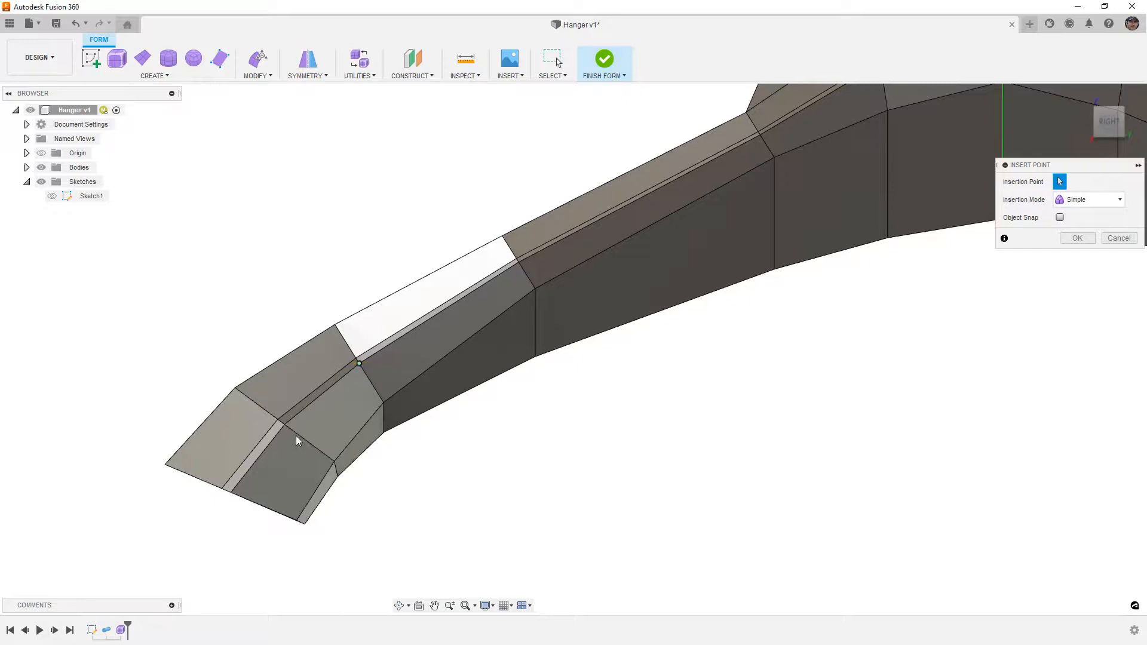
pyautogui.click(276, 441)
pyautogui.click(263, 510)
pyautogui.scroll(-5, 267, 504)
pyautogui.keyDown('shift'); pyautogui.moveTo(267, 504); pyautogui.dragTo(351, 481, button='middle'); pyautogui.keyUp('shift')
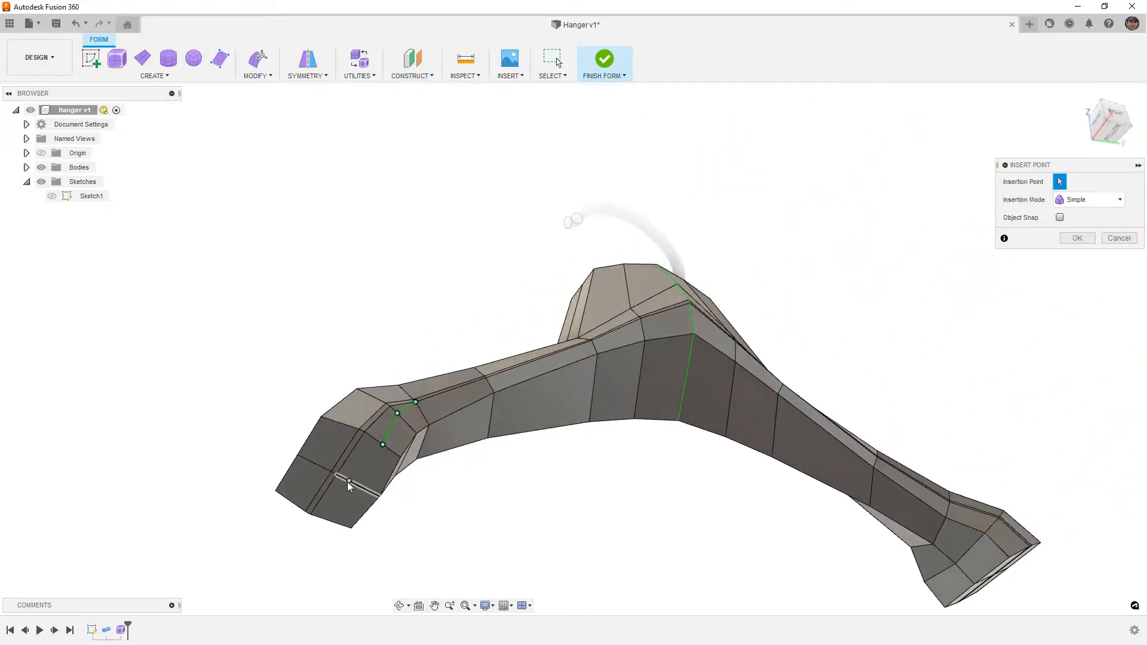
pyautogui.click(358, 485)
pyautogui.click(333, 523)
# - Continue the insertion points up the tip's opposite side to the lower side loop and create the connecting edges
pyautogui.keyDown('shift'); pyautogui.moveTo(333, 523); pyautogui.dragTo(598, 358, button='middle'); pyautogui.keyUp('shift')
pyautogui.click(1109, 122)
pyautogui.moveTo(856, 385); pyautogui.dragTo(723, 533, button='middle')
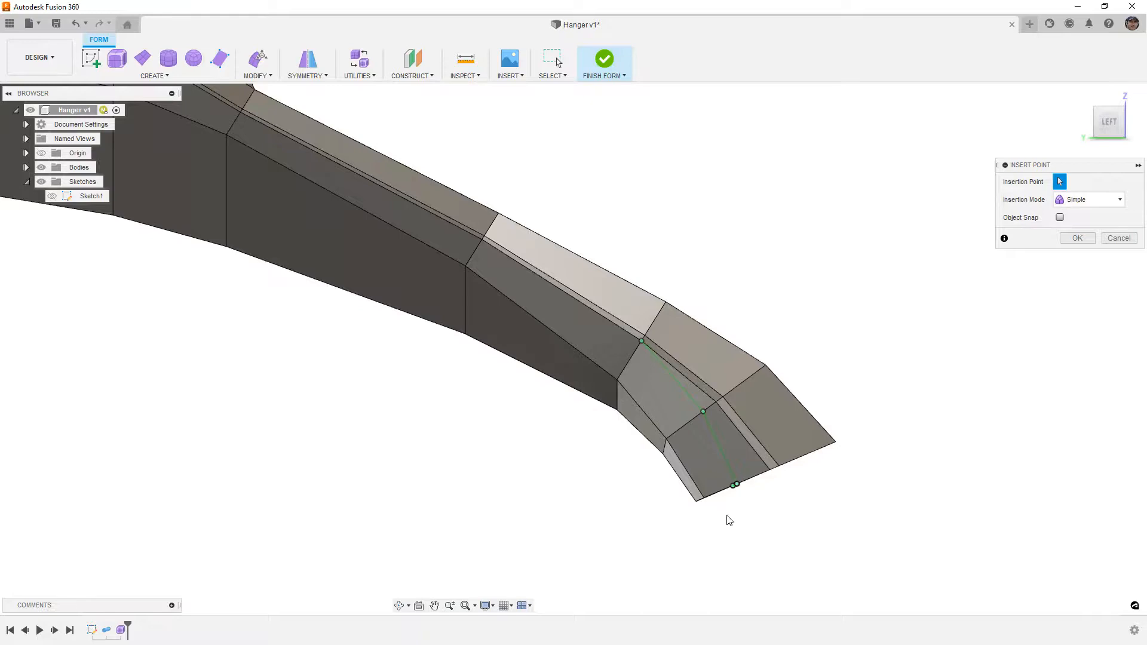
pyautogui.scroll(5, 743, 482)
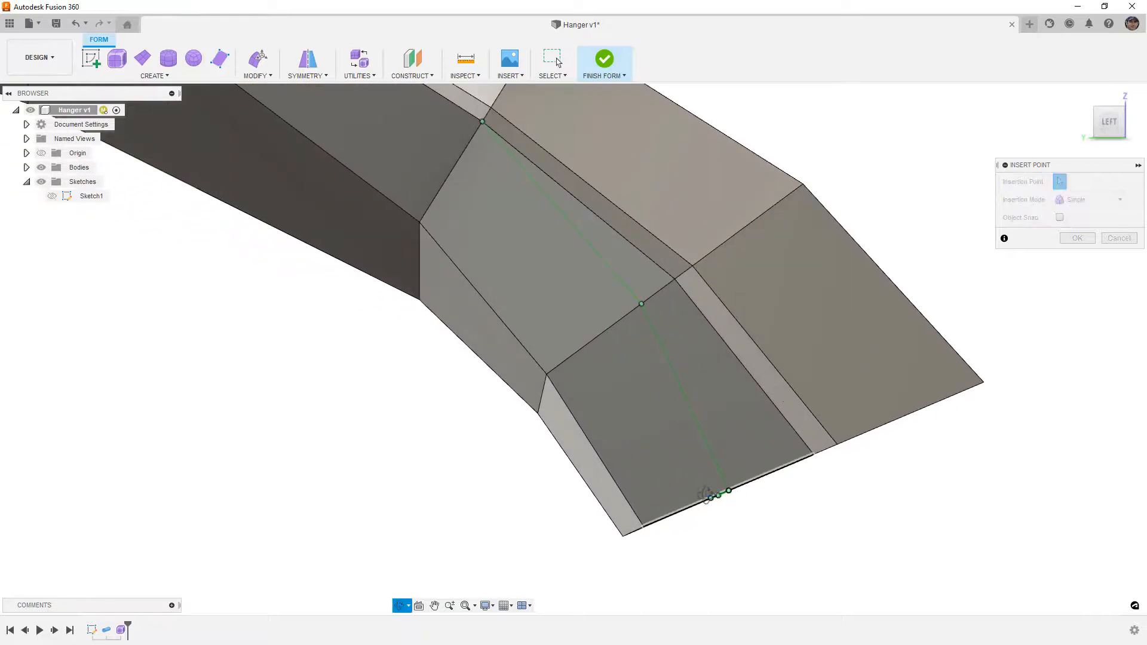
pyautogui.scroll(-5, 717, 493)
pyautogui.scroll(1, 600, 389)
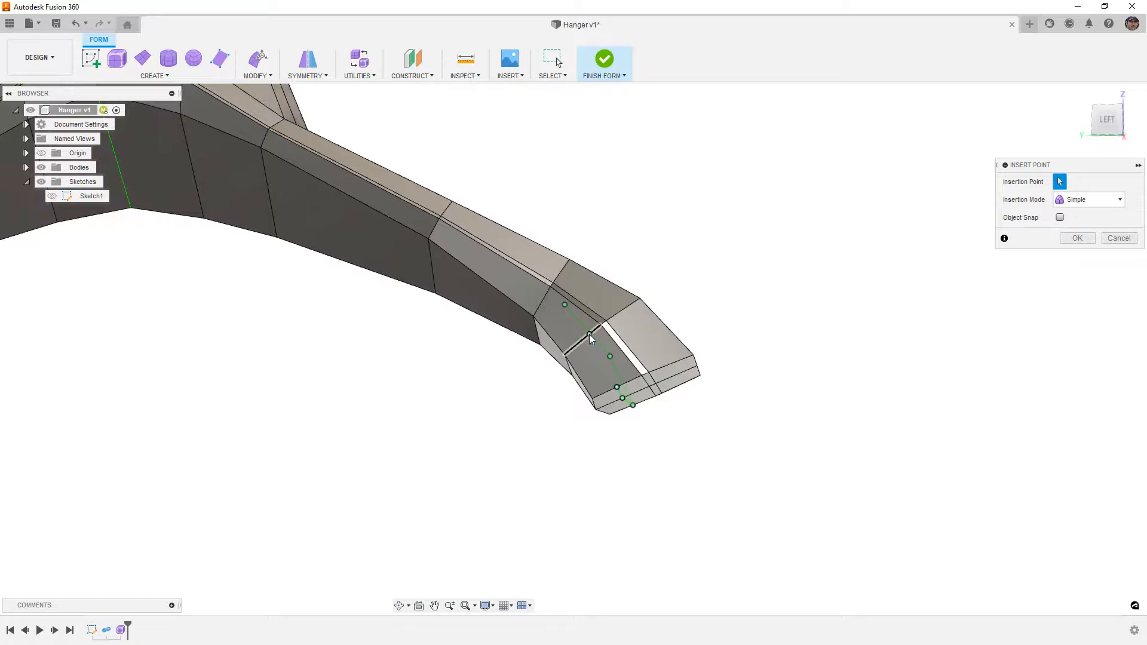
pyautogui.click(590, 336)
pyautogui.click(551, 288)
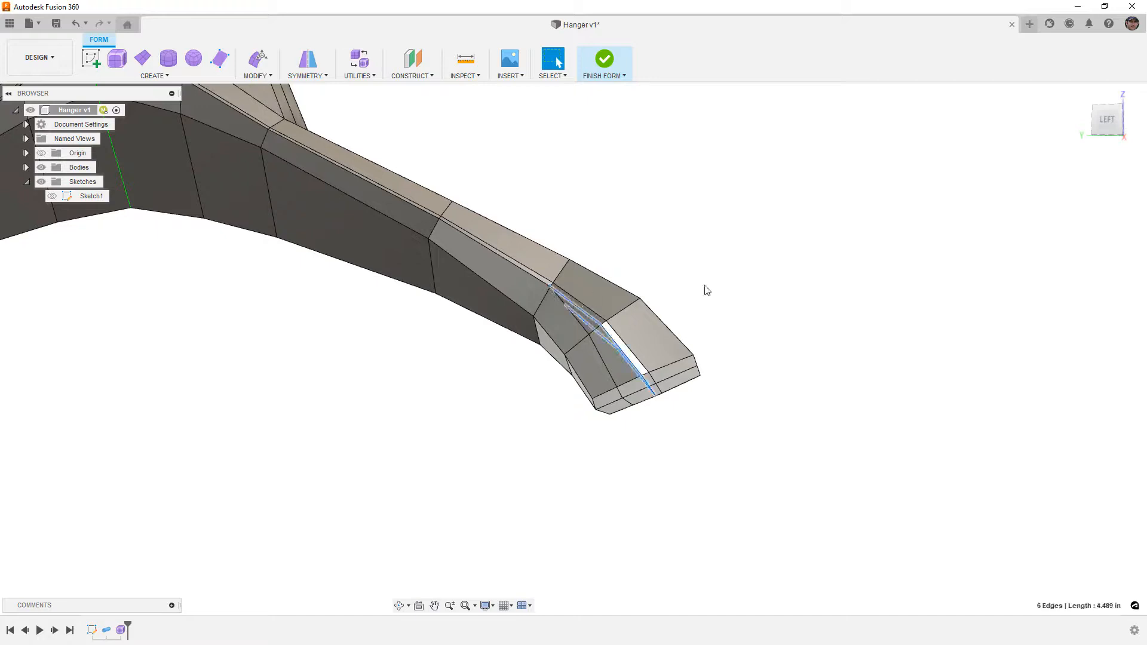
# - Clear the selection, return to smooth display, and examine the refined arm tip and whole hanger with mesh edges hidden and shown
pyautogui.moveTo(816, 329)
pyautogui.keyDown('shift'); pyautogui.mouseDown(button='middle')
pyautogui.moveTo(763, 284)
pyautogui.moveTo(794, 302)
pyautogui.moveTo(798, 325)
pyautogui.moveTo(771, 405)
pyautogui.moveTo(672, 381)
pyautogui.moveTo(510, 402)
pyautogui.moveTo(529, 398)
pyautogui.mouseUp(button='middle'); pyautogui.keyUp('shift')
pyautogui.press('Escape')
pyautogui.press('Escape')
pyautogui.hotkey('alt', '3')
pyautogui.hotkey('ctrl', '4')
pyautogui.scroll(-2, 718, 388)
pyautogui.scroll(3, 568, 392)
pyautogui.moveTo(705, 381); pyautogui.dragTo(443, 388, button='middle')
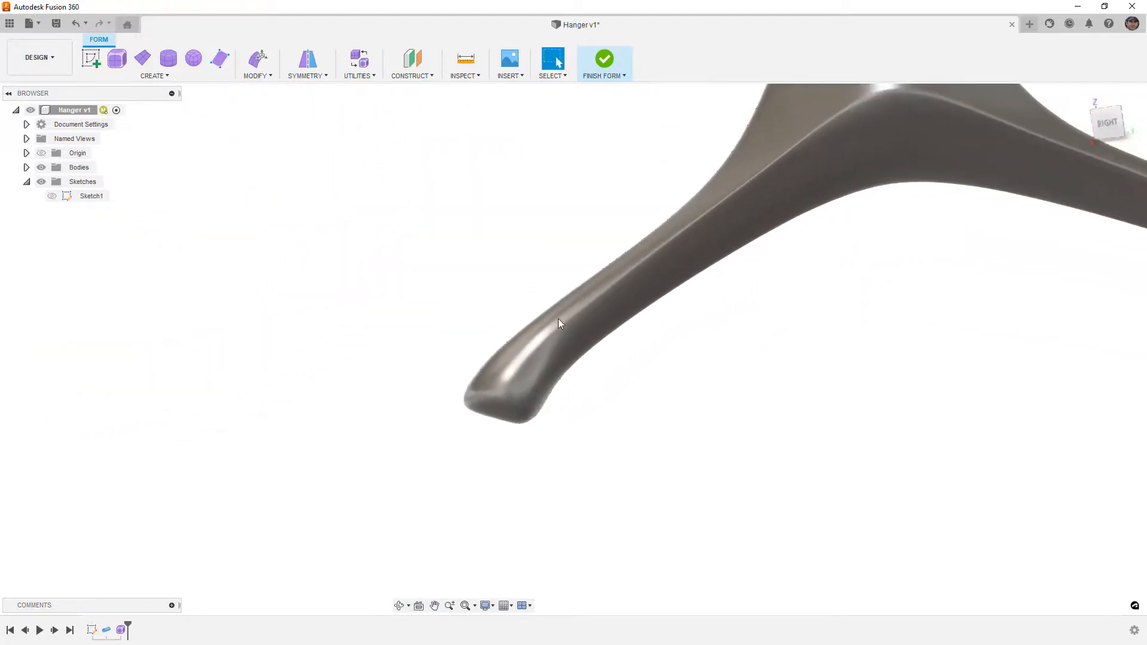
pyautogui.moveTo(790, 170); pyautogui.dragTo(672, 237, button='middle')
pyautogui.keyDown('shift'); pyautogui.moveTo(463, 394); pyautogui.dragTo(607, 395, button='middle'); pyautogui.keyUp('shift')
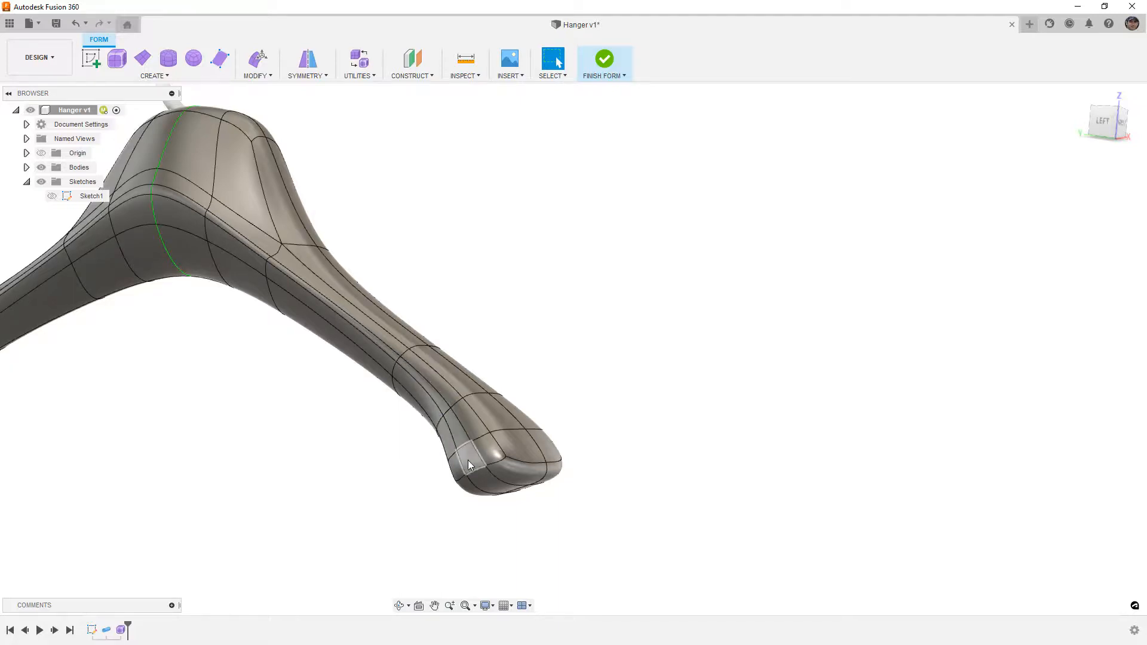
pyautogui.scroll(-8, 453, 426)
pyautogui.keyDown('shift'); pyautogui.moveTo(586, 371); pyautogui.dragTo(557, 332, button='middle'); pyautogui.keyUp('shift')
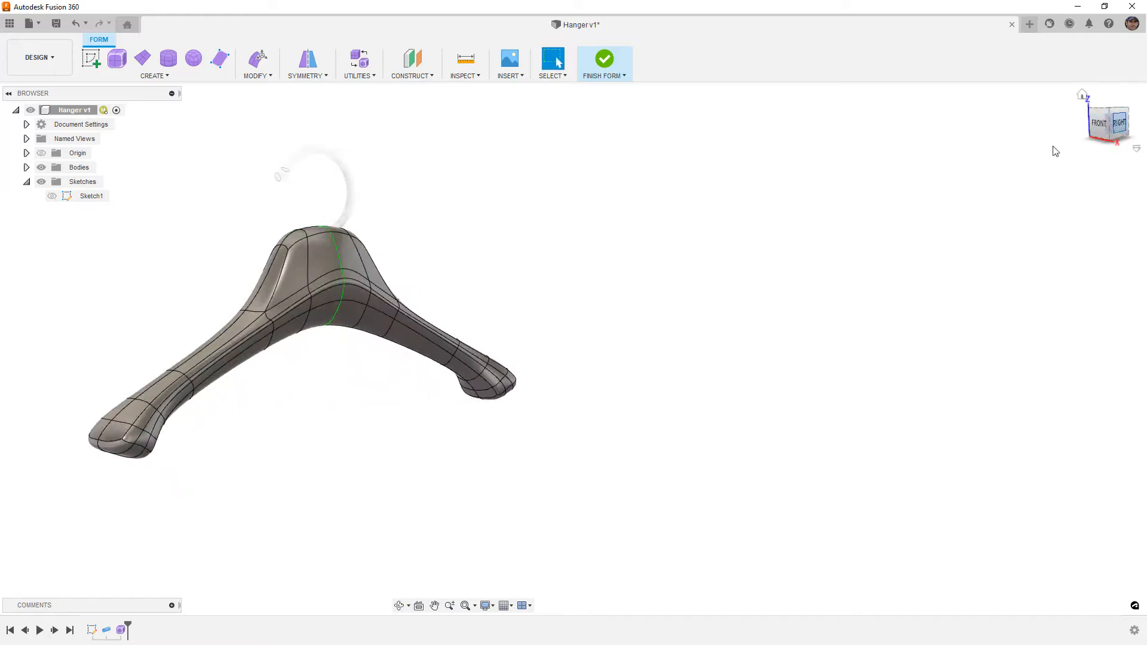
# - Compare the hanger body in box and smooth display from the right side, checking the edge spacing around the centre and arm junctions
pyautogui.click(1119, 123)
pyautogui.moveTo(758, 386); pyautogui.dragTo(520, 351, button='middle')
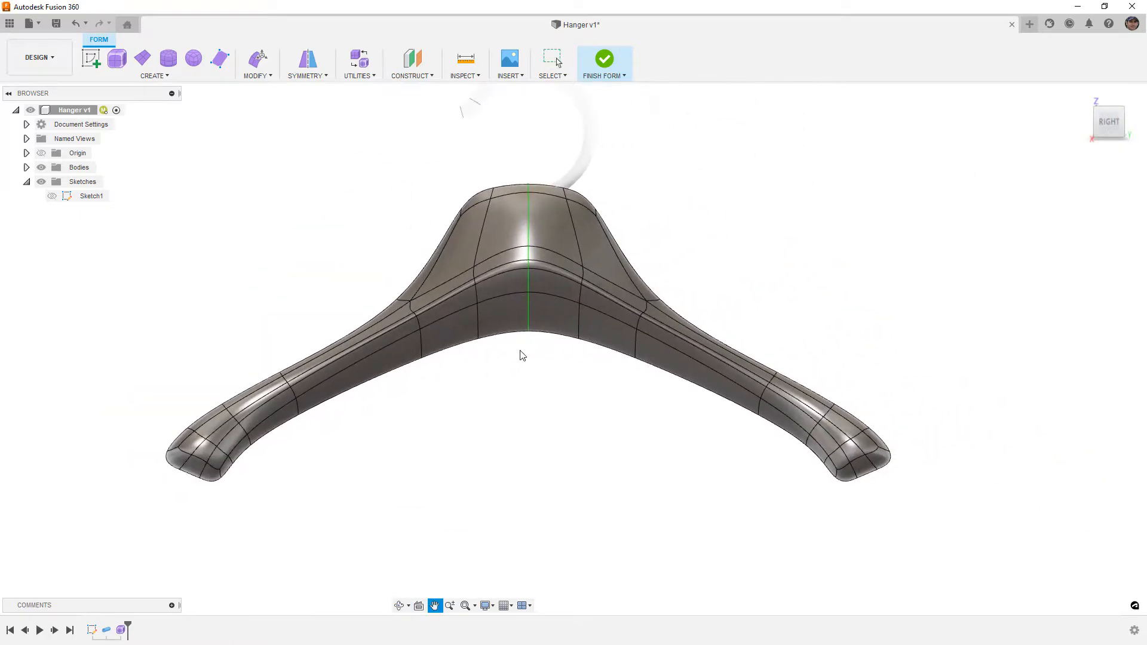
pyautogui.click(359, 76)
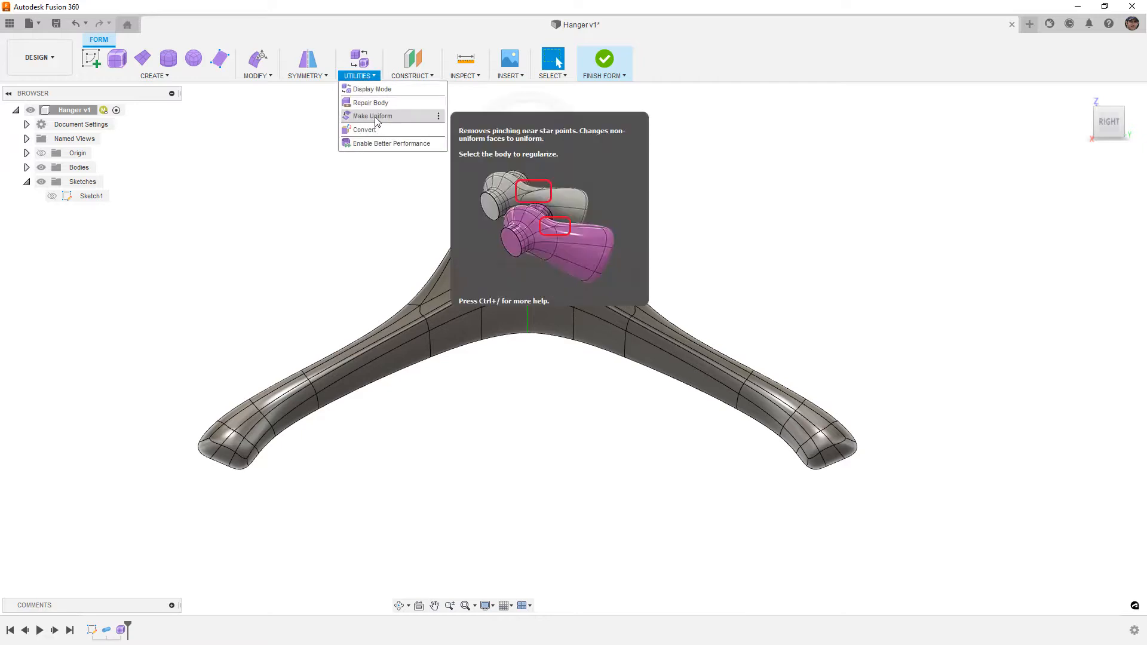
pyautogui.click(368, 202)
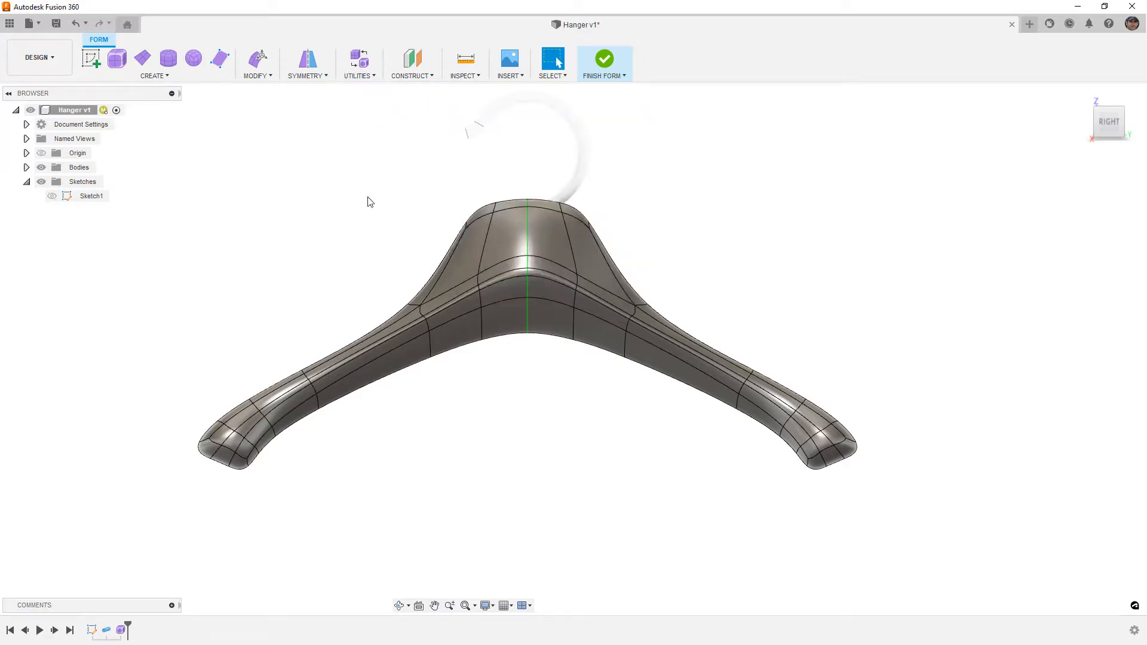
pyautogui.click(421, 306)
pyautogui.hotkey('alt', '1')
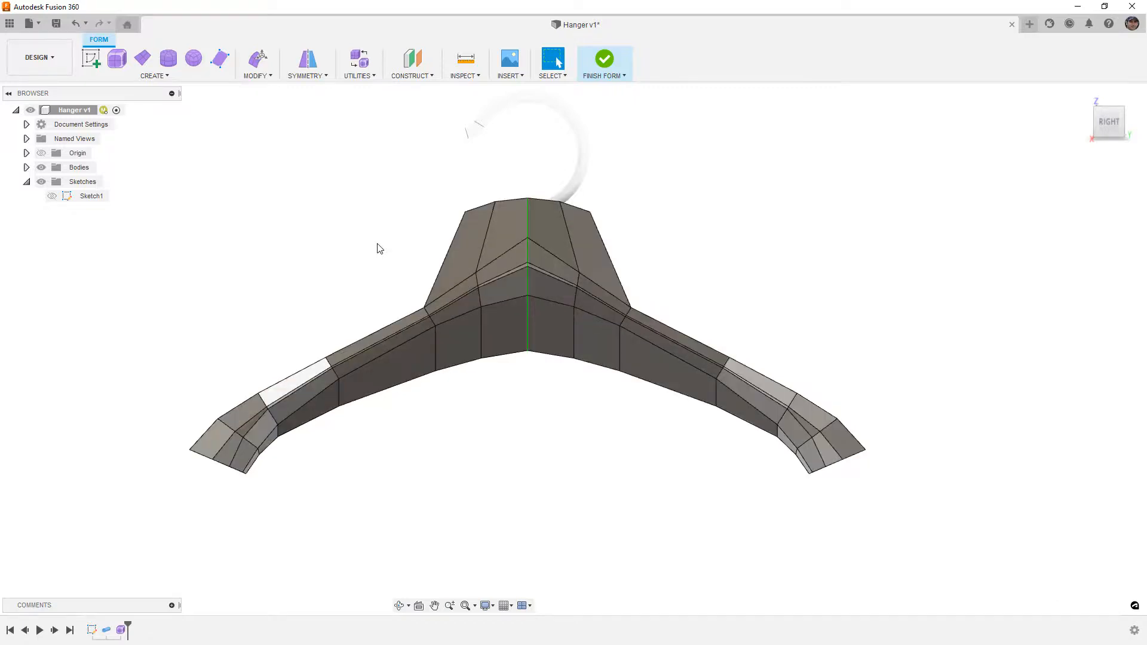
pyautogui.hotkey('alt', '3')
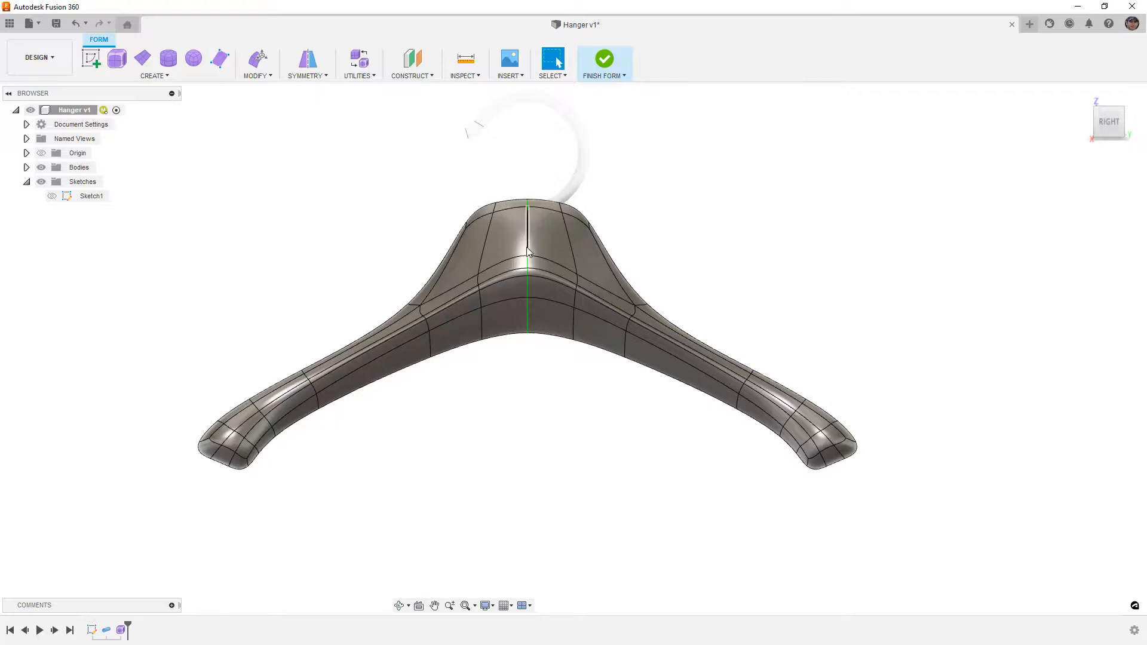
pyautogui.hotkey('alt', '1')
pyautogui.click(528, 216)
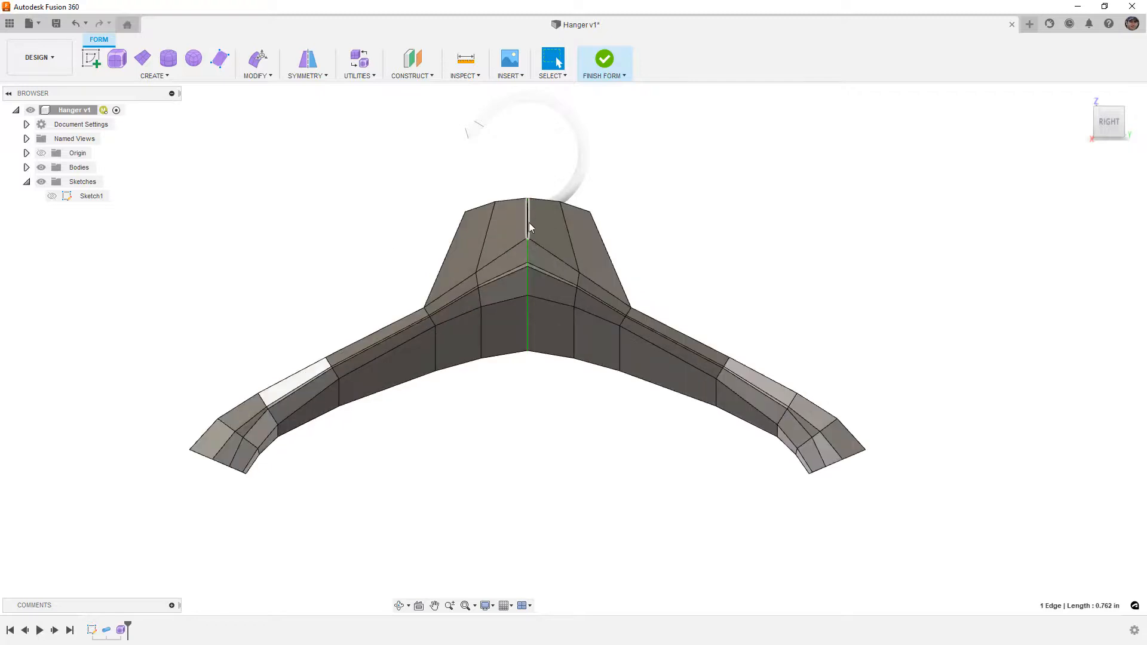
pyautogui.hotkey('alt', '3')
pyautogui.hotkey('alt', '1')
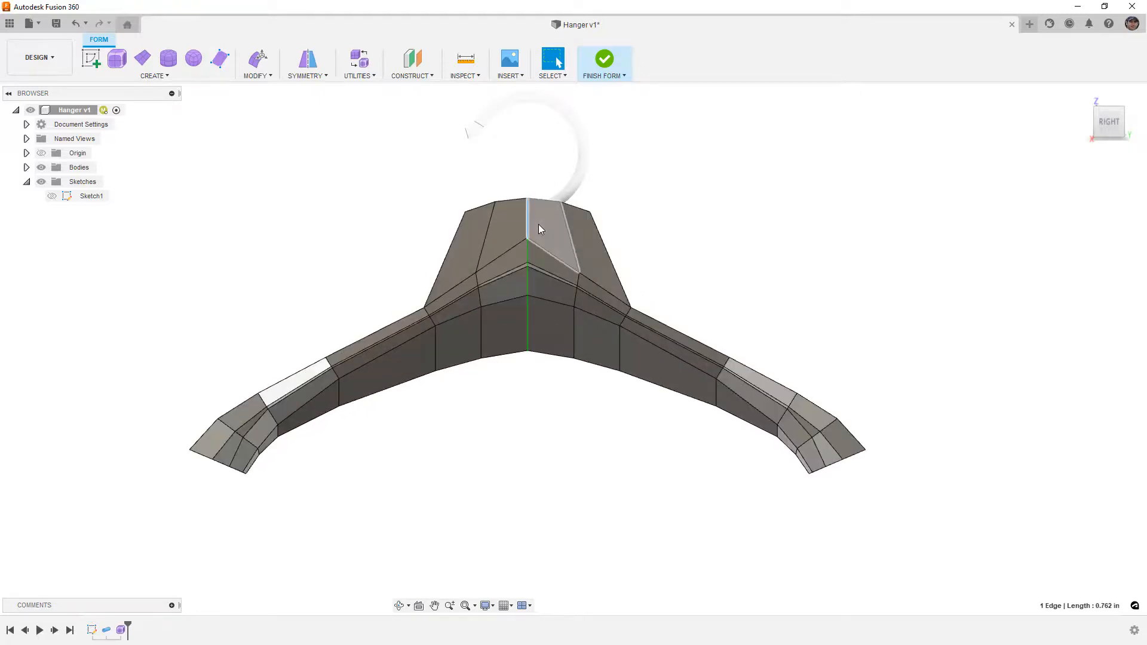
pyautogui.hotkey('alt', '3')
# - Apply Make Uniform to the hanger's T-spline body
pyautogui.click(353, 237)
pyautogui.click(351, 76)
pyautogui.click(372, 116)
pyautogui.click(546, 288)
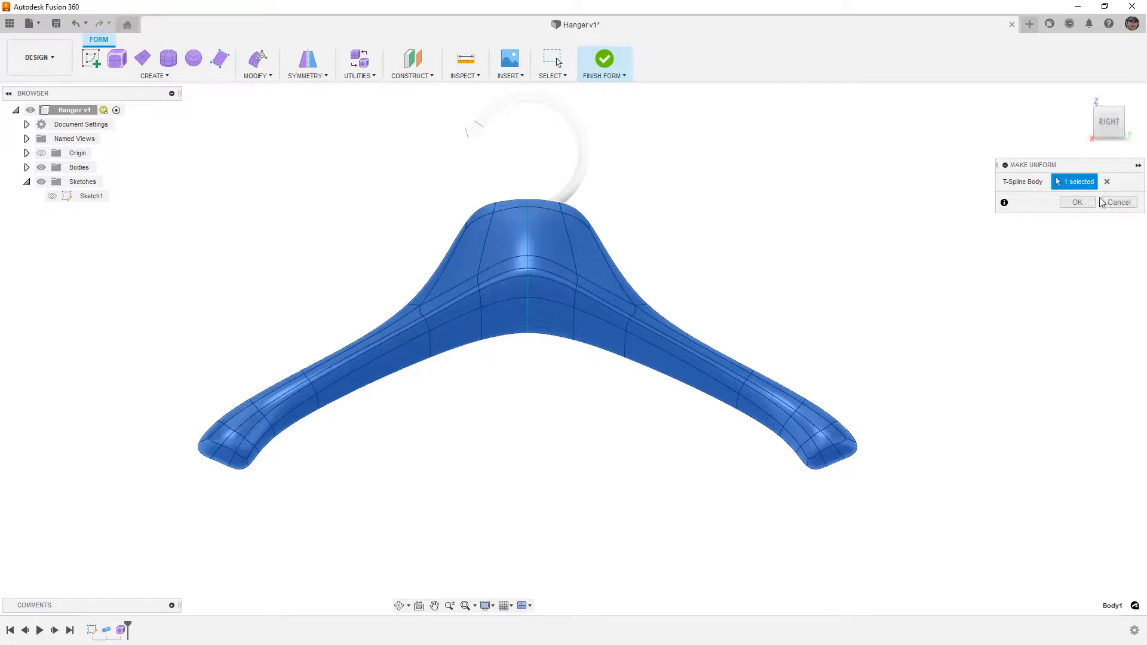
pyautogui.click(1079, 203)
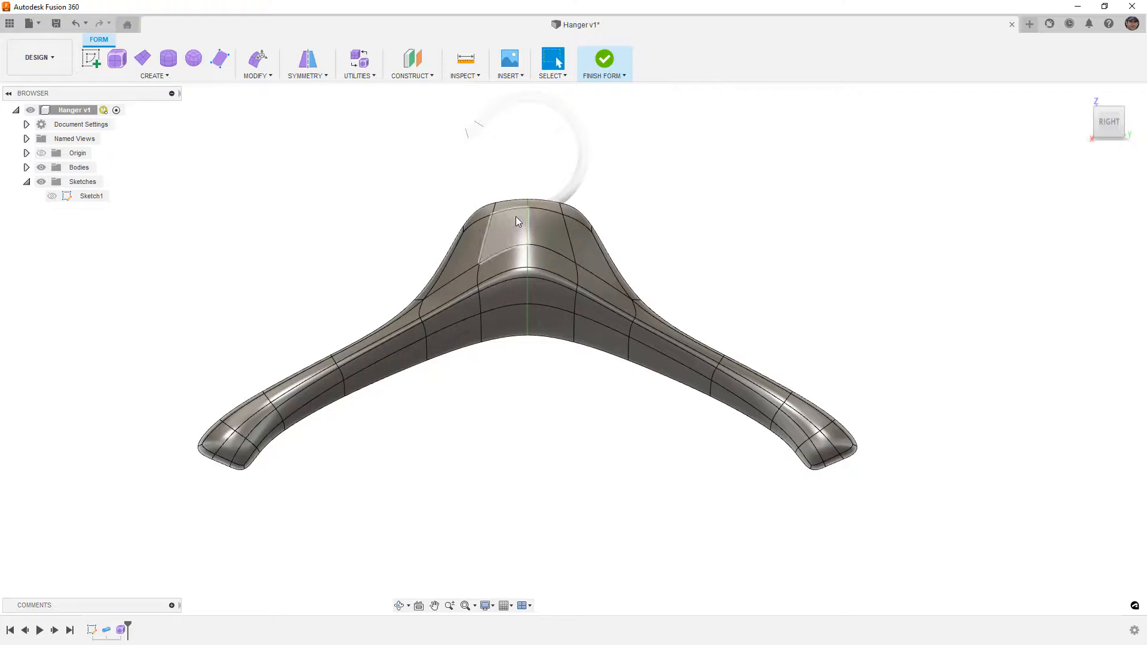
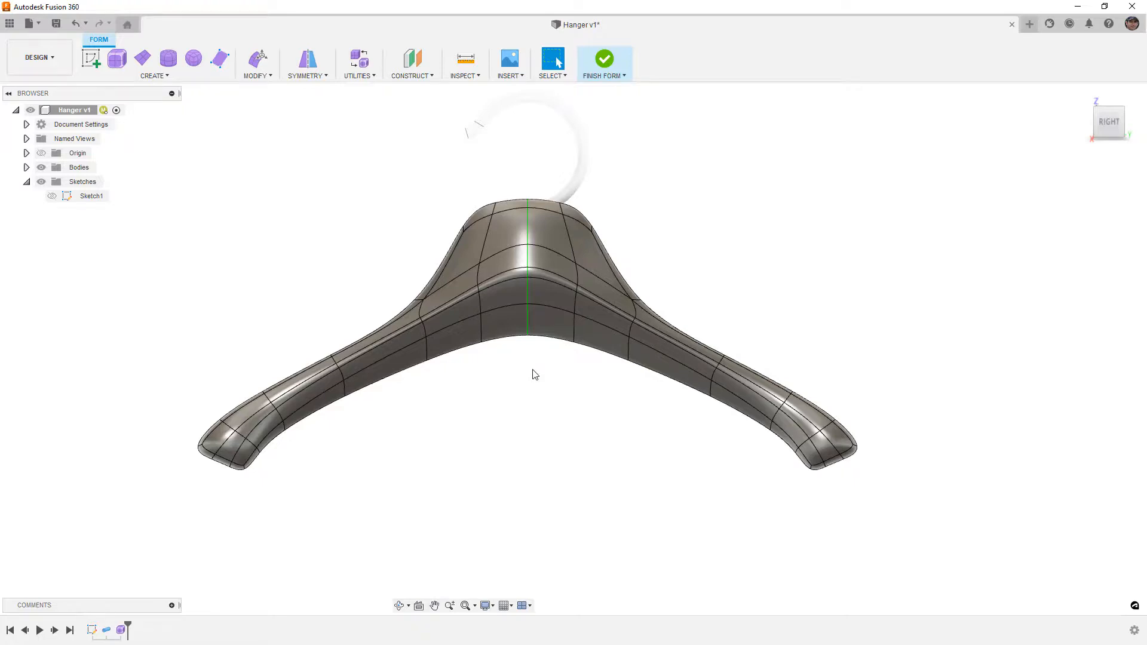
# - Inspect the hanger's surface and arm shading in shaded display without edges, from an angled front view
pyautogui.hotkey('ctrl', '3')
pyautogui.keyDown('shift'); pyautogui.moveTo(511, 380); pyautogui.dragTo(531, 400, button='middle'); pyautogui.keyUp('shift')
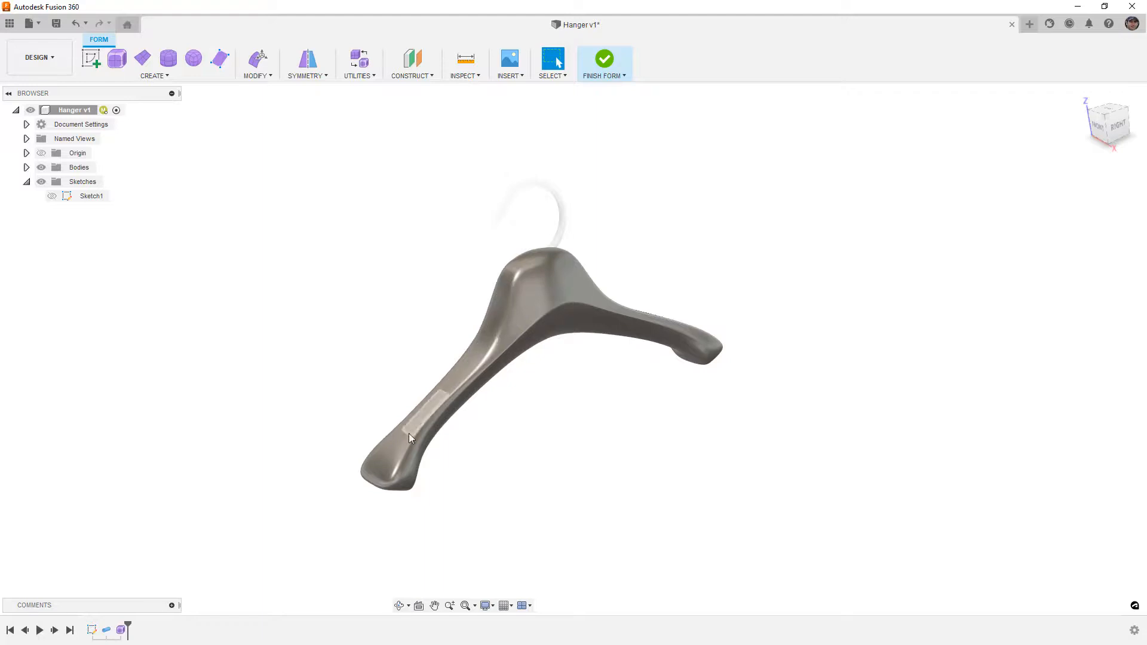
pyautogui.keyDown('shift'); pyautogui.moveTo(519, 326); pyautogui.dragTo(553, 375, button='middle'); pyautogui.keyUp('shift')
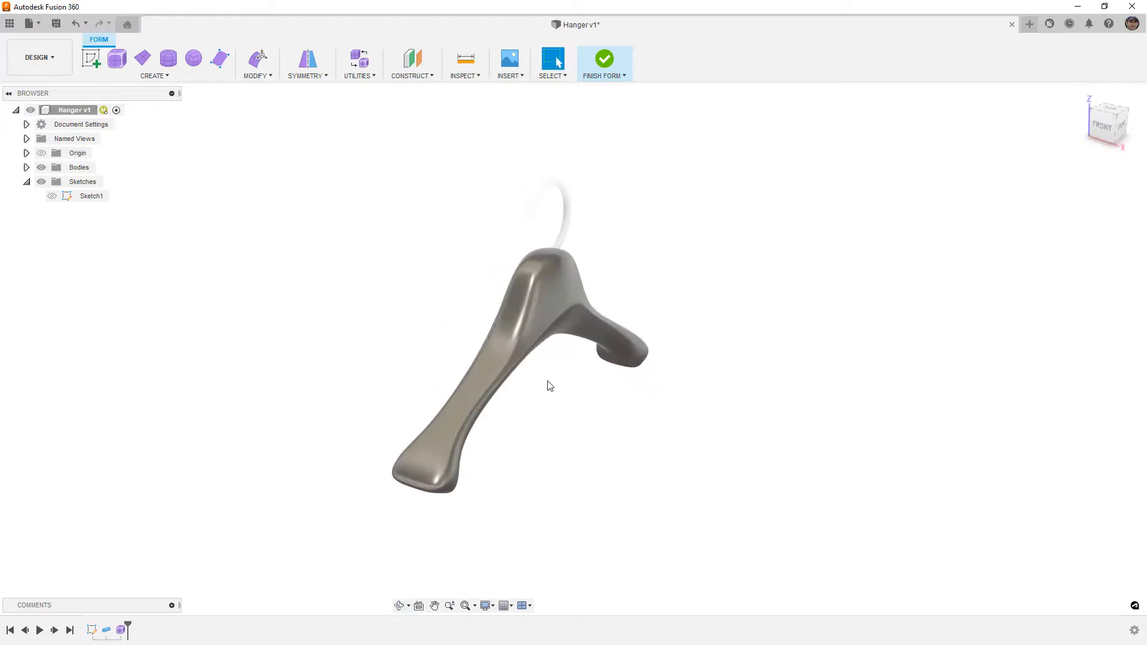
pyautogui.scroll(3, 508, 359)
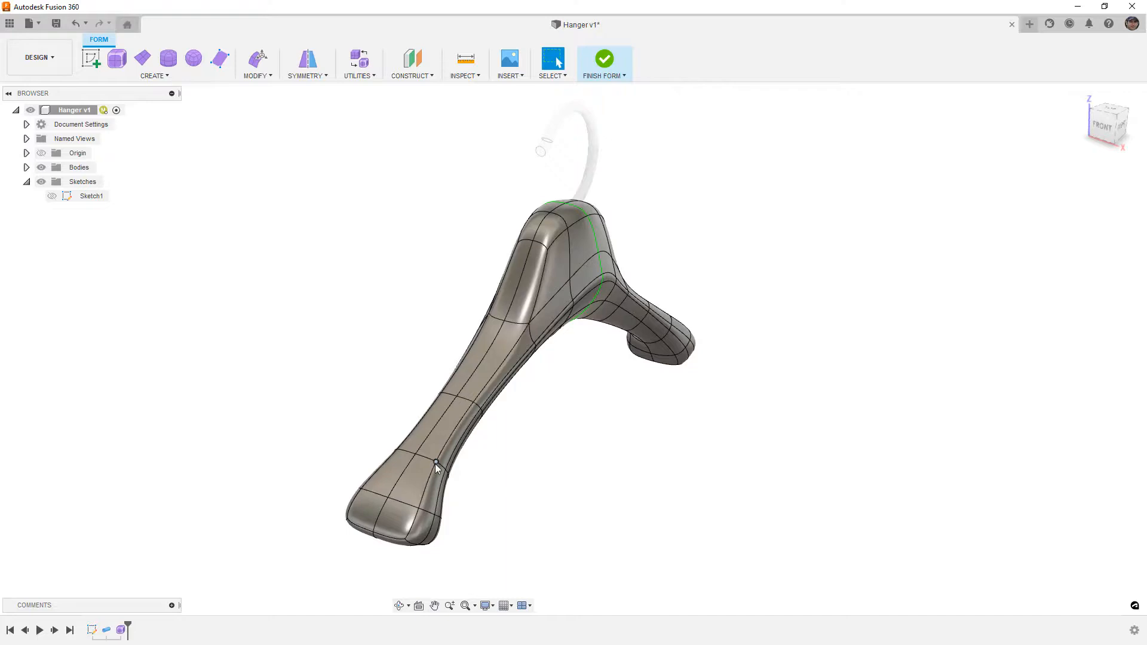
pyautogui.moveTo(490, 424)
pyautogui.keyDown('shift'); pyautogui.mouseDown(button='middle')
pyautogui.moveTo(468, 402)
pyautogui.moveTo(488, 424)
pyautogui.mouseUp(button='middle'); pyautogui.keyUp('shift')
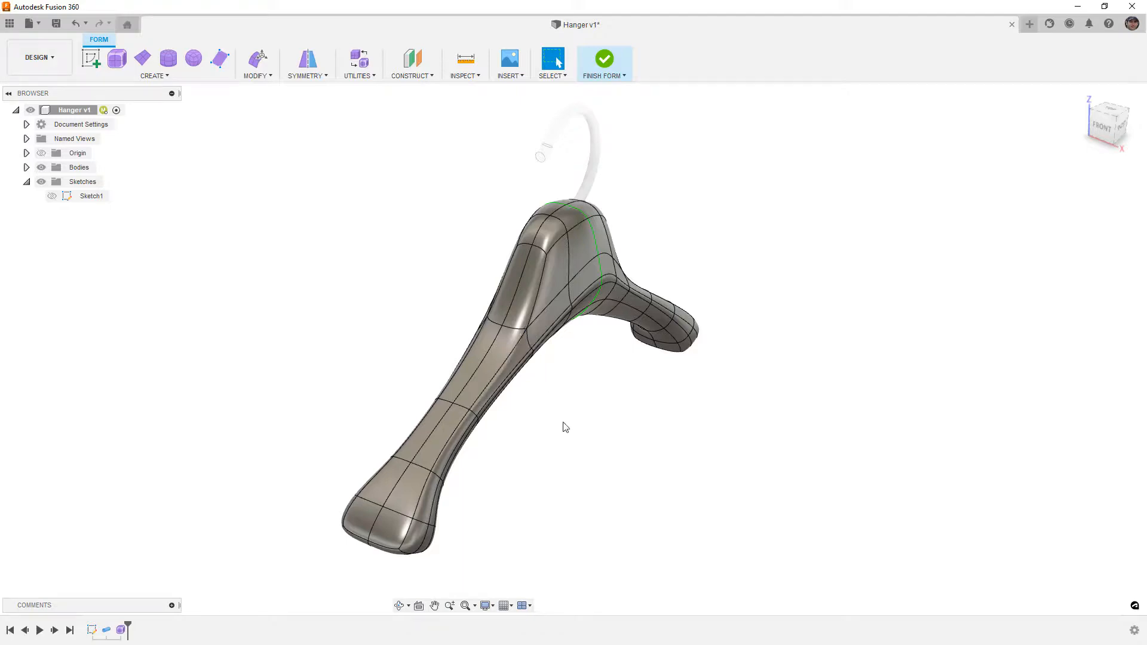
# - Insert a simple single-sided edge beside the four-edge run along the top of the hanger arm, at insert location 0.266
pyautogui.click(258, 71)
pyautogui.click(268, 116)
pyautogui.doubleClick(497, 368)
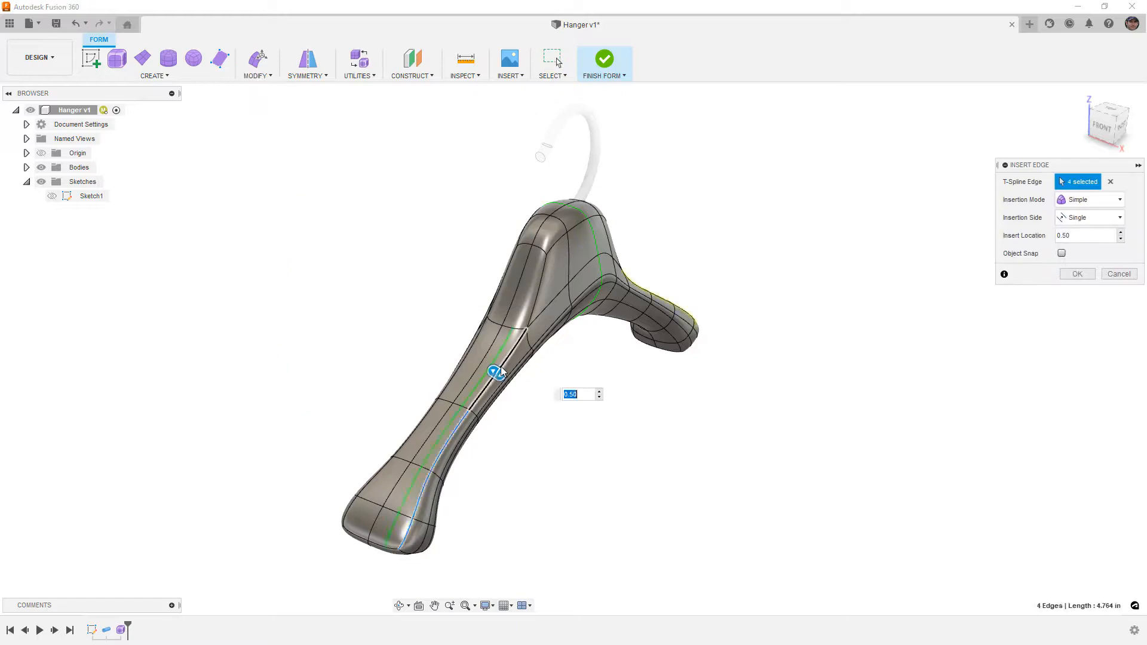
pyautogui.keyDown('shift'); pyautogui.moveTo(487, 436); pyautogui.dragTo(491, 393, button='middle'); pyautogui.keyUp('shift')
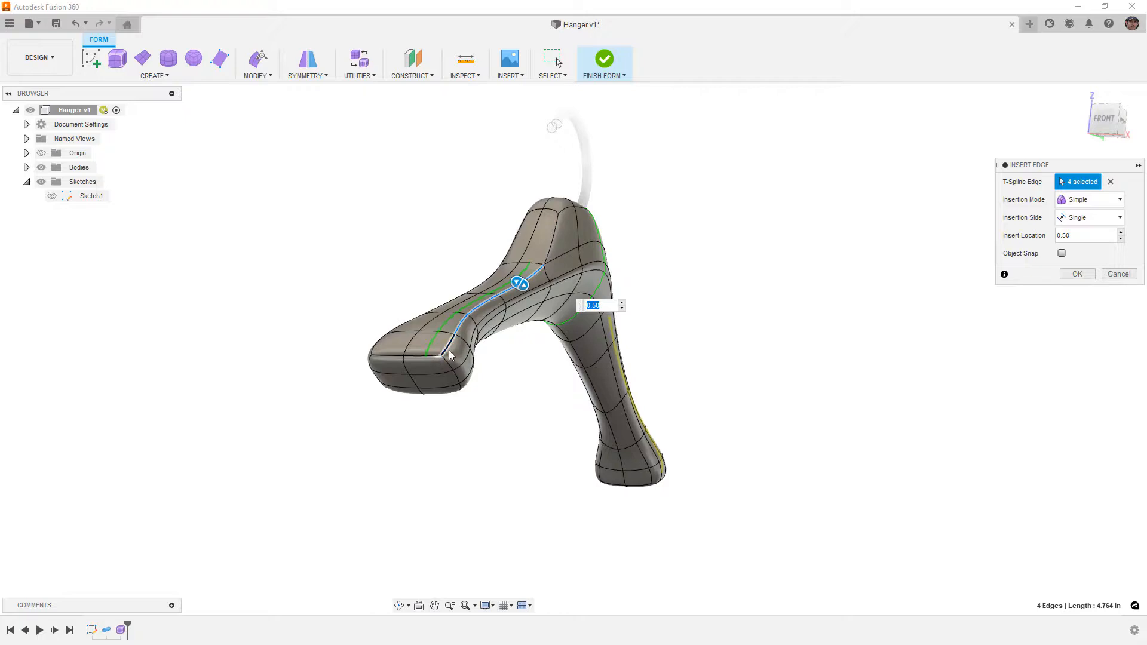
pyautogui.keyDown('shift'); pyautogui.moveTo(472, 351); pyautogui.dragTo(498, 388, button='middle'); pyautogui.keyUp('shift')
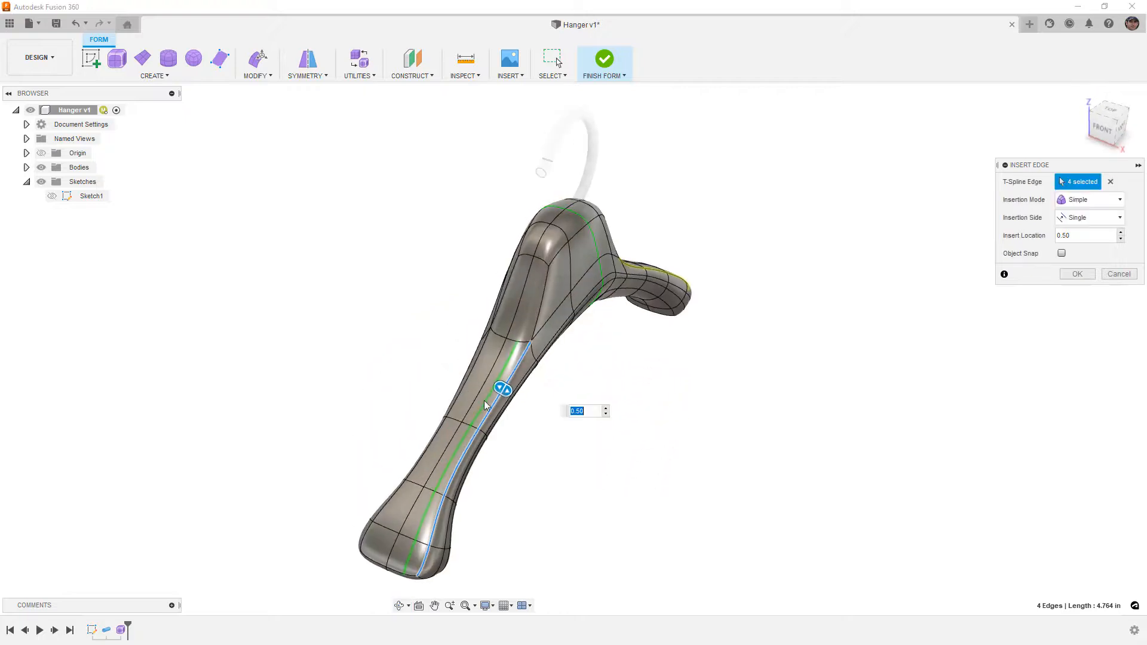
pyautogui.moveTo(501, 390); pyautogui.dragTo(504, 392)
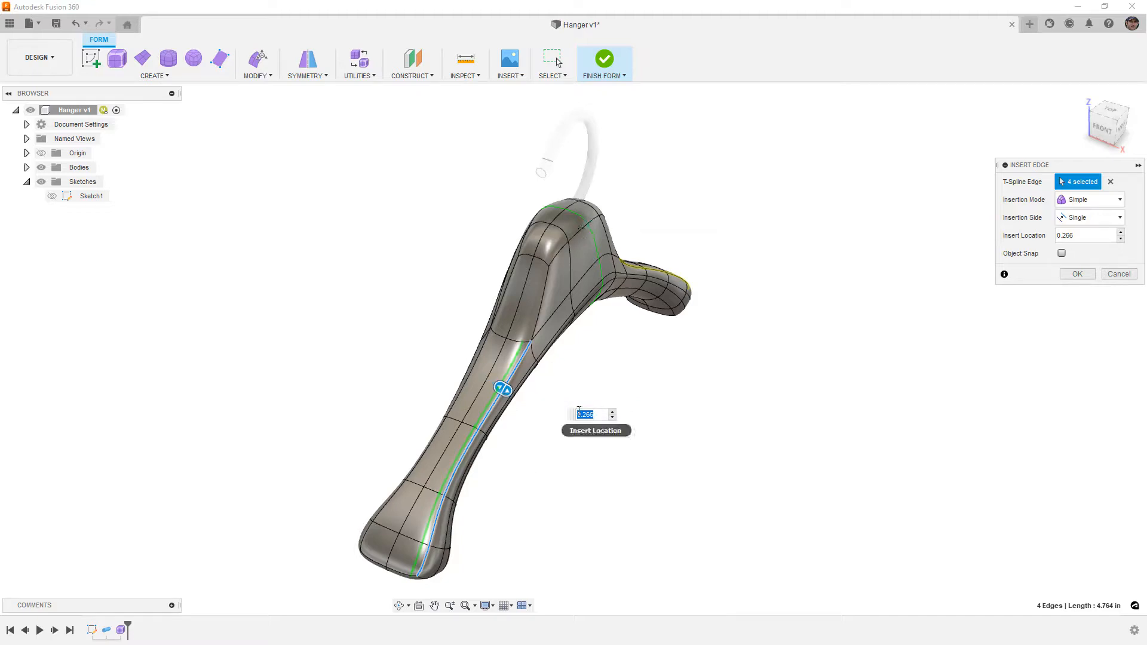
pyautogui.press('Return')
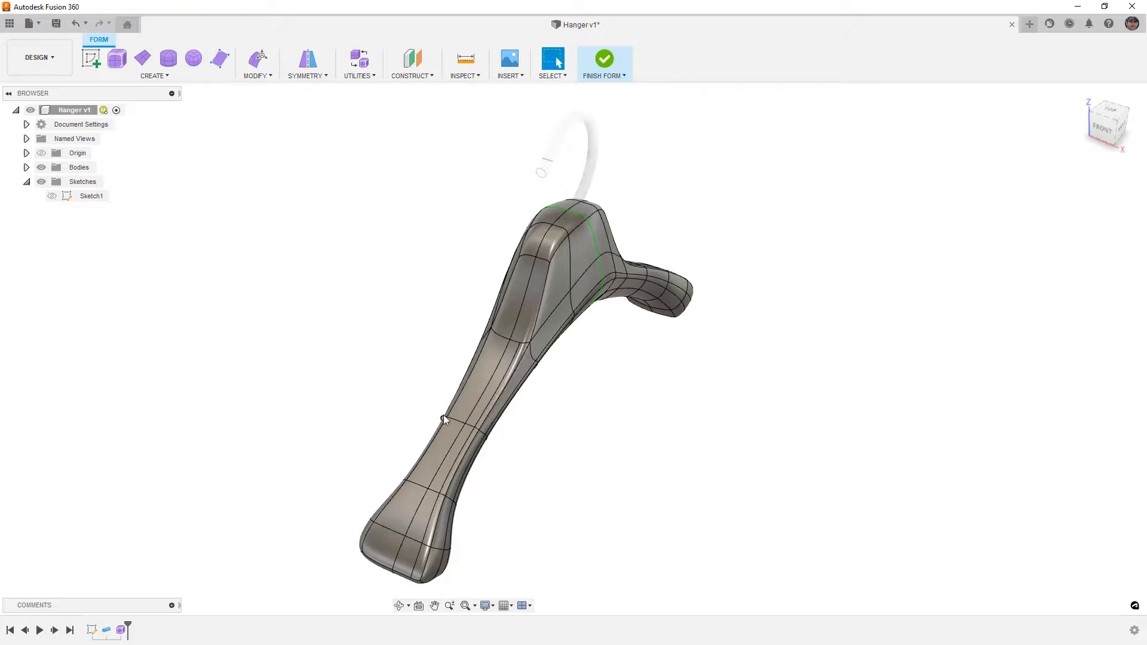
# - In box display, raise the inserted four-edge run on top of the hanger arm slightly with Edit Form
pyautogui.keyDown('shift'); pyautogui.moveTo(471, 459); pyautogui.dragTo(522, 411, button='middle'); pyautogui.keyUp('shift')
pyautogui.hotkey('alt', '1')
pyautogui.doubleClick(569, 325)
pyautogui.click(258, 58)
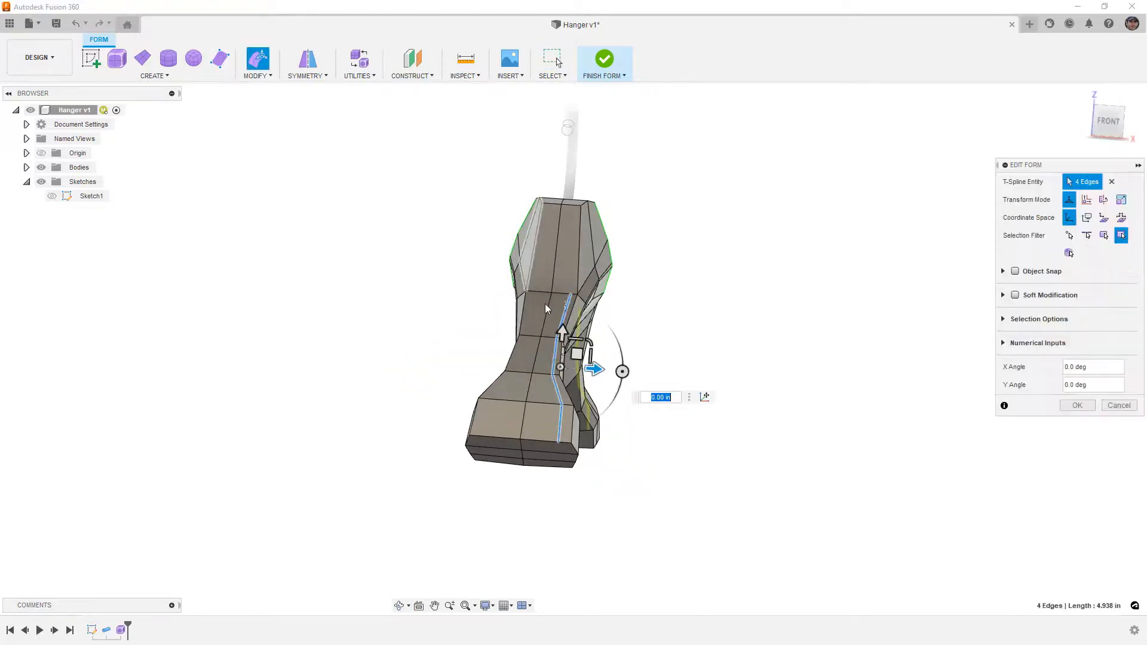
pyautogui.click(1109, 121)
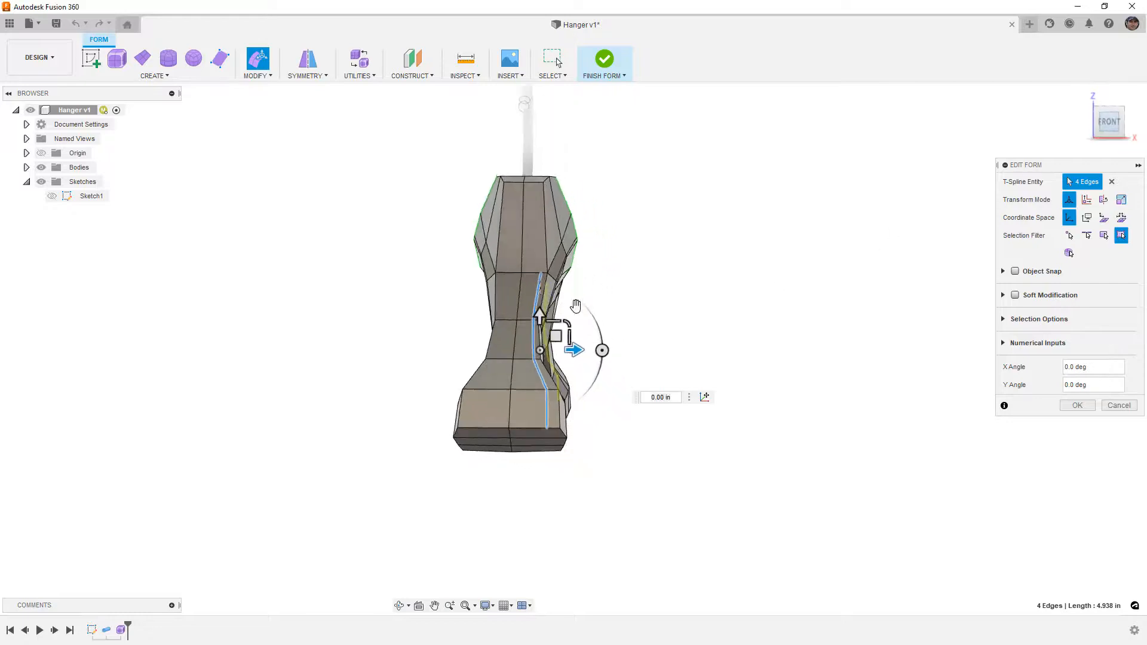
pyautogui.click(1133, 122)
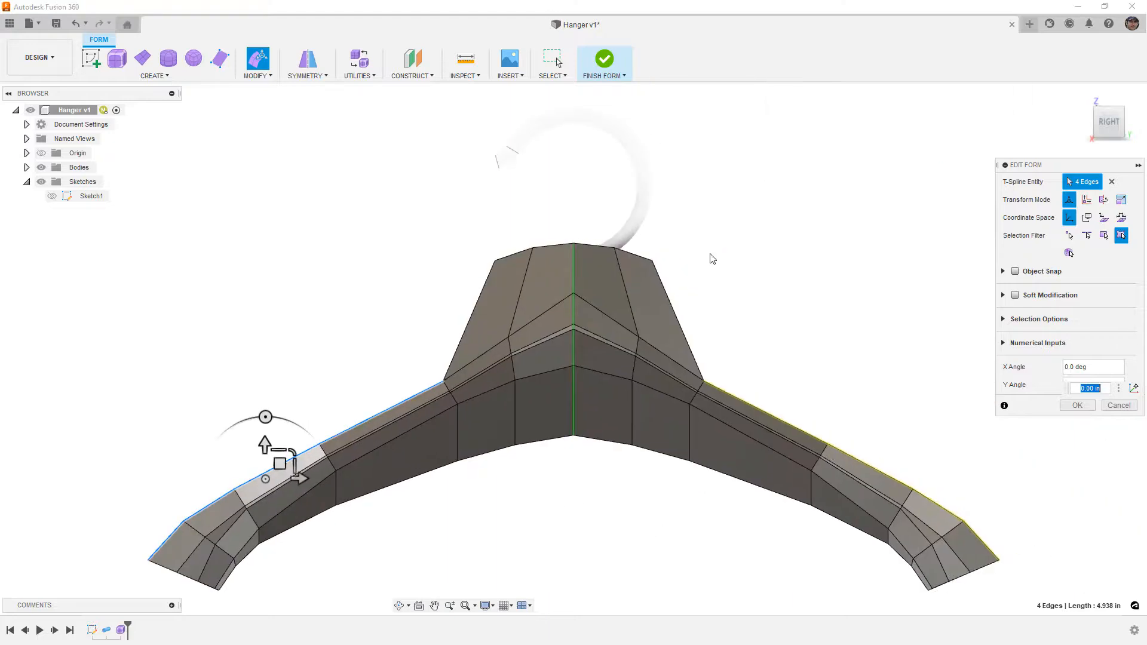
pyautogui.scroll(5, 379, 454)
pyautogui.moveTo(391, 352); pyautogui.dragTo(391, 351)
pyautogui.keyDown('shift'); pyautogui.moveTo(365, 400); pyautogui.dragTo(497, 385, button='middle'); pyautogui.keyUp('shift')
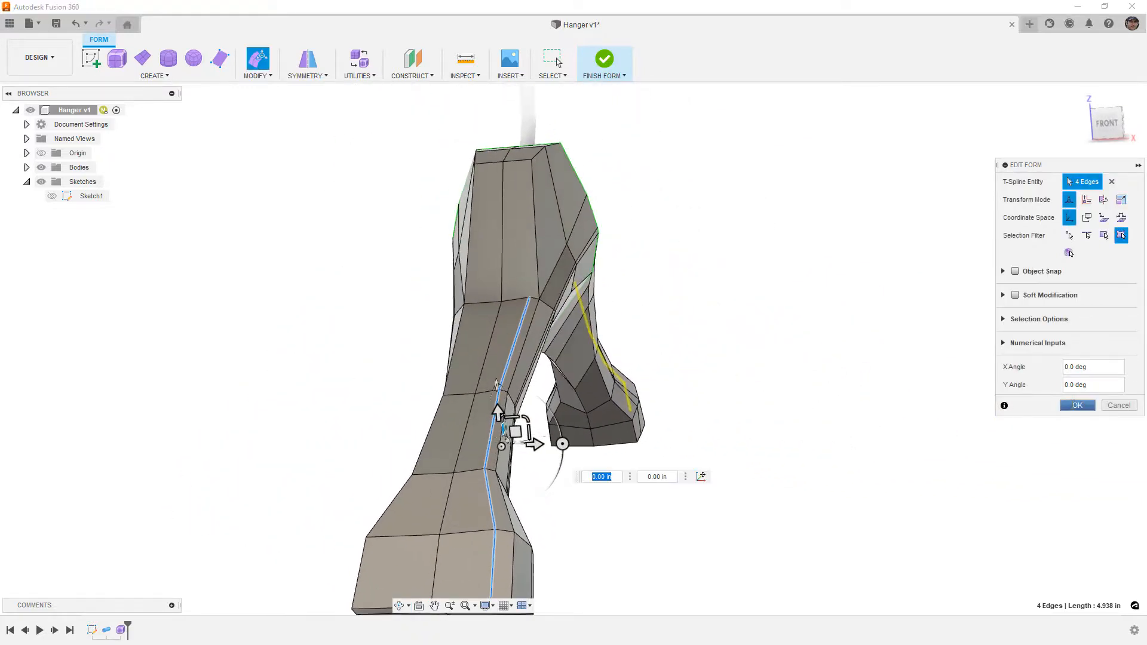
pyautogui.click(1077, 405)
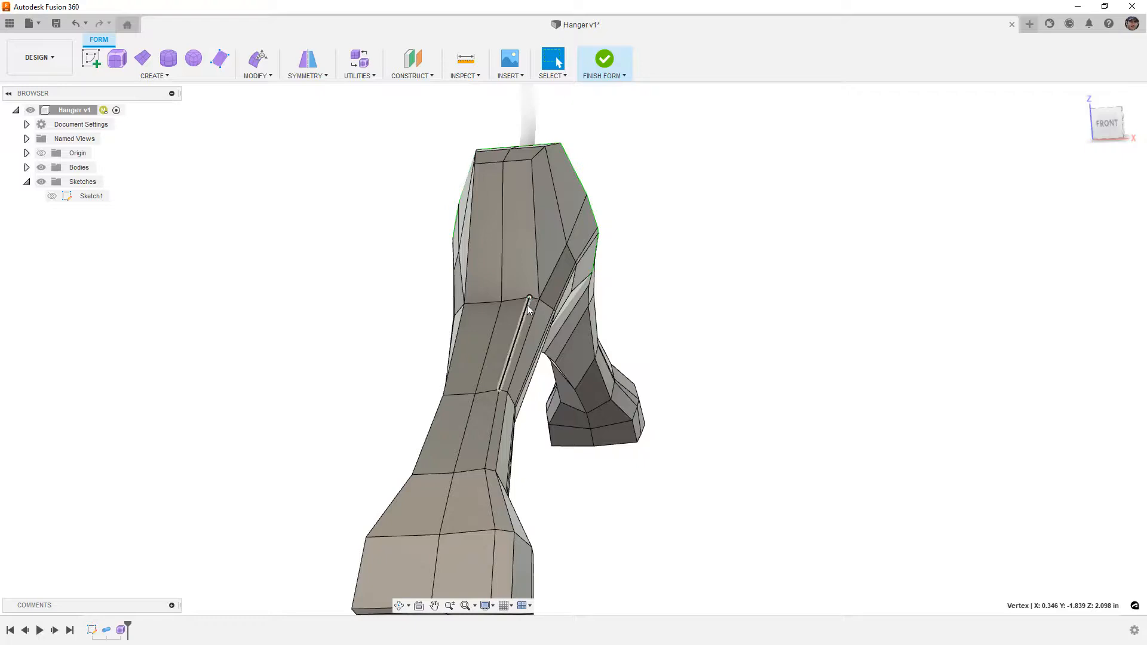
# - Examine the end of the inserted edge where the arm meets the shoulder, comparing box and smooth display
pyautogui.scroll(2, 530, 299)
pyautogui.scroll(2, 530, 297)
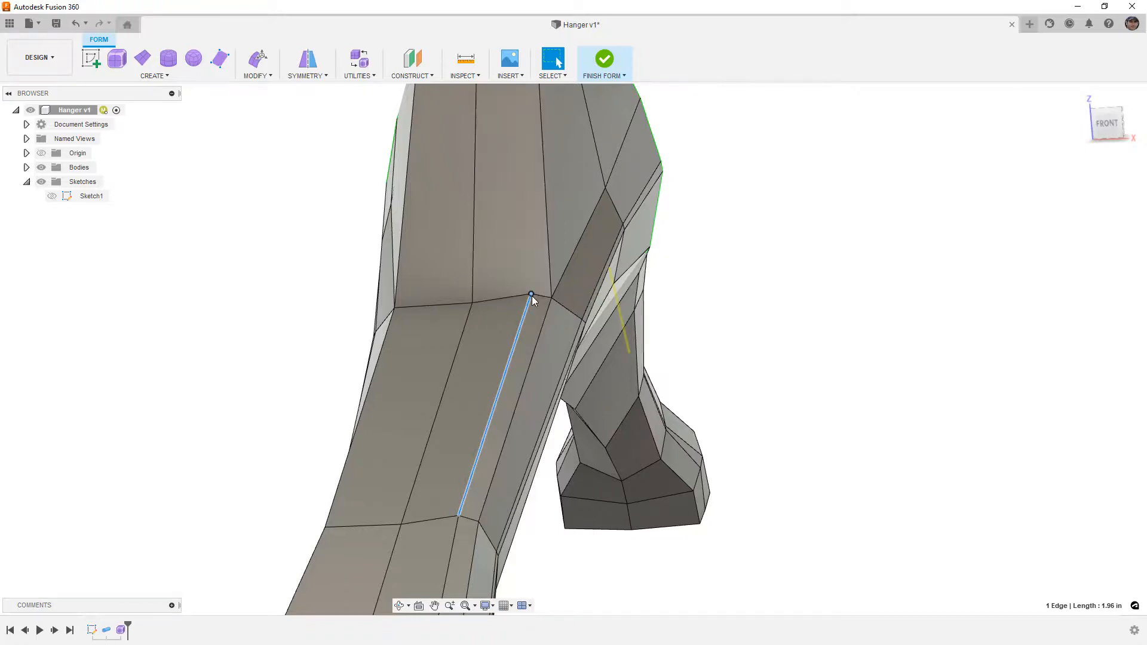
pyautogui.hotkey('alt', '3')
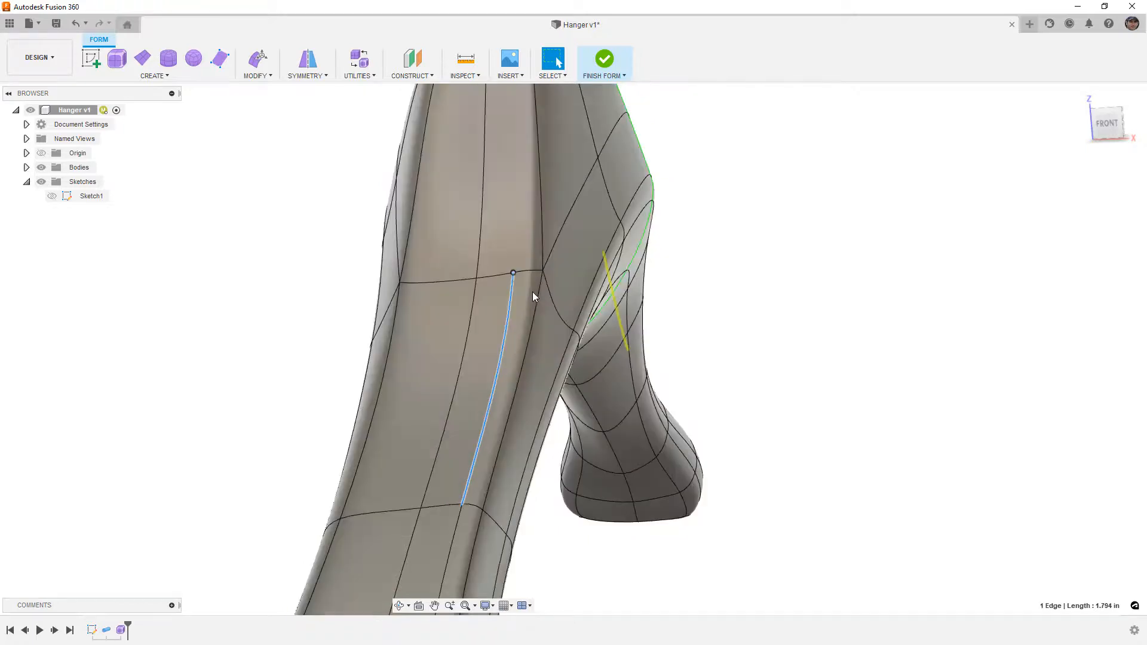
pyautogui.hotkey('alt', '1')
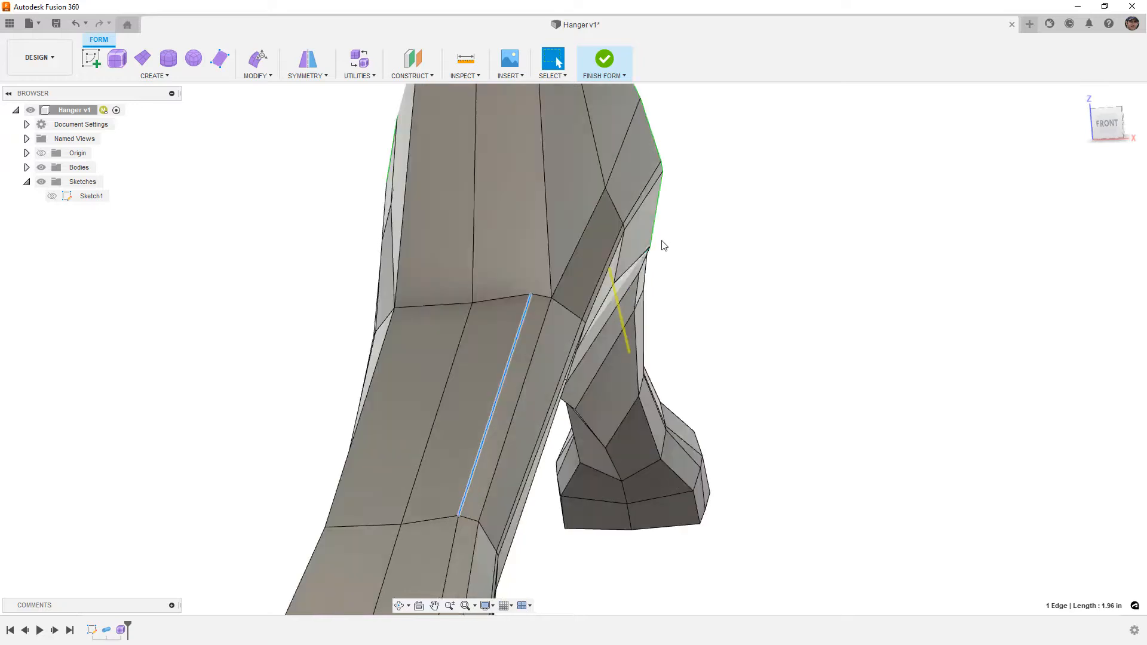
pyautogui.hotkey('alt', '3')
pyautogui.click(745, 248)
pyautogui.scroll(-5, 576, 293)
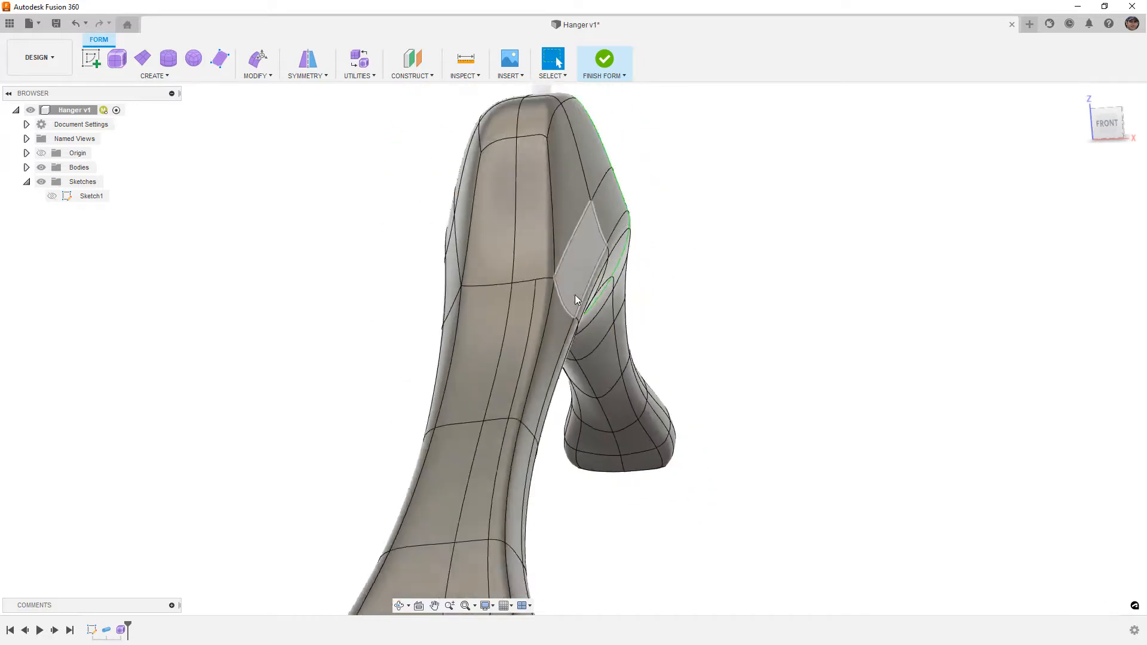
# - Continue the arm's inserted edge up the shoulder to the symmetry line at the top by inserting four connected points in Simple mode
pyautogui.keyDown('shift'); pyautogui.moveTo(584, 336); pyautogui.dragTo(578, 364, button='middle'); pyautogui.keyUp('shift')
pyautogui.hotkey('alt', '1')
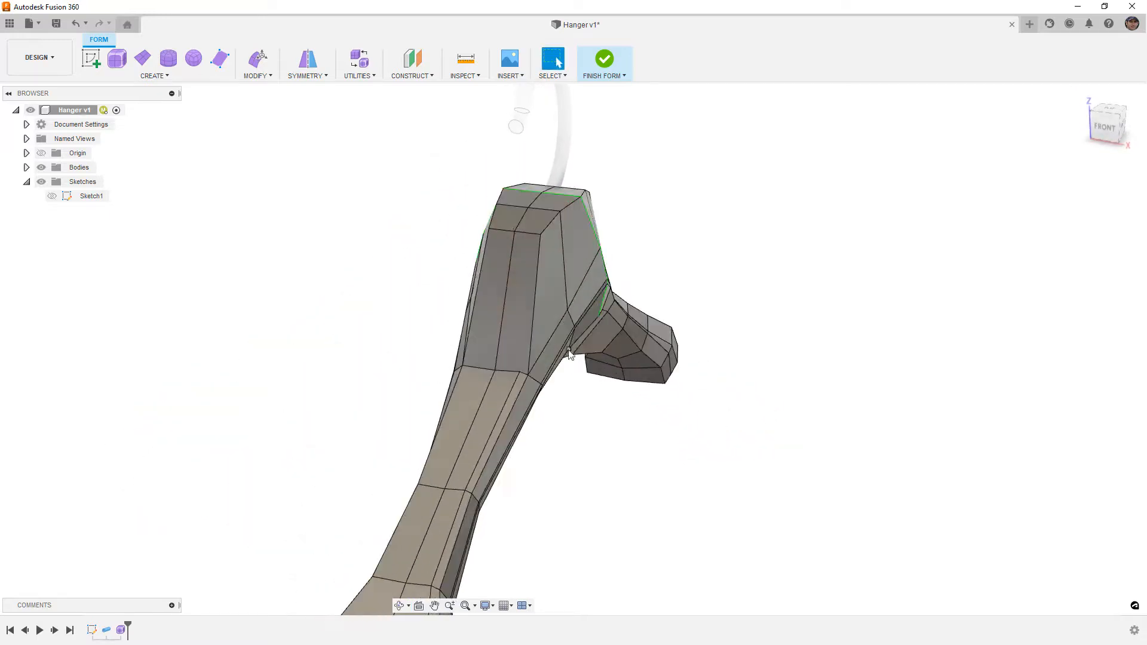
pyautogui.click(257, 74)
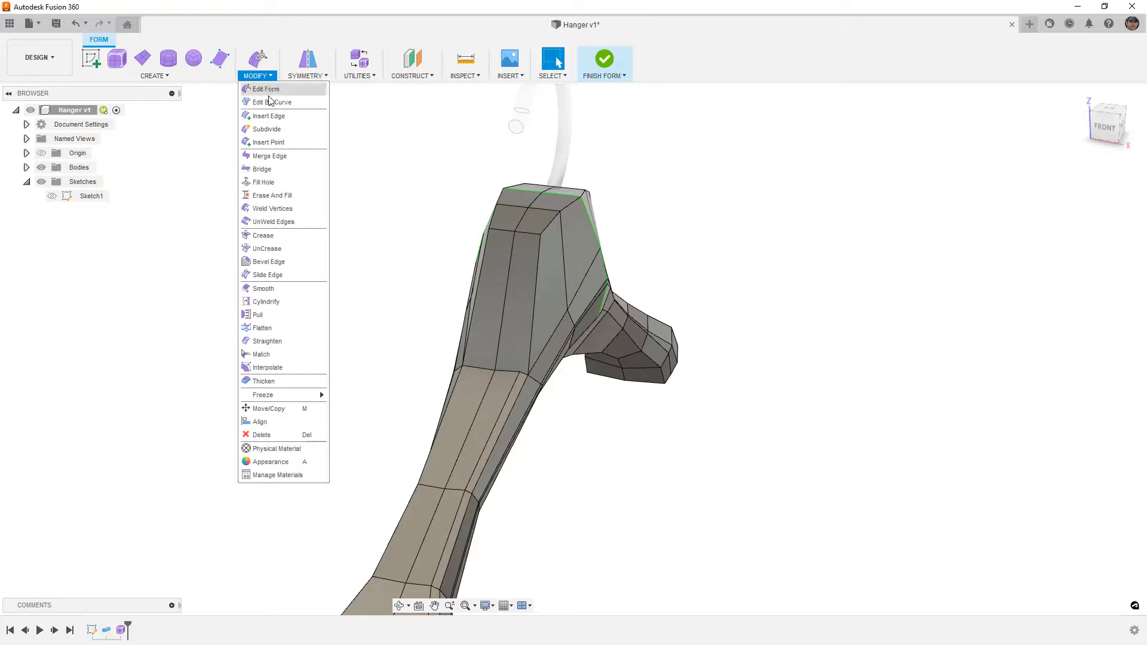
pyautogui.click(268, 142)
pyautogui.click(470, 281)
pyautogui.keyDown('shift'); pyautogui.moveTo(470, 281); pyautogui.dragTo(518, 338, button='middle'); pyautogui.keyUp('shift')
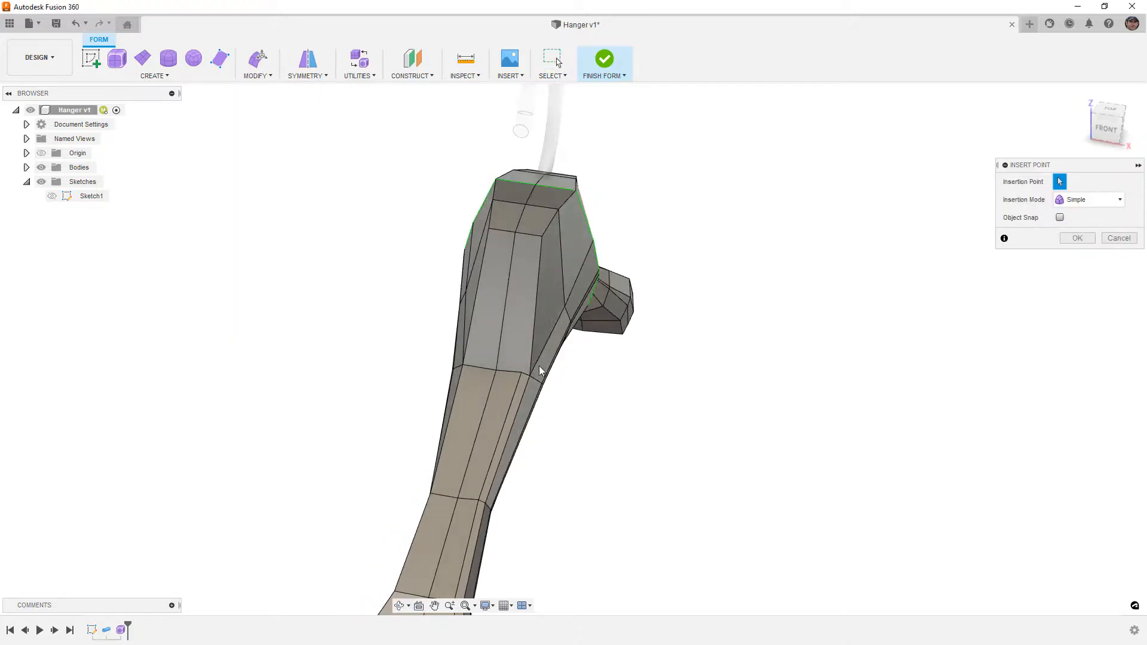
pyautogui.click(521, 372)
pyautogui.scroll(2, 534, 239)
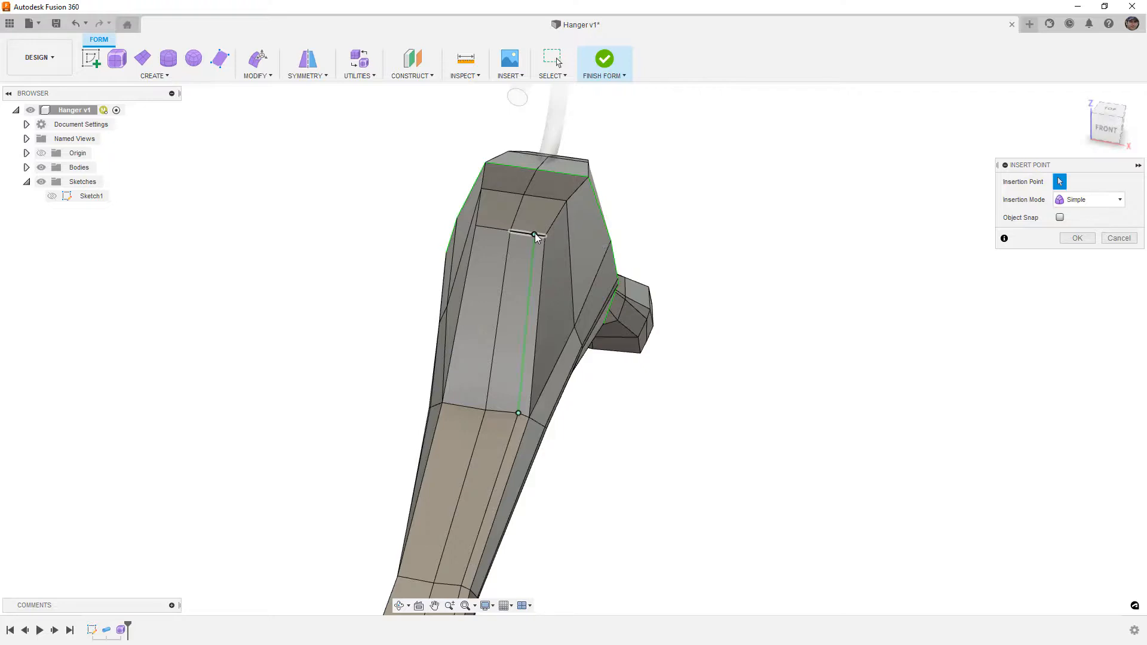
pyautogui.click(554, 199)
pyautogui.click(576, 175)
pyautogui.click(1075, 239)
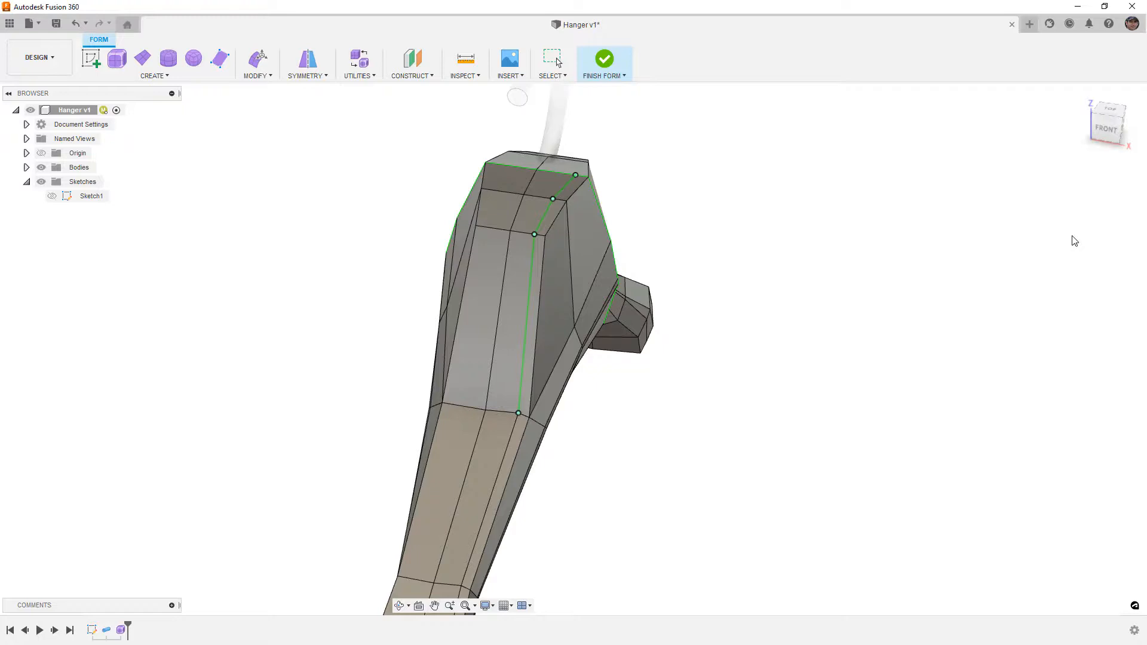
# - With Edit Form, move the two inserted edges on top of the shoulder up about 0.01 in and outward about 0.008 in
pyautogui.keyDown('shift'); pyautogui.click(548, 216); pyautogui.keyUp('shift')
pyautogui.click(258, 59)
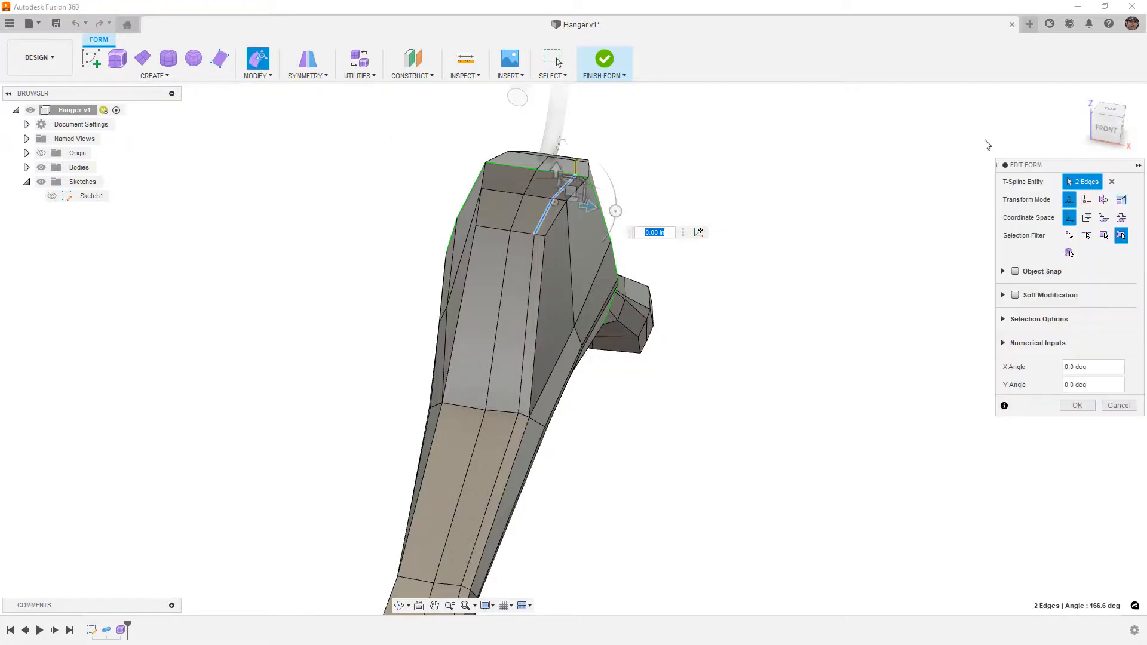
pyautogui.keyDown('shift'); pyautogui.moveTo(980, 144); pyautogui.dragTo(915, 137, button='middle'); pyautogui.keyUp('shift')
pyautogui.click(1121, 125)
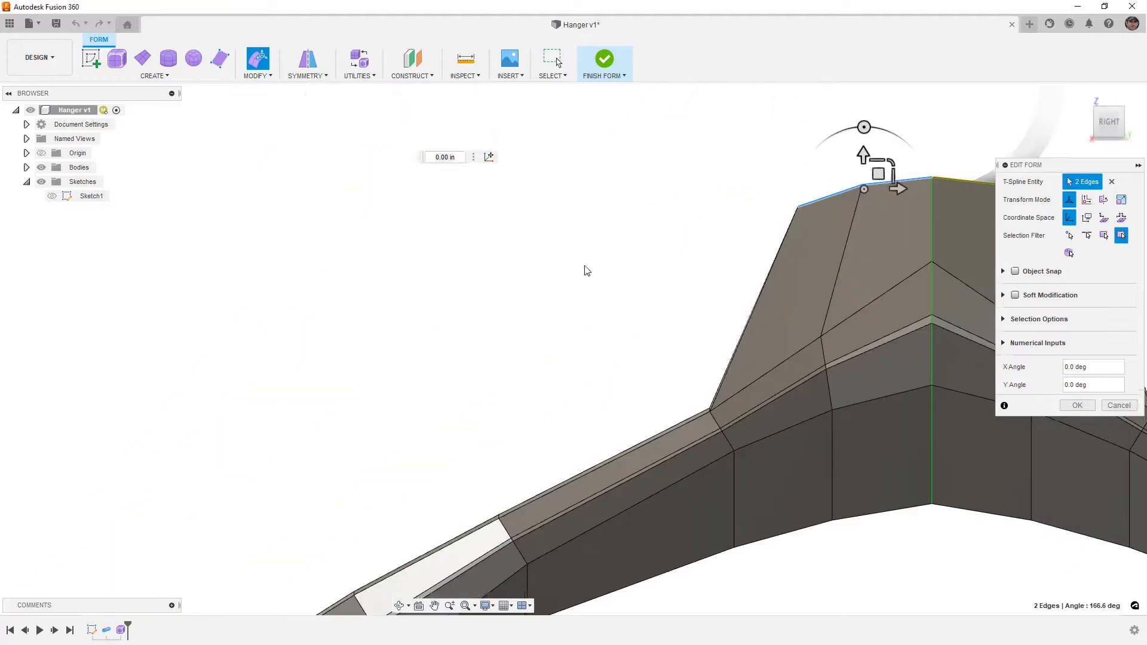
pyautogui.scroll(5, 639, 169)
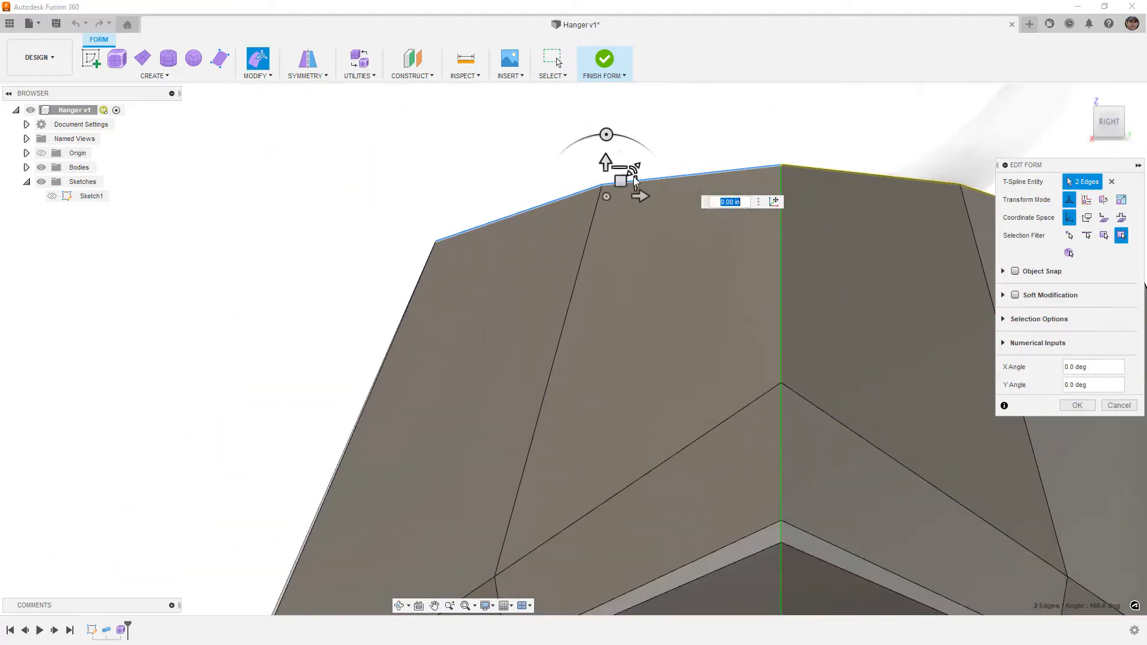
pyautogui.moveTo(621, 180); pyautogui.dragTo(619, 178)
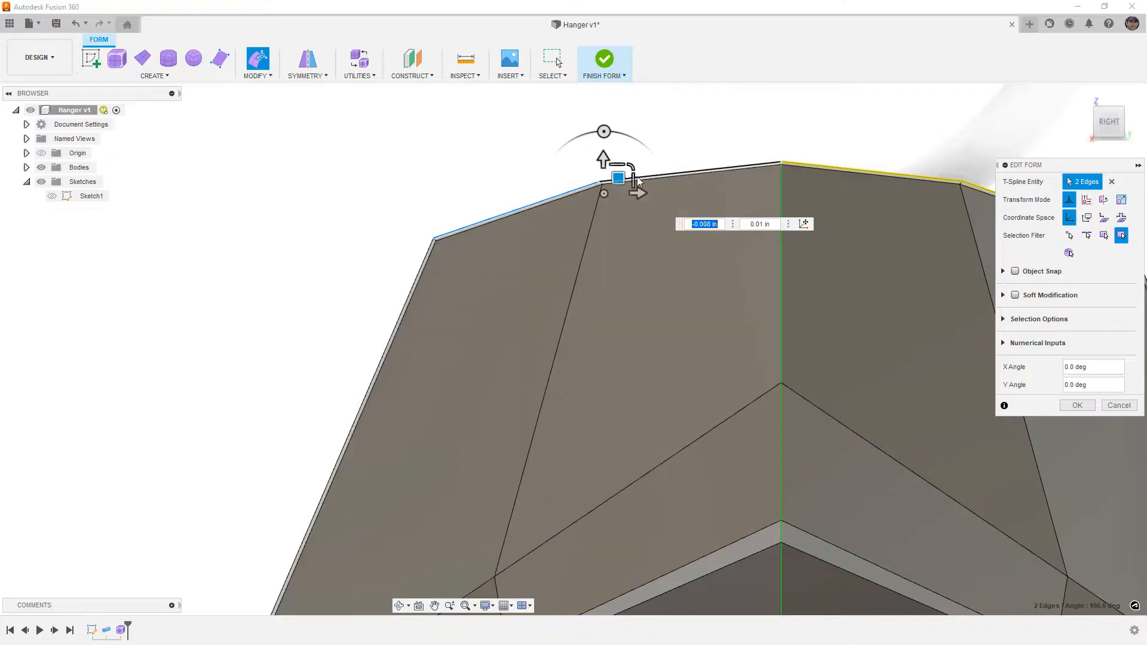
# - Examine the raised shoulder edges and the whole arm in smooth display, and finish the form edit
pyautogui.scroll(6, 548, 153)
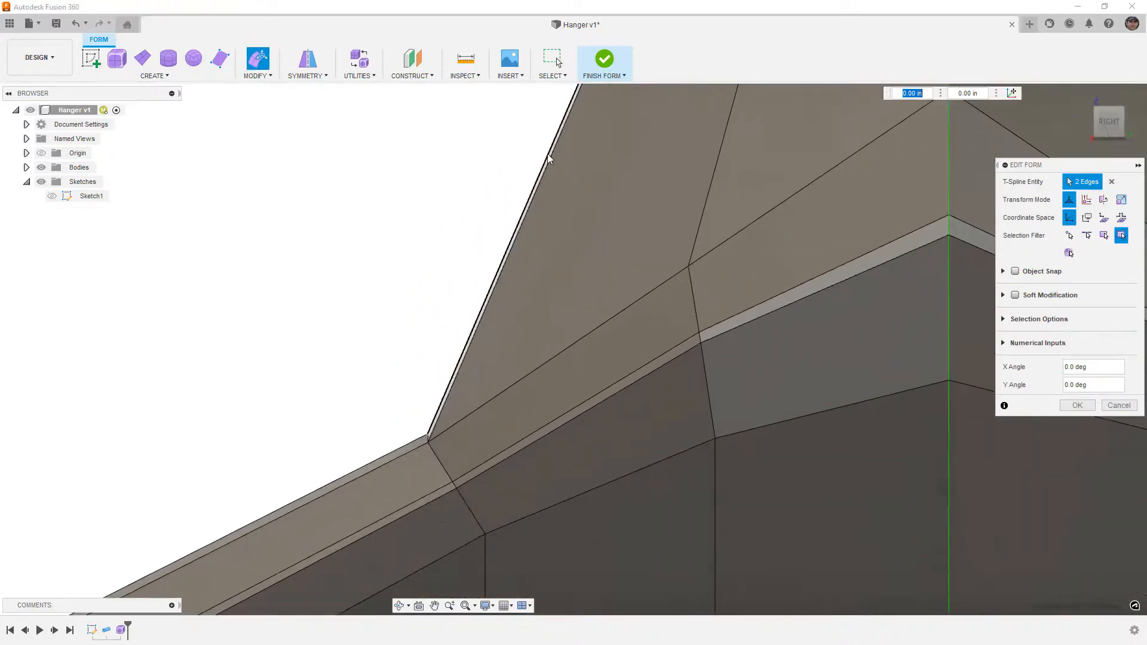
pyautogui.scroll(-6, 547, 153)
pyautogui.keyDown('shift'); pyautogui.moveTo(464, 288); pyautogui.dragTo(511, 304, button='middle'); pyautogui.keyUp('shift')
pyautogui.keyDown('shift'); pyautogui.moveTo(514, 347); pyautogui.dragTo(523, 342, button='middle'); pyautogui.keyUp('shift')
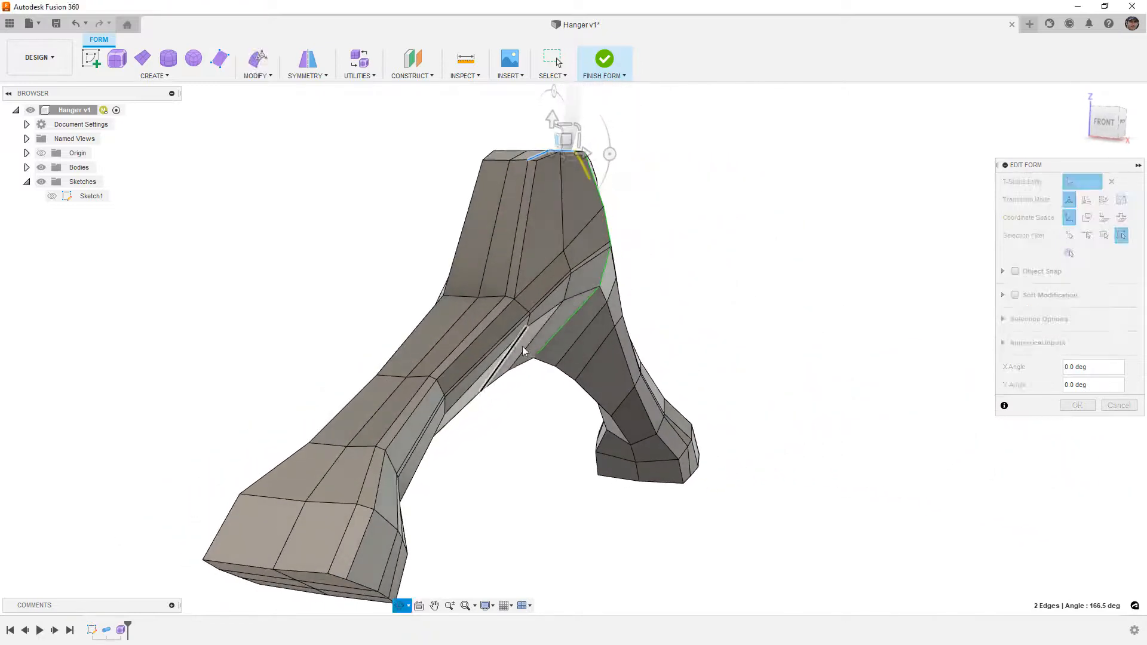
pyautogui.click(764, 277)
pyautogui.hotkey('alt', '3')
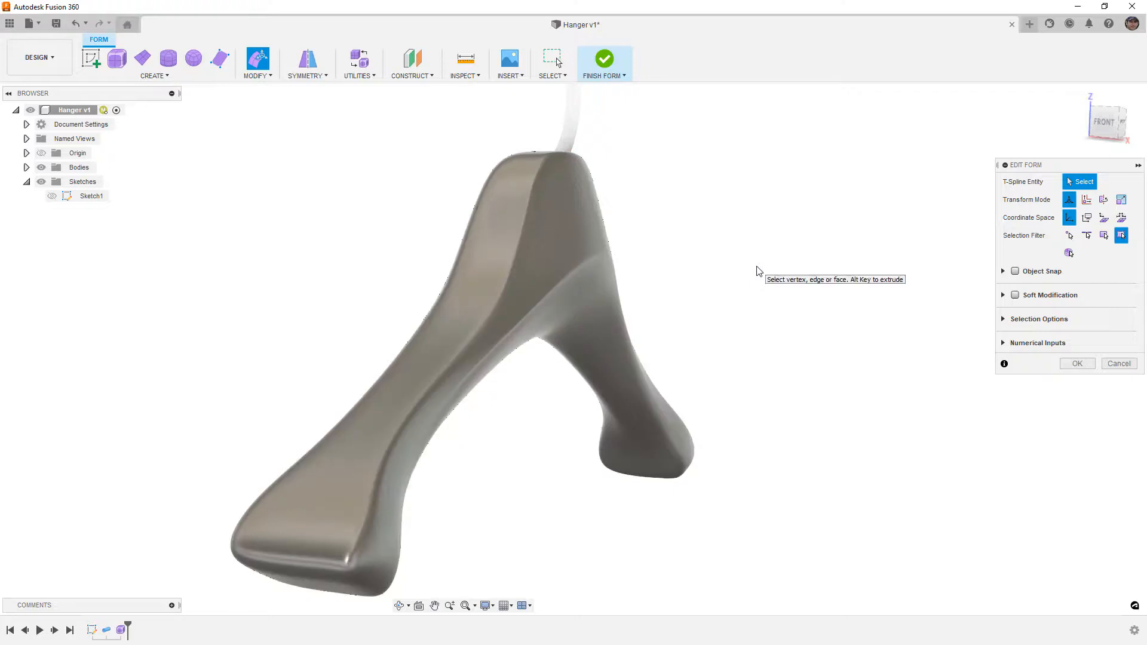
pyautogui.keyDown('shift'); pyautogui.moveTo(737, 268); pyautogui.dragTo(759, 286, button='middle'); pyautogui.keyUp('shift')
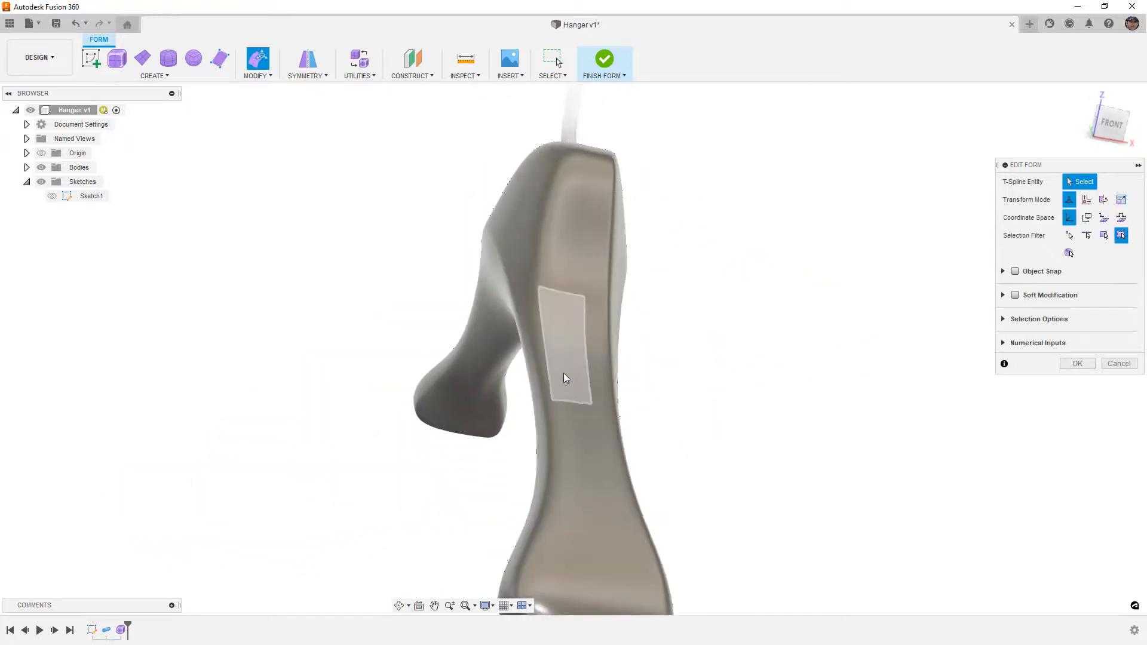
pyautogui.keyDown('shift'); pyautogui.moveTo(564, 374); pyautogui.dragTo(616, 383, button='middle'); pyautogui.keyUp('shift')
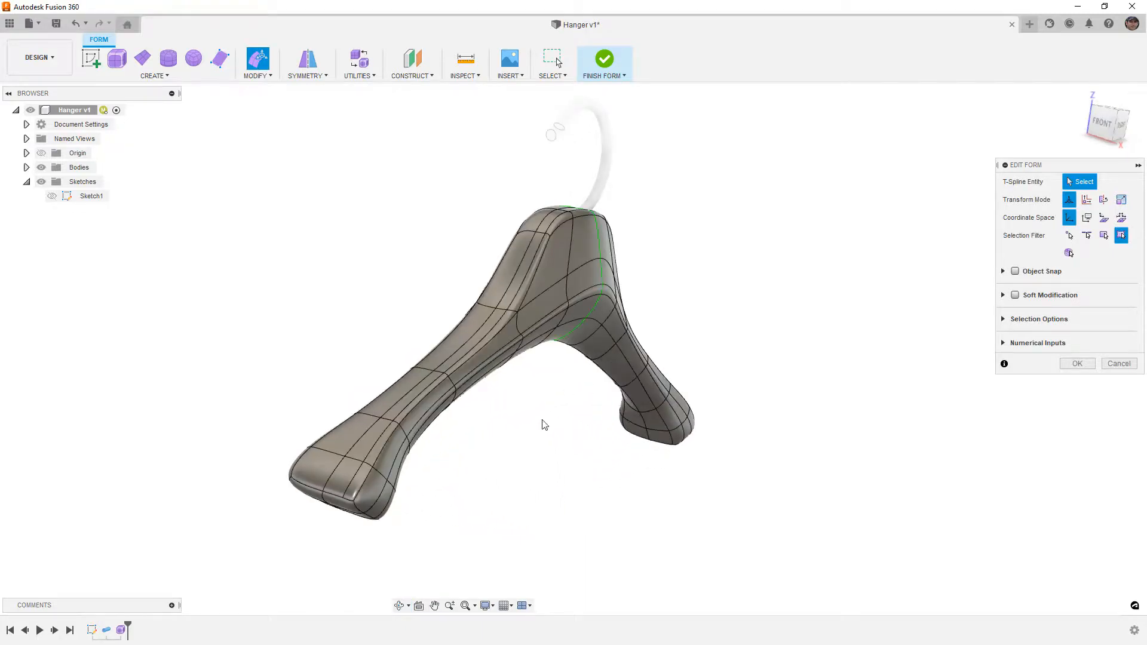
pyautogui.keyDown('shift'); pyautogui.moveTo(490, 476); pyautogui.dragTo(523, 454, button='middle'); pyautogui.keyUp('shift')
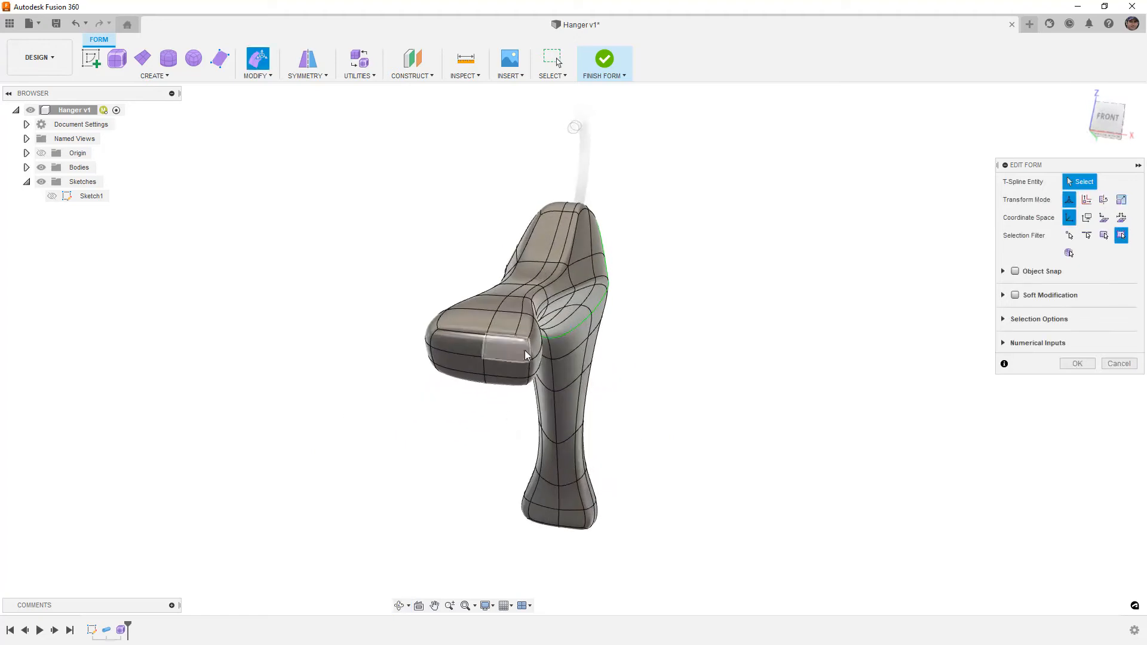
pyautogui.click(1068, 366)
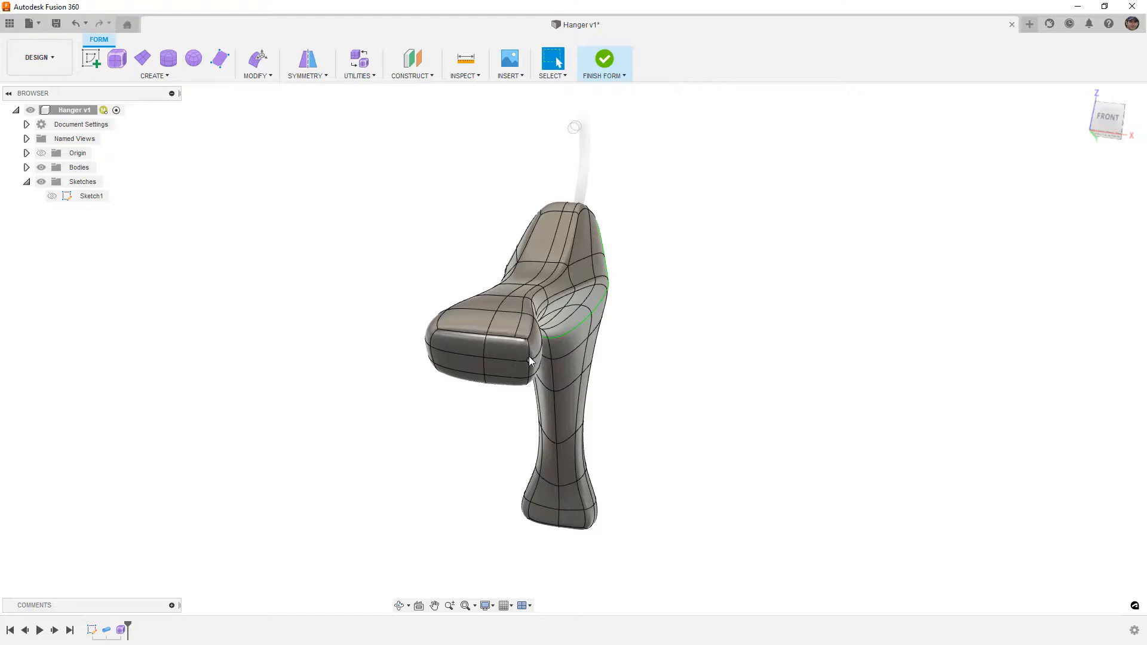
# - Continue the arm's inserted edge down across the end face of the arm tip by inserting connected points in Simple mode
pyautogui.scroll(3, 517, 342)
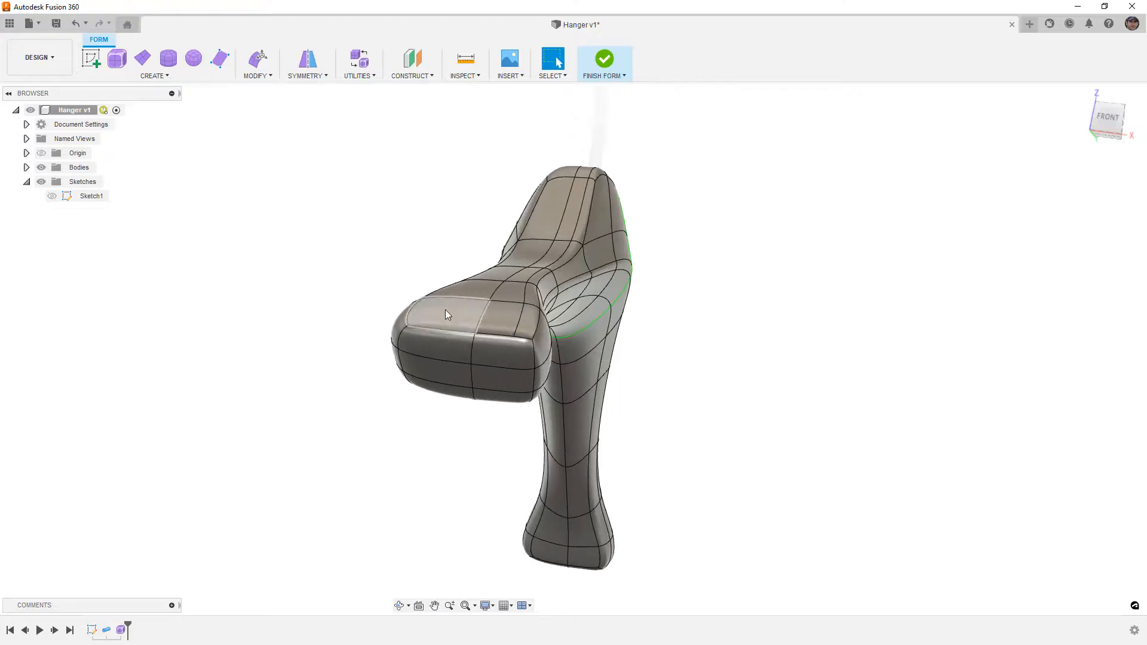
pyautogui.click(263, 76)
pyautogui.click(269, 146)
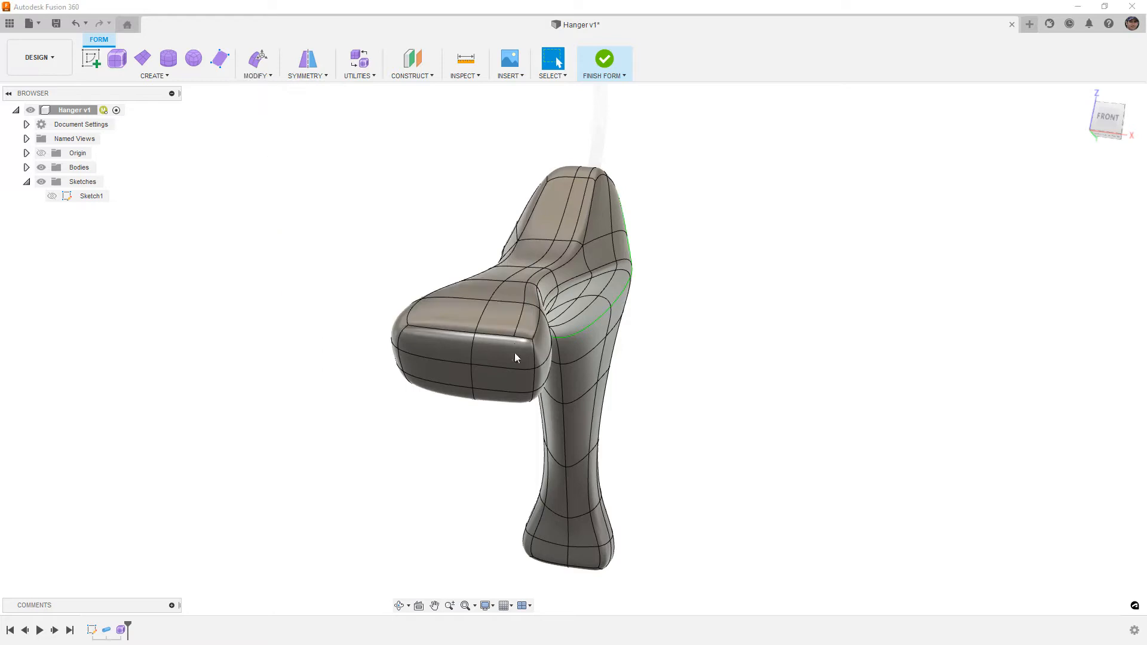
pyautogui.click(513, 389)
pyautogui.keyDown('shift'); pyautogui.moveTo(517, 410); pyautogui.dragTo(509, 380, button='middle'); pyautogui.keyUp('shift')
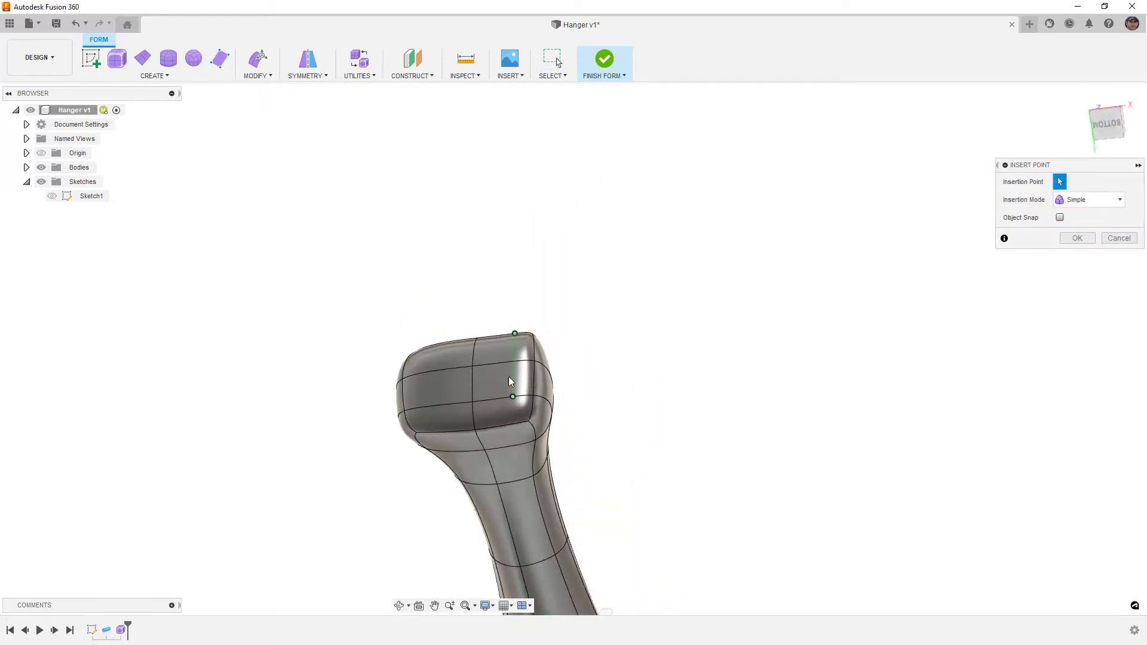
pyautogui.click(511, 424)
pyautogui.press('Return')
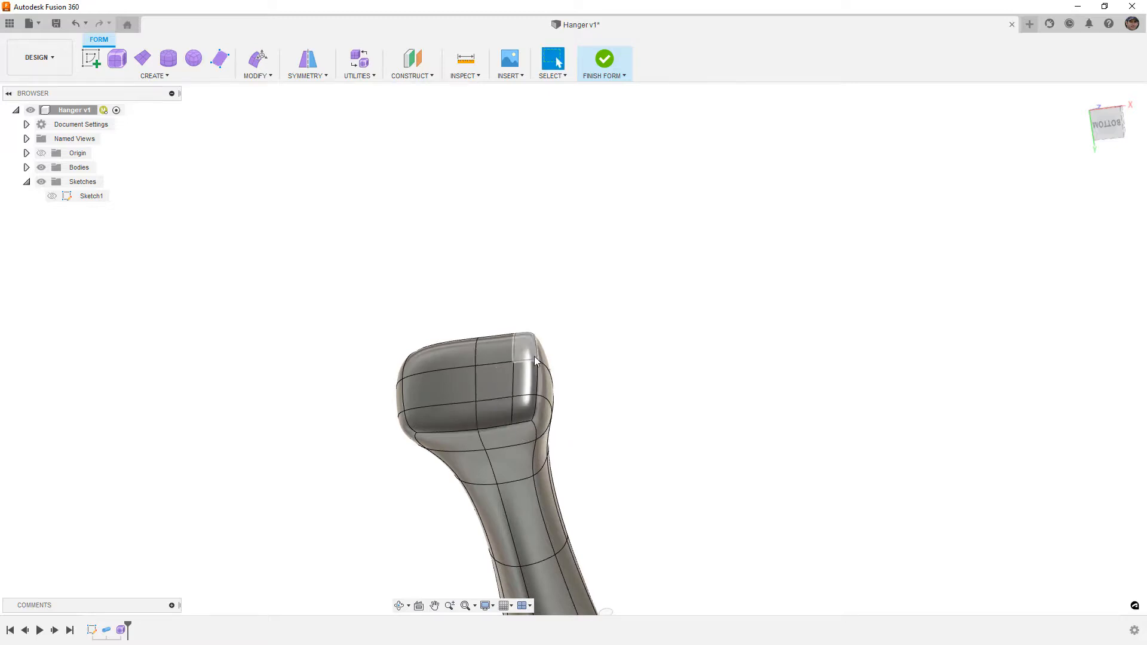
# - In box display, push the three inserted edges on the arm tip's end face slightly outward with Edit Form
pyautogui.hotkey('ctrl', '1')
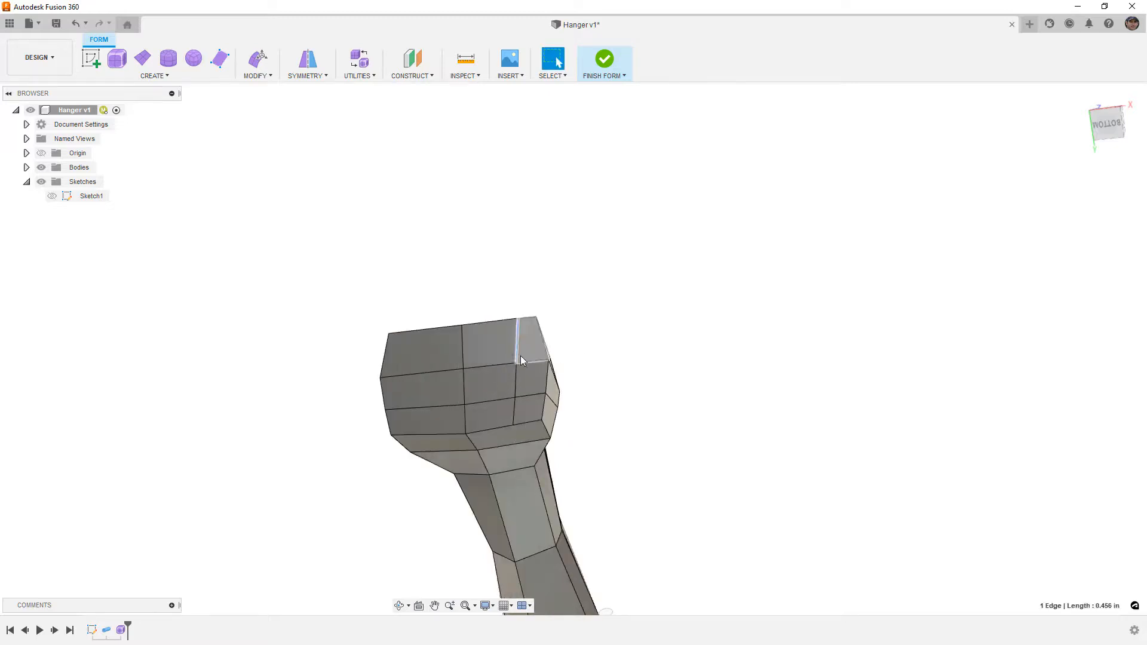
pyautogui.keyDown('shift'); pyautogui.click(516, 410); pyautogui.keyUp('shift')
pyautogui.keyDown('shift'); pyautogui.click(515, 383); pyautogui.keyUp('shift')
pyautogui.keyDown('shift'); pyautogui.moveTo(540, 337); pyautogui.dragTo(493, 386, button='middle'); pyautogui.keyUp('shift')
pyautogui.click(254, 58)
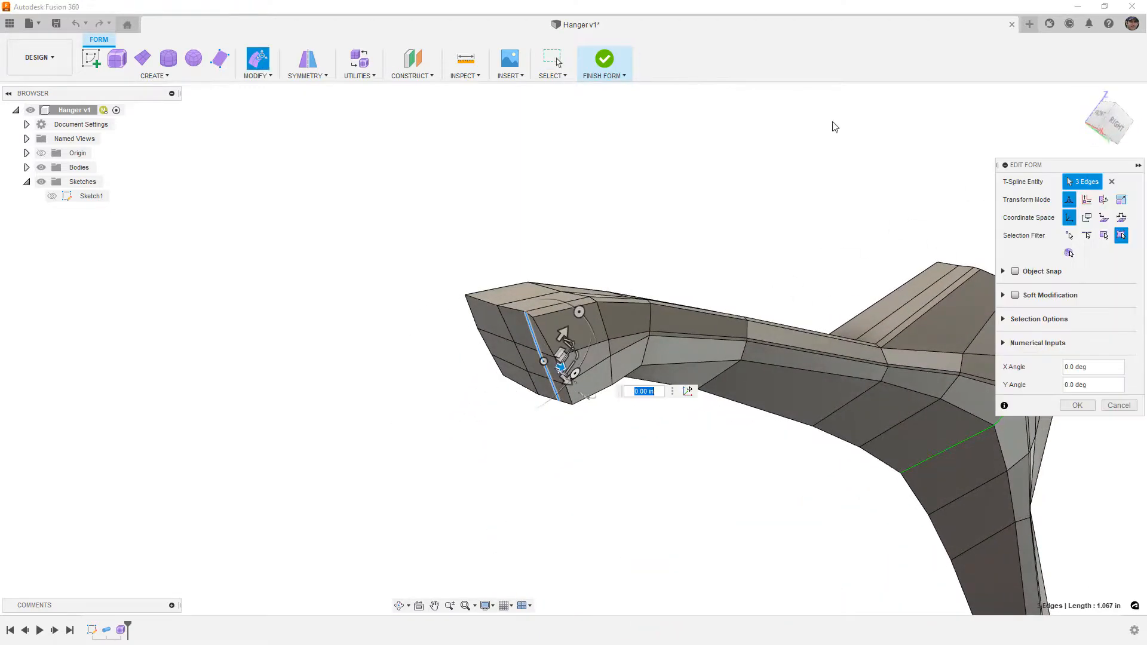
pyautogui.click(1113, 123)
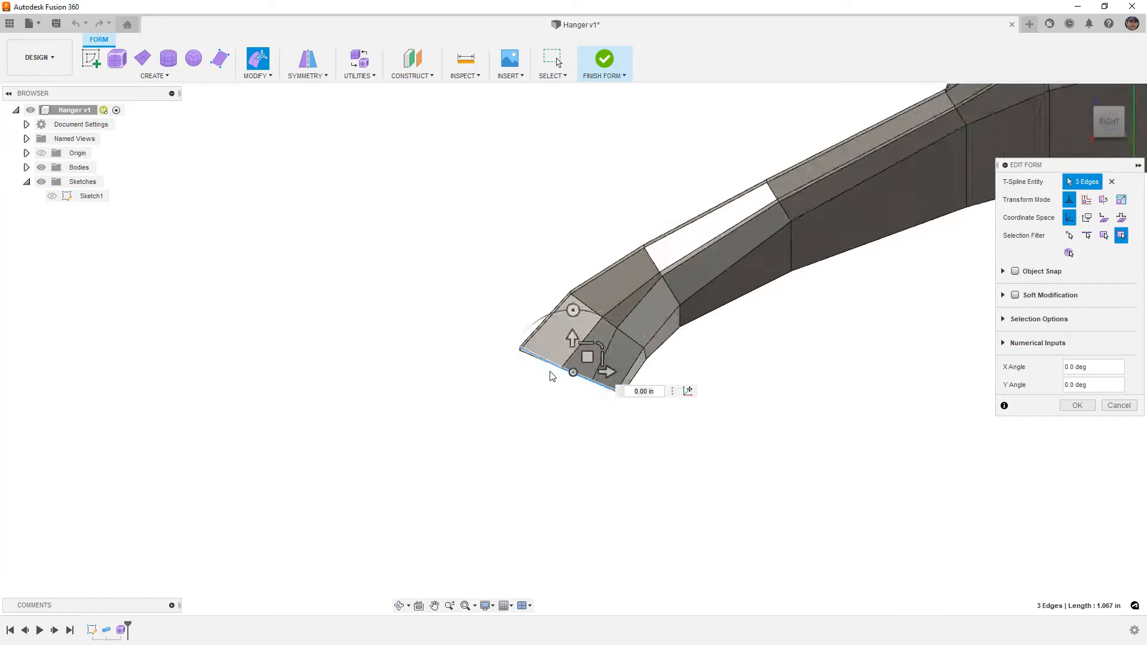
pyautogui.scroll(5, 560, 374)
pyautogui.moveTo(625, 359); pyautogui.dragTo(622, 373)
pyautogui.click(687, 478)
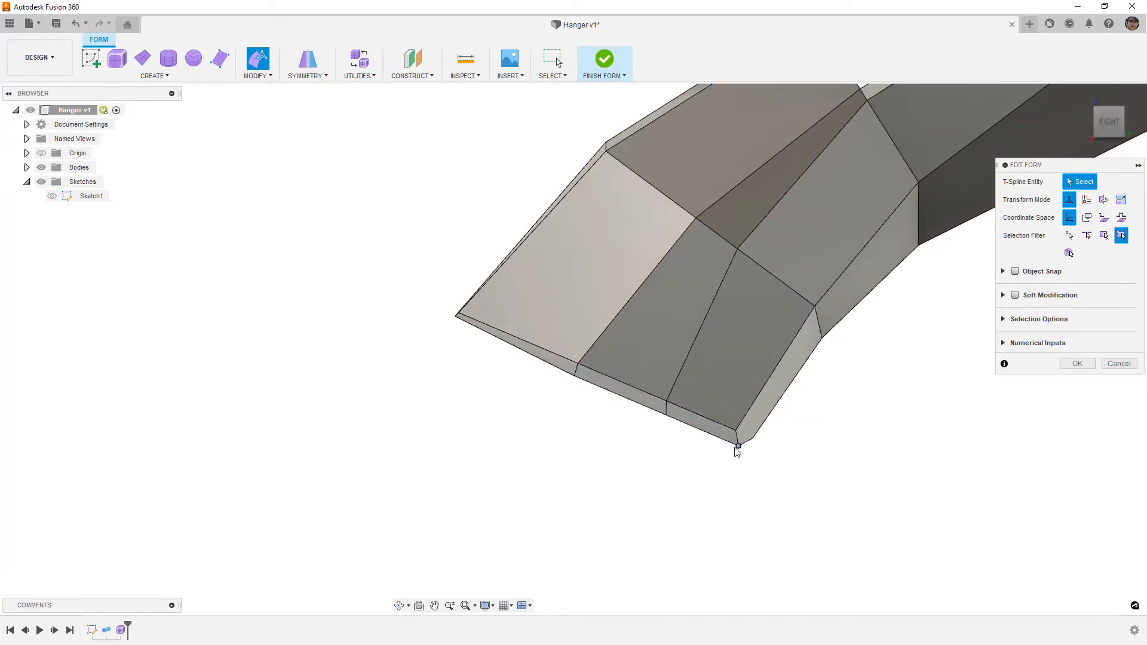
# - Move the vertex at the lower corner of the arm tip slightly upward and finish the form edit
pyautogui.click(740, 446)
pyautogui.moveTo(749, 435); pyautogui.dragTo(749, 425)
pyautogui.moveTo(683, 459)
pyautogui.keyDown('shift'); pyautogui.mouseDown(button='middle')
pyautogui.moveTo(628, 413)
pyautogui.moveTo(671, 450)
pyautogui.mouseUp(button='middle'); pyautogui.keyUp('shift')
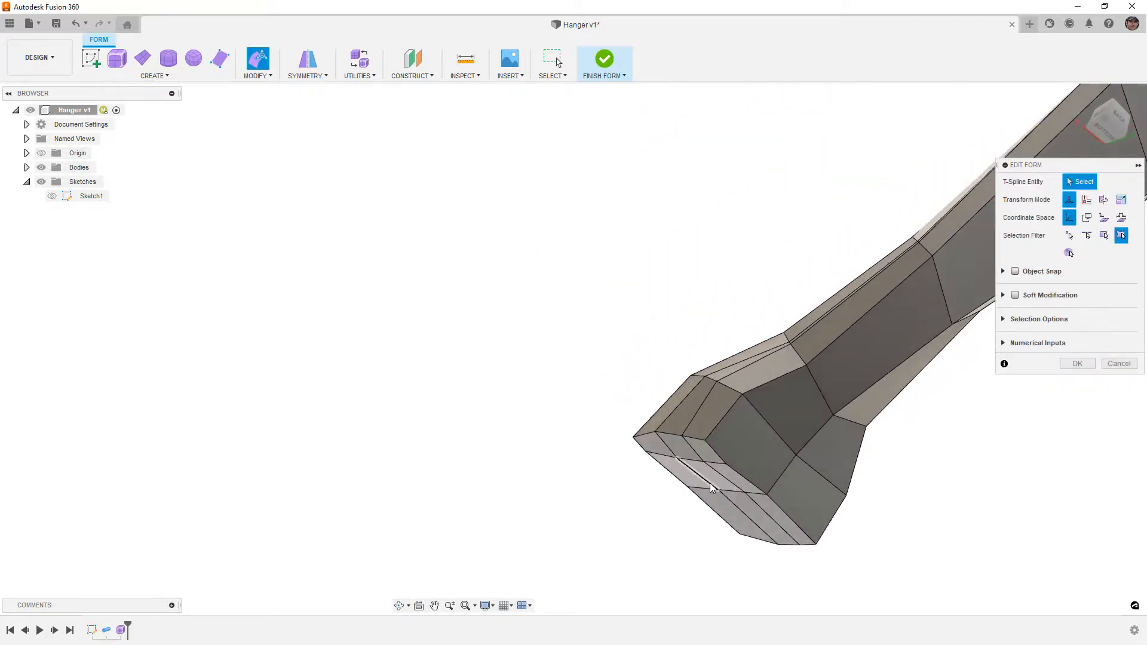
pyautogui.click(1063, 366)
# - Insert a simple single-sided edge on the underside beside the arm's lower four-edge run, at insert location -0.499
pyautogui.keyDown('shift'); pyautogui.moveTo(606, 357); pyautogui.dragTo(836, 242, button='middle'); pyautogui.keyUp('shift')
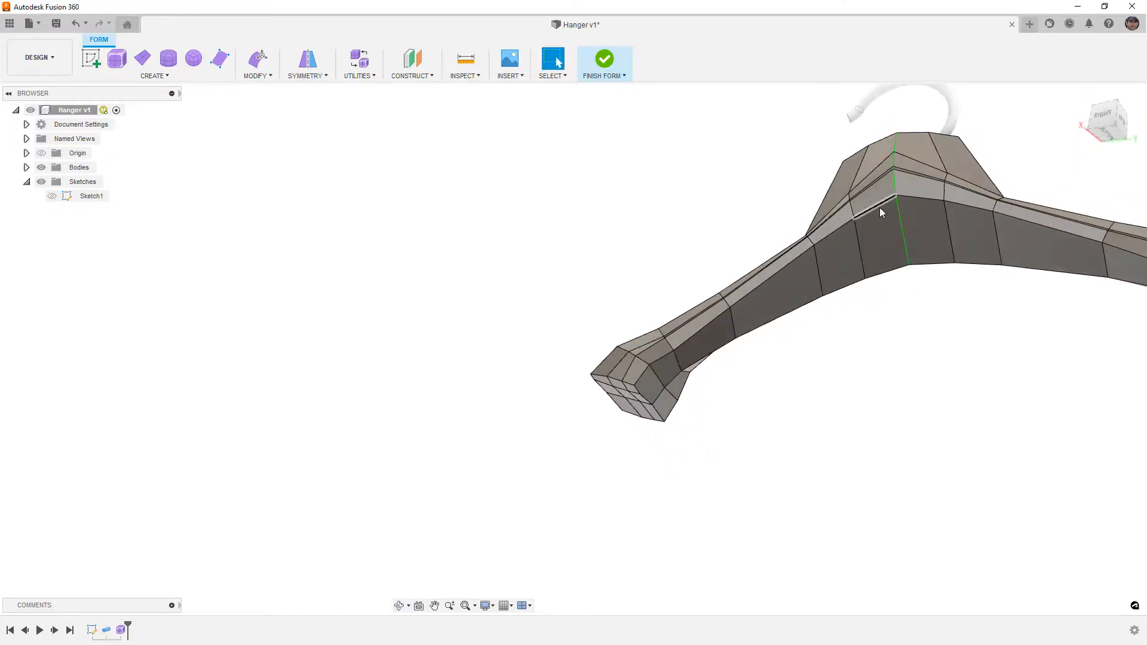
pyautogui.doubleClick(687, 339)
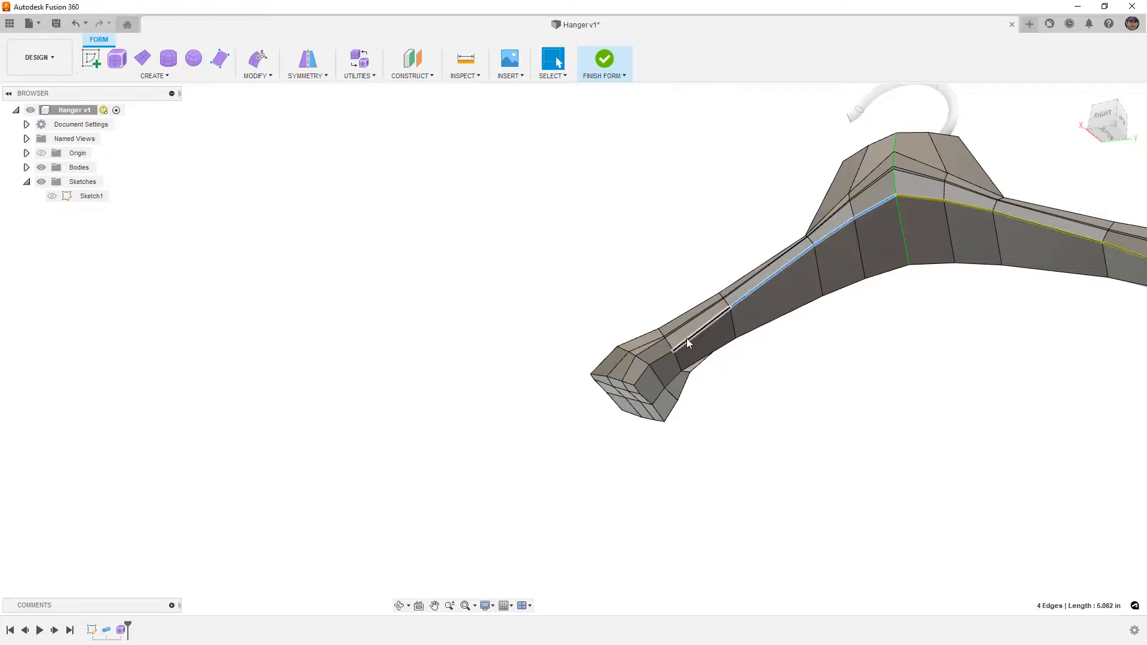
pyautogui.click(258, 76)
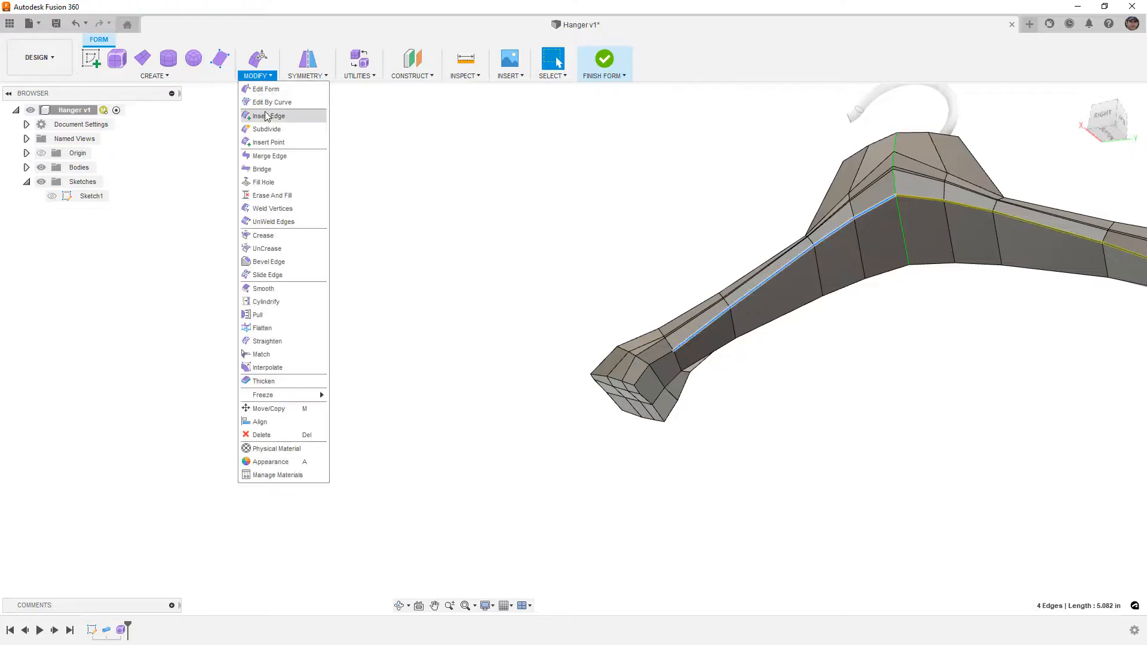
pyautogui.click(263, 105)
pyautogui.moveTo(875, 211); pyautogui.dragTo(892, 250)
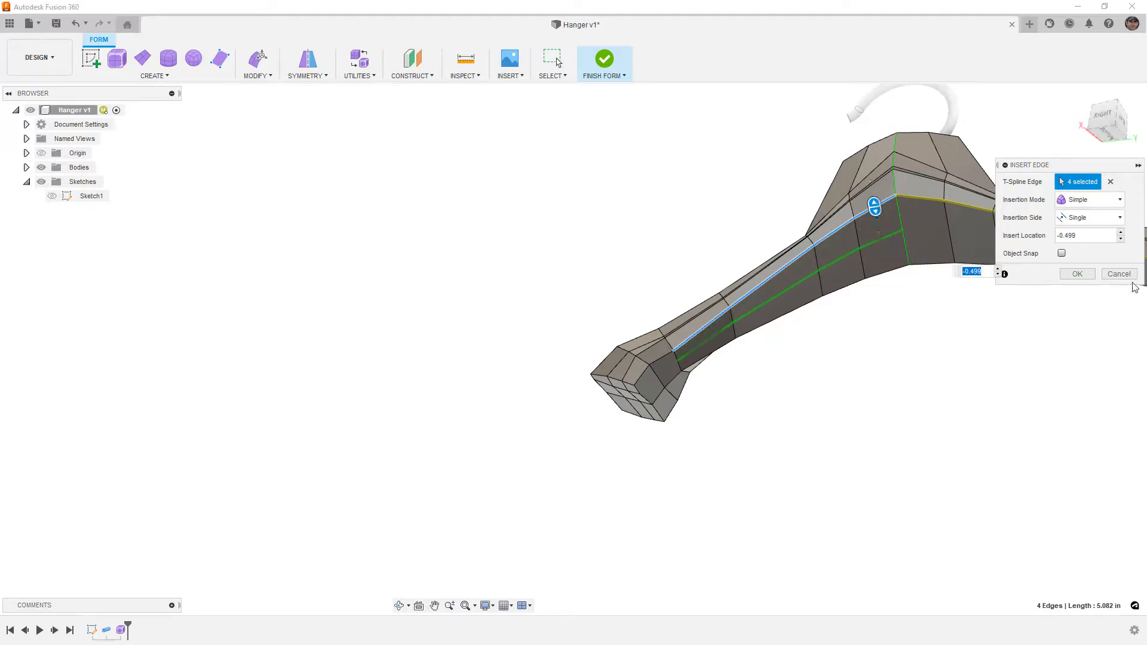
pyautogui.click(1077, 274)
# - Lower the inserted eight-edge run along the hanger's underside slightly with Edit Form
pyautogui.doubleClick(886, 239)
pyautogui.click(1109, 116)
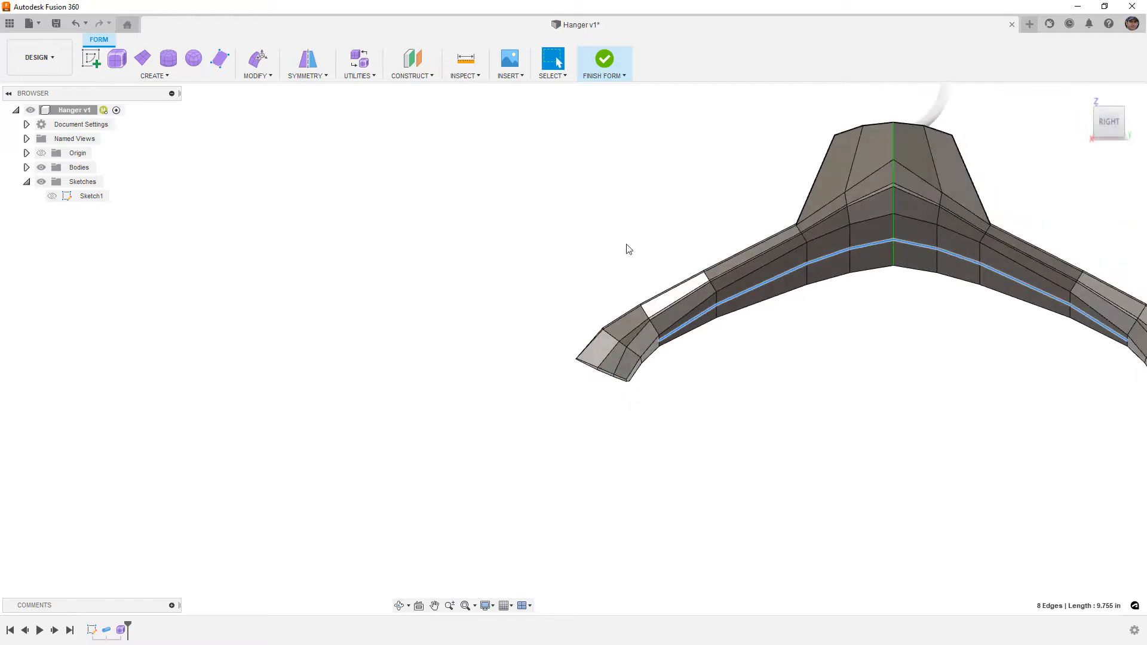
pyautogui.click(261, 60)
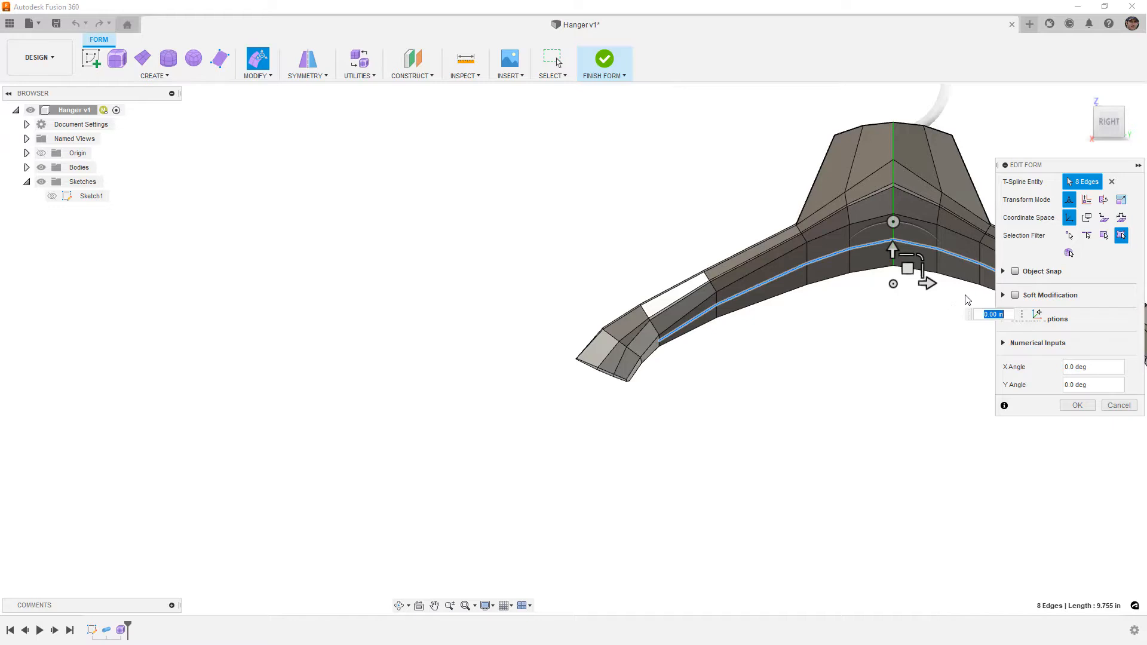
pyautogui.keyDown('shift'); pyautogui.moveTo(863, 320); pyautogui.dragTo(871, 281, button='middle'); pyautogui.keyUp('shift')
pyautogui.moveTo(870, 281); pyautogui.dragTo(871, 285)
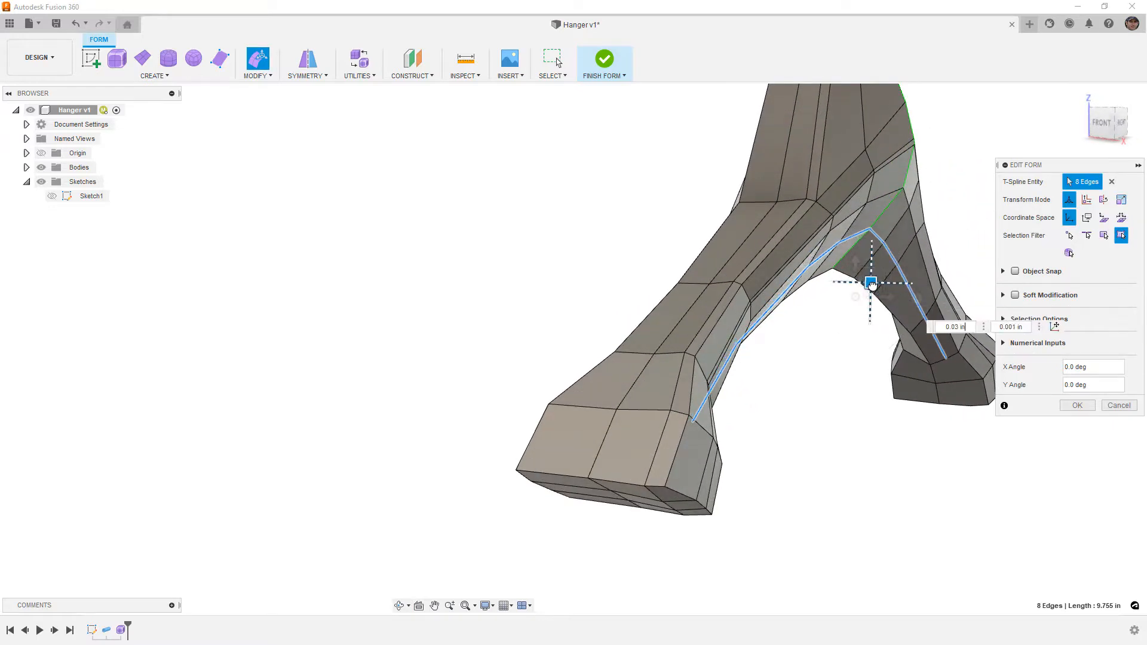
pyautogui.keyDown('shift'); pyautogui.moveTo(830, 342); pyautogui.dragTo(729, 278, button='middle'); pyautogui.keyUp('shift')
pyautogui.click(1073, 407)
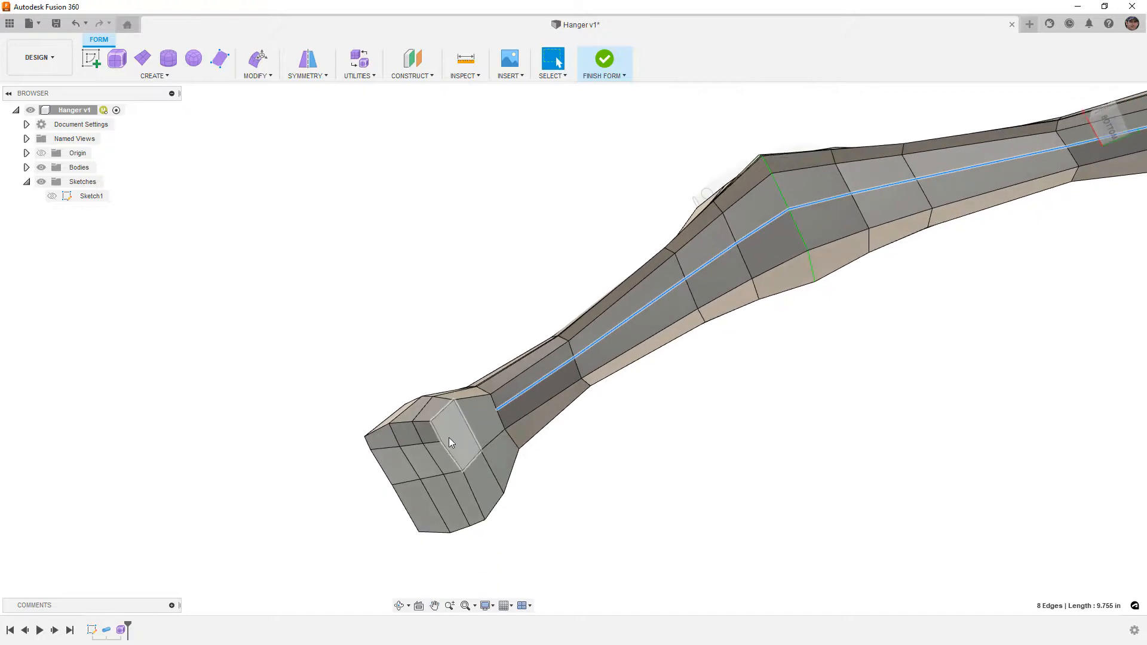
# - Connect the end of the underside edge run to the arm tip by inserting points in Simple mode
pyautogui.click(263, 128)
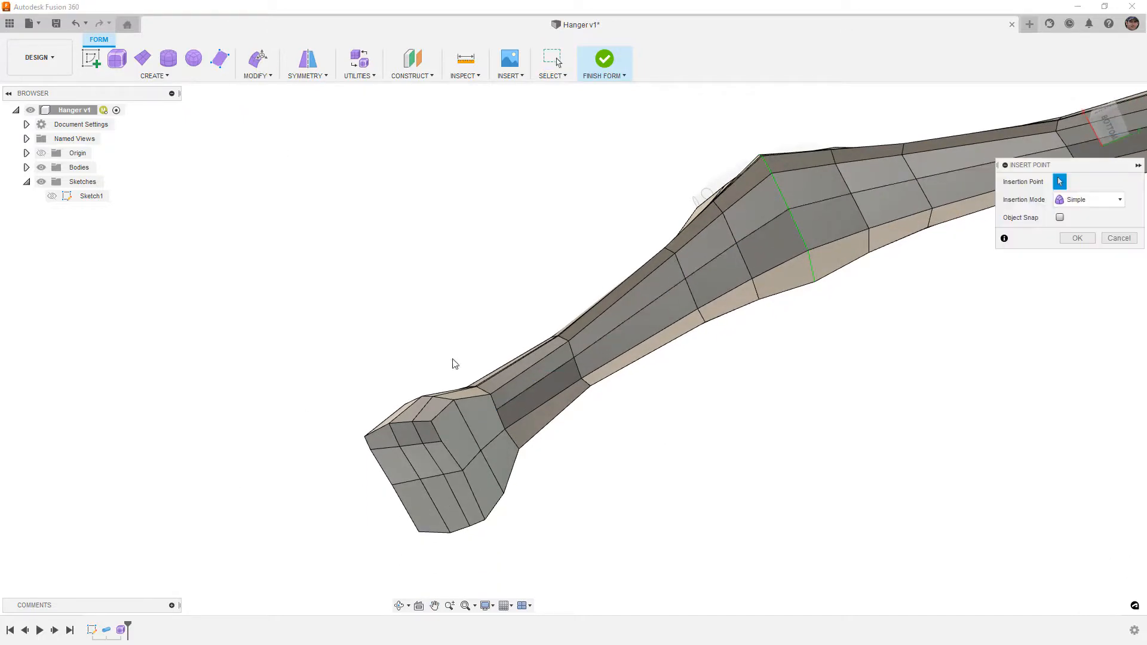
pyautogui.click(496, 409)
pyautogui.press('Return')
# - With Edit Form, move the inserted underside vertex near the arm tip 0.012 in inward and 0.014 in down, and check the hanger in smooth display
pyautogui.keyDown('shift'); pyautogui.moveTo(482, 406); pyautogui.dragTo(609, 416, button='middle'); pyautogui.keyUp('shift')
pyautogui.click(257, 58)
pyautogui.keyDown('shift'); pyautogui.moveTo(525, 494); pyautogui.dragTo(460, 385, button='middle'); pyautogui.keyUp('shift')
pyautogui.scroll(2, 460, 386)
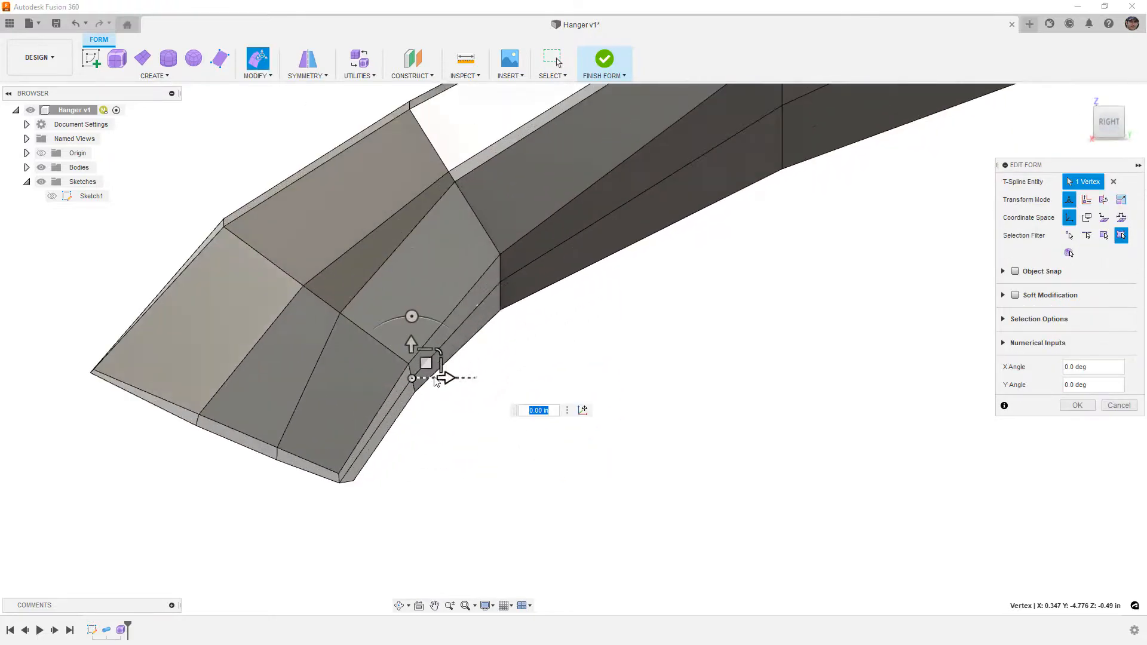
pyautogui.moveTo(426, 364); pyautogui.dragTo(429, 367)
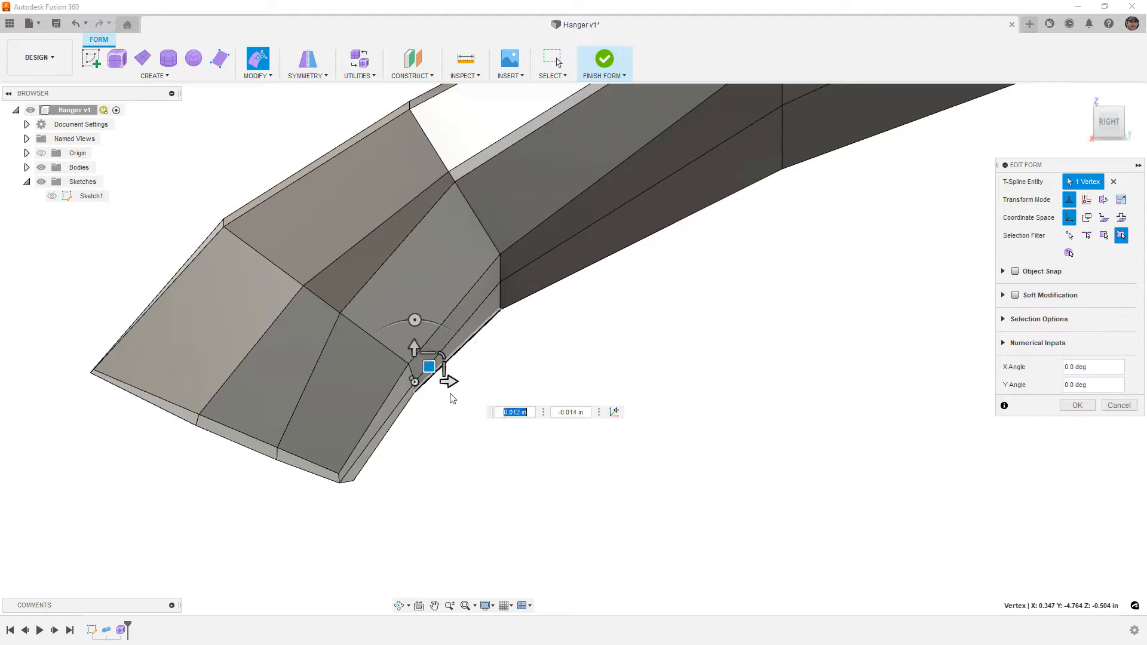
pyautogui.click(495, 470)
pyautogui.hotkey('alt', '3')
pyautogui.scroll(-4, 502, 445)
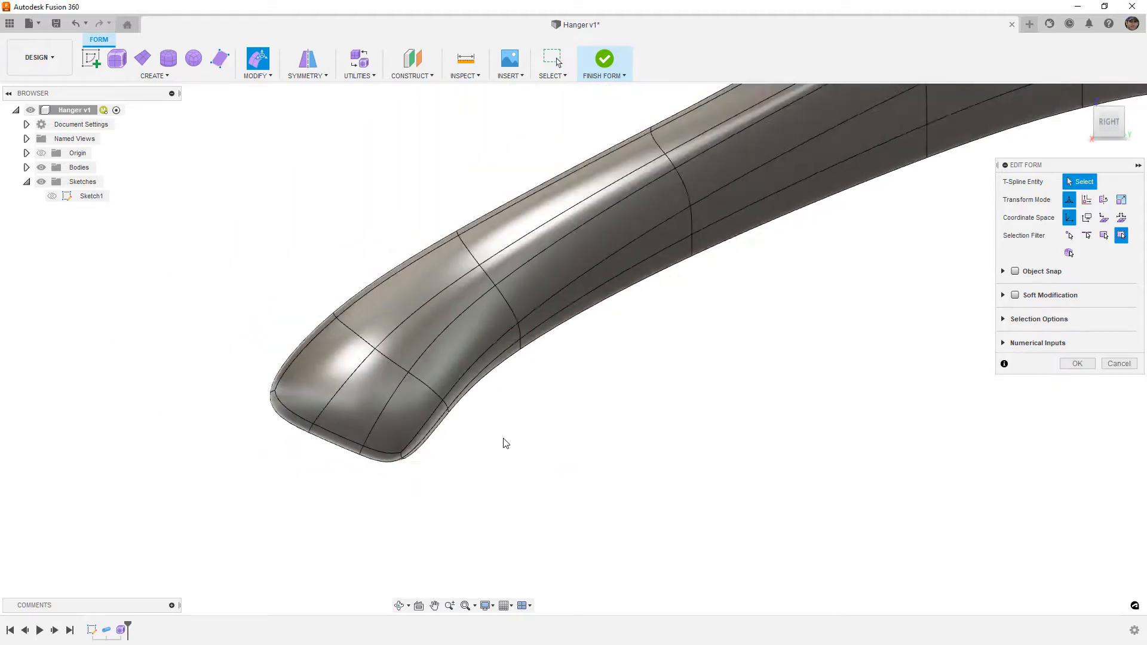
pyautogui.click(1076, 364)
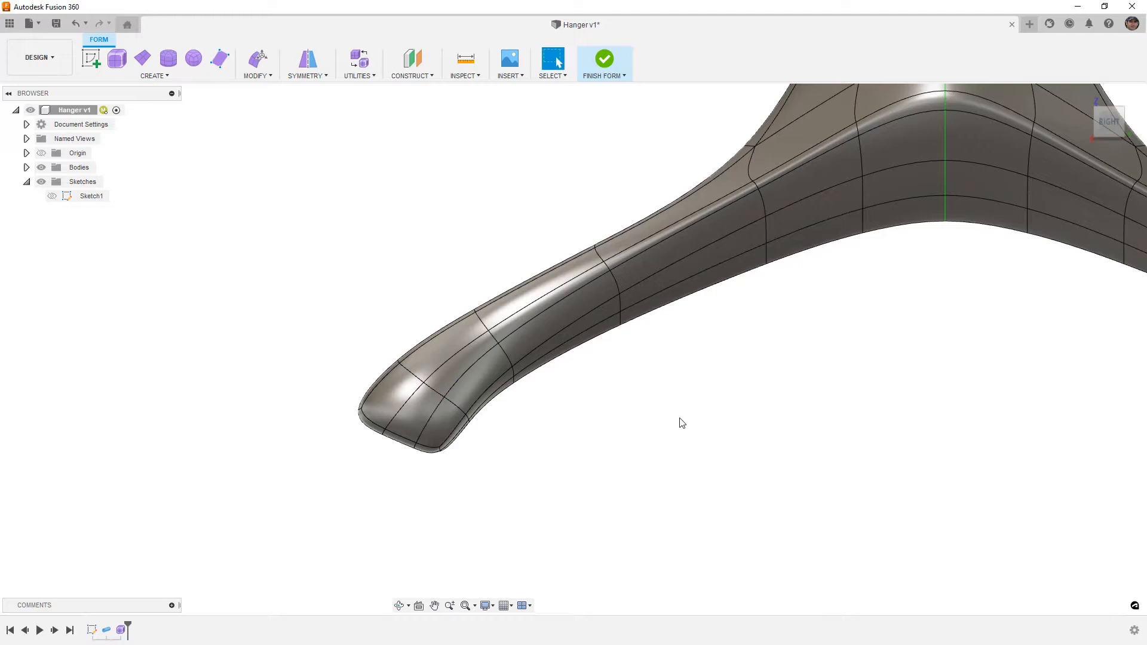
pyautogui.scroll(-6, 574, 435)
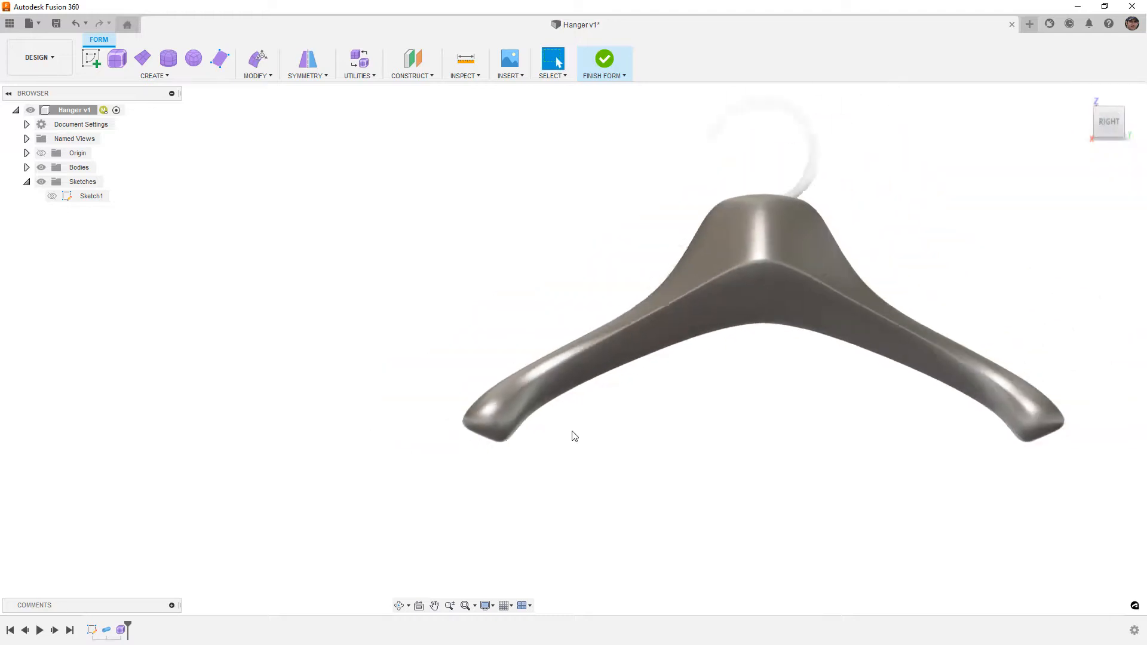
pyautogui.keyDown('shift'); pyautogui.moveTo(595, 454); pyautogui.dragTo(681, 418, button='middle'); pyautogui.keyUp('shift')
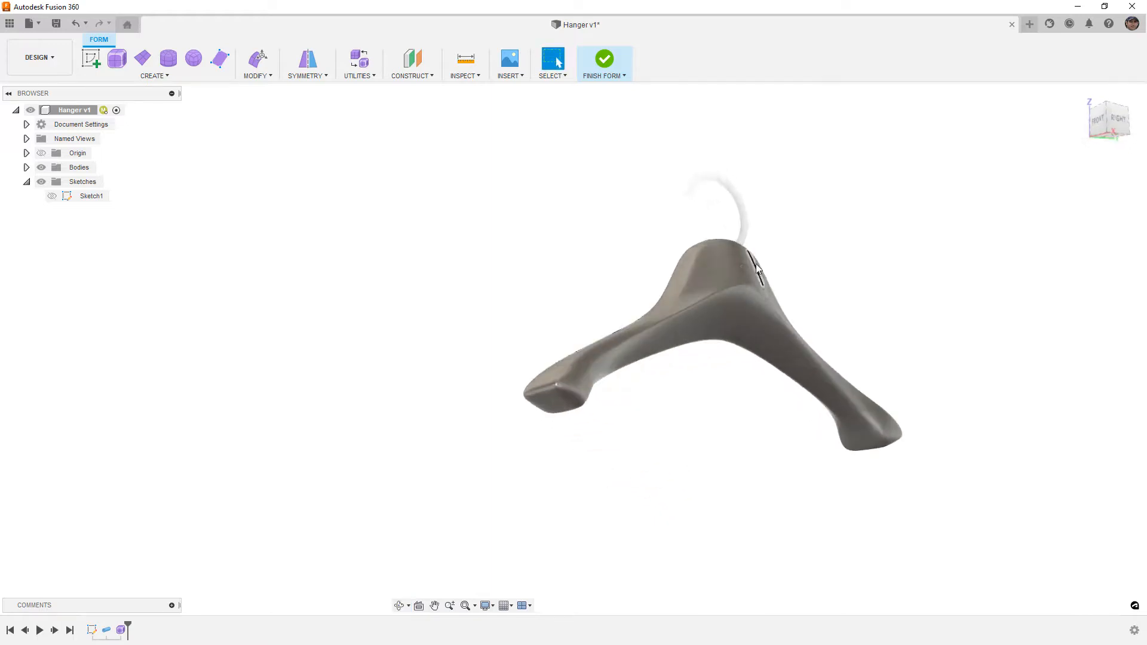
# - Review the smooth hanger shape from several sides and finish the form to convert it into a solid body
pyautogui.moveTo(573, 404)
pyautogui.keyDown('shift'); pyautogui.mouseDown(button='middle')
pyautogui.moveTo(514, 364)
pyautogui.moveTo(530, 382)
pyautogui.moveTo(541, 359)
pyautogui.moveTo(530, 391)
pyautogui.moveTo(526, 336)
pyautogui.moveTo(482, 343)
pyautogui.moveTo(546, 325)
pyautogui.moveTo(540, 422)
pyautogui.moveTo(479, 435)
pyautogui.moveTo(435, 420)
pyautogui.moveTo(584, 404)
pyautogui.mouseUp(button='middle'); pyautogui.keyUp('shift')
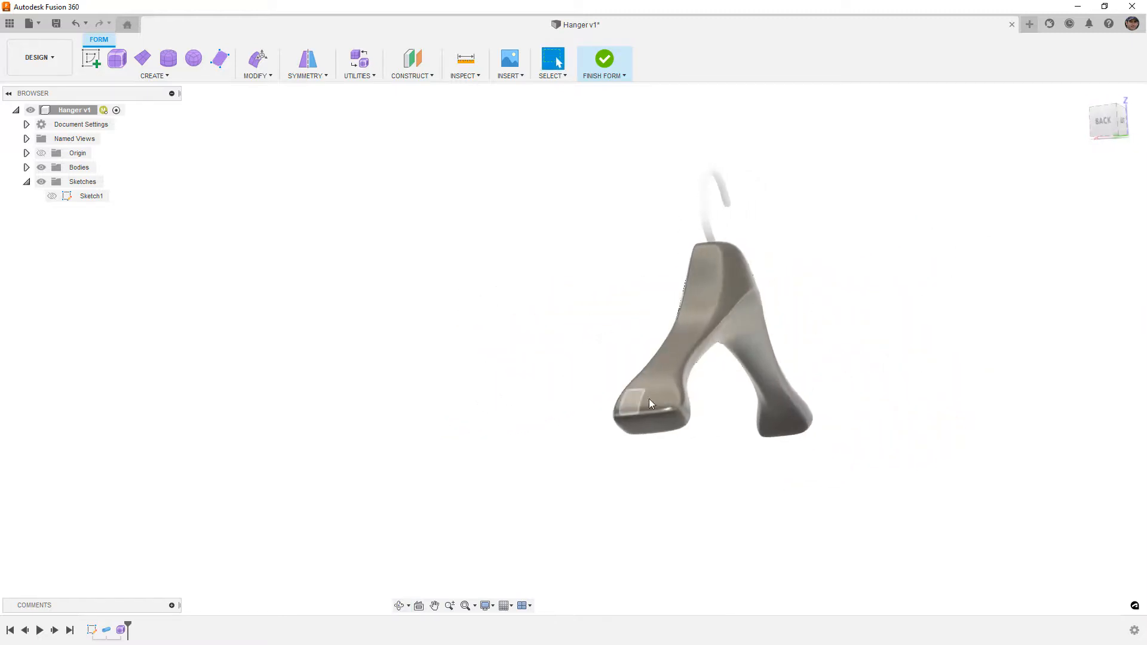
pyautogui.keyDown('shift'); pyautogui.moveTo(651, 380); pyautogui.dragTo(742, 366, button='middle'); pyautogui.keyUp('shift')
pyautogui.moveTo(776, 359)
pyautogui.mouseDown()
pyautogui.moveTo(747, 363)
pyautogui.moveTo(763, 366)
pyautogui.mouseUp()
pyautogui.press('Escape')
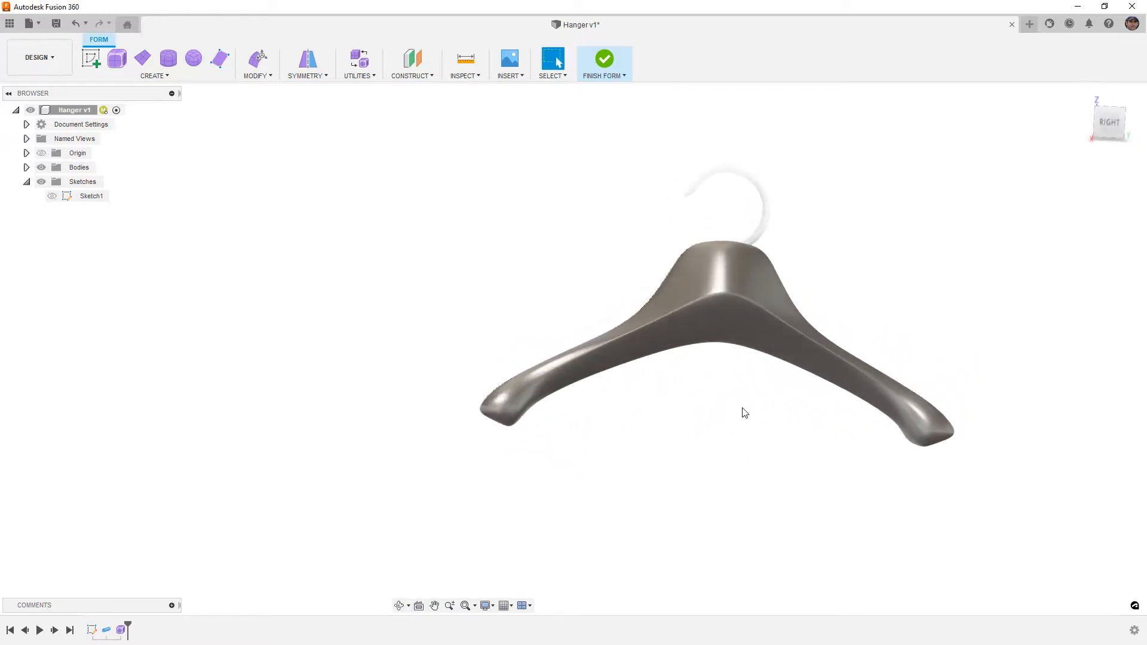
pyautogui.click(1112, 129)
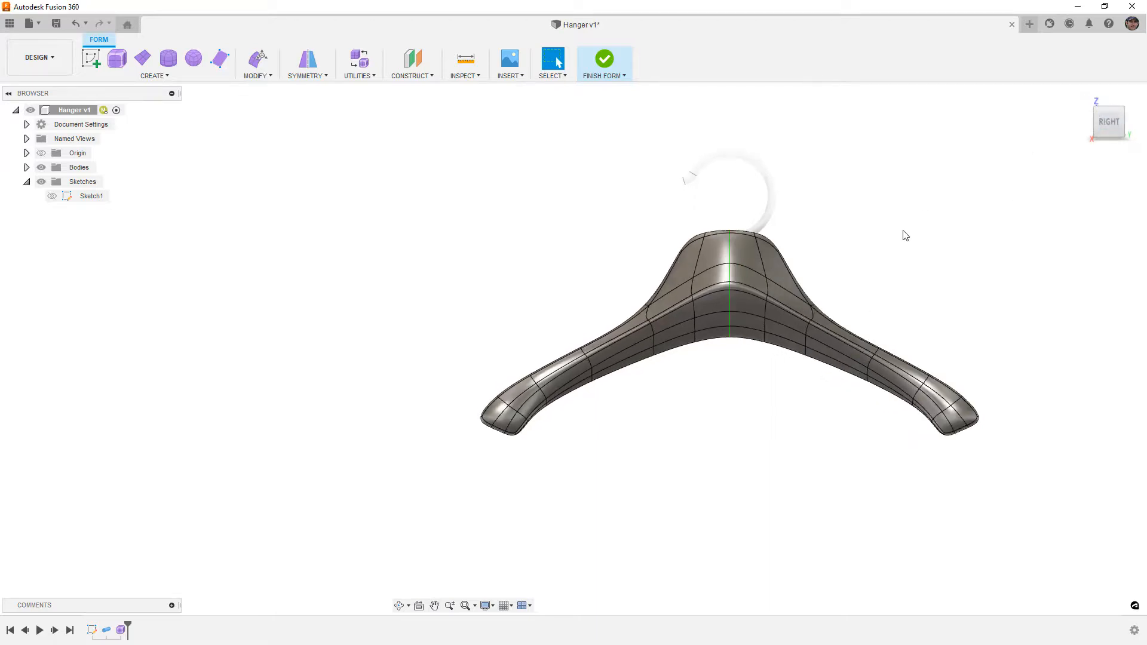
pyautogui.moveTo(900, 256); pyautogui.dragTo(728, 231, button='middle')
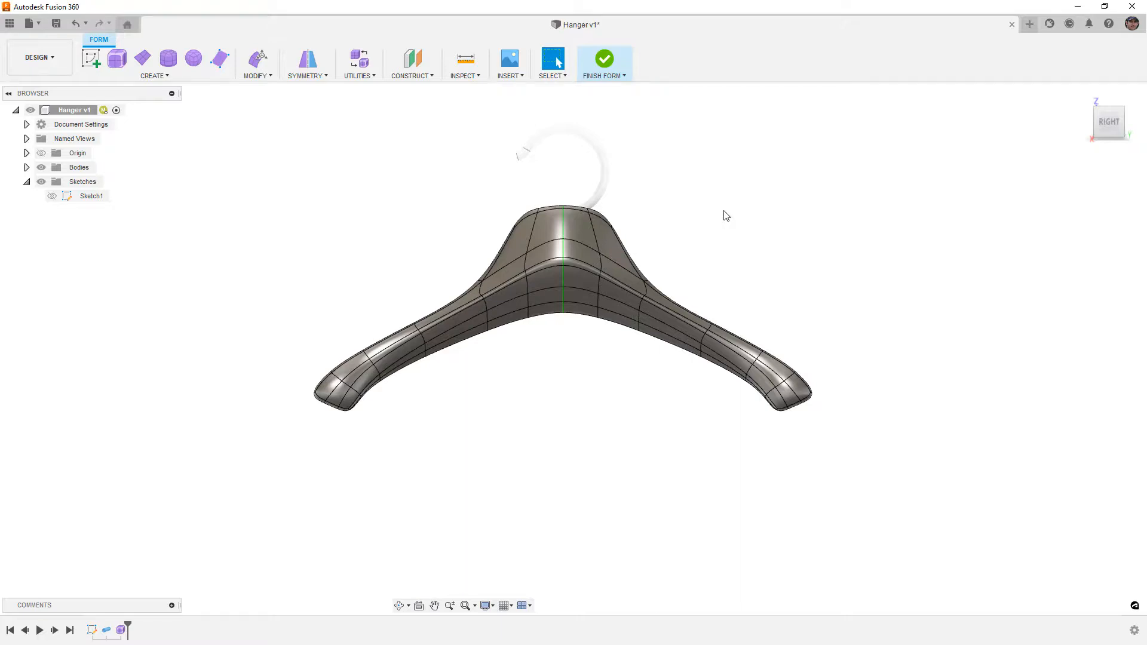
pyautogui.click(626, 51)
pyautogui.keyDown('shift'); pyautogui.moveTo(450, 251); pyautogui.dragTo(572, 250, button='middle'); pyautogui.keyUp('shift')
pyautogui.keyDown('shift'); pyautogui.moveTo(690, 244); pyautogui.dragTo(640, 204, button='middle'); pyautogui.keyUp('shift')
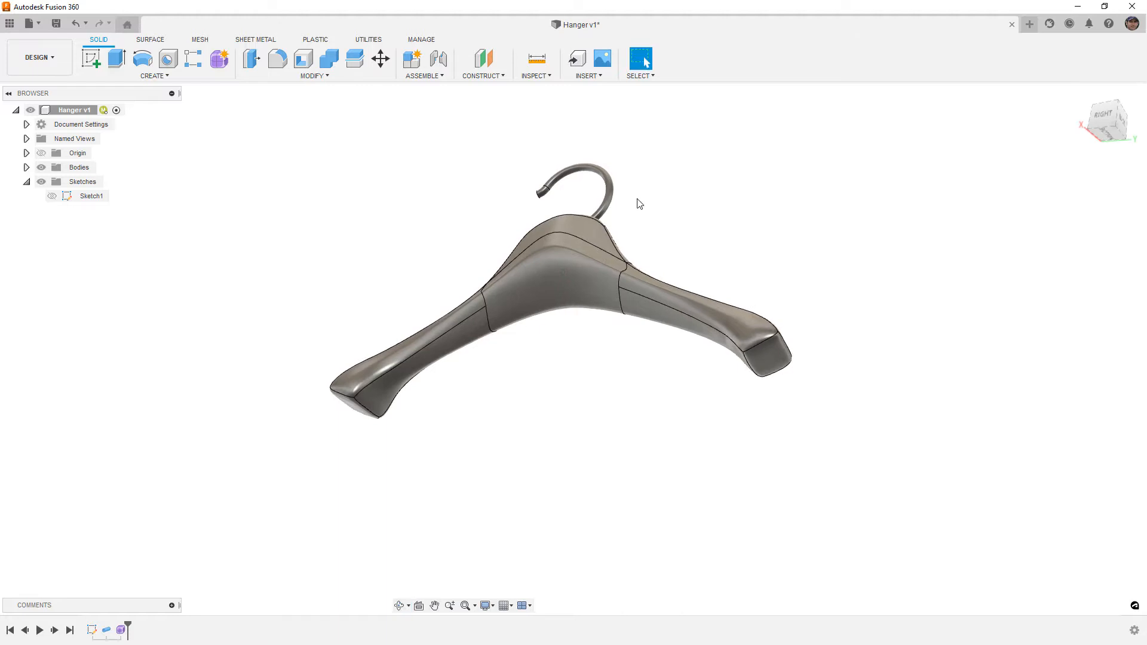
pyautogui.keyDown('shift'); pyautogui.moveTo(721, 207); pyautogui.dragTo(604, 233, button='middle'); pyautogui.keyUp('shift')
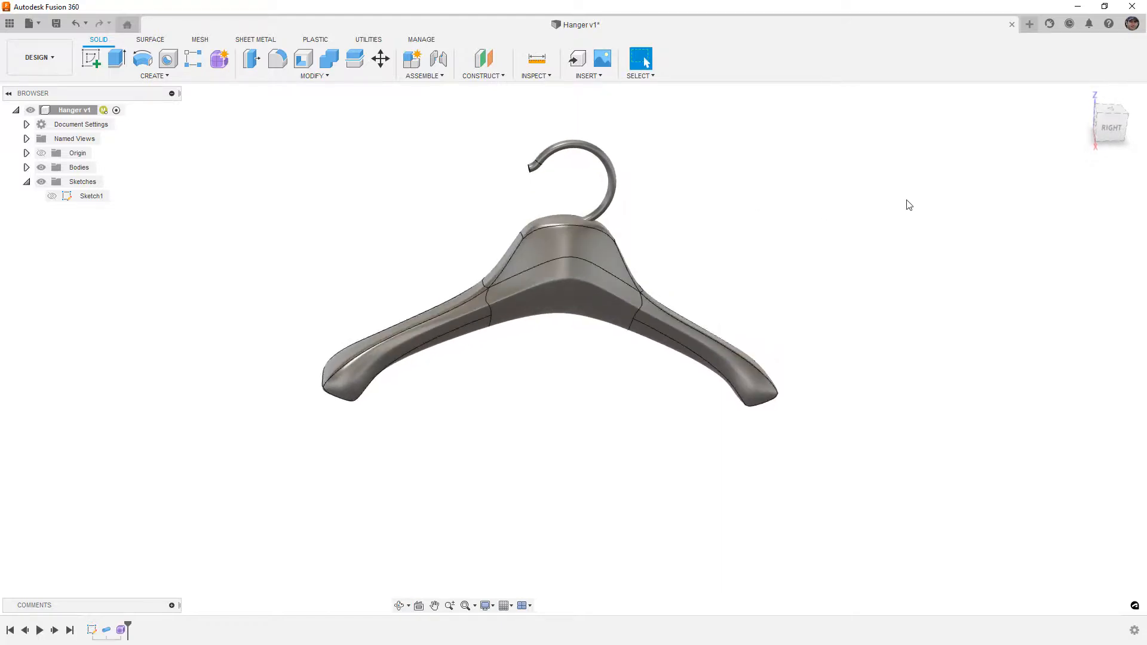
# - Start a sketch on the vertical origin plane facing the right view and draw a vertical line about 3.65 in long up from the origin
pyautogui.click(1112, 129)
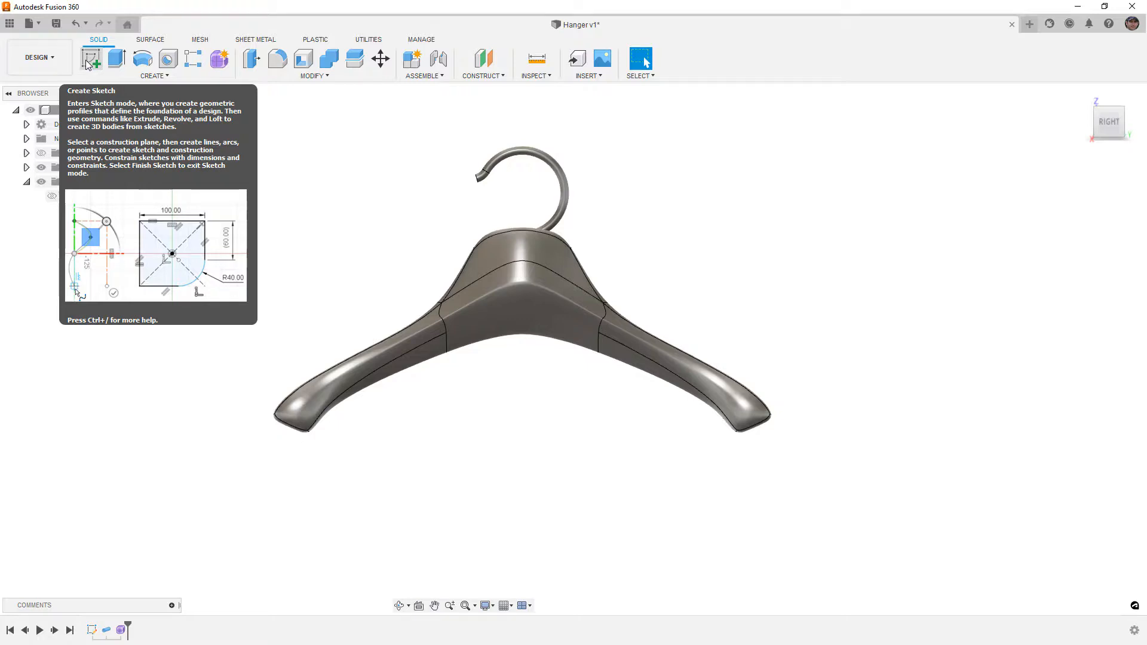
pyautogui.click(92, 62)
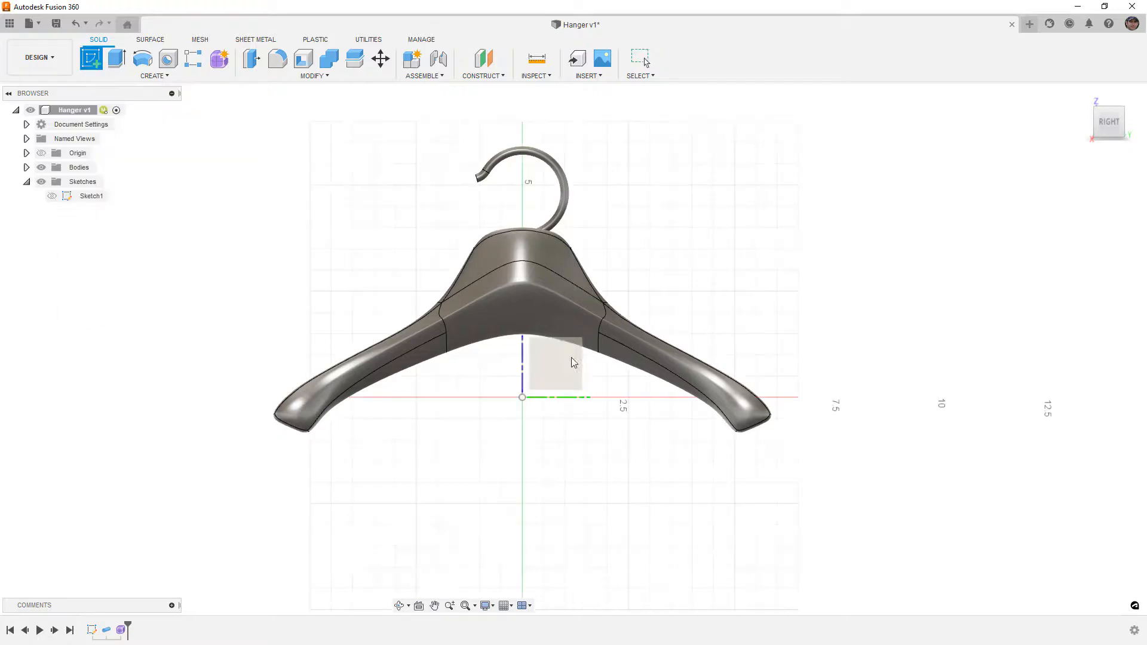
pyautogui.click(562, 378)
pyautogui.moveTo(537, 369); pyautogui.dragTo(532, 418, button='middle')
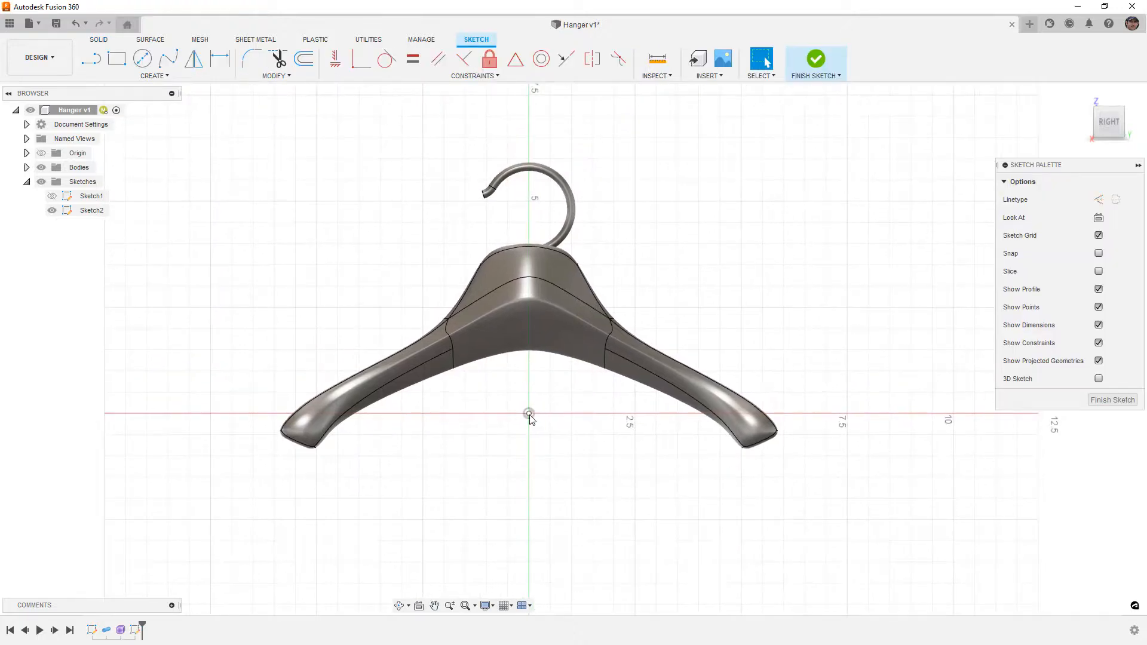
pyautogui.click(91, 57)
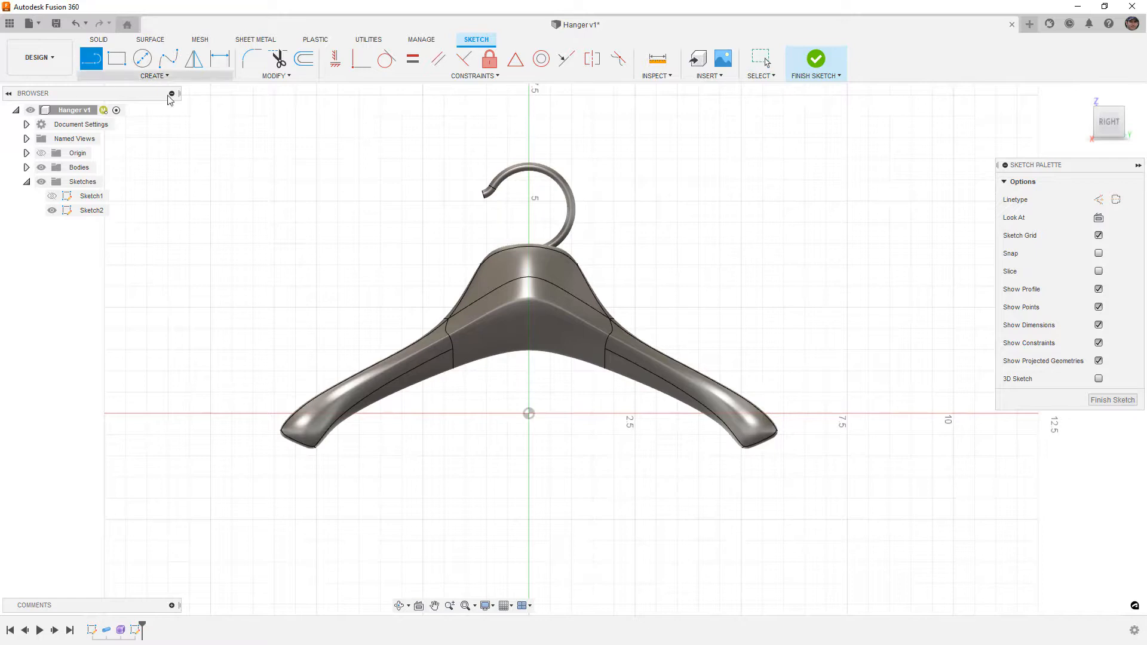
pyautogui.click(529, 414)
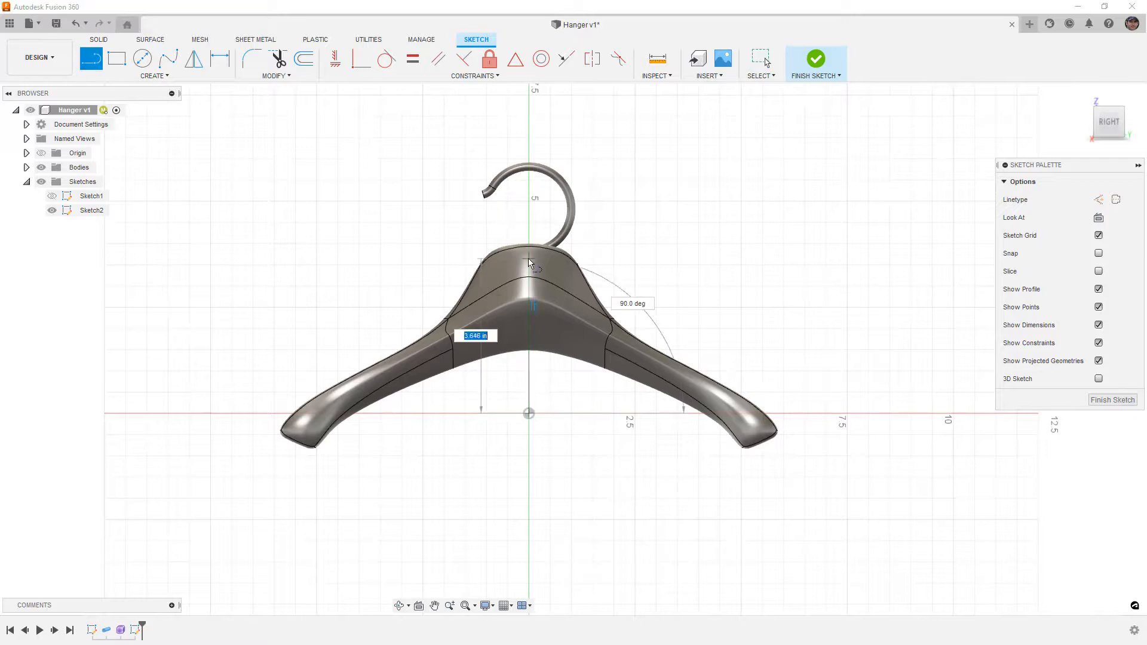
pyautogui.click(529, 258)
pyautogui.click(558, 255)
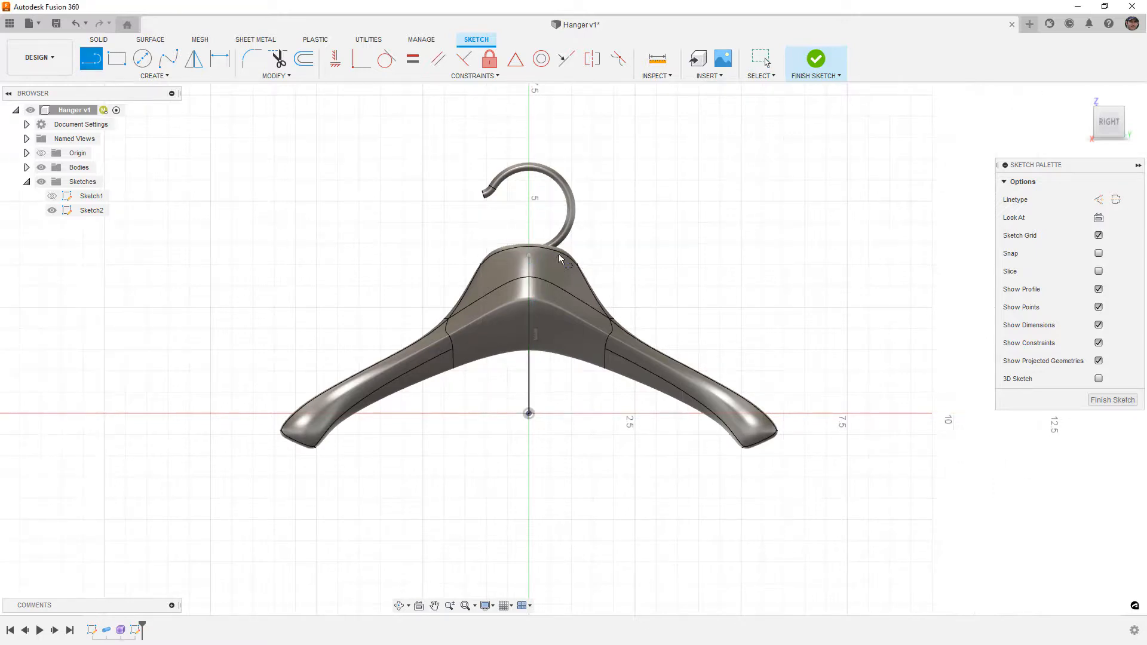
# - Draw a horizontal line about 4.76 in long across the hanger's top and constrain its midpoint to the vertical line's upper end
pyautogui.click(428, 240)
pyautogui.click(630, 240)
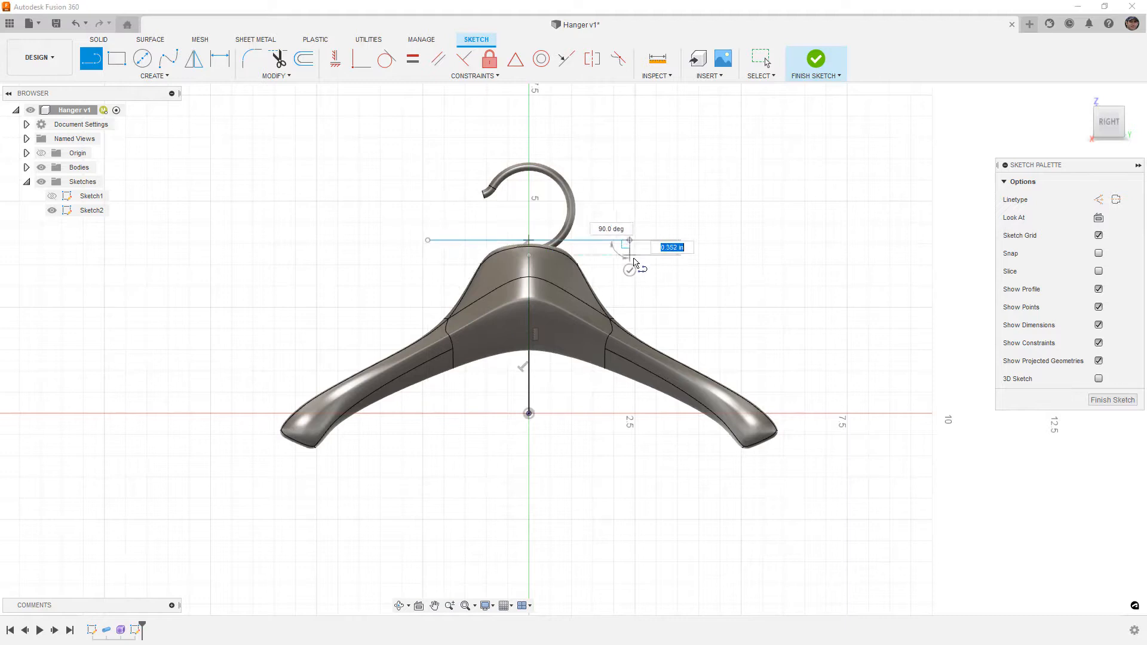
pyautogui.click(511, 62)
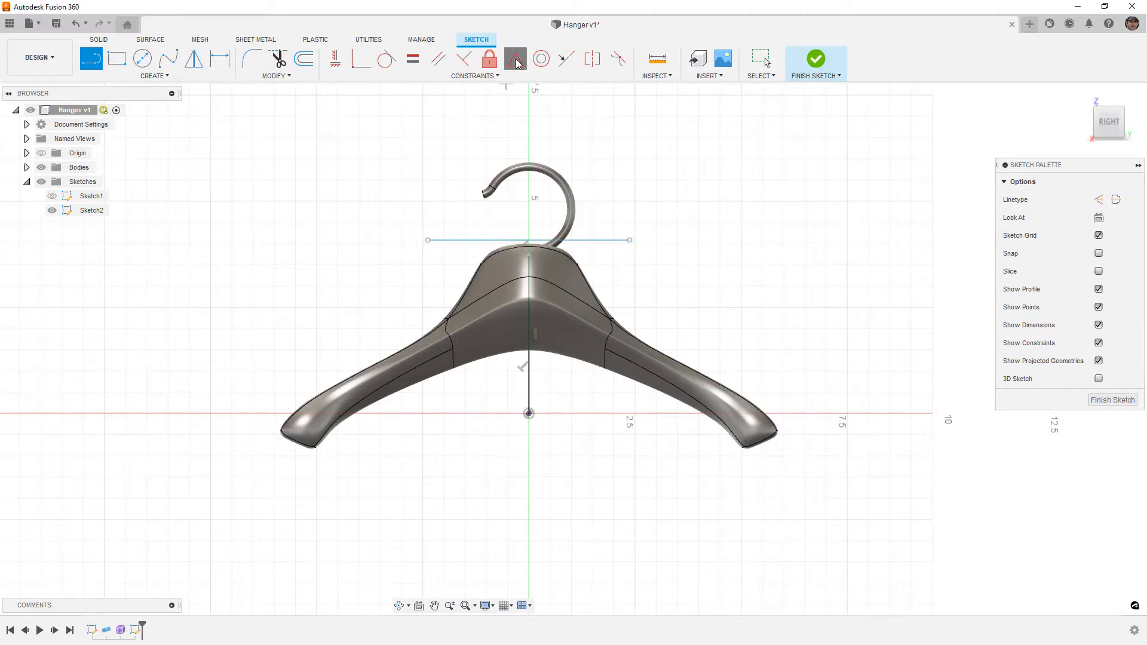
pyautogui.click(539, 241)
pyautogui.click(530, 256)
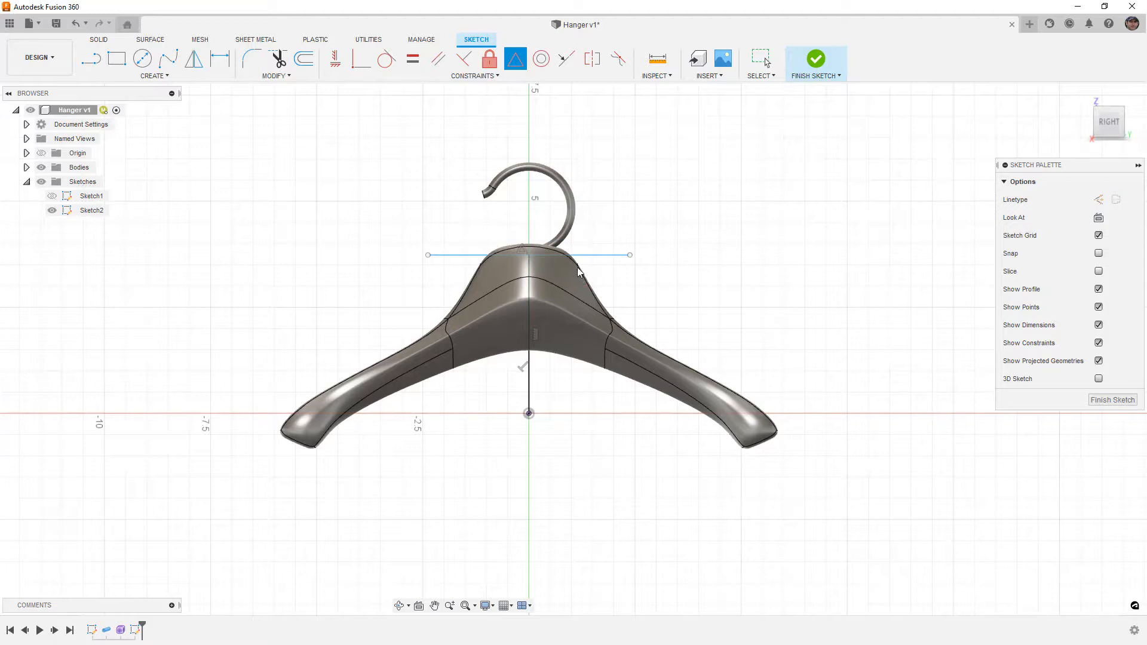
pyautogui.press('Escape')
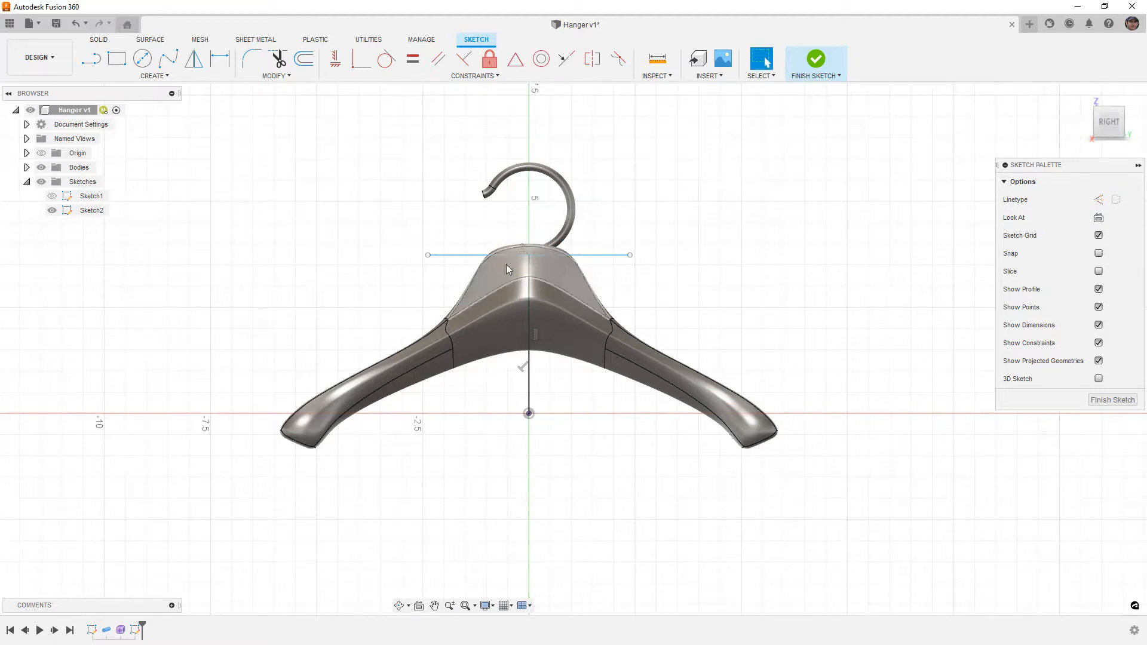
# - Convert the vertical line to construction, lower the horizontal line across the hanger's neck, and finish the sketch
pyautogui.click(530, 269)
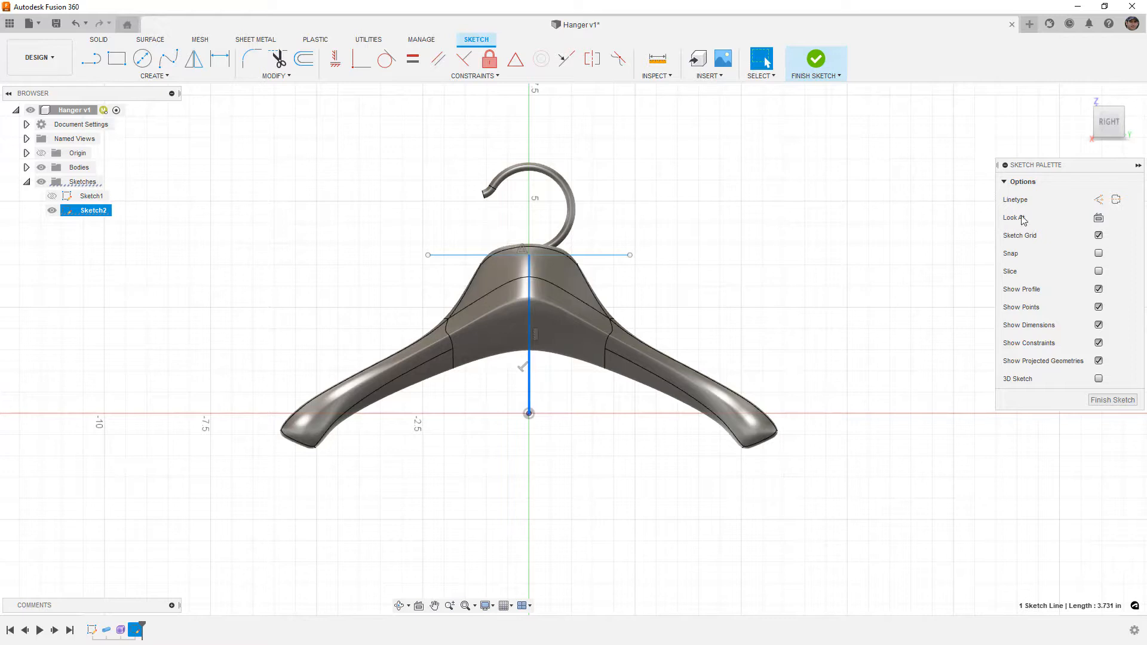
pyautogui.click(1100, 200)
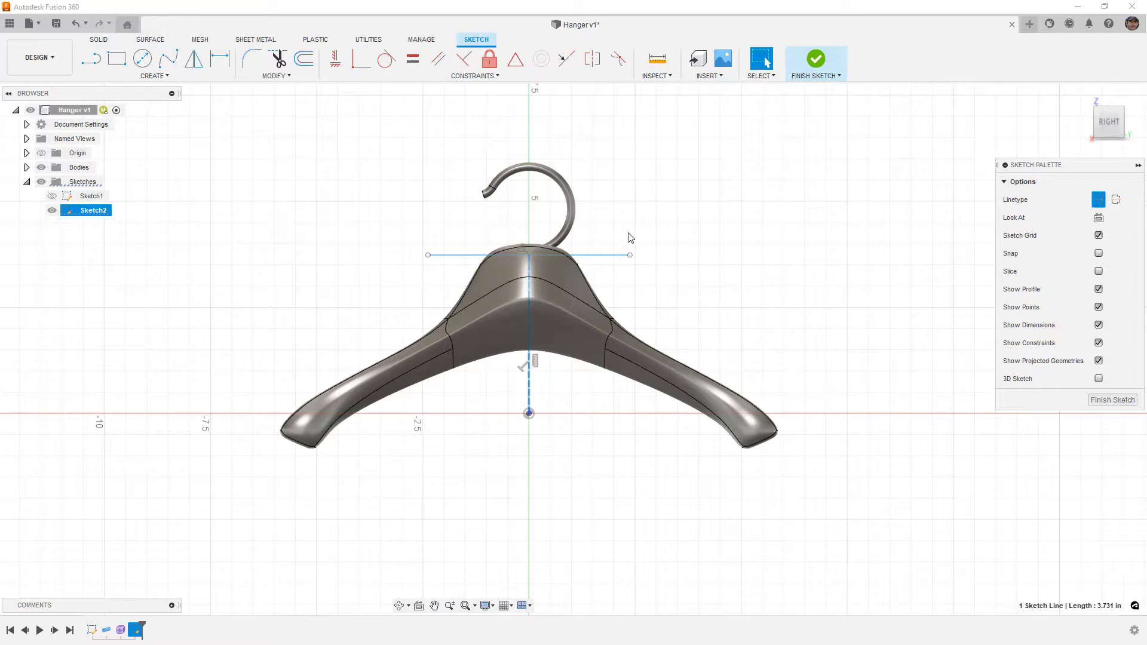
pyautogui.click(611, 245)
pyautogui.scroll(3, 592, 252)
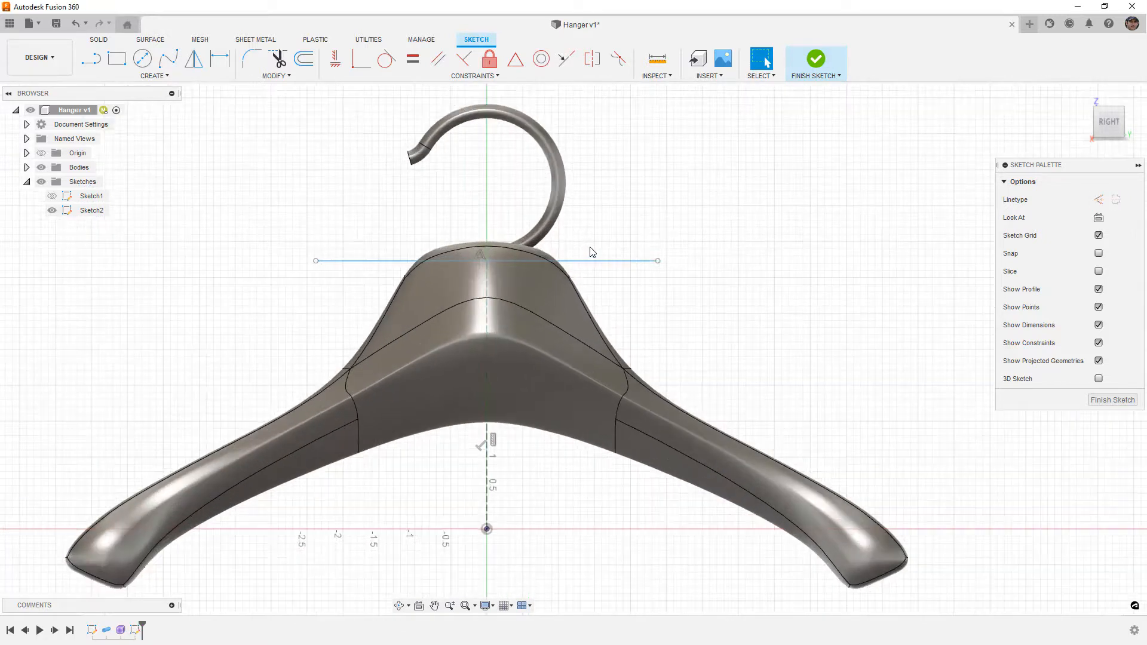
pyautogui.moveTo(600, 259); pyautogui.dragTo(600, 283)
pyautogui.click(816, 58)
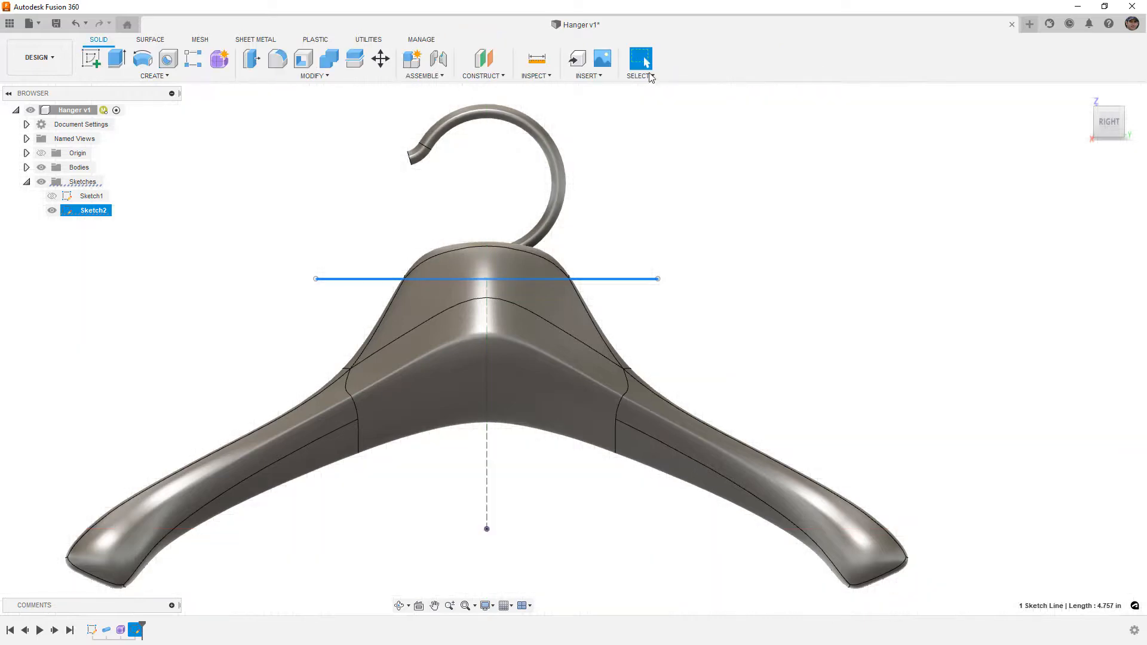
# - Split the hanger body with the horizontal sketch line, keeping the splitting tool extended
pyautogui.click(354, 60)
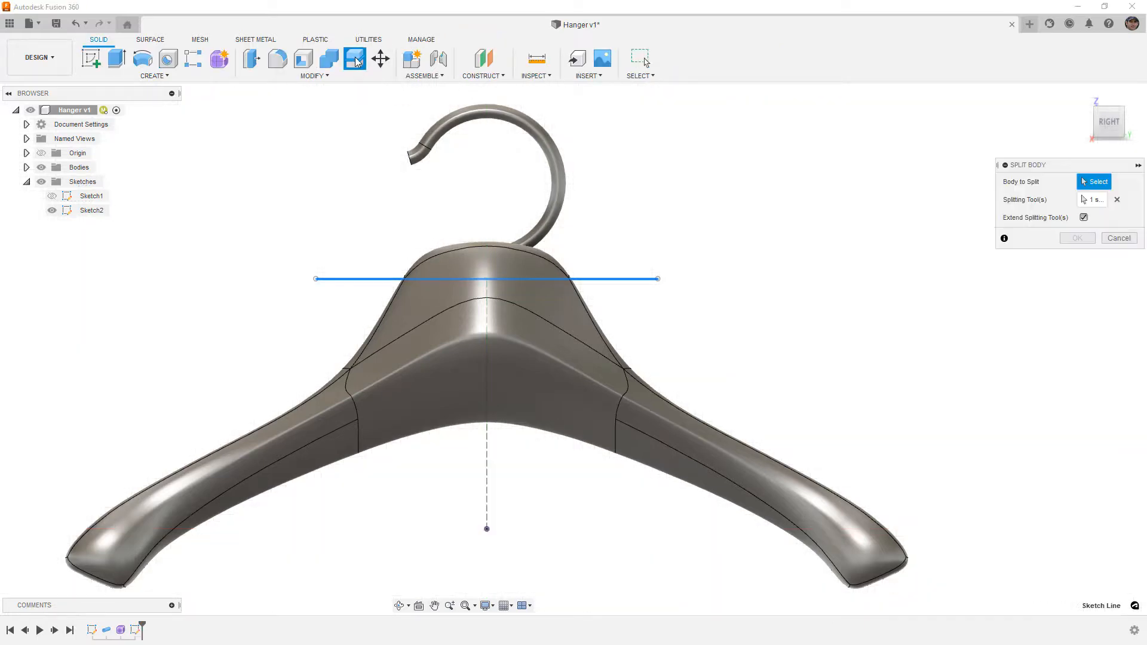
pyautogui.click(532, 263)
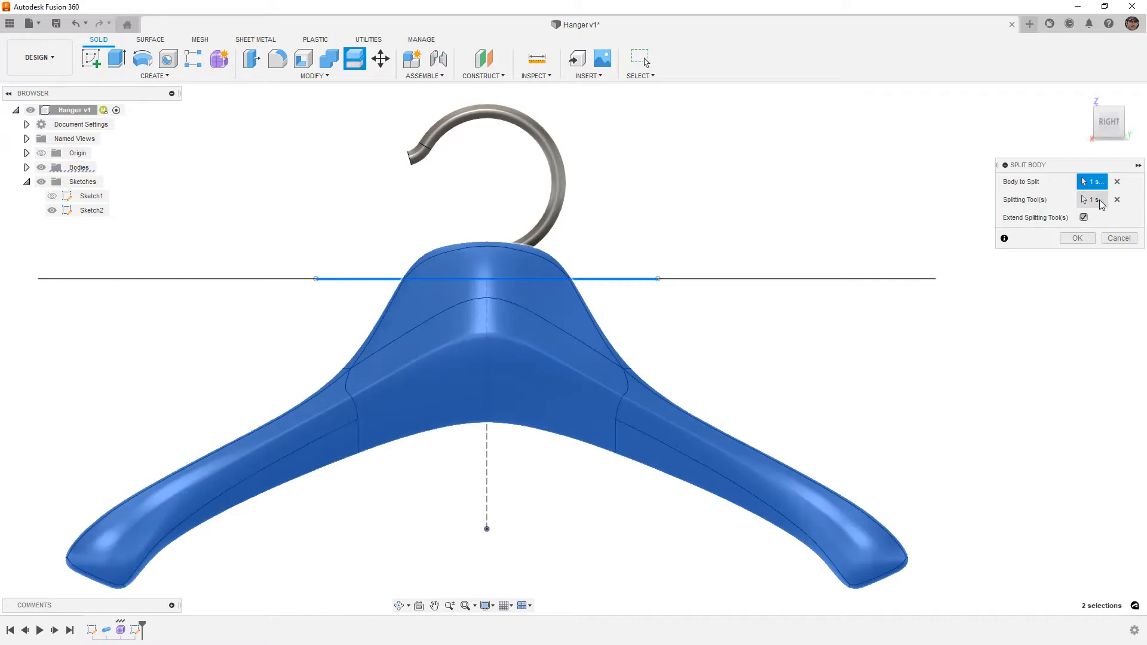
pyautogui.keyDown('shift'); pyautogui.moveTo(644, 287); pyautogui.dragTo(723, 285, button='middle'); pyautogui.keyUp('shift')
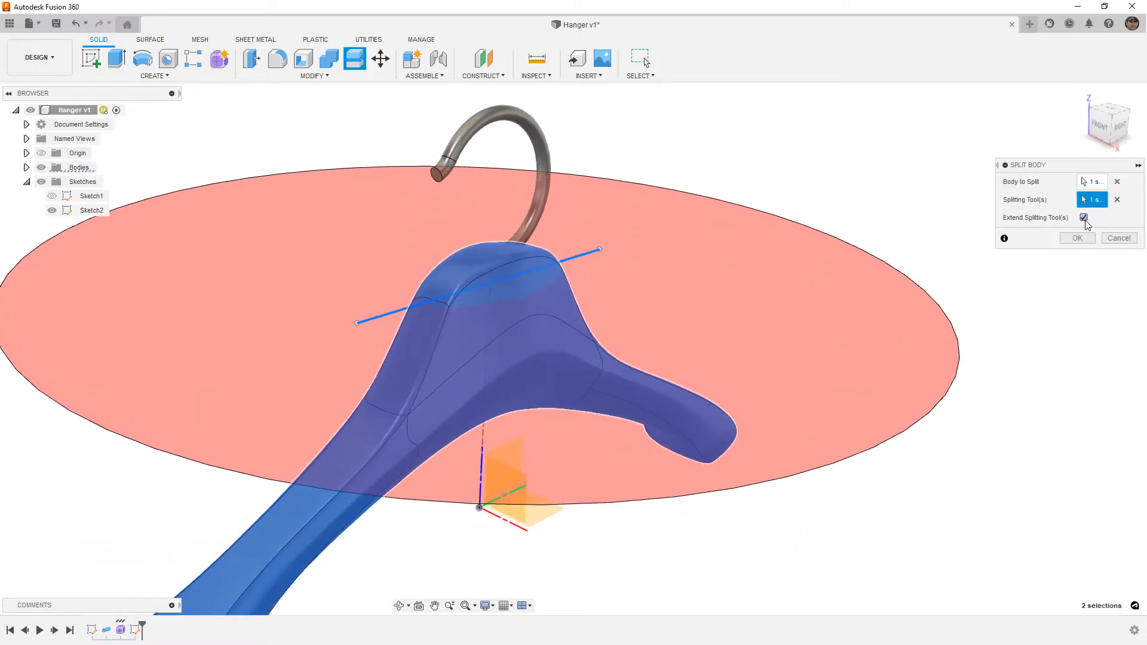
pyautogui.click(1077, 238)
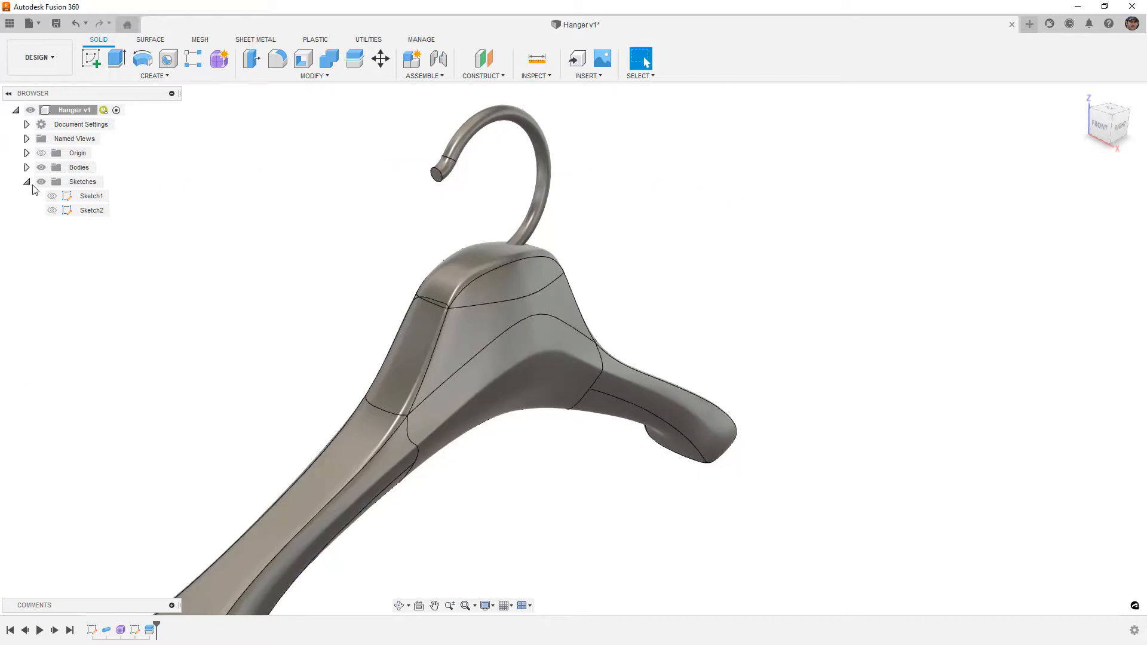
# - Identify the hook and the two split bodies, and hide Body2, the cut-off cap at the top of the hanger
pyautogui.click(27, 167)
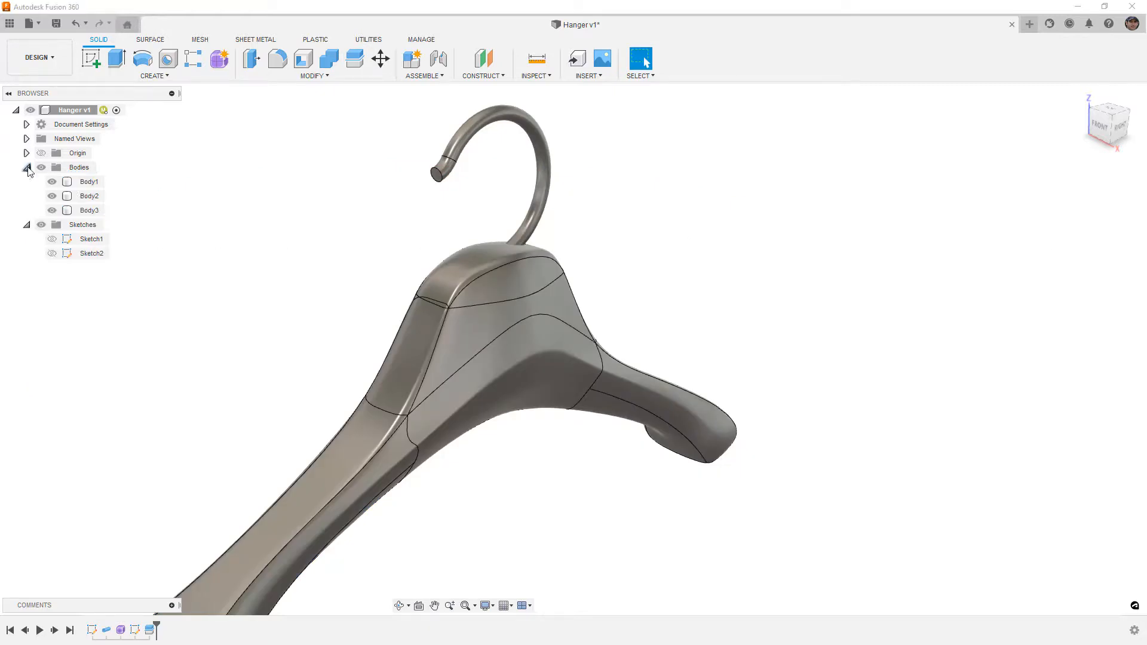
pyautogui.click(83, 184)
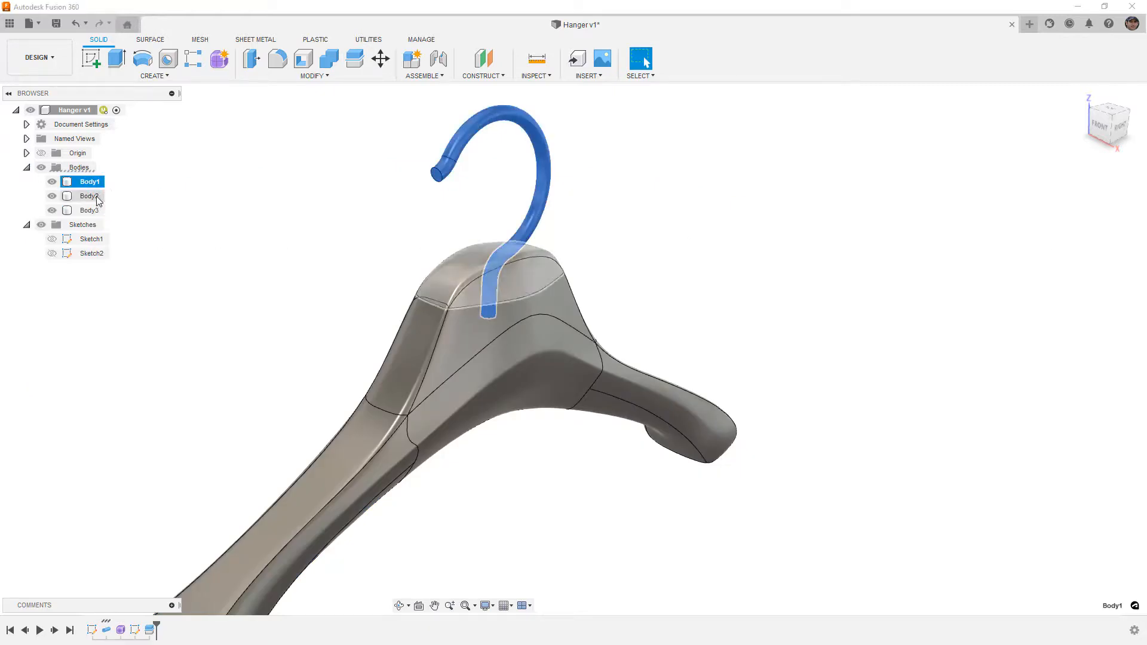
pyautogui.click(98, 199)
pyautogui.click(52, 196)
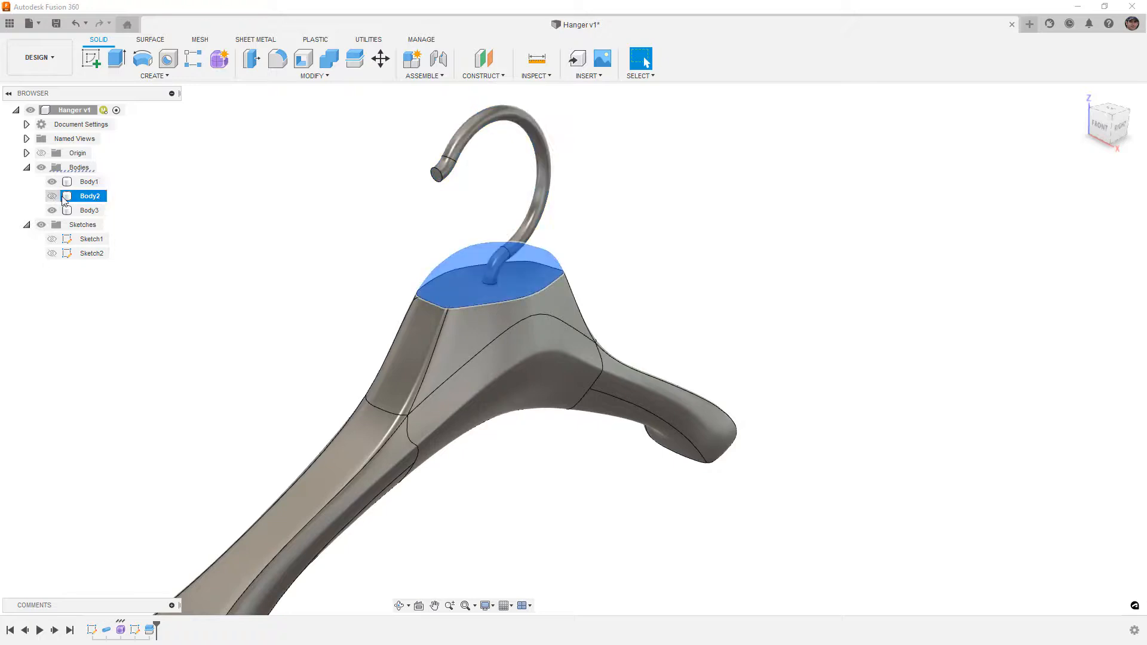
pyautogui.click(184, 187)
pyautogui.click(96, 212)
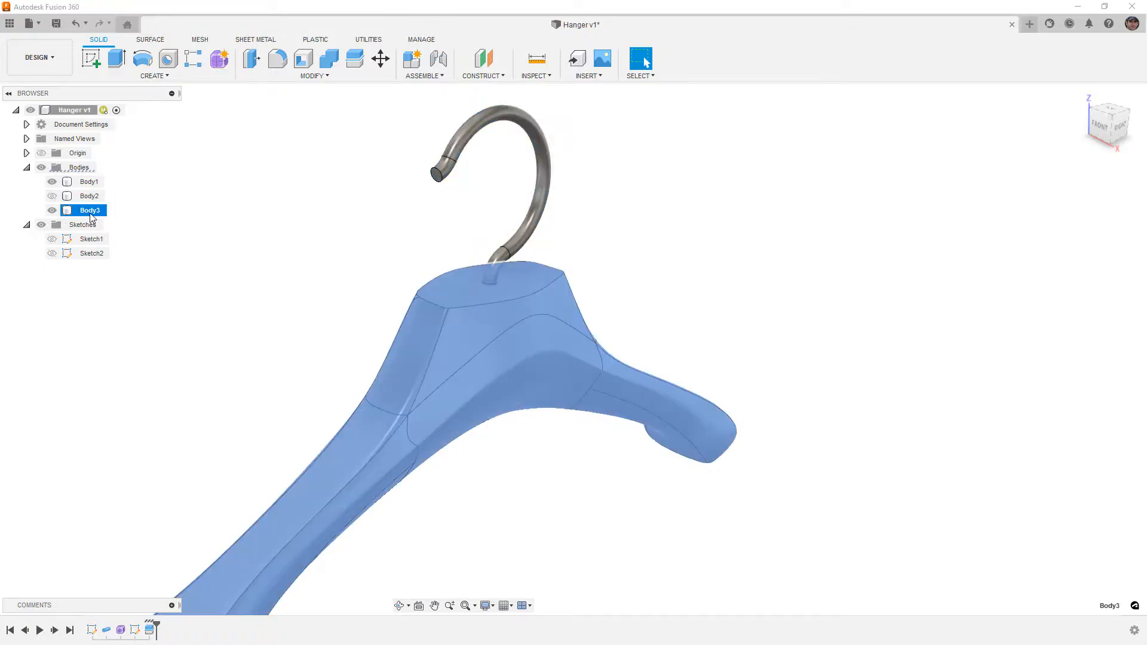
pyautogui.click(170, 184)
# - Fillet the edge loop around the hanger's flat top face with a constant 0.05 in radius and a tangent chain
pyautogui.moveTo(251, 218)
pyautogui.keyDown('shift'); pyautogui.mouseDown(button='middle')
pyautogui.moveTo(303, 221)
pyautogui.moveTo(256, 220)
pyautogui.mouseUp(button='middle'); pyautogui.keyUp('shift')
pyautogui.click(278, 58)
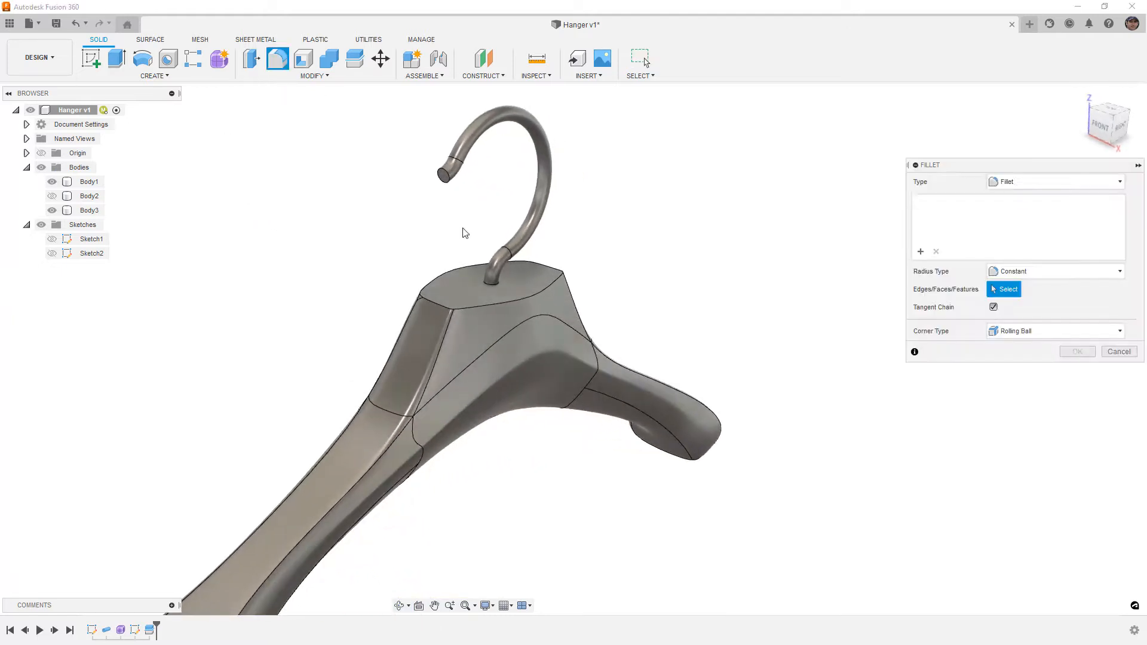
pyautogui.click(489, 309)
pyautogui.scroll(3, 489, 308)
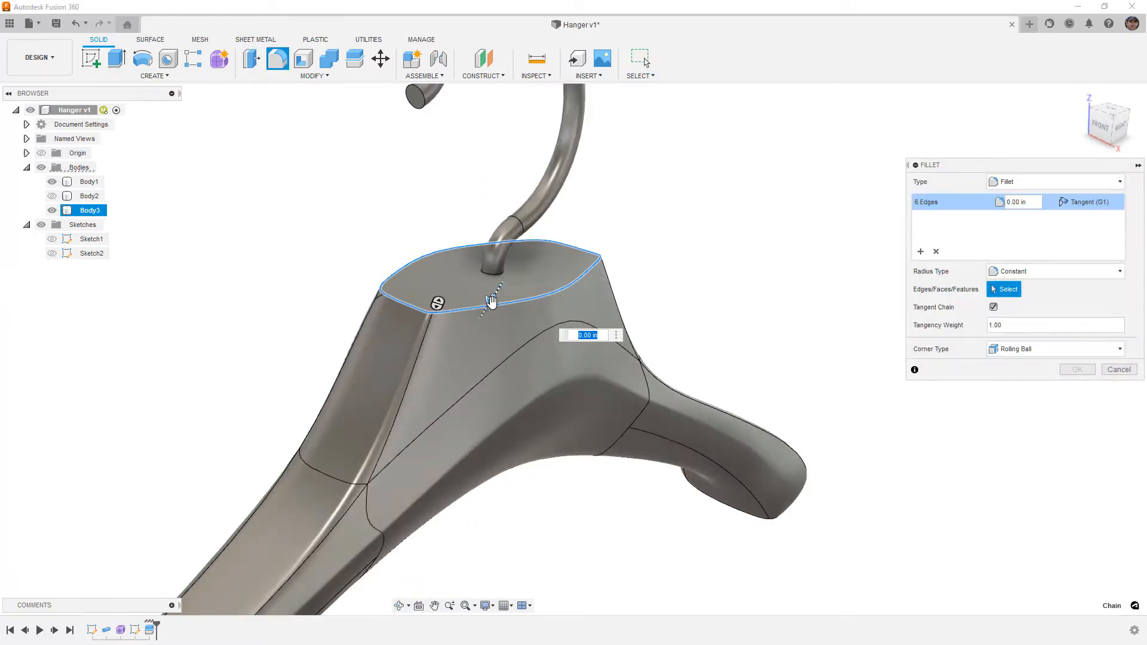
pyautogui.moveTo(489, 308); pyautogui.dragTo(485, 313)
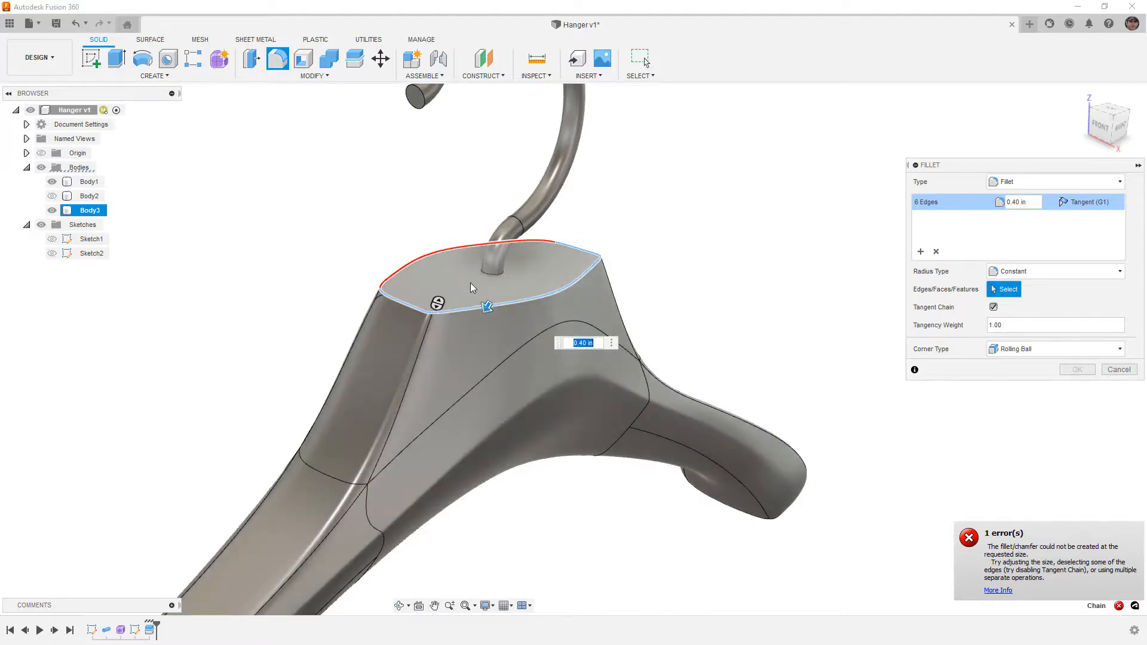
pyautogui.scroll(4, 383, 302)
pyautogui.scroll(3, 374, 297)
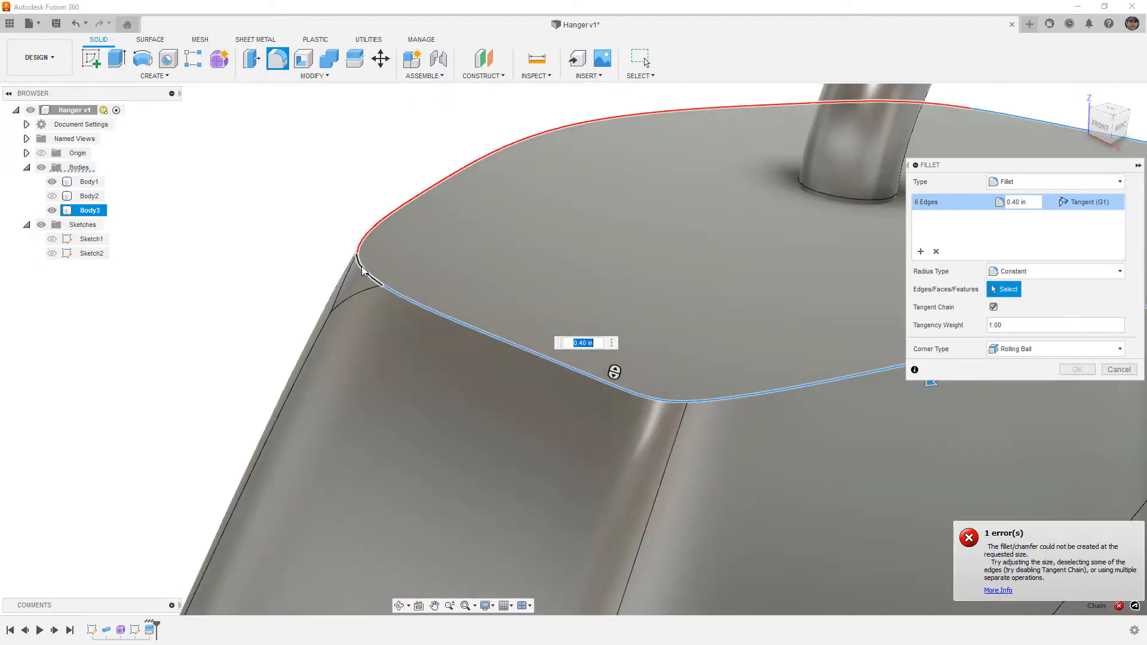
pyautogui.moveTo(366, 236); pyautogui.dragTo(359, 258)
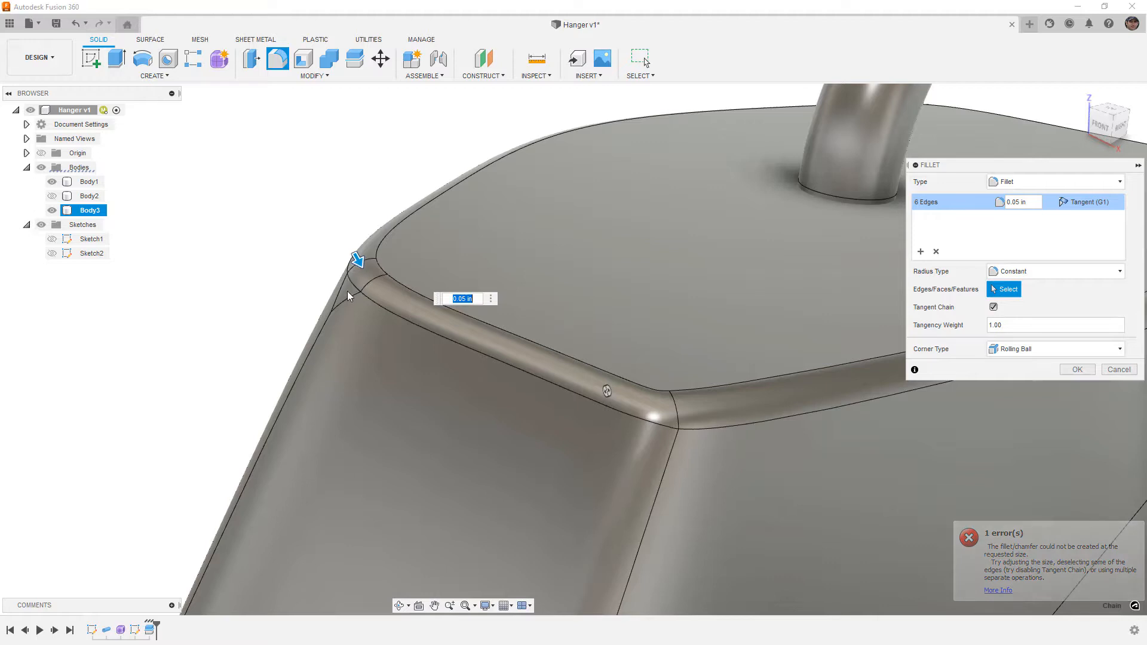
pyautogui.keyDown('shift'); pyautogui.moveTo(340, 188); pyautogui.dragTo(322, 264, button='middle'); pyautogui.keyUp('shift')
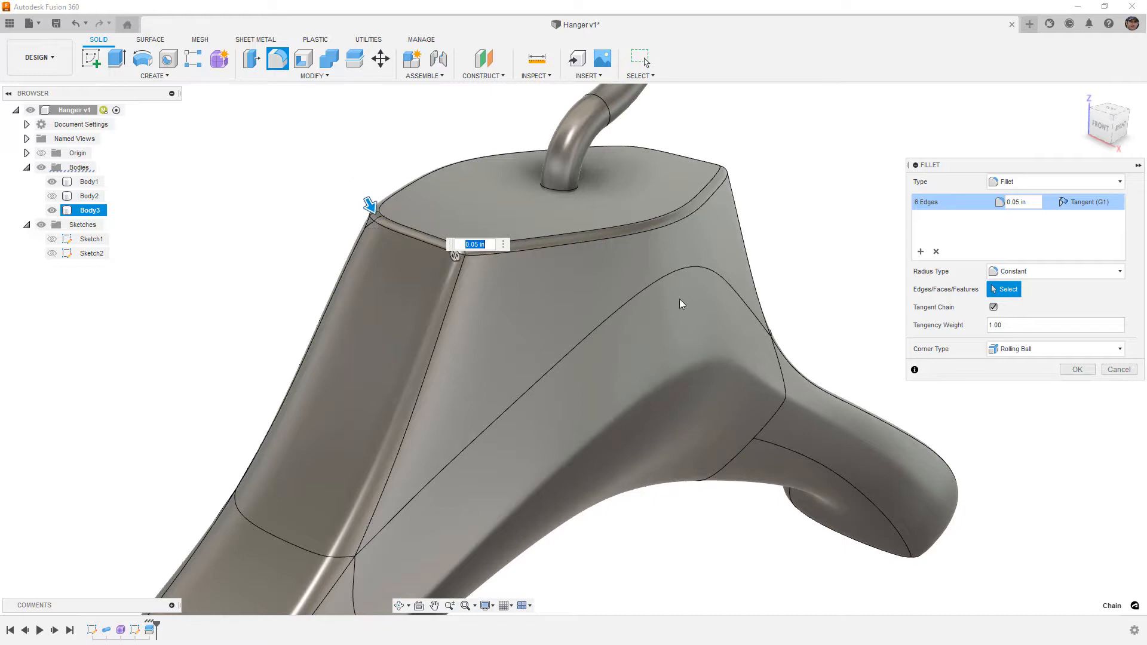
pyautogui.click(1077, 369)
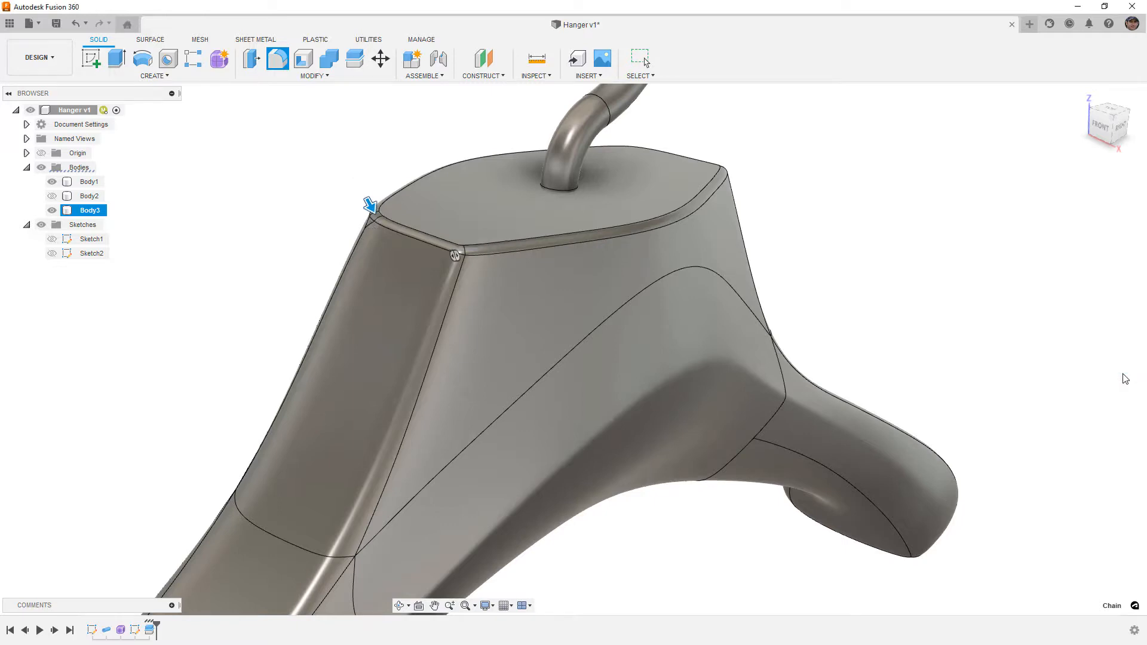
# - Lower the horizontal split line of Sketch2 slightly on the hanger's neck and hide the cut-off cap, Body2
pyautogui.doubleClick(135, 629)
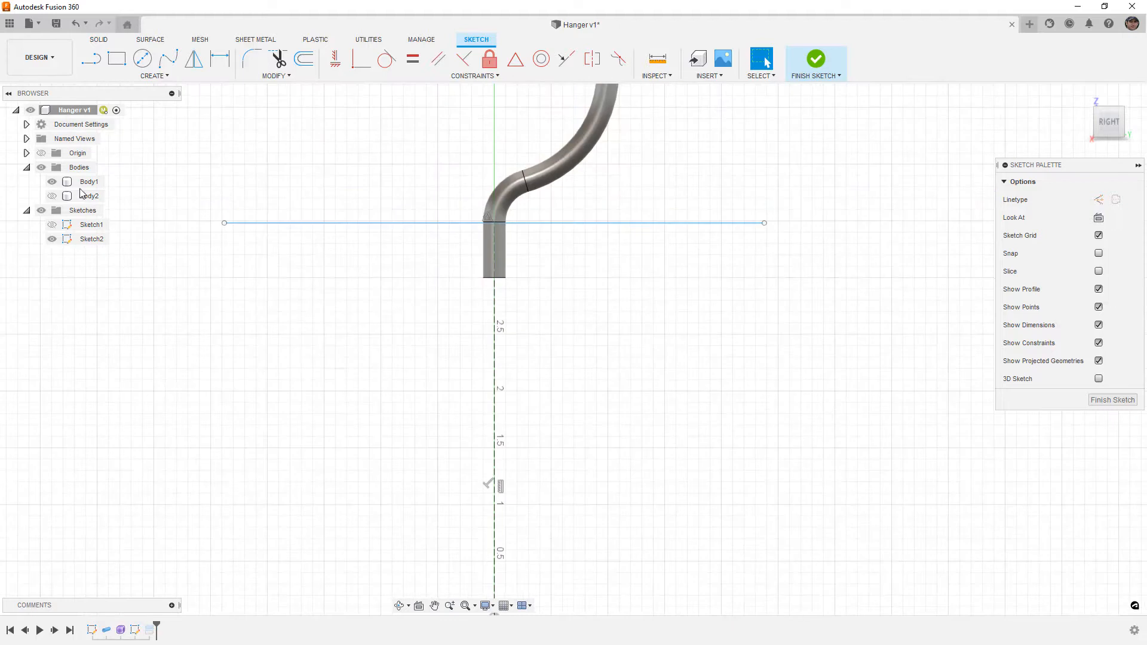
pyautogui.click(52, 196)
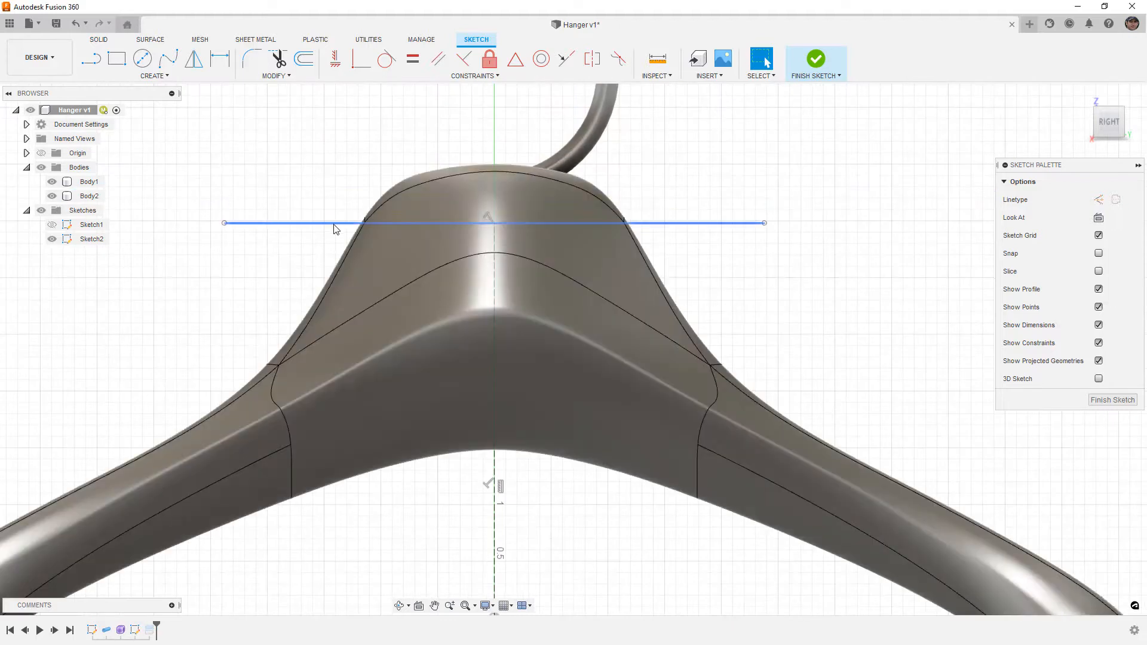
pyautogui.moveTo(333, 228); pyautogui.dragTo(337, 233)
pyautogui.moveTo(323, 248)
pyautogui.keyDown('shift'); pyautogui.mouseDown(button='middle')
pyautogui.moveTo(433, 246)
pyautogui.moveTo(261, 232)
pyautogui.mouseUp(button='middle'); pyautogui.keyUp('shift')
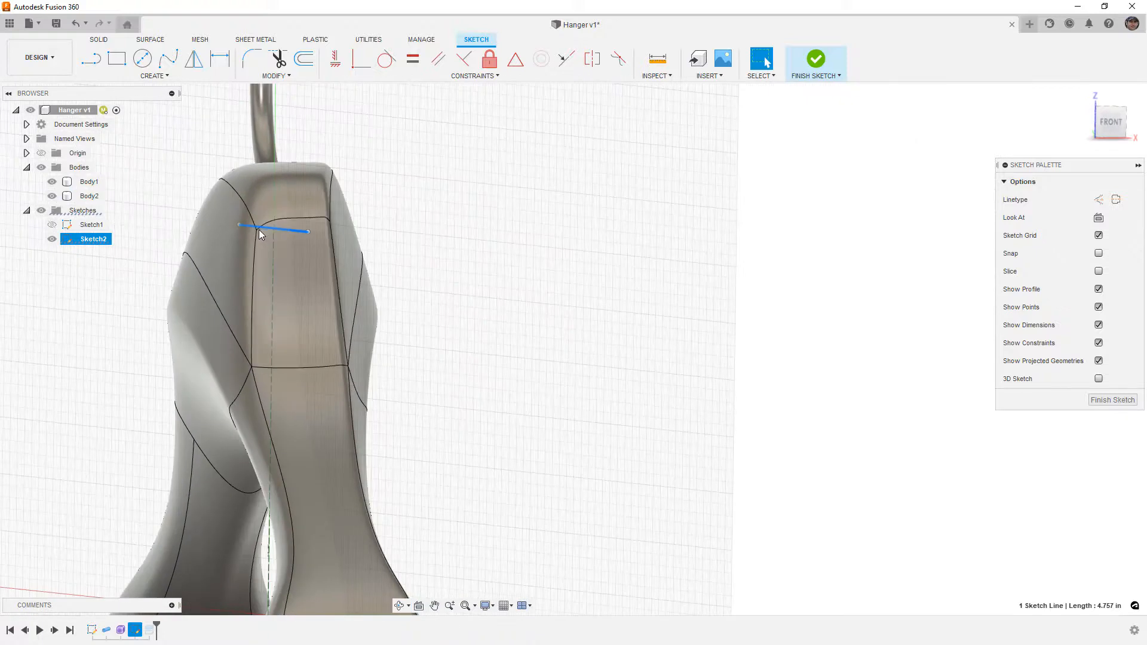
pyautogui.click(815, 60)
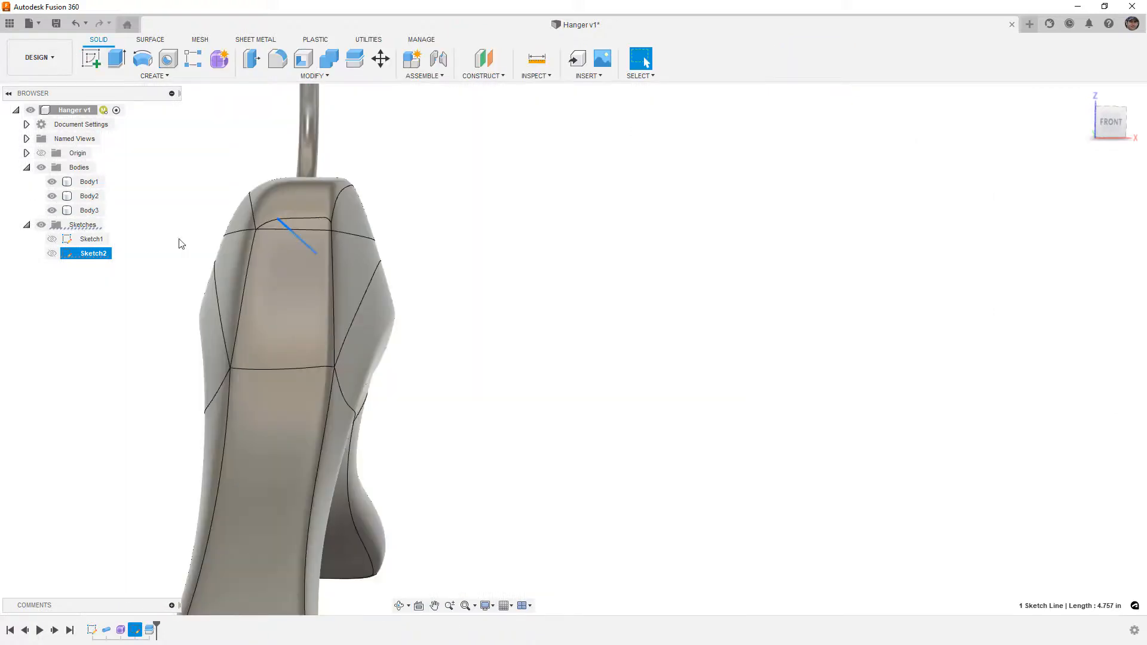
pyautogui.click(89, 196)
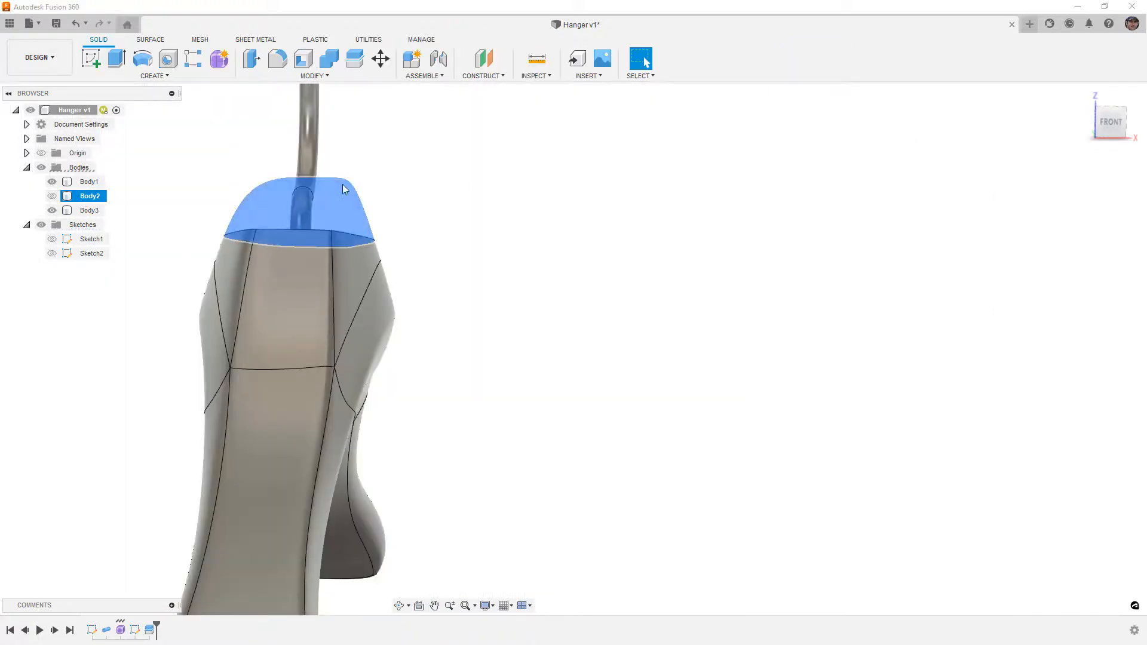
pyautogui.press('v')
# - Set up a constant-radius fillet of 0.075 in on the edge loop around the hanger's flat top face
pyautogui.keyDown('shift'); pyautogui.moveTo(504, 191); pyautogui.dragTo(436, 169, button='middle'); pyautogui.keyUp('shift')
pyautogui.click(277, 58)
pyautogui.click(287, 278)
pyautogui.moveTo(287, 279); pyautogui.dragTo(287, 284)
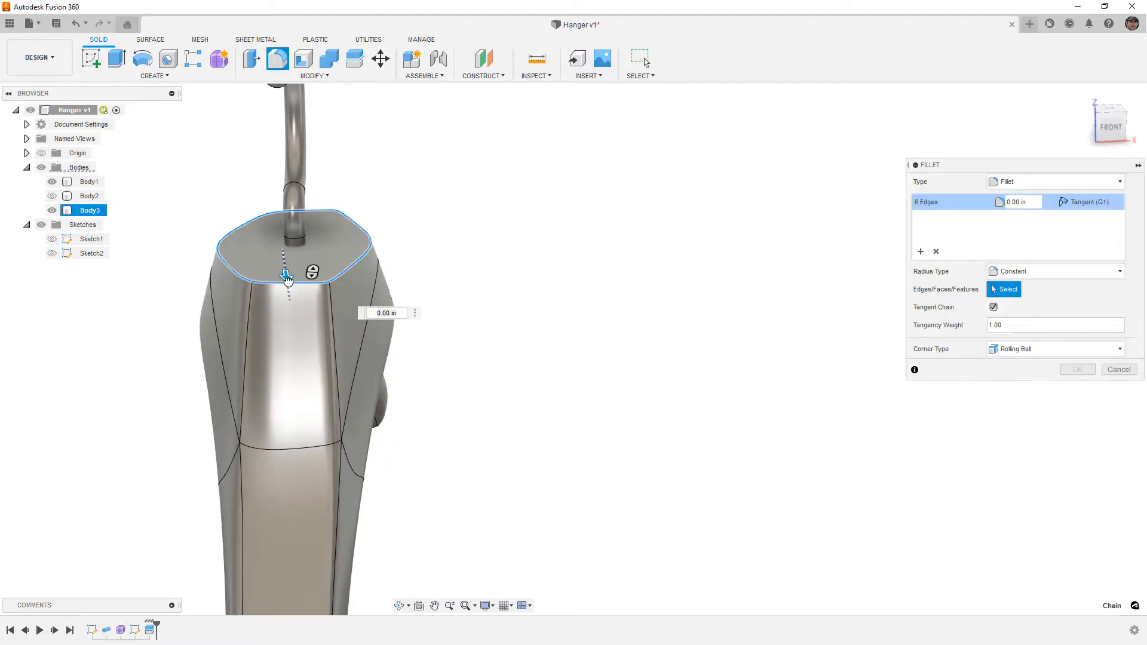
pyautogui.click(250, 286)
pyautogui.scroll(5, 249, 284)
pyautogui.click(249, 271)
pyautogui.moveTo(248, 273); pyautogui.dragTo(248, 275)
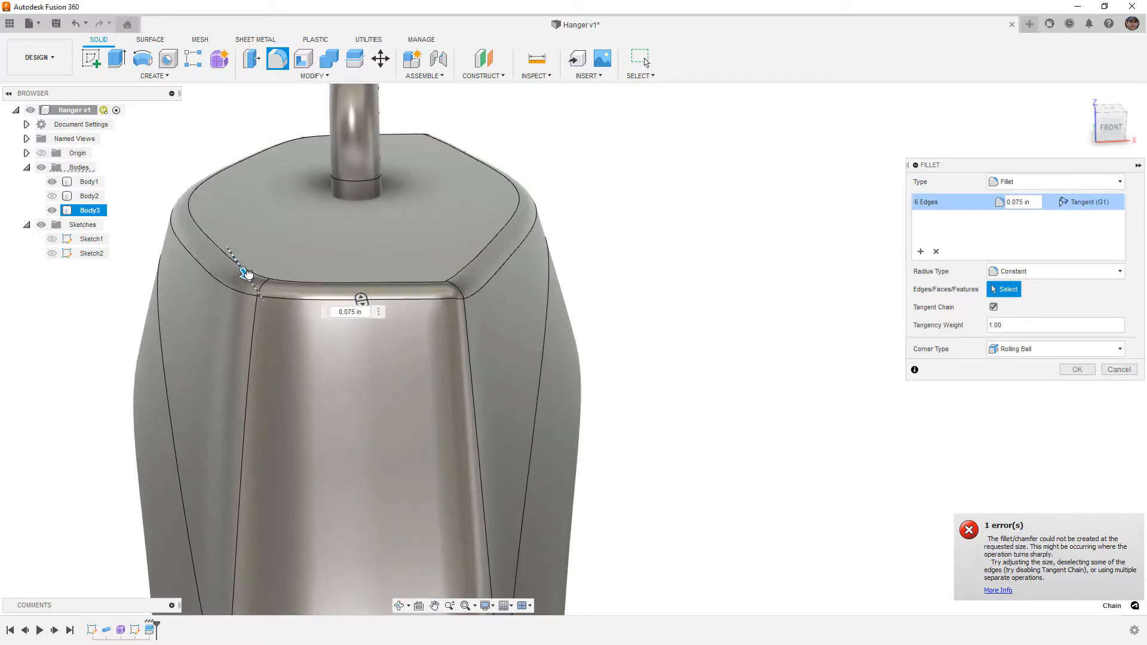
pyautogui.scroll(2, 467, 306)
pyautogui.keyDown('shift'); pyautogui.moveTo(467, 306); pyautogui.dragTo(361, 287, button='middle'); pyautogui.keyUp('shift')
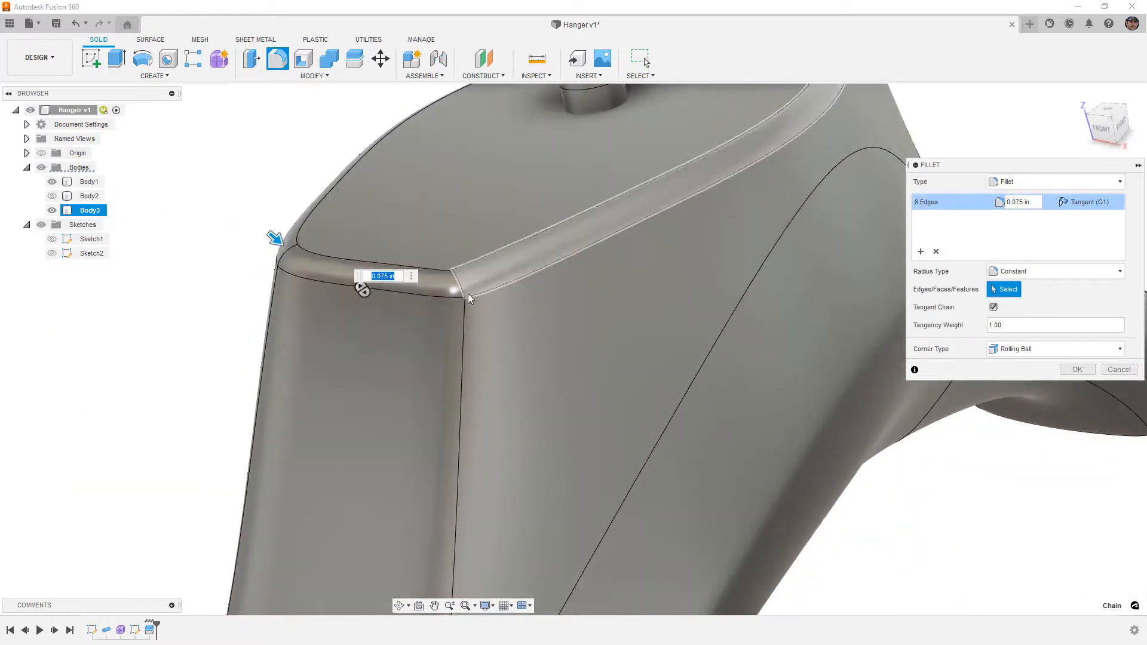
pyautogui.keyDown('shift'); pyautogui.moveTo(461, 298); pyautogui.dragTo(421, 321, button='middle'); pyautogui.keyUp('shift')
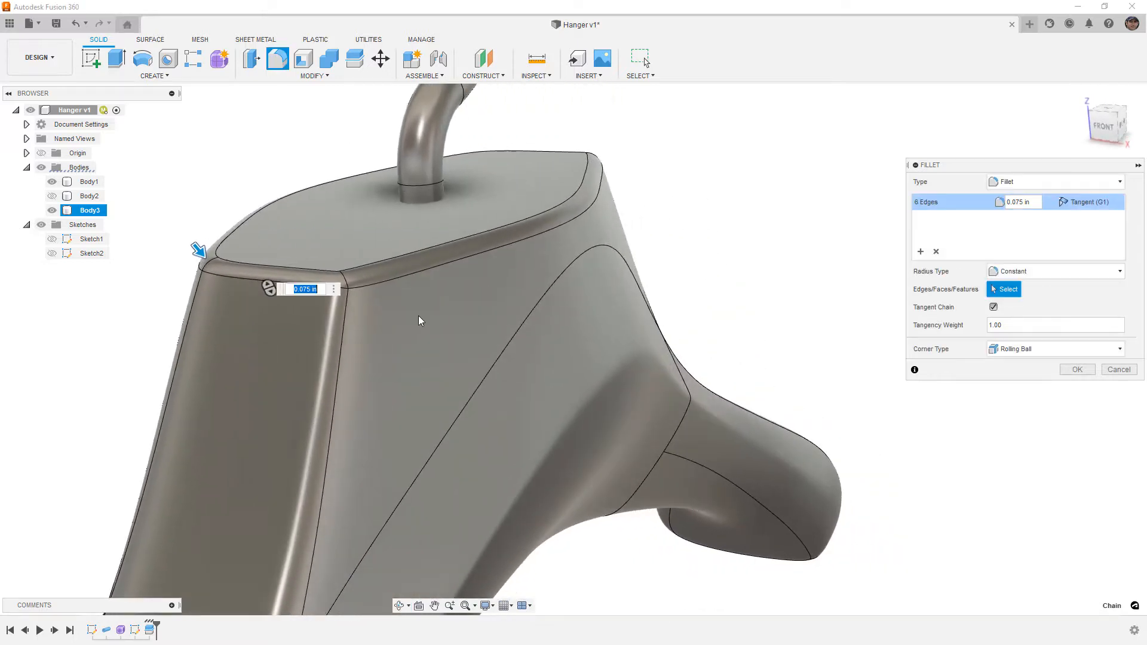
# - Try Curvature (G2) continuity on the fillet and compare its corner transitions with Tangent (G1)
pyautogui.click(1089, 202)
pyautogui.click(1099, 231)
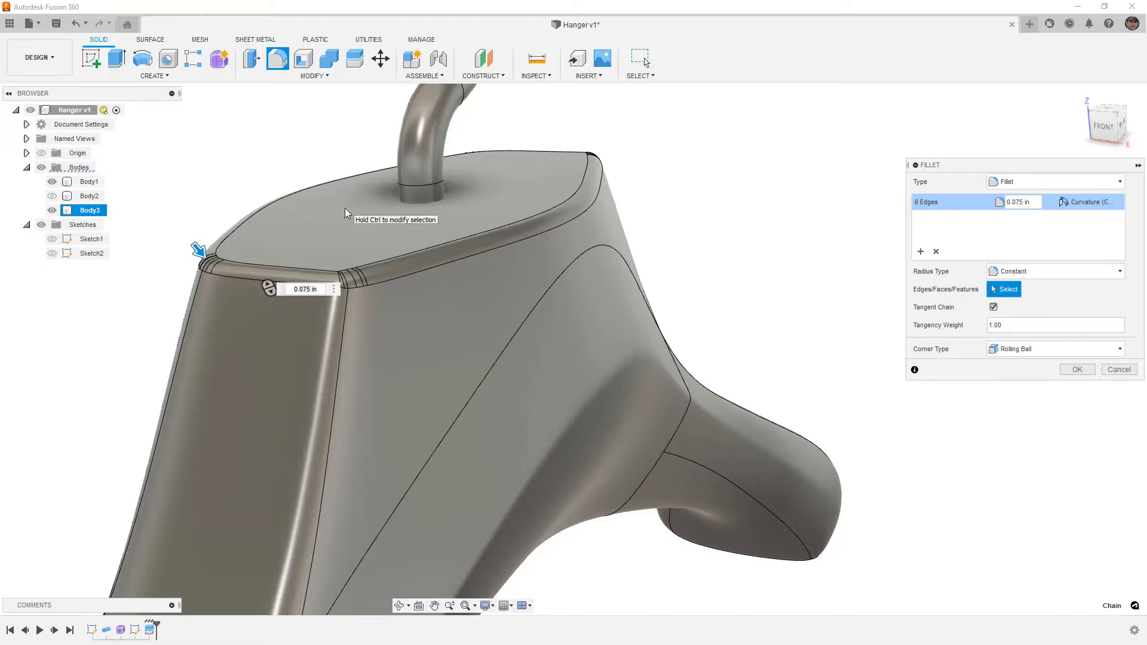
pyautogui.scroll(6, 373, 281)
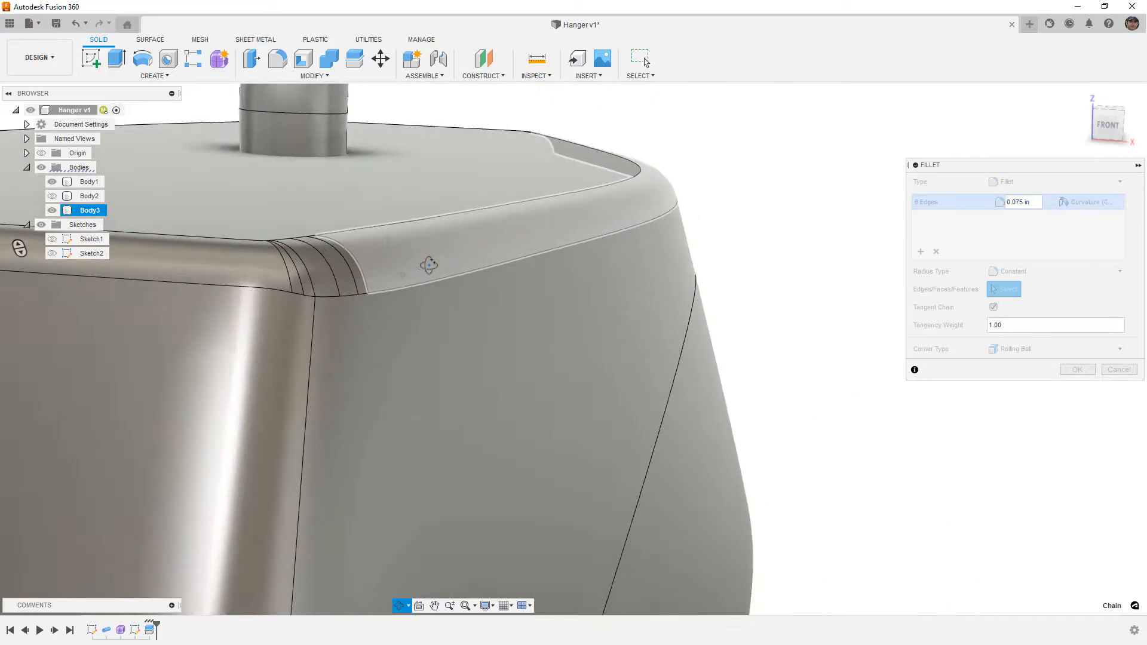
pyautogui.keyDown('shift'); pyautogui.moveTo(20, 248); pyautogui.dragTo(177, 235, button='middle'); pyautogui.keyUp('shift')
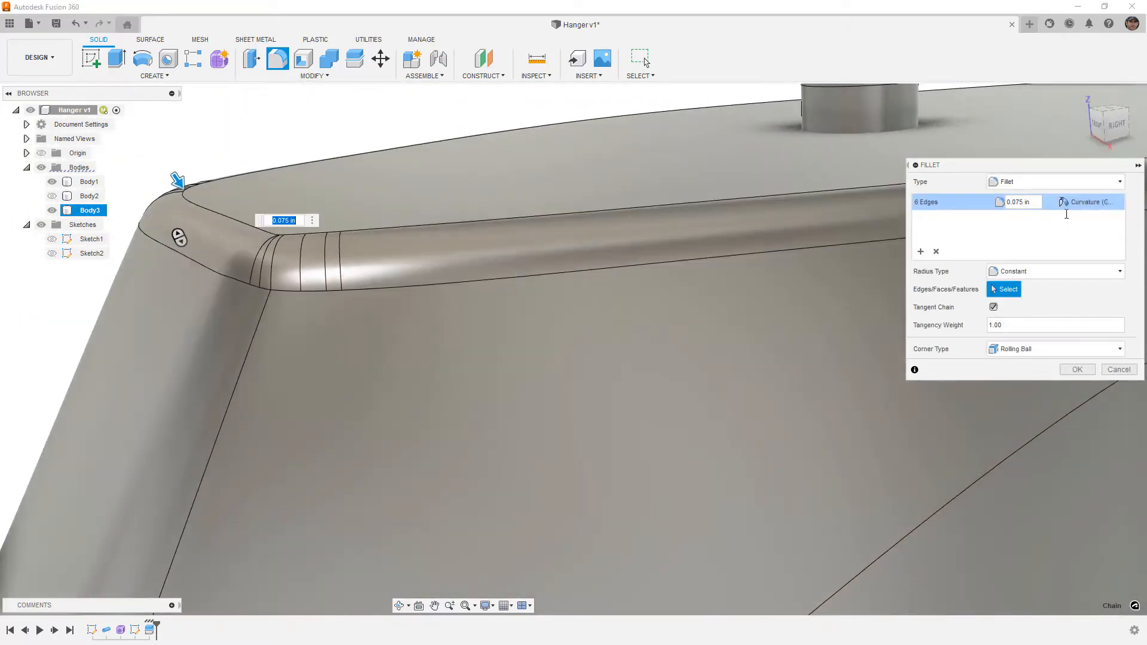
pyautogui.click(1087, 202)
pyautogui.click(1086, 218)
pyautogui.click(1087, 203)
pyautogui.click(1087, 233)
# - Set the fillet's continuity to Tangent (G1) and apply the fillet to the neck's top edges
pyautogui.click(1087, 201)
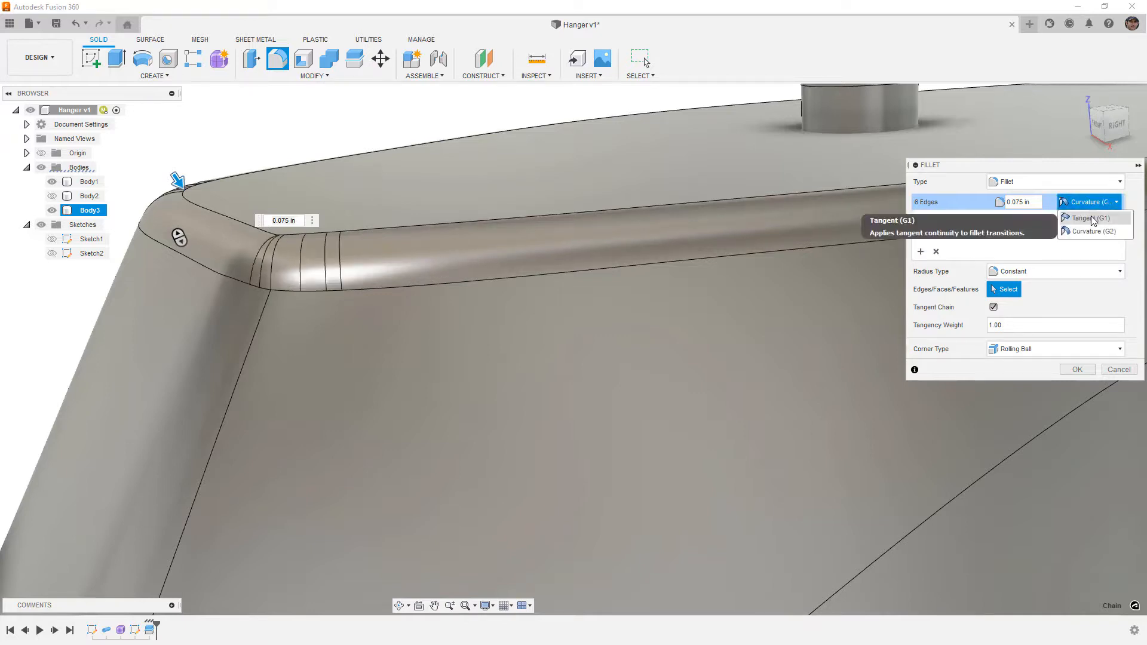
pyautogui.click(1094, 220)
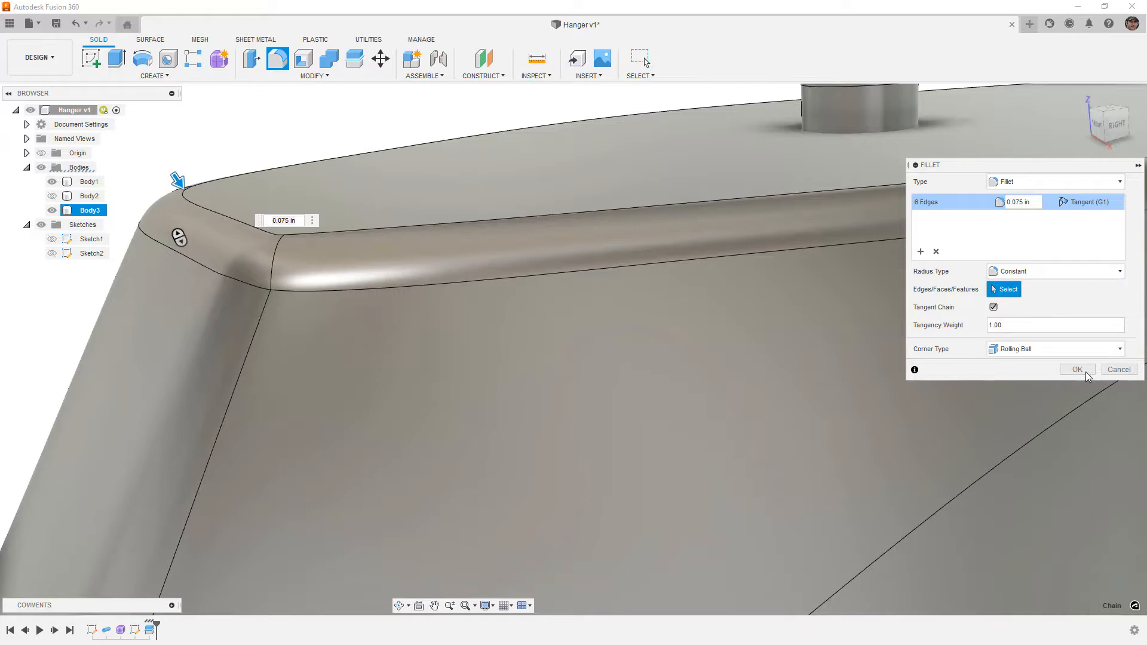
pyautogui.click(1087, 370)
# - Save a new version of the hanger design with the description "User Saved"
pyautogui.scroll(-10, 568, 269)
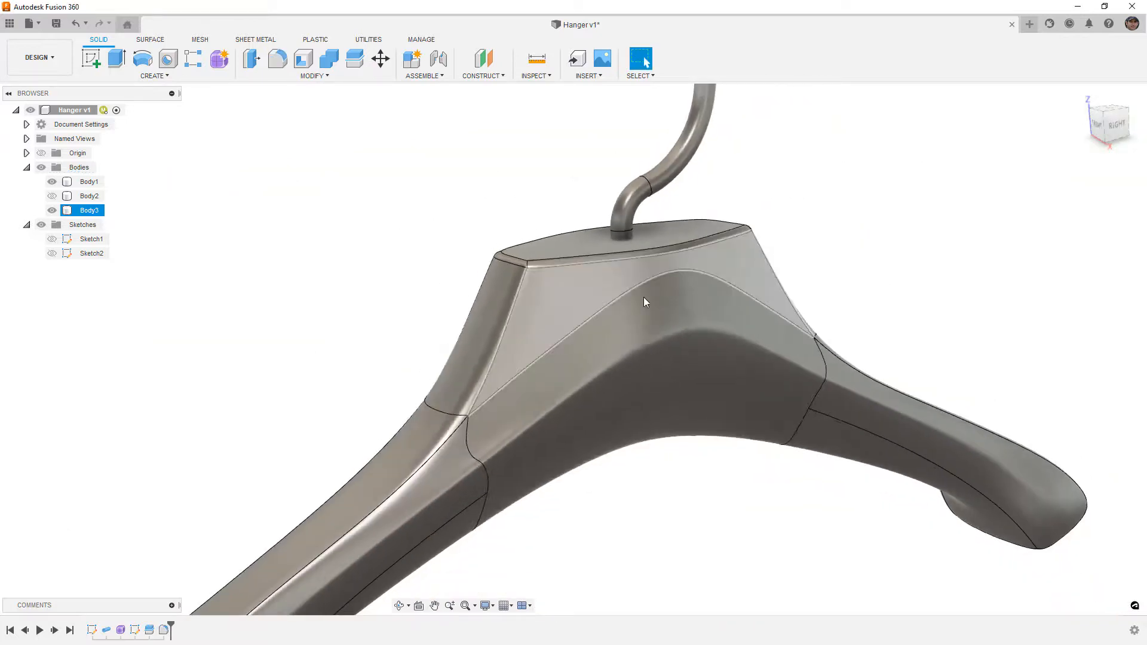
pyautogui.keyDown('shift'); pyautogui.moveTo(644, 297); pyautogui.dragTo(755, 249, button='middle'); pyautogui.keyUp('shift')
pyautogui.hotkey('ctrl', 's')
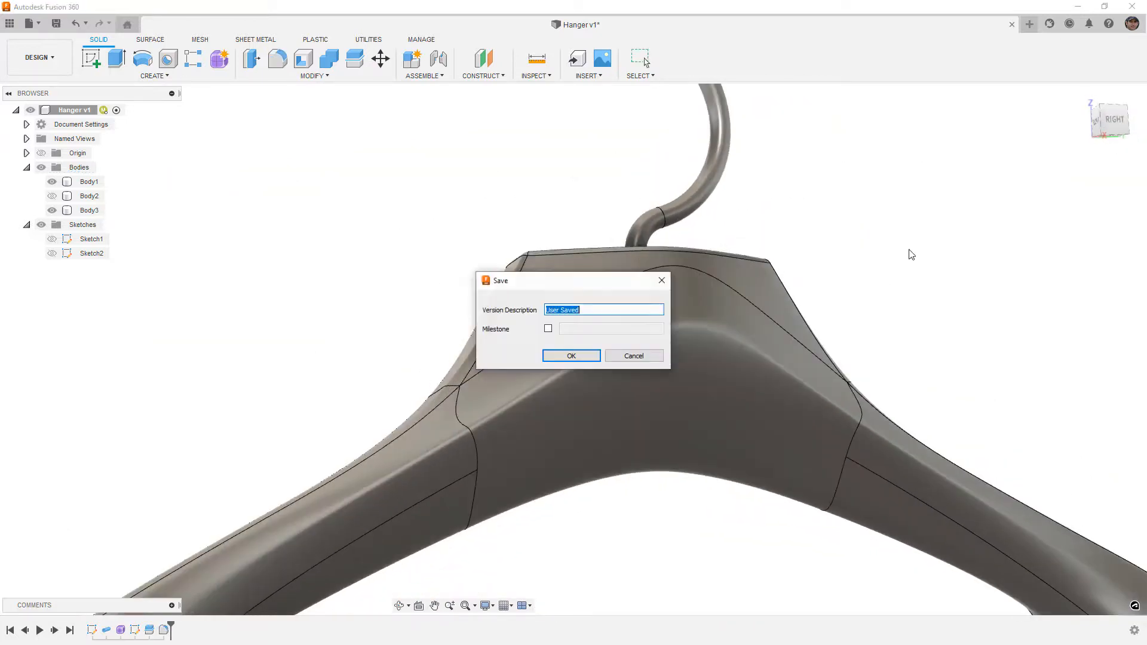
pyautogui.press('Return')
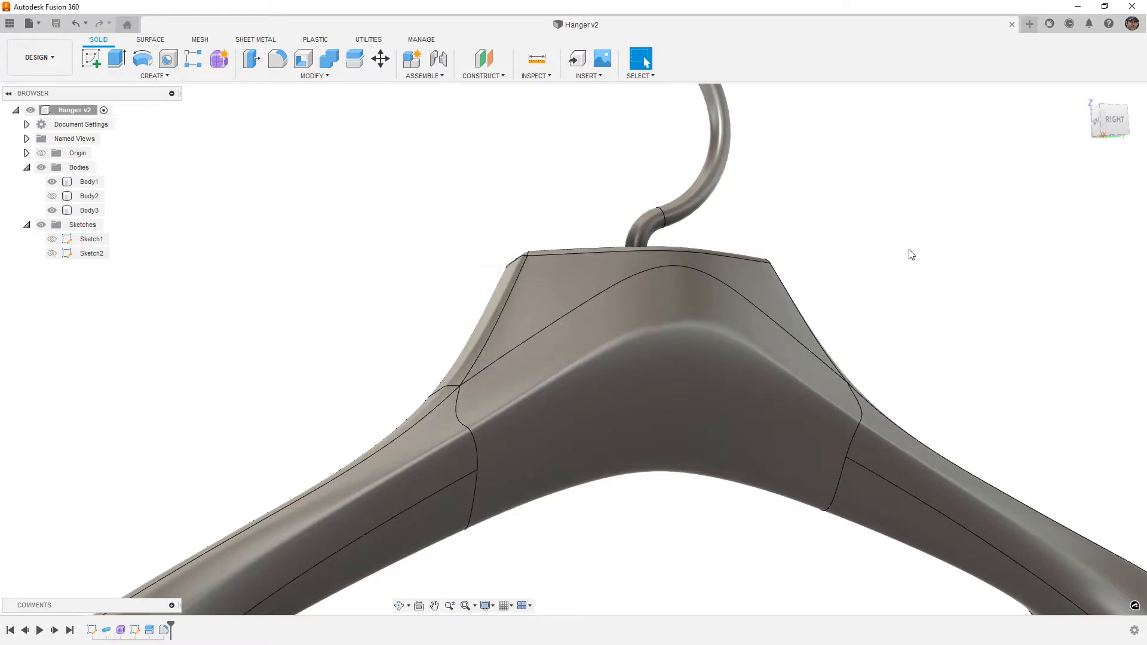
pyautogui.keyDown('shift'); pyautogui.moveTo(754, 252); pyautogui.dragTo(835, 231, button='middle'); pyautogui.keyUp('shift')
pyautogui.click(1109, 120)
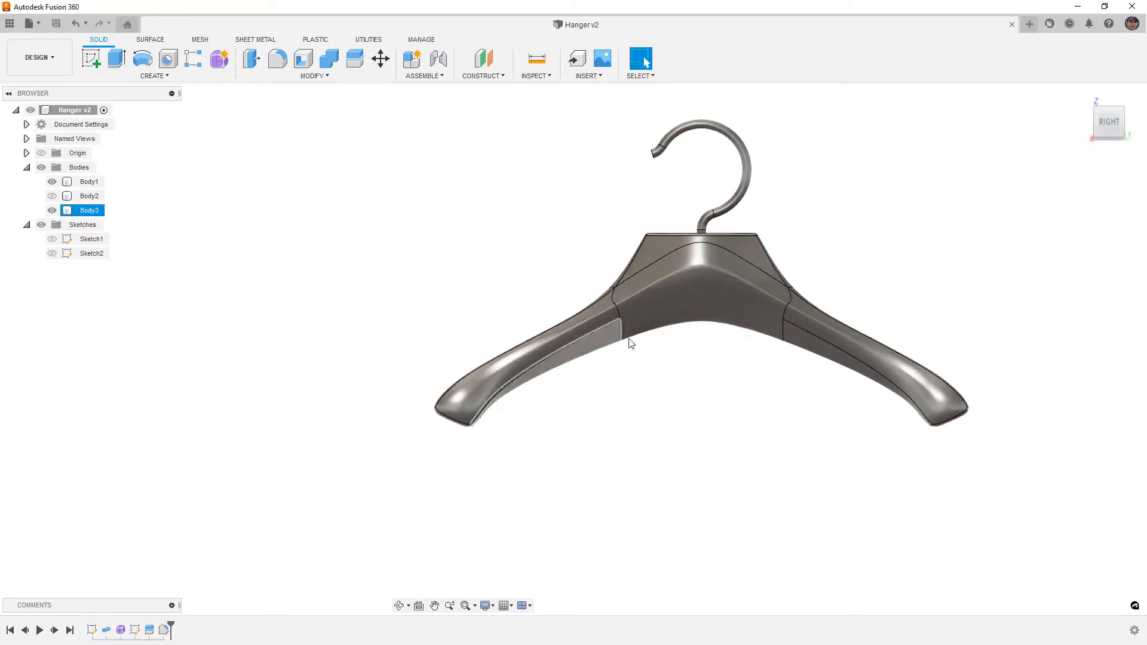
pyautogui.click(669, 325)
pyautogui.click(670, 333)
pyautogui.hotkey('ctrl', '4')
pyautogui.hotkey('ctrl', '5')
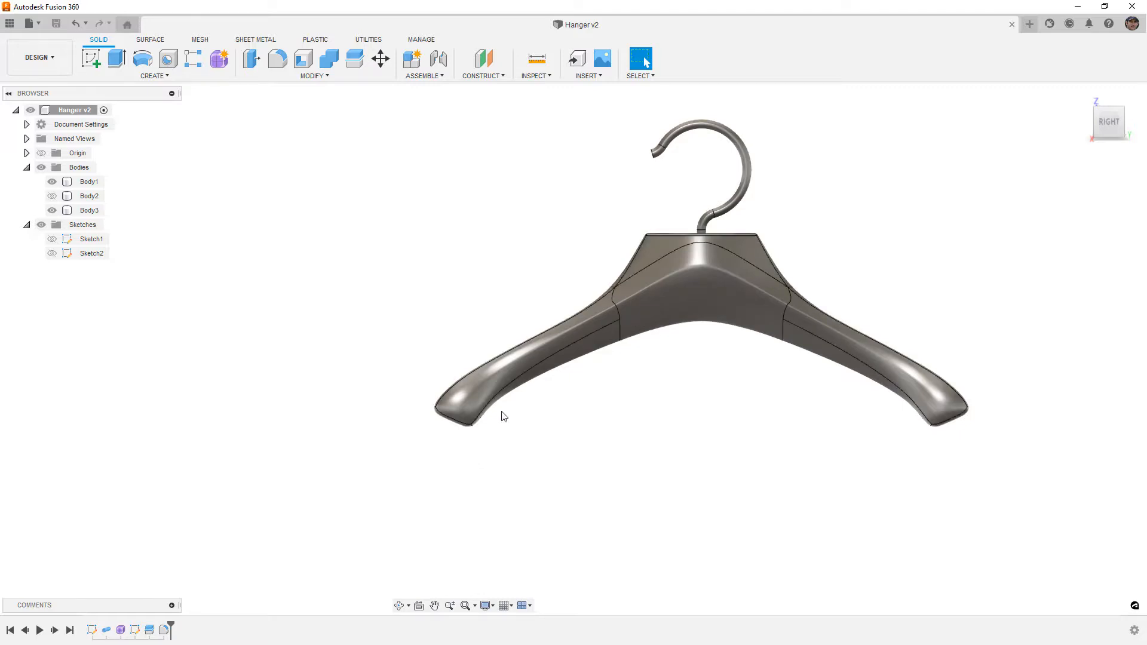
pyautogui.click(907, 409)
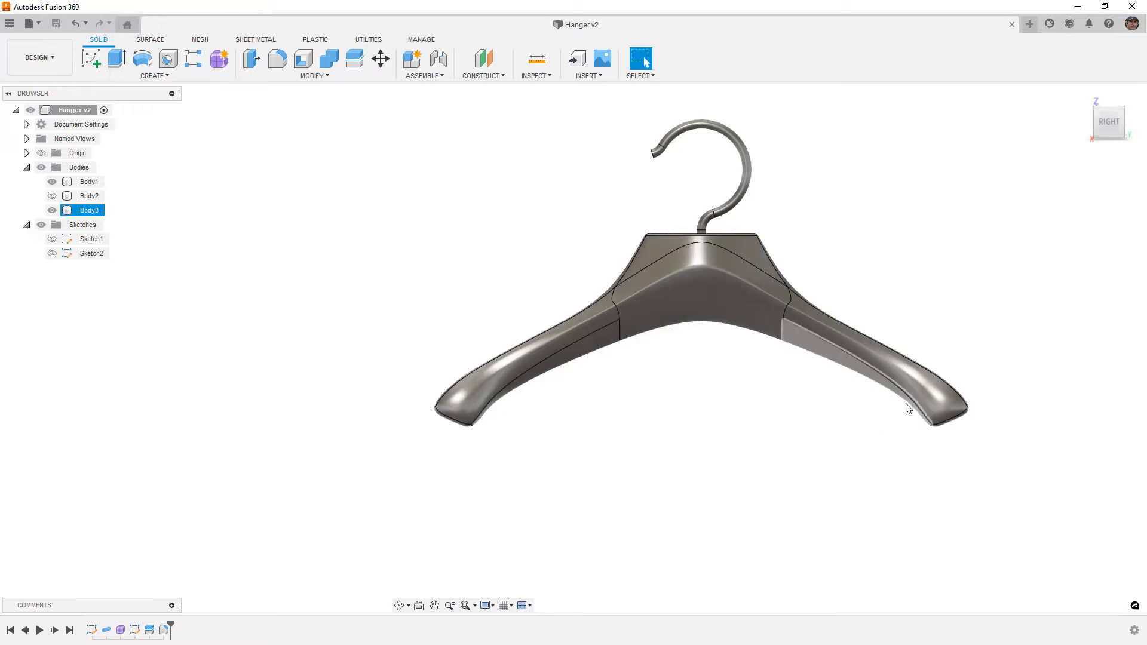
pyautogui.click(604, 456)
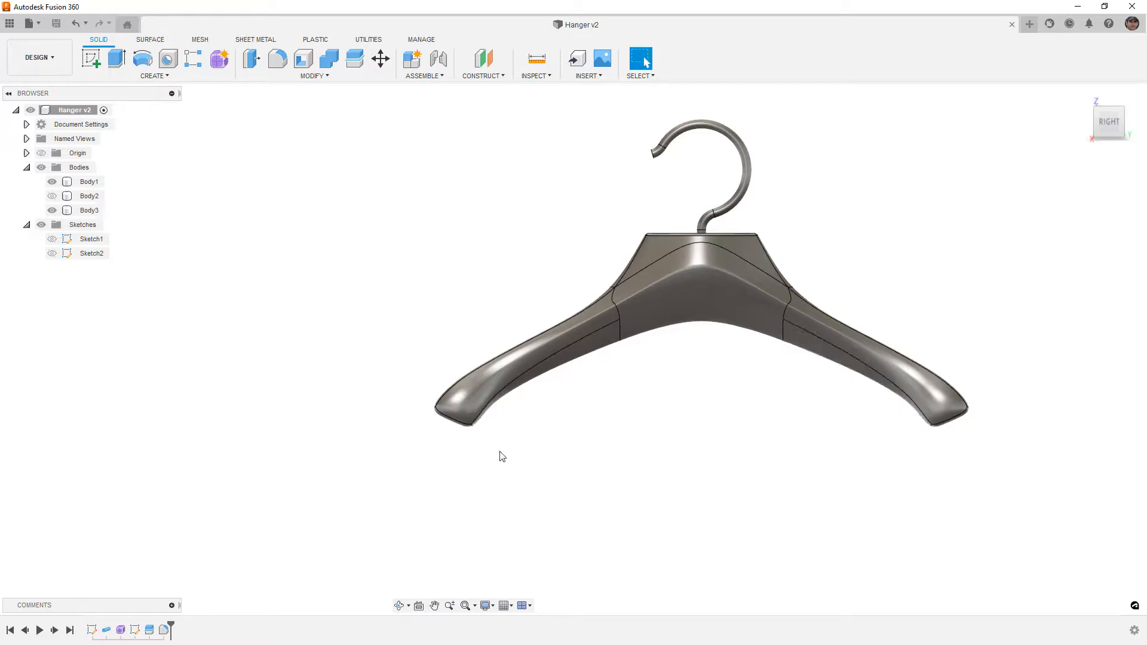
# - Start a new sketch on the vertical YZ origin plane, checking Sketch1 as a reference and hiding it again
pyautogui.click(91, 58)
pyautogui.click(734, 355)
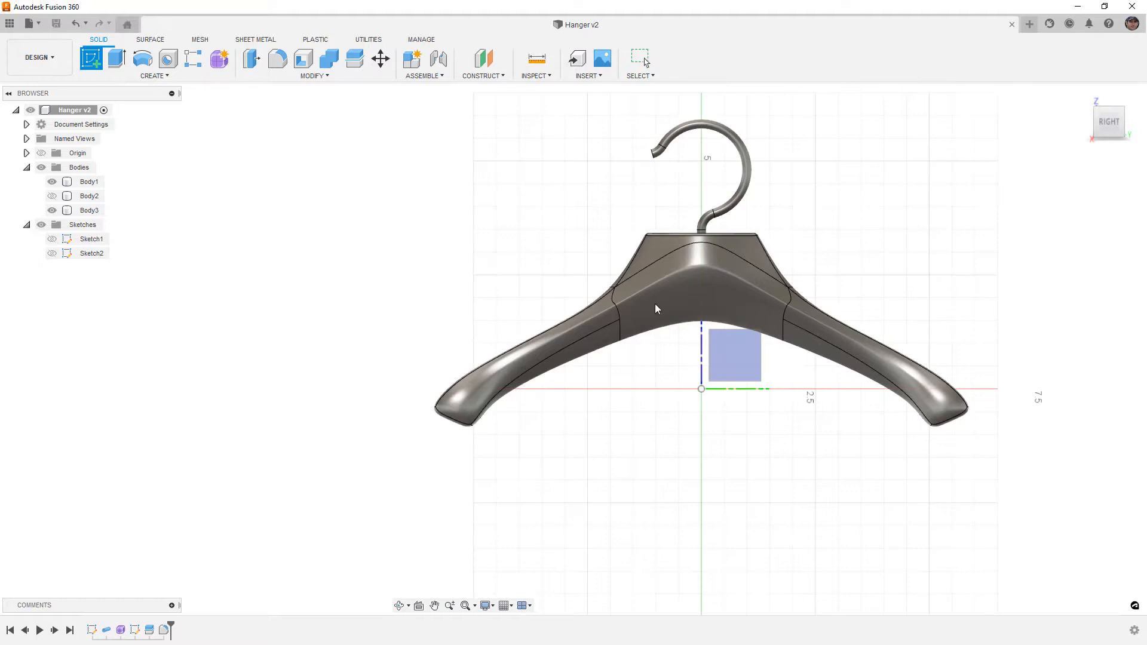
pyautogui.click(736, 365)
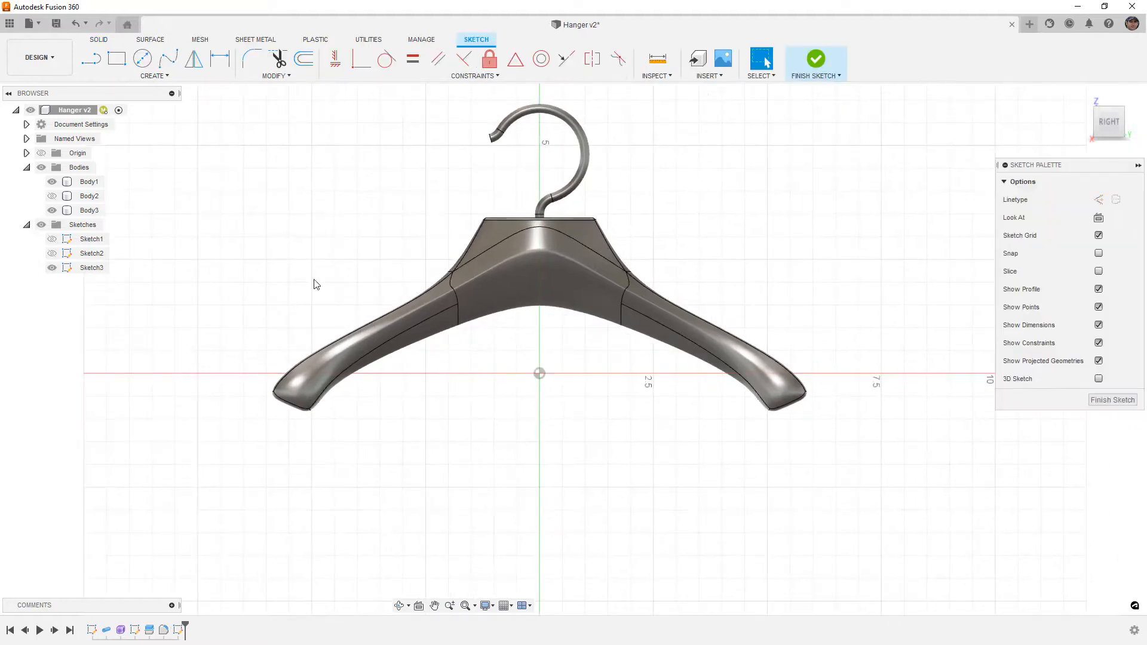
pyautogui.click(52, 239)
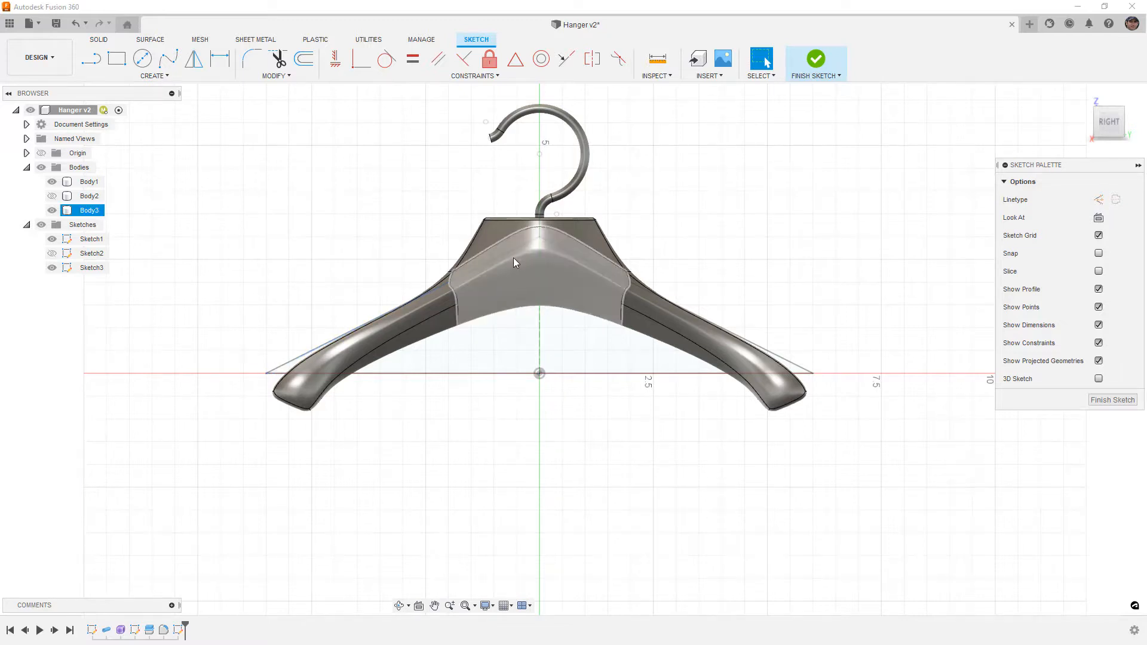
pyautogui.click(52, 239)
# - Draw a horizontal line below the hanger's centre and constrain its midpoint to the origin
pyautogui.click(93, 60)
pyautogui.click(432, 350)
pyautogui.click(432, 399)
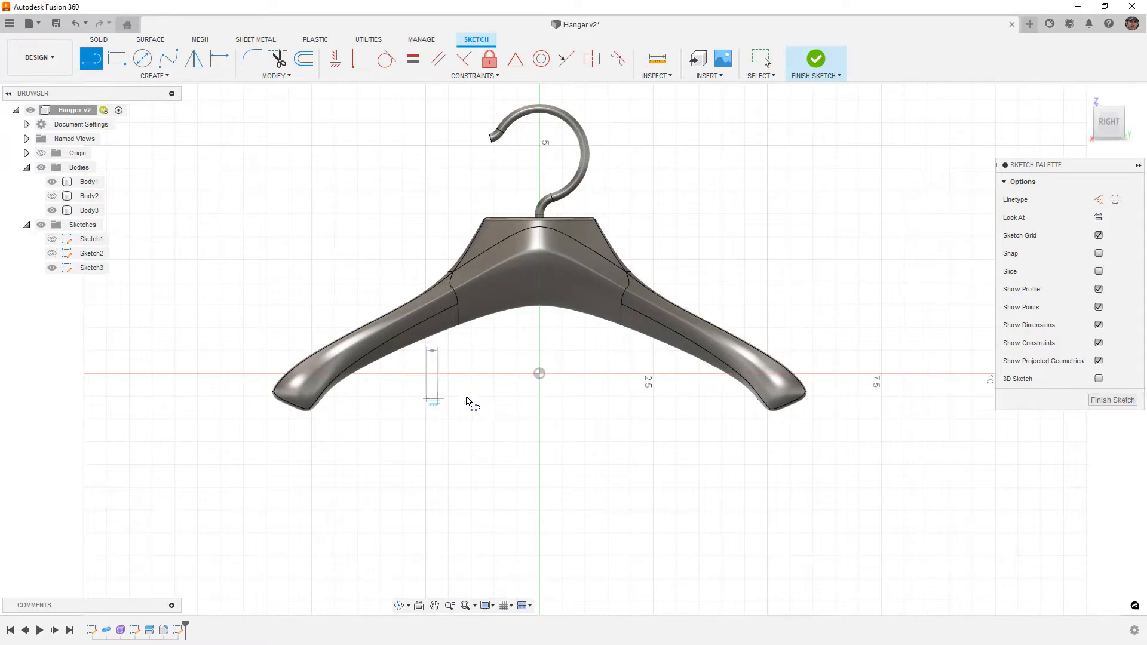
pyautogui.click(739, 399)
pyautogui.press('Escape')
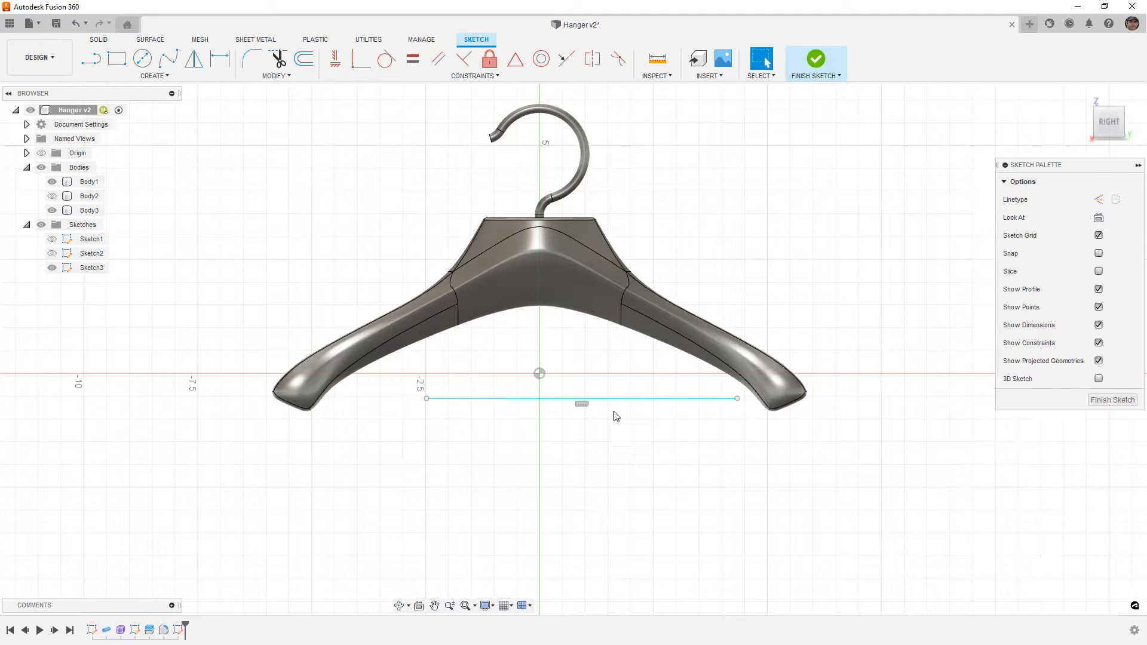
pyautogui.click(613, 400)
pyautogui.keyDown('ctrl'); pyautogui.click(539, 374); pyautogui.keyUp('ctrl')
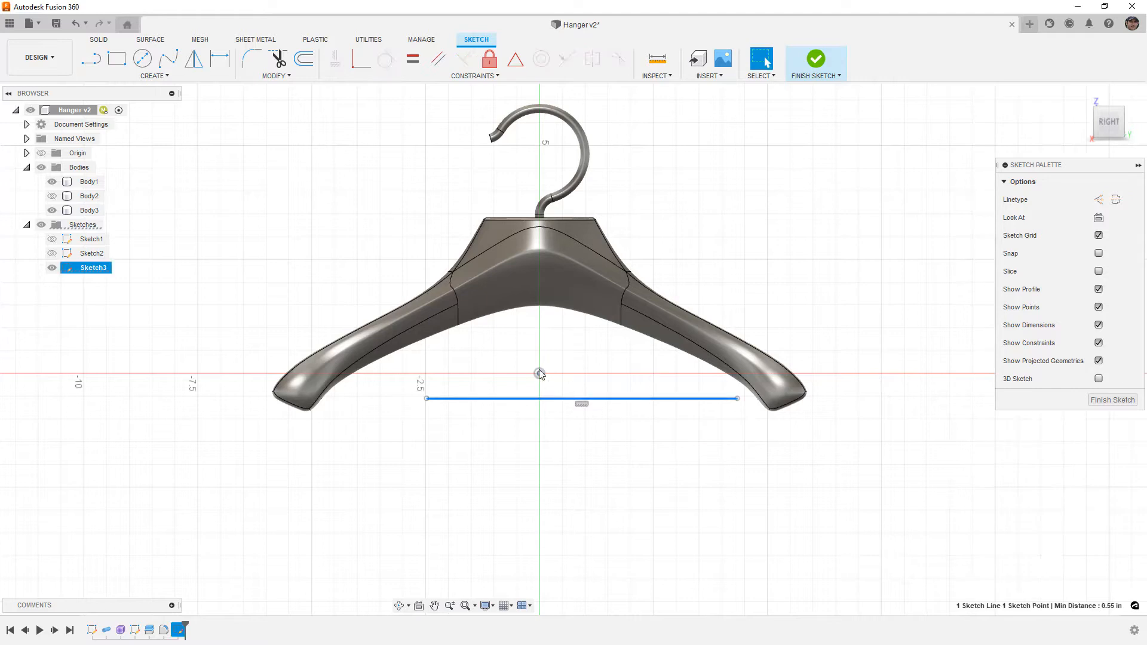
pyautogui.click(515, 59)
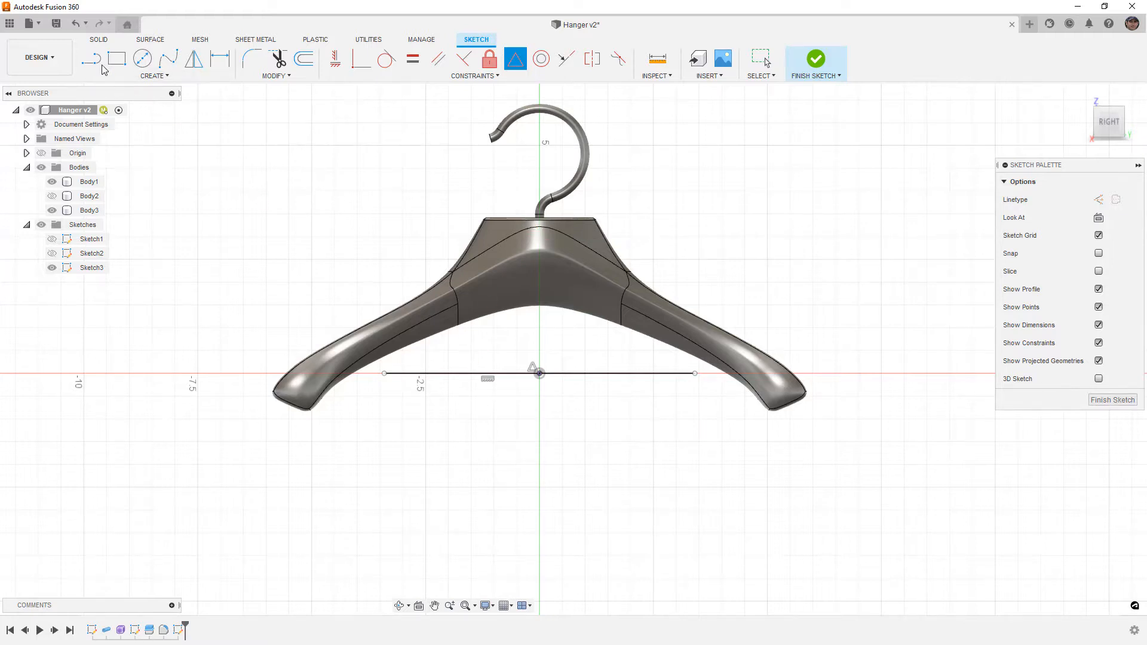
pyautogui.press('Escape')
# - Lengthen the centred horizontal line to about 8.6 in so it reaches both arms, and convert it to construction
pyautogui.moveTo(385, 375); pyautogui.dragTo(344, 375)
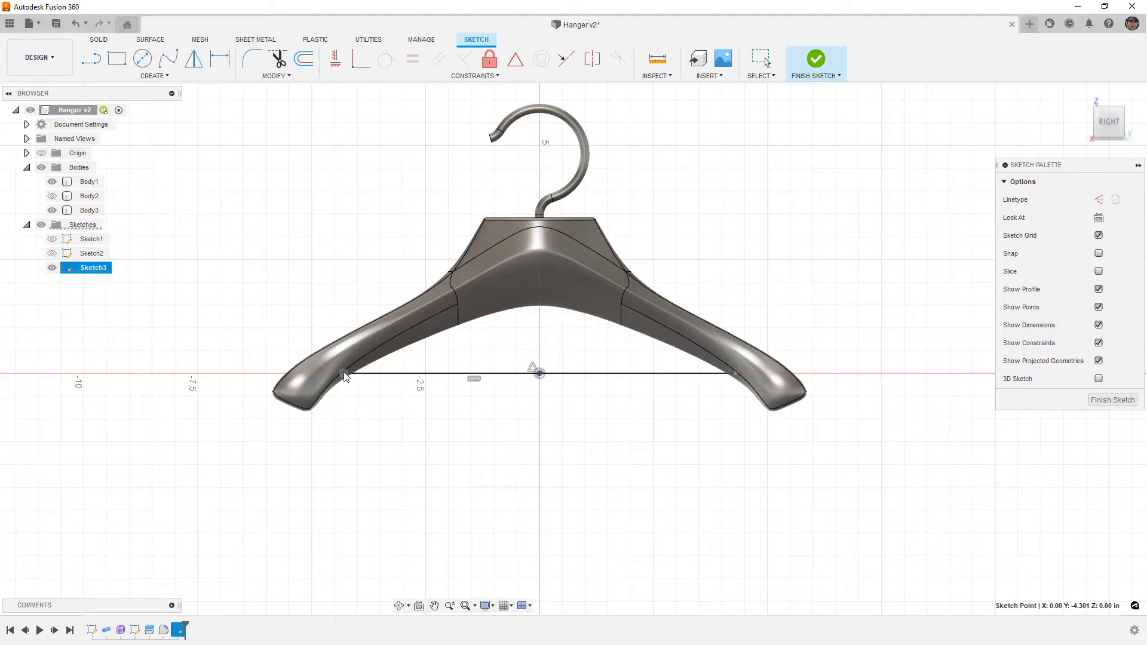
pyautogui.scroll(3, 419, 377)
pyautogui.click(419, 371)
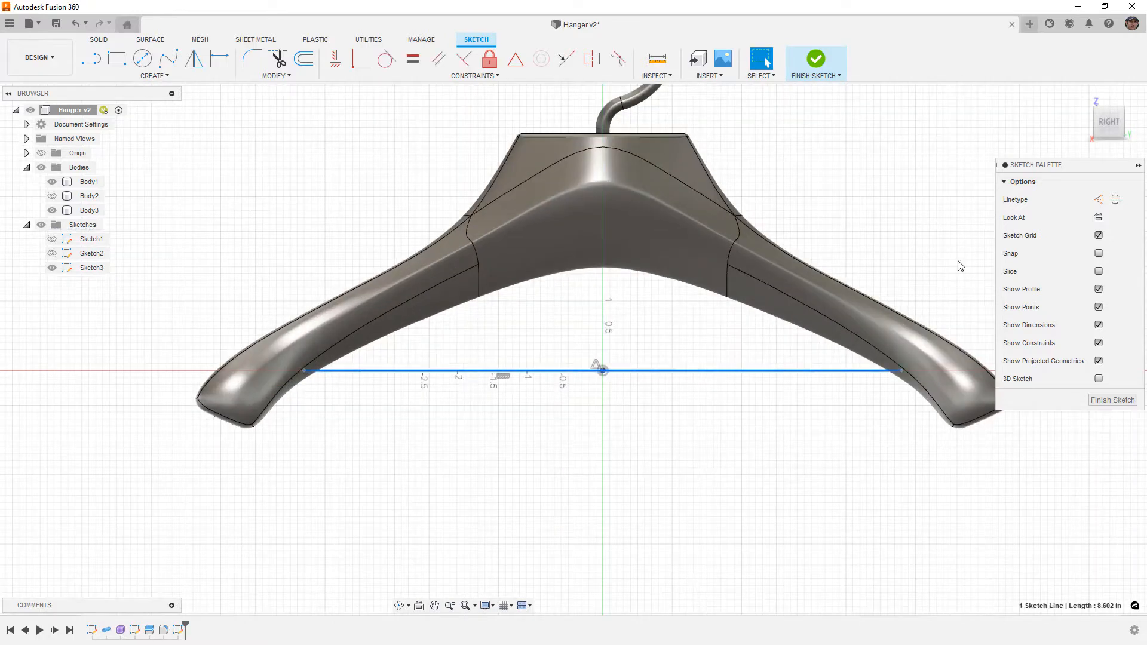
pyautogui.click(1099, 199)
pyautogui.click(476, 423)
# - Draw an about 4.77 in sloped line along the left arm, a 2.07 in vertical line down to the origin, and an extension past the arm tip
pyautogui.press('l')
pyautogui.click(303, 374)
pyautogui.click(603, 227)
pyautogui.click(603, 370)
pyautogui.click(233, 405)
pyautogui.click(163, 438)
pyautogui.press('Escape')
# - Compare the sloped line with the left arm's lower edge and convert the vertical centre line to construction
pyautogui.click(341, 356)
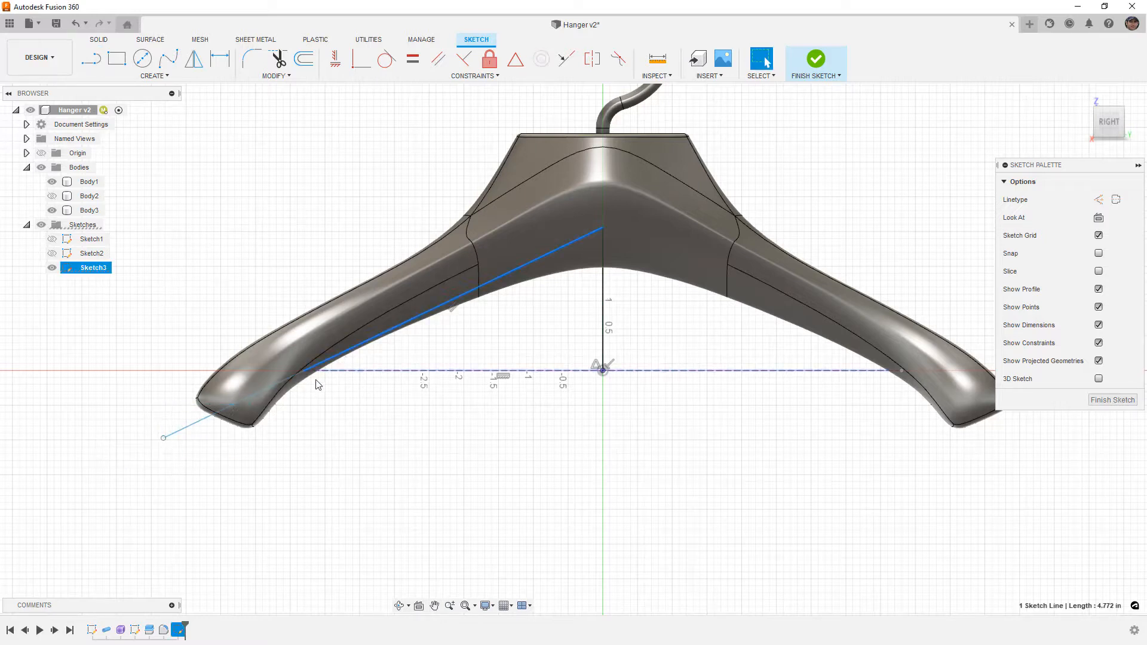
pyautogui.scroll(4, 372, 343)
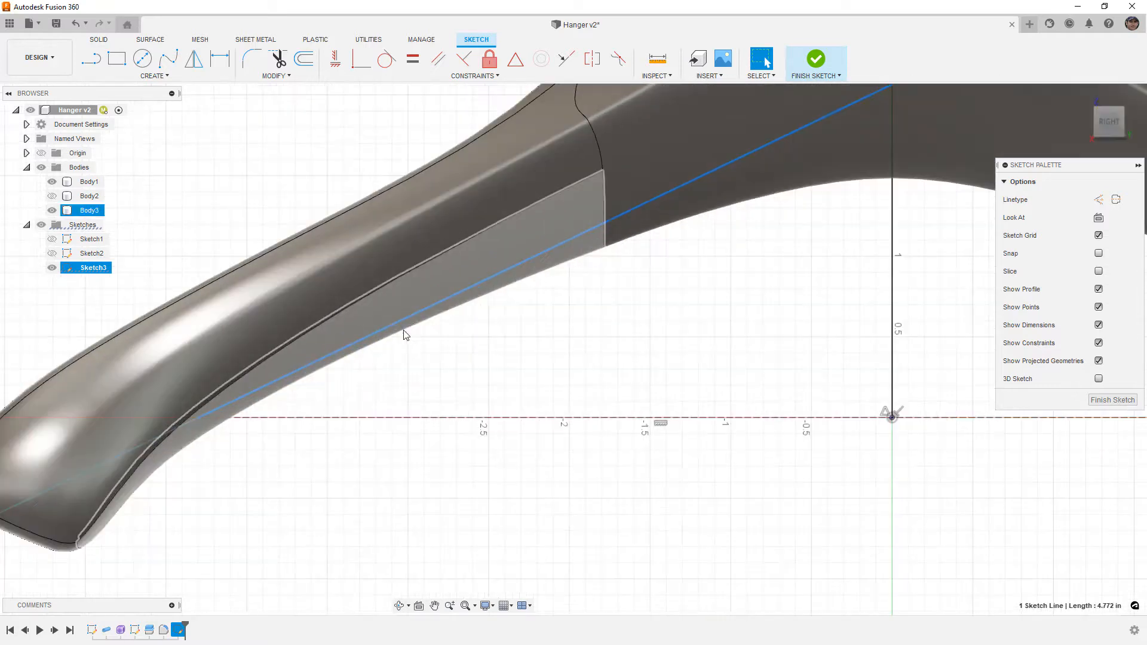
pyautogui.scroll(-4, 239, 411)
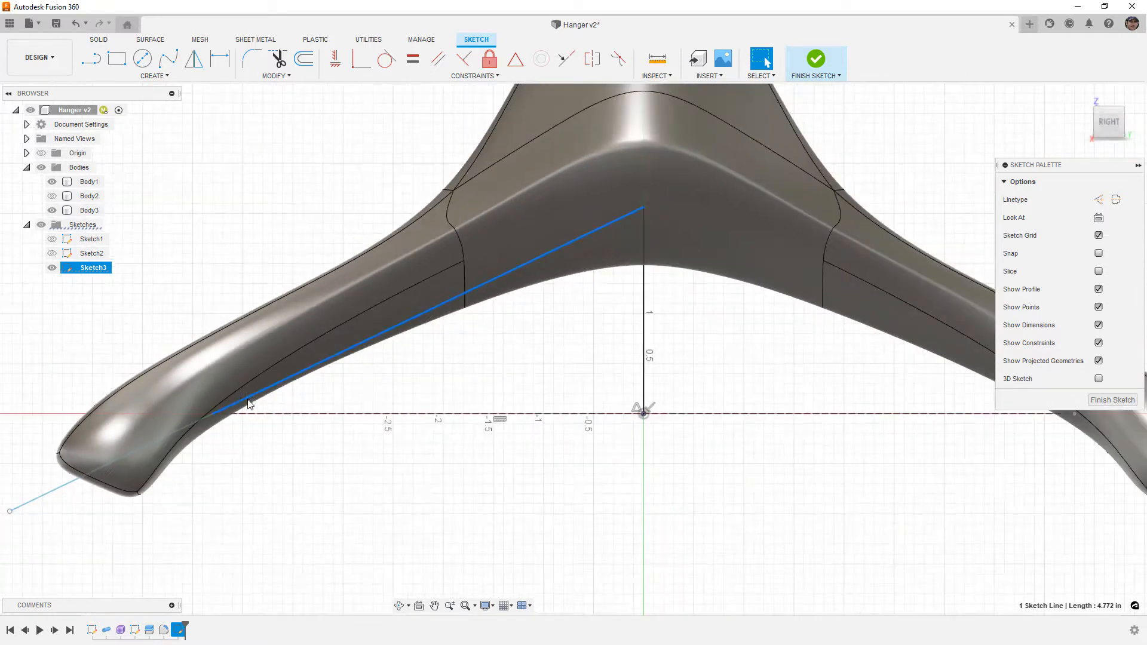
pyautogui.click(547, 324)
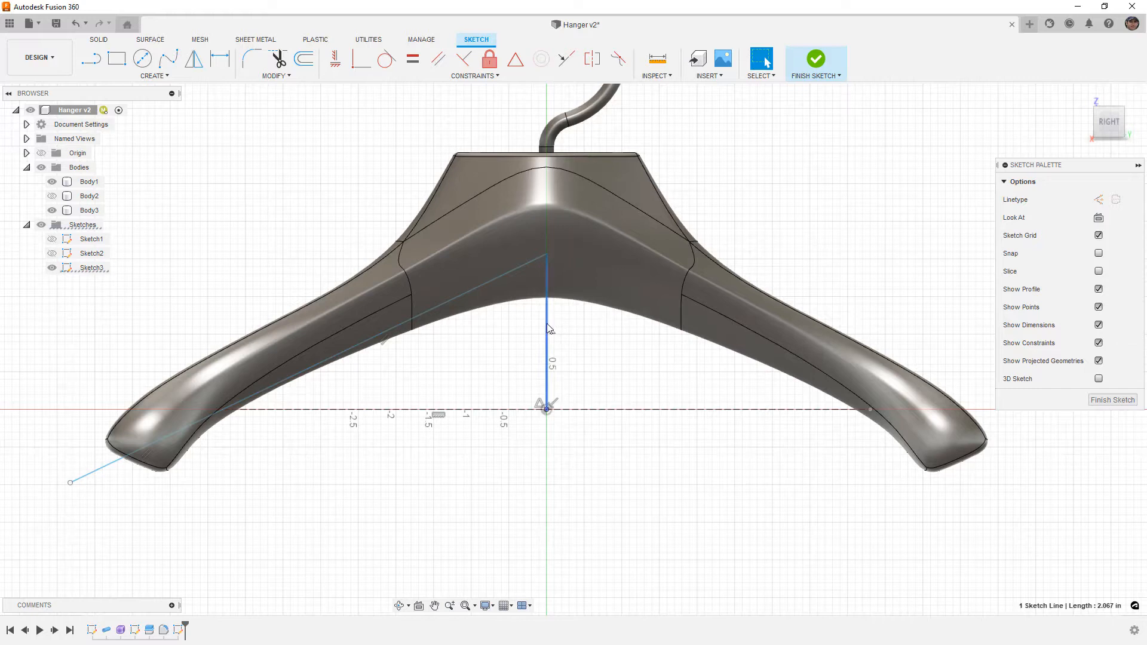
pyautogui.click(1098, 199)
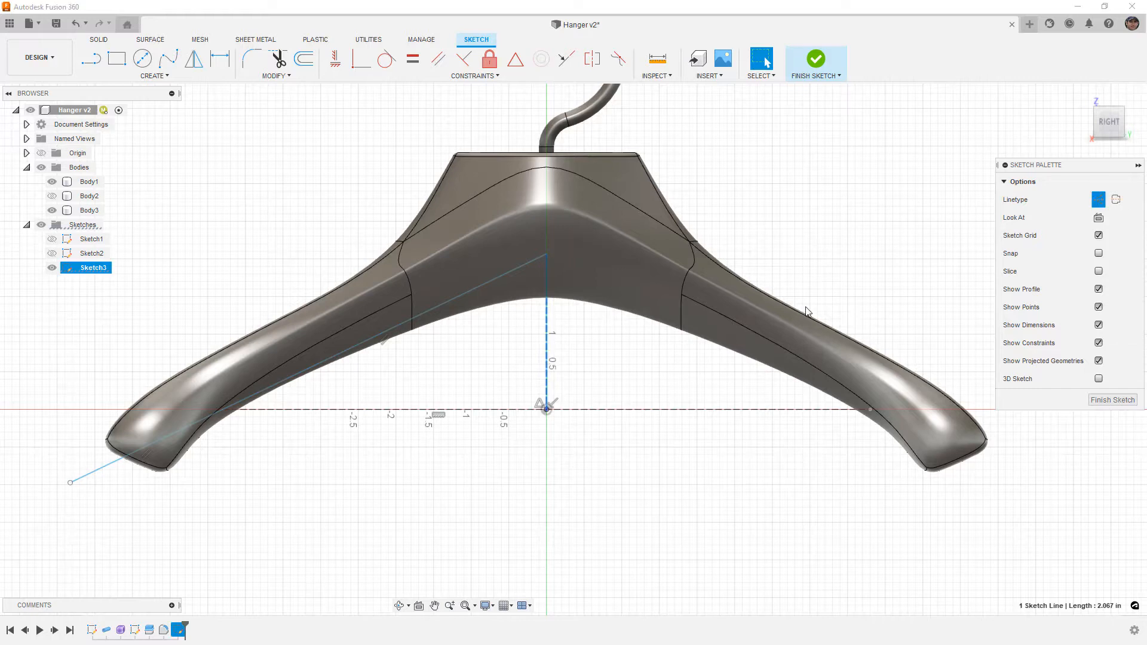
# - Mirror the sloped guide line and its extension past the left arm tip about the vertical centre line
pyautogui.click(633, 355)
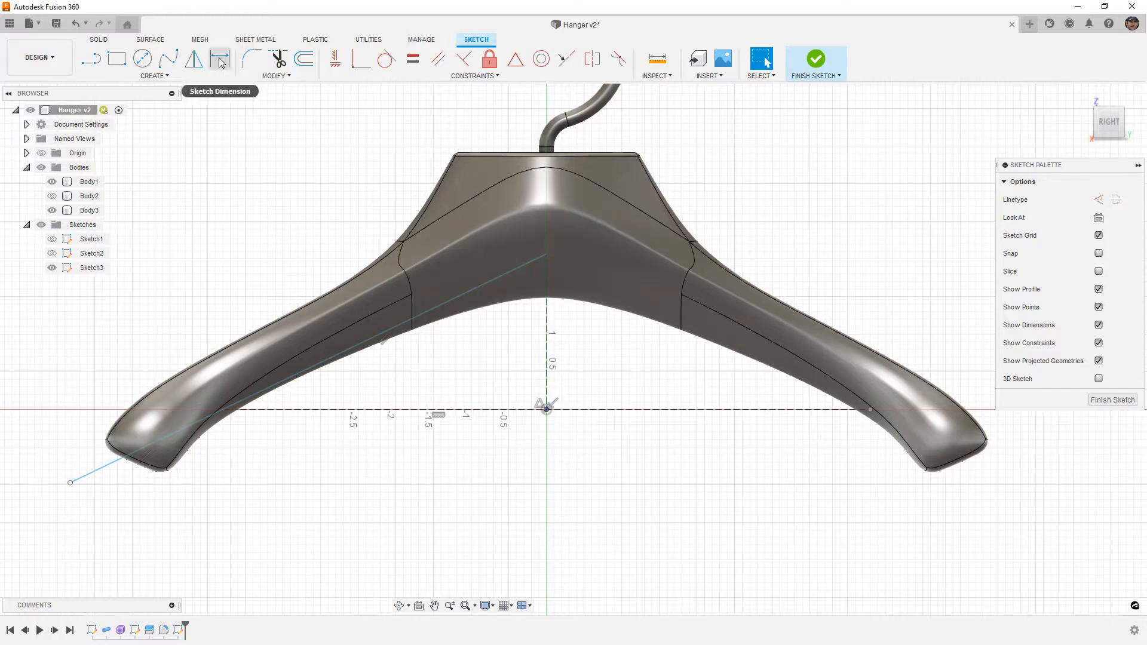
pyautogui.click(200, 61)
pyautogui.click(489, 283)
pyautogui.click(107, 465)
pyautogui.click(1059, 200)
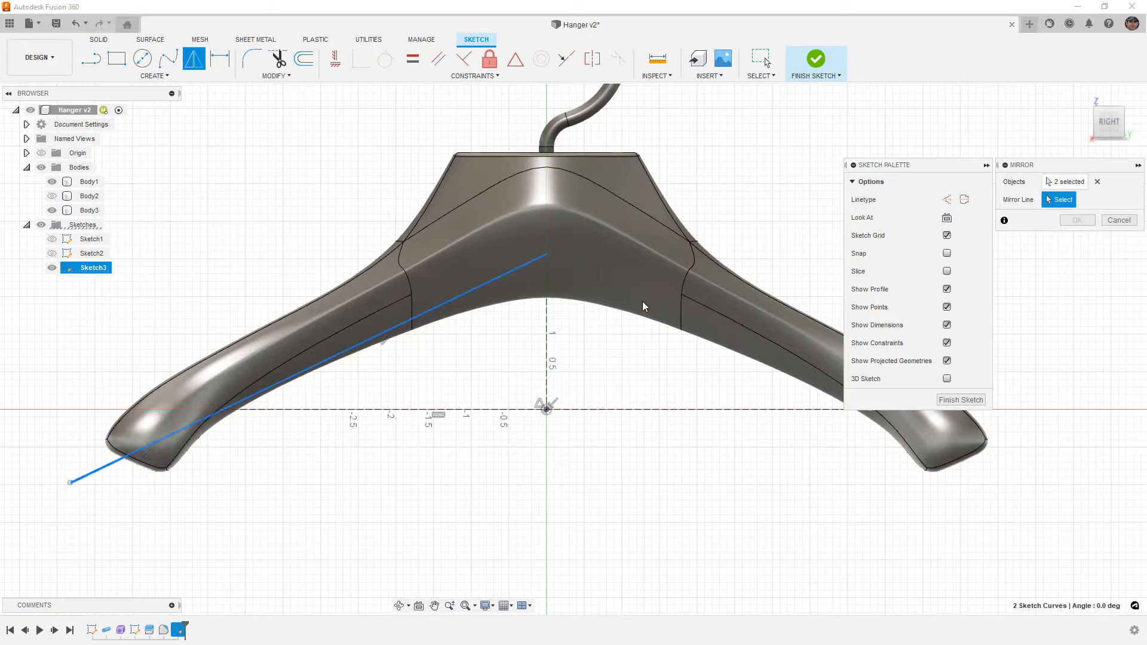
pyautogui.click(545, 315)
pyautogui.click(1077, 221)
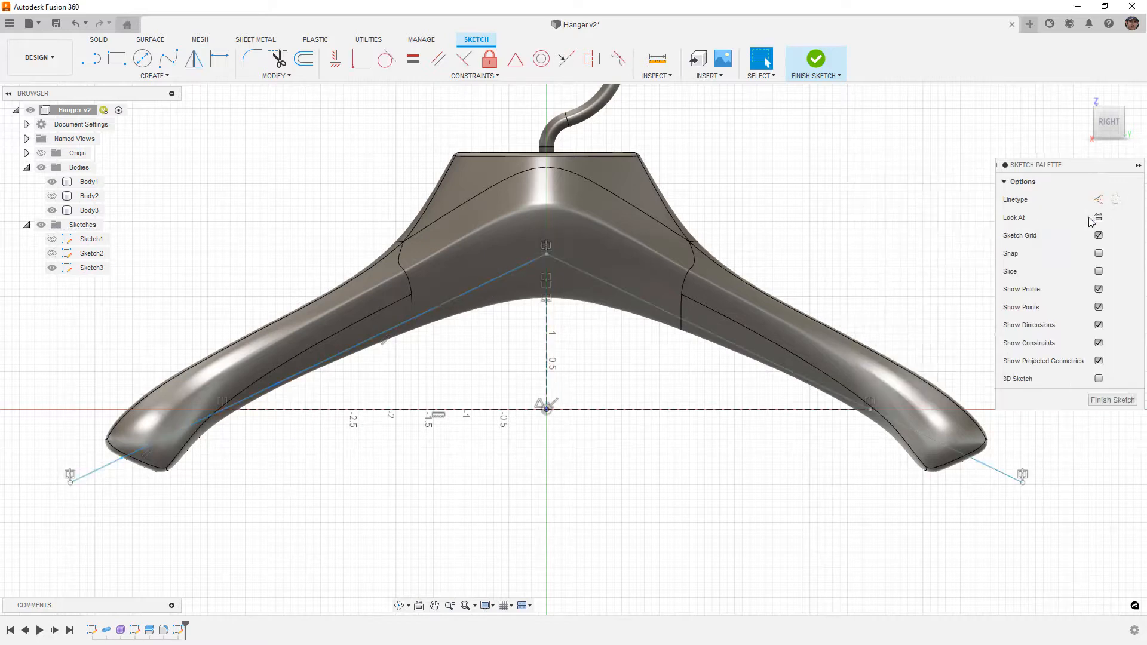
# - Shift the left guide line's junction slightly outward, raise the guide lines' centre apex, and finish the sketch
pyautogui.scroll(-3, 798, 275)
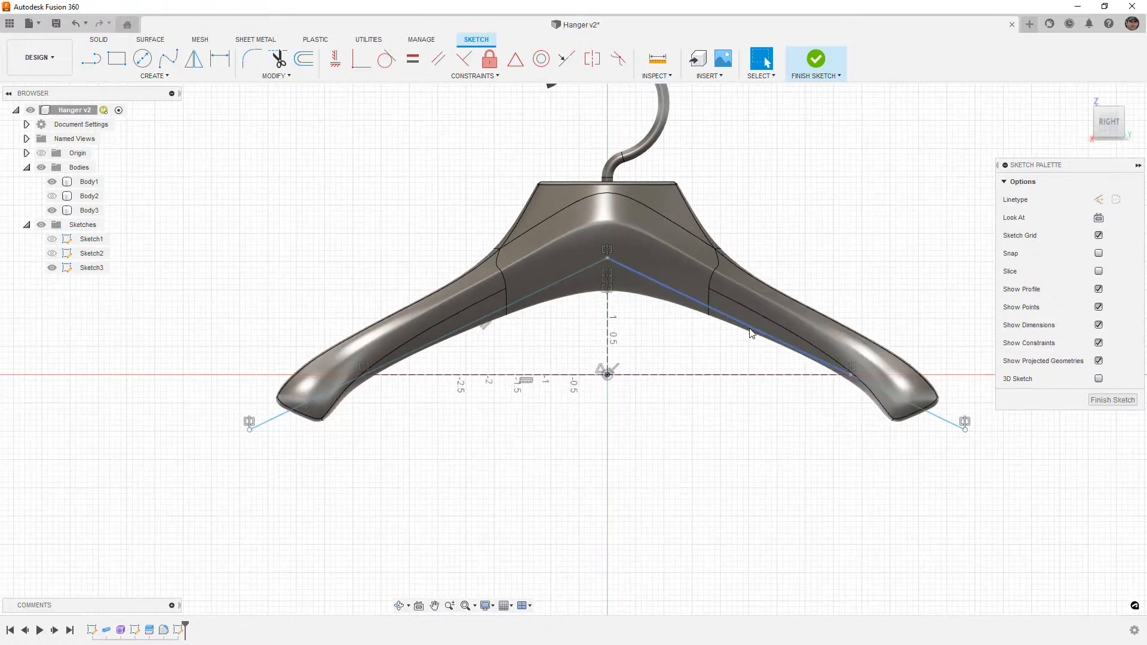
pyautogui.scroll(2, 366, 373)
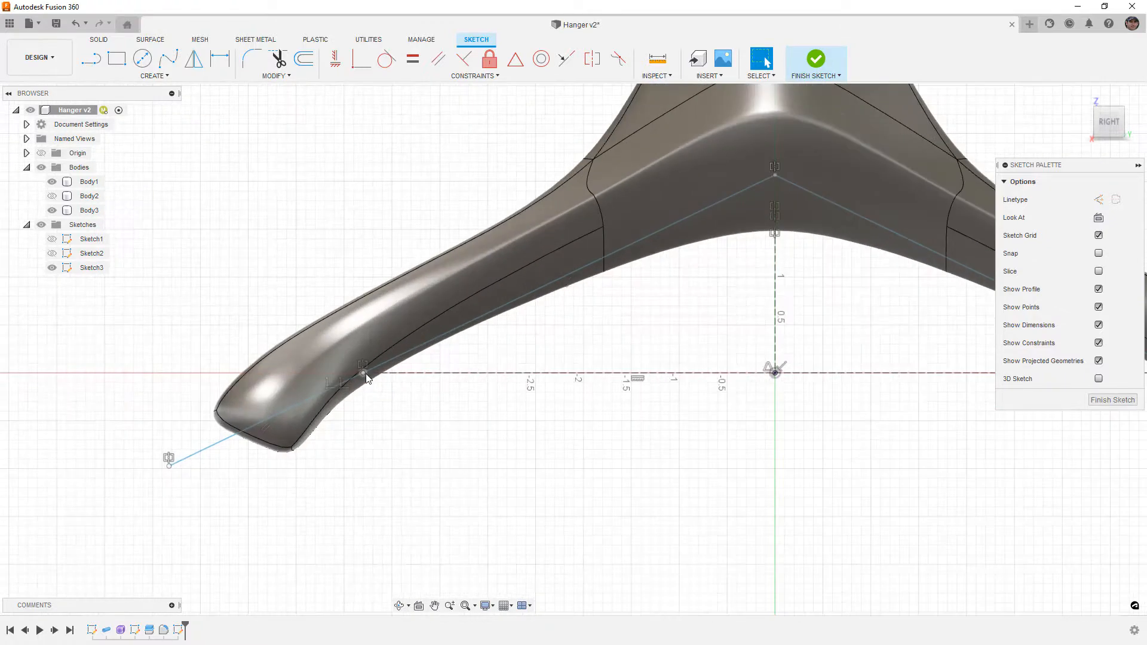
pyautogui.click(366, 374)
pyautogui.moveTo(366, 374)
pyautogui.mouseDown()
pyautogui.moveTo(302, 377)
pyautogui.moveTo(359, 371)
pyautogui.mouseUp()
pyautogui.moveTo(777, 176); pyautogui.dragTo(777, 157)
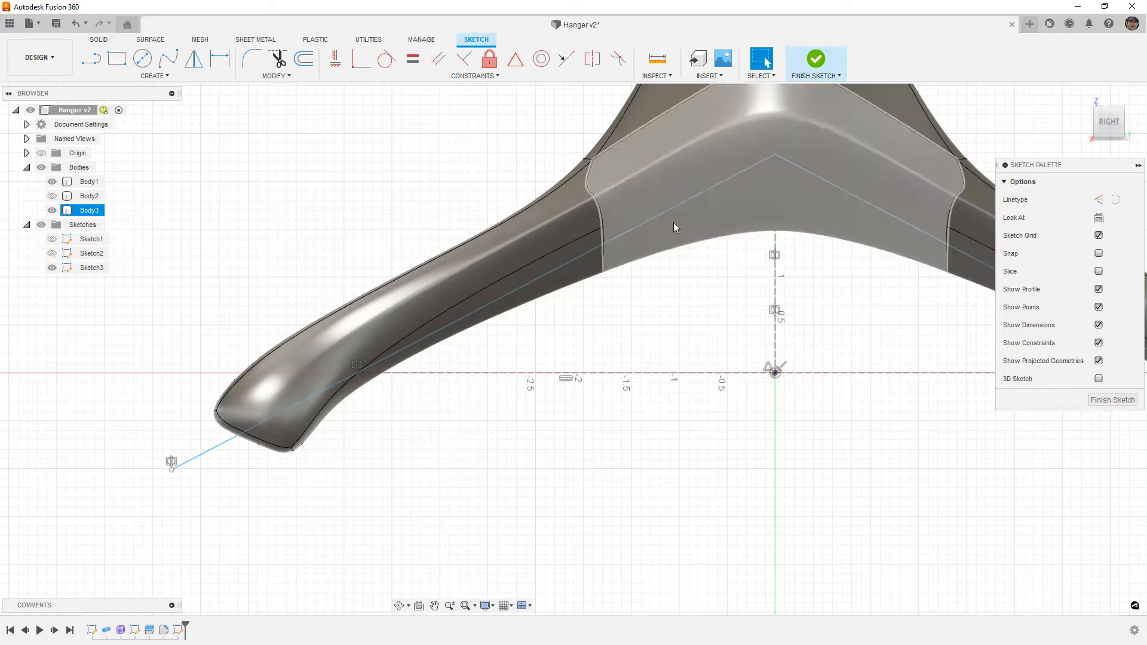
pyautogui.scroll(-5, 404, 356)
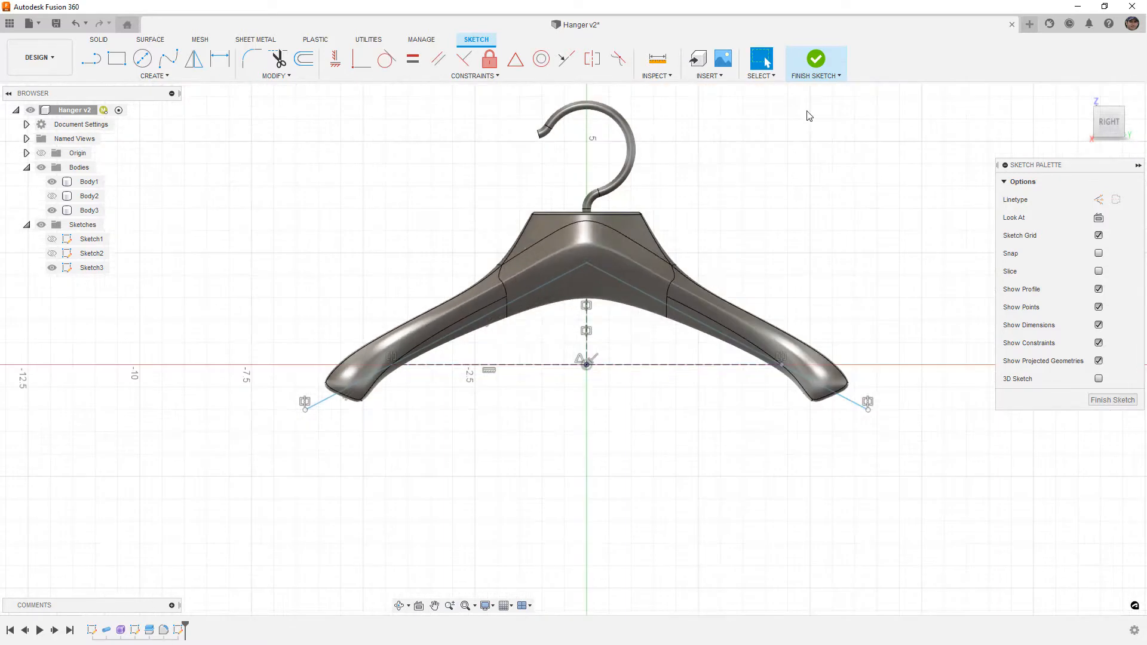
pyautogui.click(817, 60)
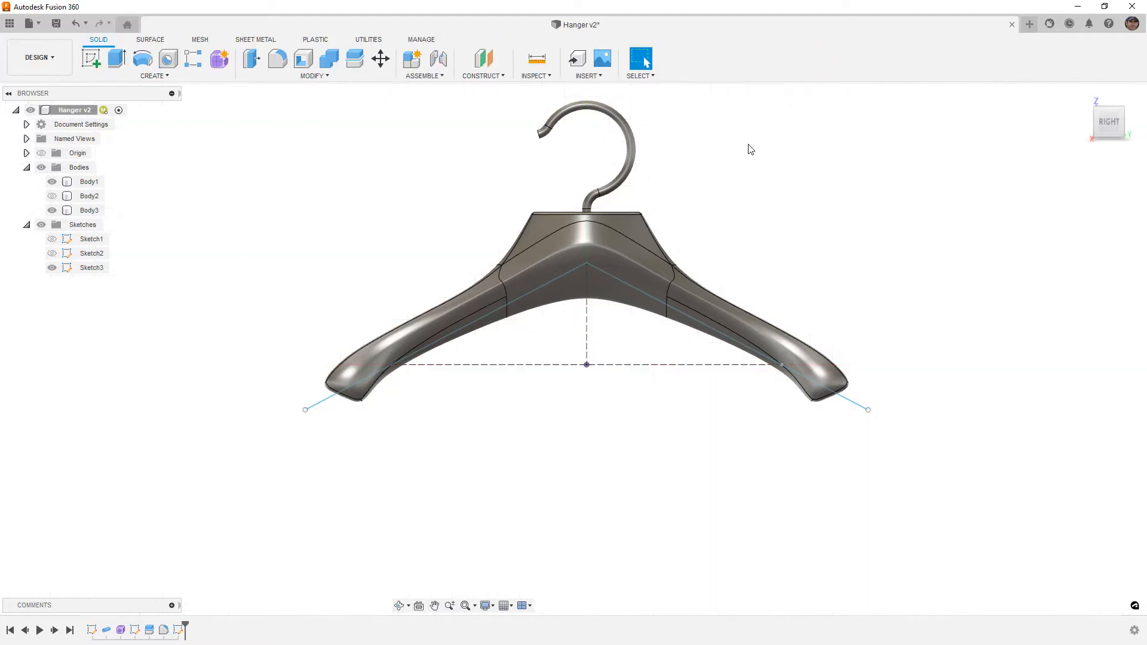
# - Split the hanger body along the sloped guide lines and hide the cut-off lower piece, Body3
pyautogui.click(354, 58)
pyautogui.click(582, 254)
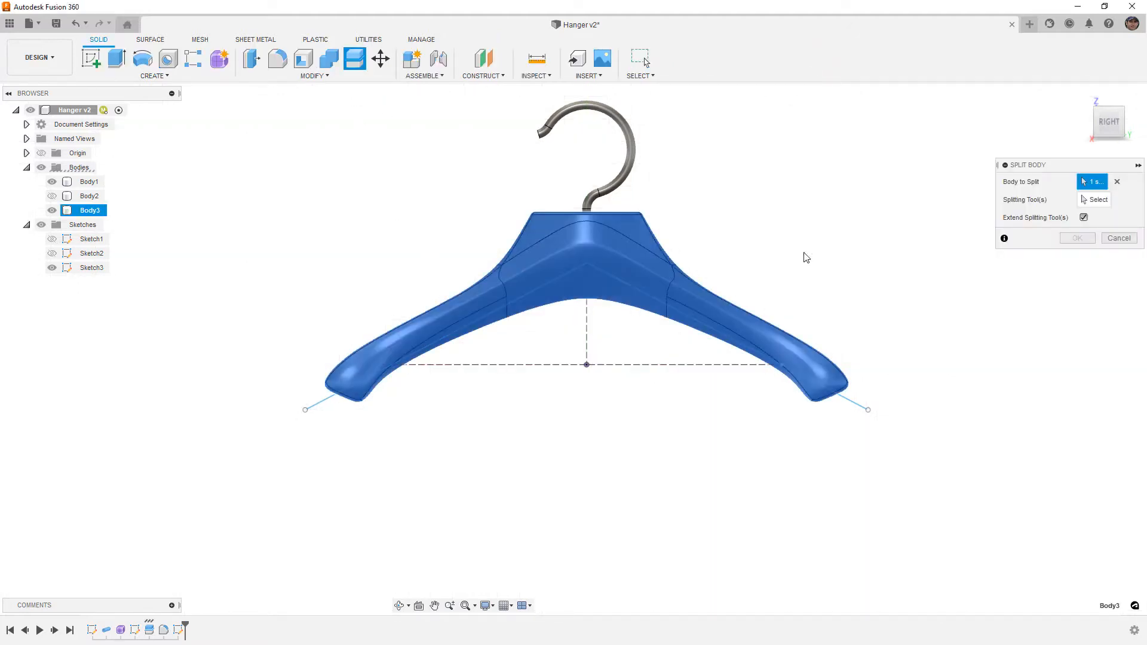
pyautogui.click(604, 274)
pyautogui.click(1077, 238)
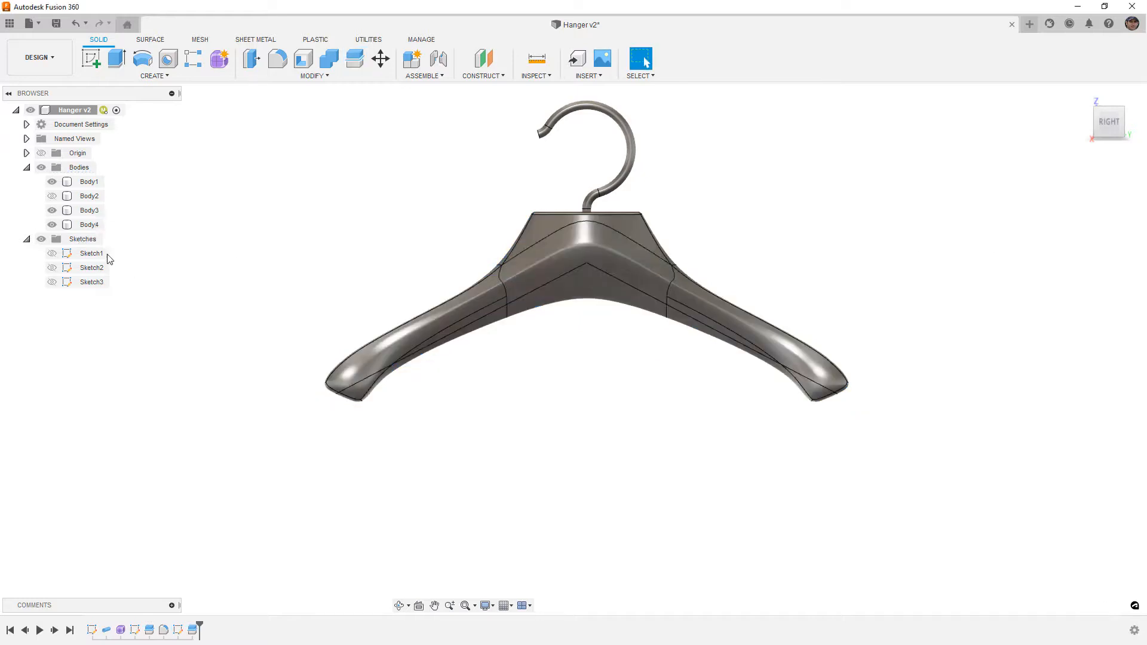
pyautogui.click(86, 230)
pyautogui.click(52, 210)
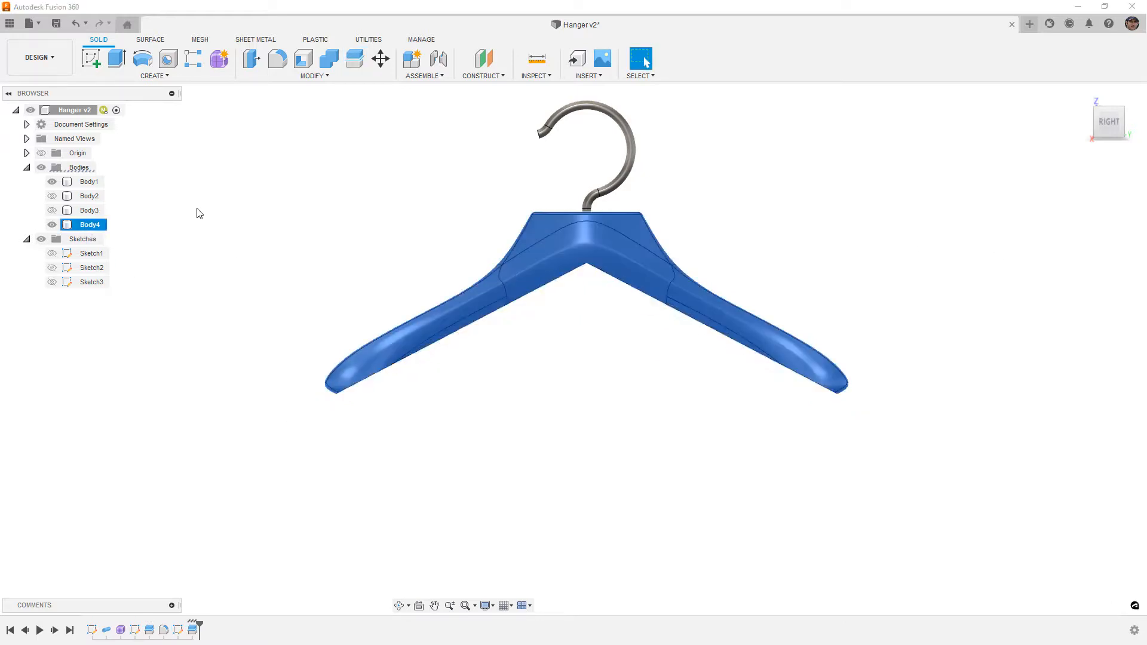
# - Remove the hidden leftover bodies Body2 and Body3 from the design
pyautogui.click(197, 215)
pyautogui.moveTo(215, 233)
pyautogui.keyDown('shift'); pyautogui.mouseDown(button='middle')
pyautogui.moveTo(215, 185)
pyautogui.moveTo(197, 228)
pyautogui.mouseUp(button='middle'); pyautogui.keyUp('shift')
pyautogui.click(89, 197)
pyautogui.keyDown('ctrl'); pyautogui.click(89, 210); pyautogui.keyUp('ctrl')
pyautogui.rightClick(90, 213)
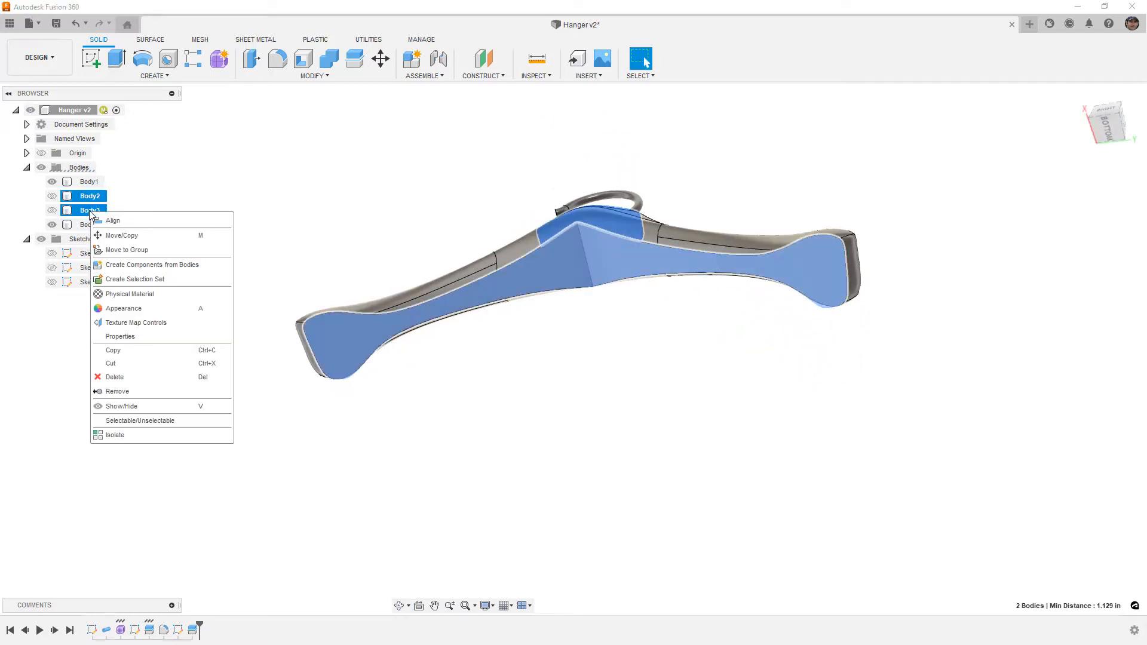
pyautogui.click(122, 392)
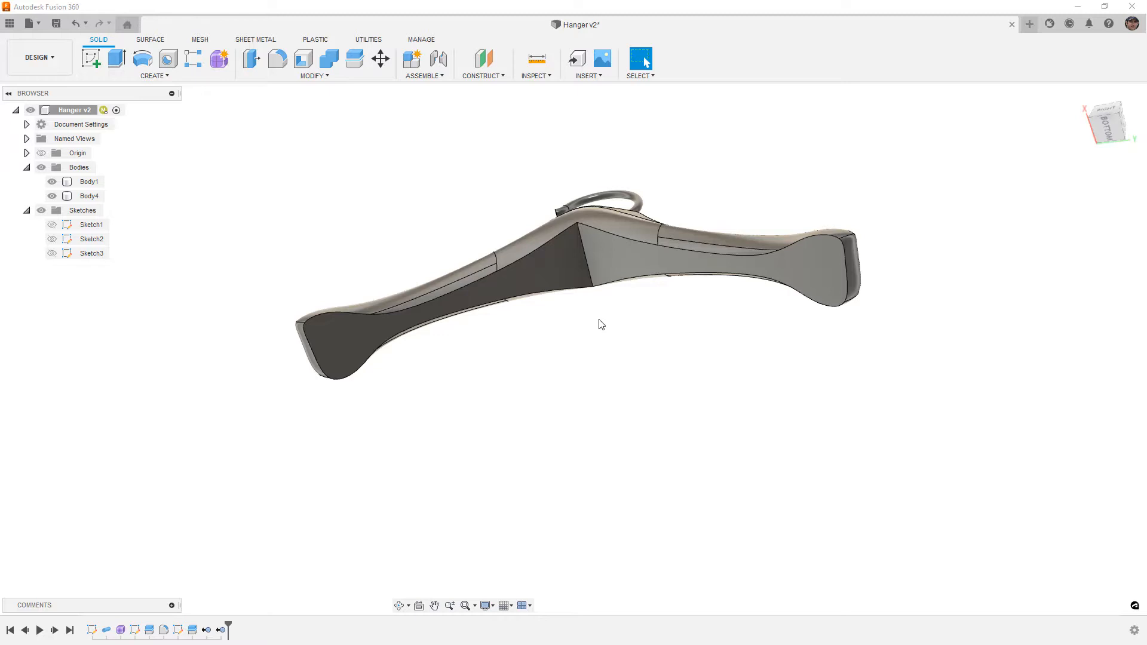
# - Fillet the sharp centre edge on the hanger's underside with a 1.75 in radius
pyautogui.click(277, 58)
pyautogui.click(582, 238)
pyautogui.write('1.75')
pyautogui.press('Return')
pyautogui.click(1107, 124)
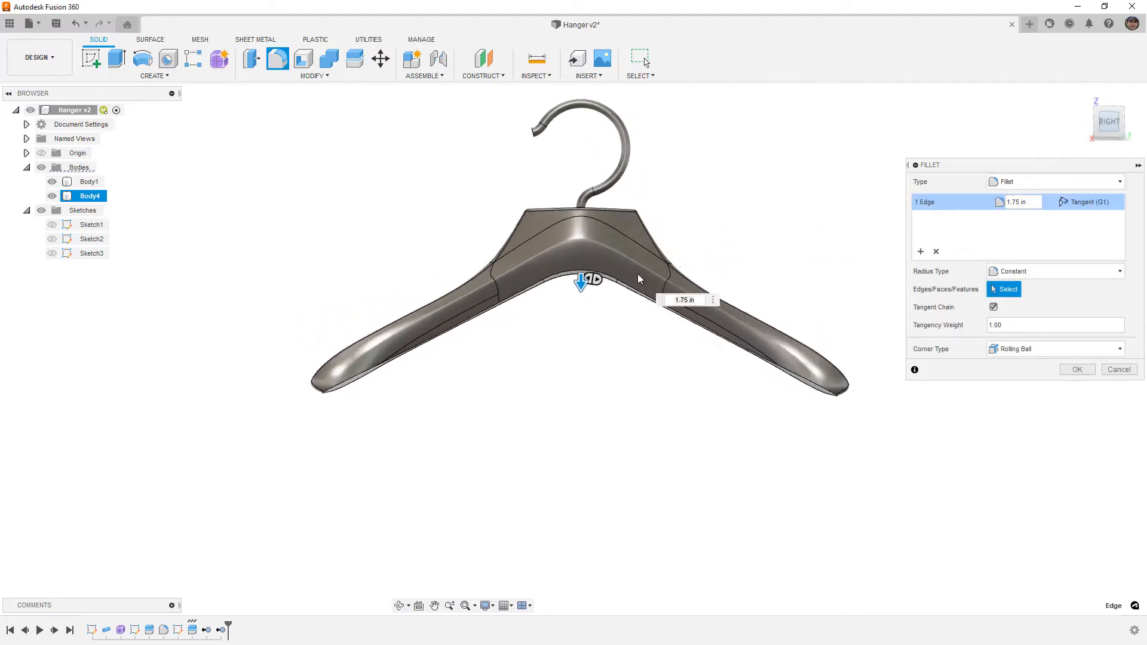
pyautogui.scroll(3, 558, 246)
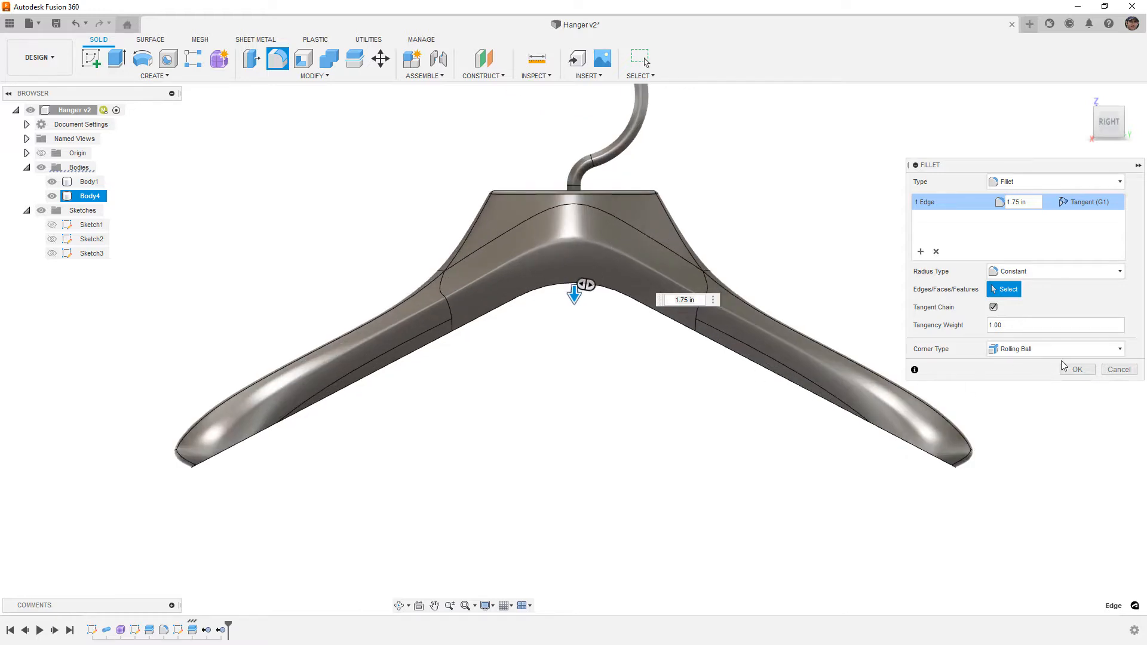
pyautogui.press('Return')
# - Start a constant-radius fillet of 0.13 in on the full edge loop around the hanger's underside
pyautogui.keyDown('shift'); pyautogui.moveTo(606, 411); pyautogui.dragTo(598, 343, button='middle'); pyautogui.keyUp('shift')
pyautogui.click(230, 325)
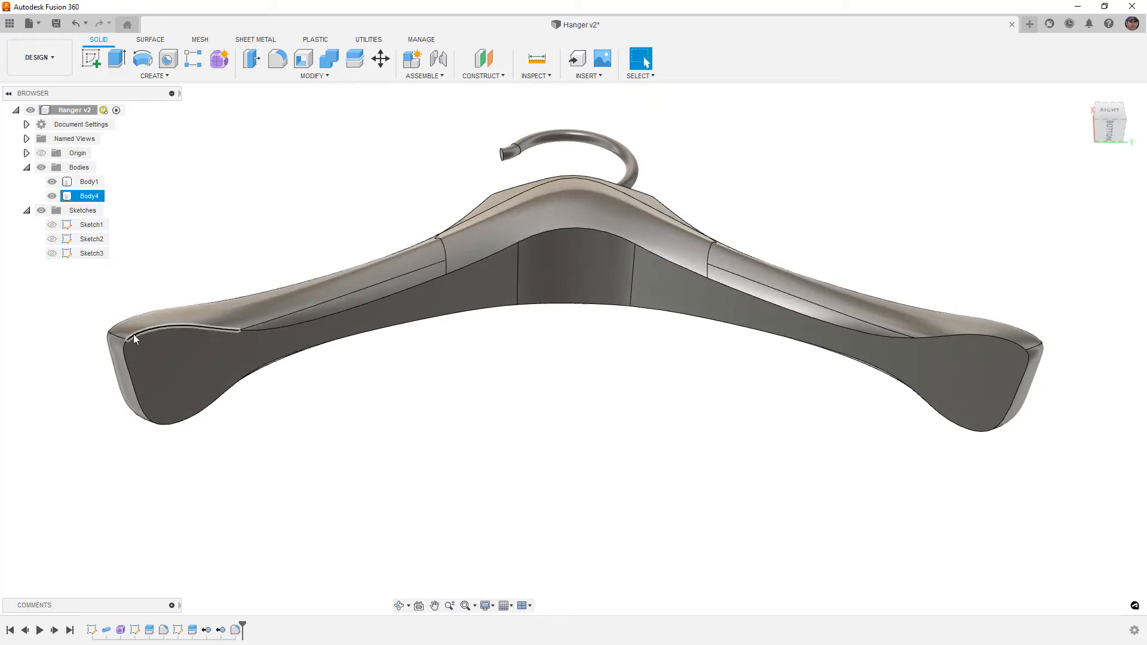
pyautogui.click(243, 143)
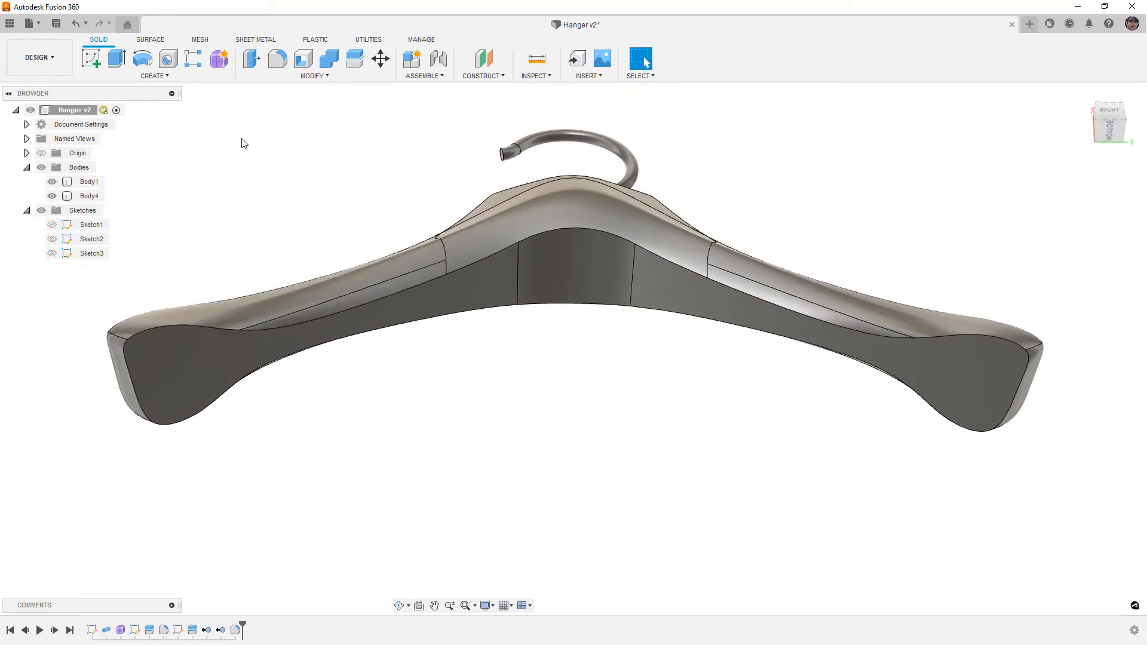
pyautogui.click(277, 58)
pyautogui.click(487, 260)
pyautogui.scroll(3, 488, 258)
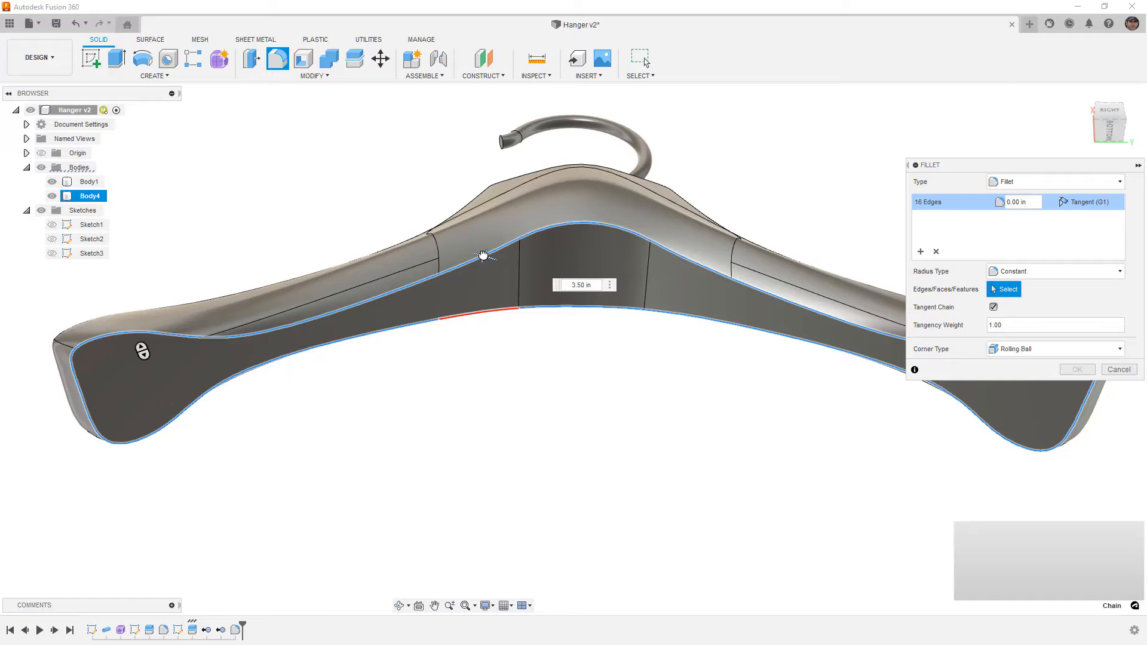
pyautogui.click(483, 256)
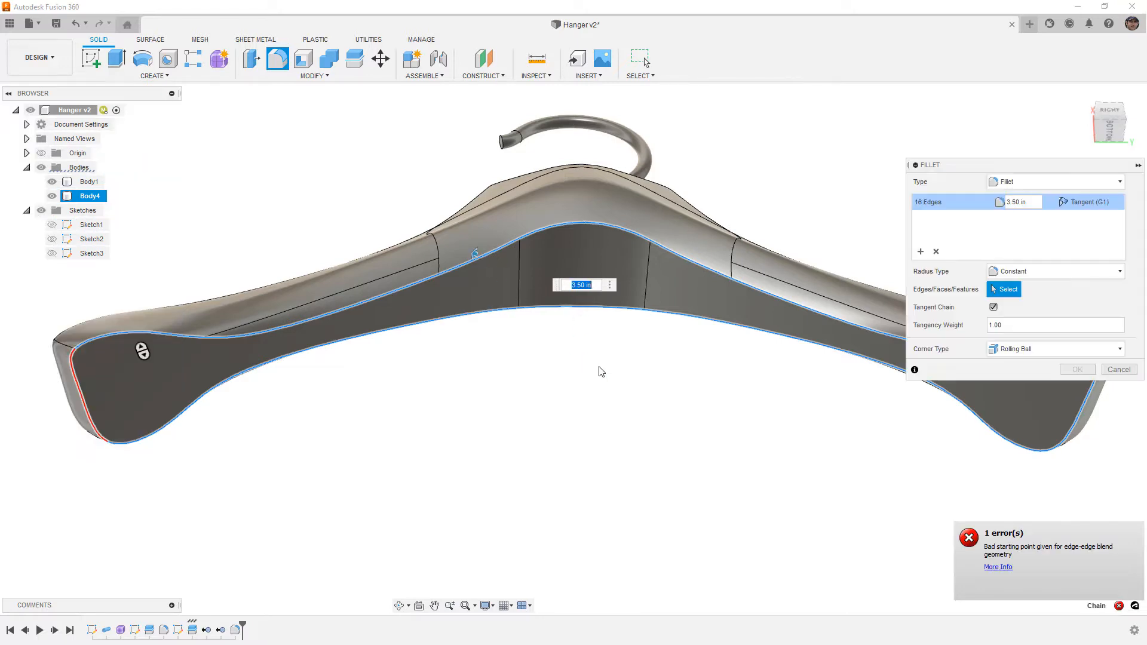
pyautogui.press('BackSpace')
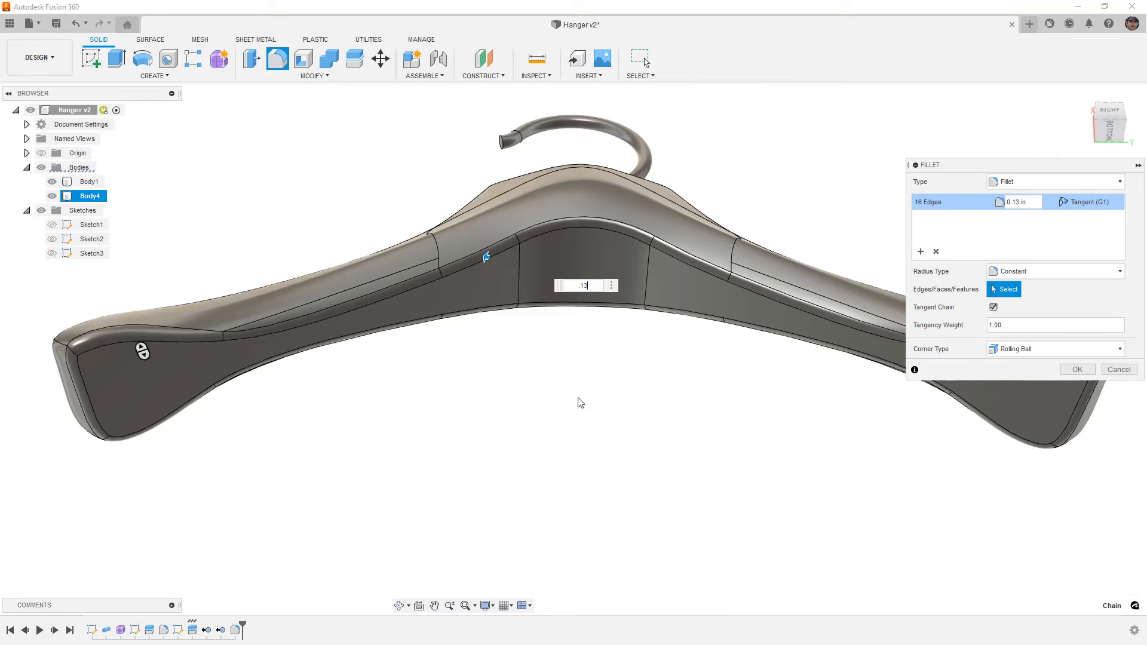
pyautogui.moveTo(417, 397)
pyautogui.keyDown('shift'); pyautogui.mouseDown(button='middle')
pyautogui.moveTo(389, 417)
pyautogui.moveTo(442, 402)
pyautogui.moveTo(415, 397)
pyautogui.moveTo(412, 382)
pyautogui.mouseUp(button='middle'); pyautogui.keyUp('shift')
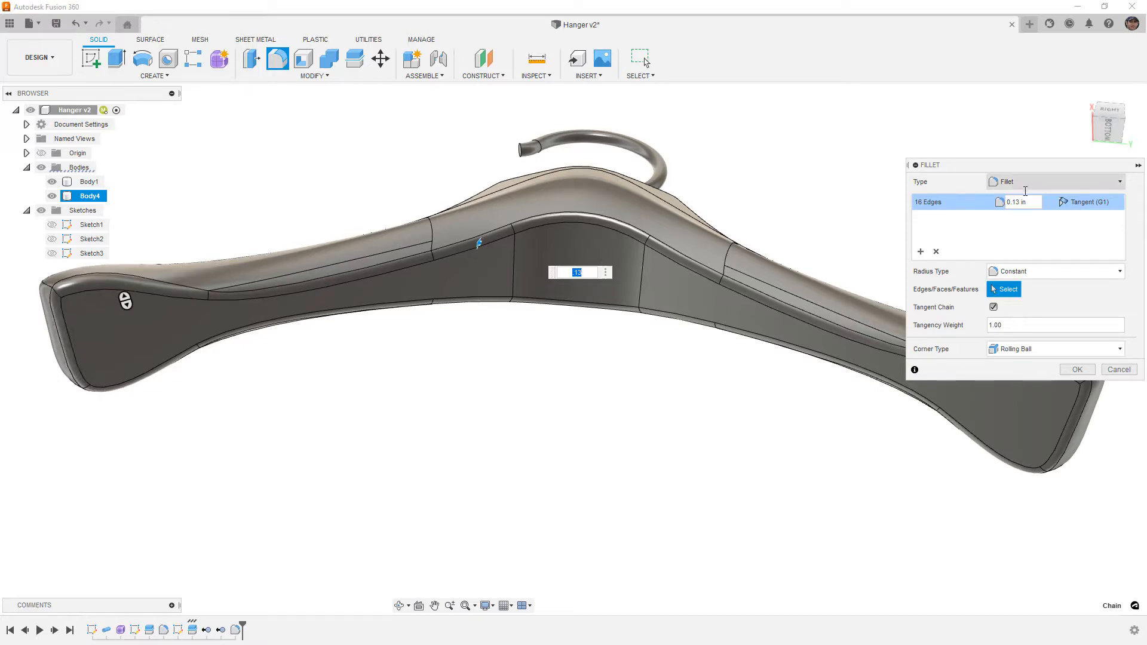
# - Switch the fillet to variable radius, with 0.12 in at two points on the left arm's end and 0.5 in at the centre point
pyautogui.click(1038, 272)
pyautogui.click(1023, 317)
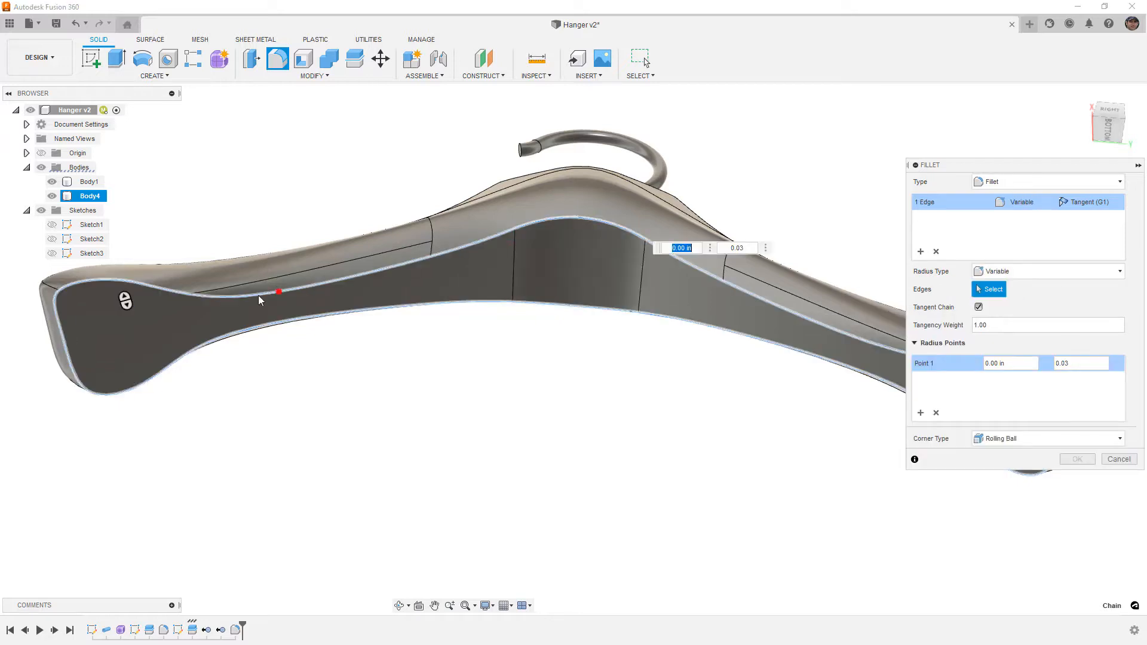
pyautogui.click(107, 280)
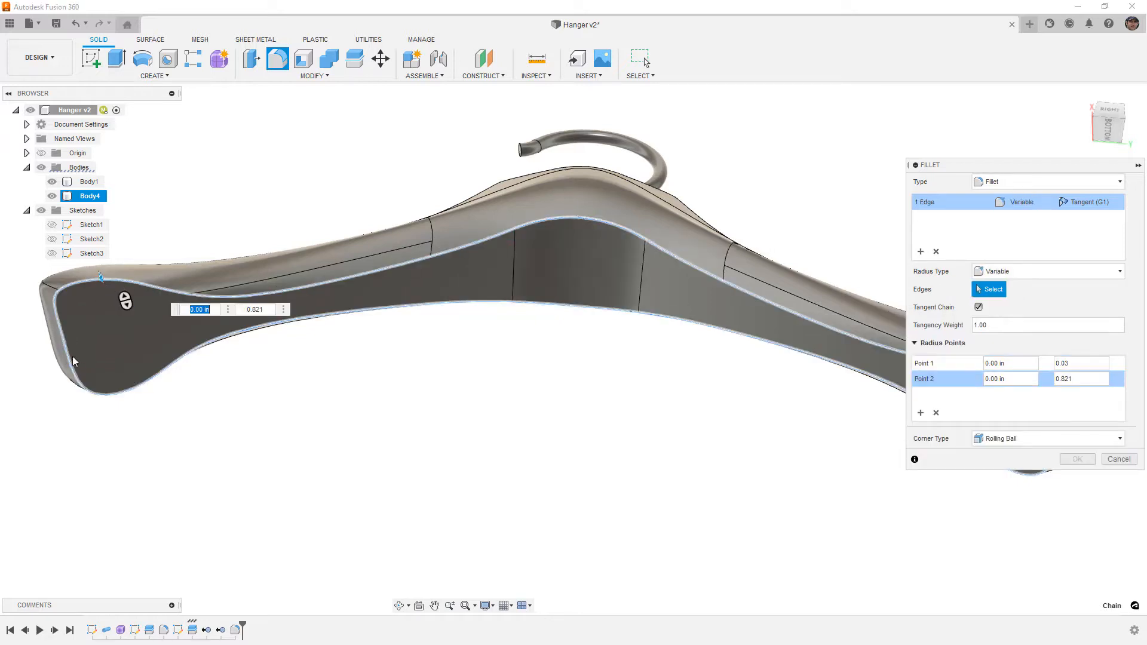
pyautogui.click(159, 377)
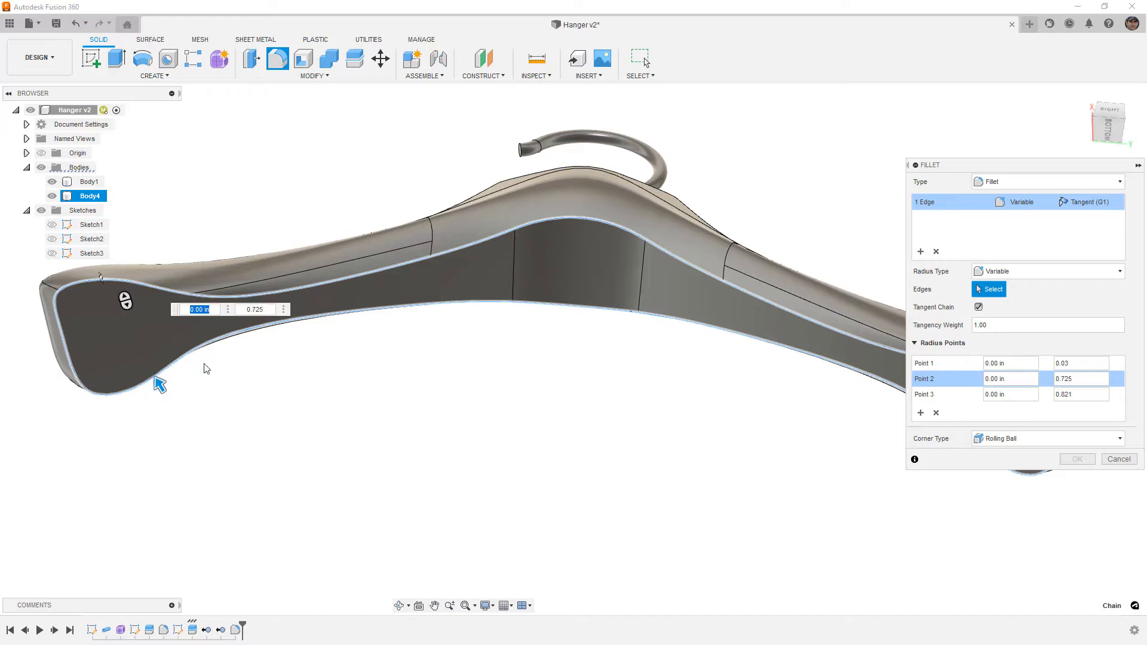
pyautogui.press('Return')
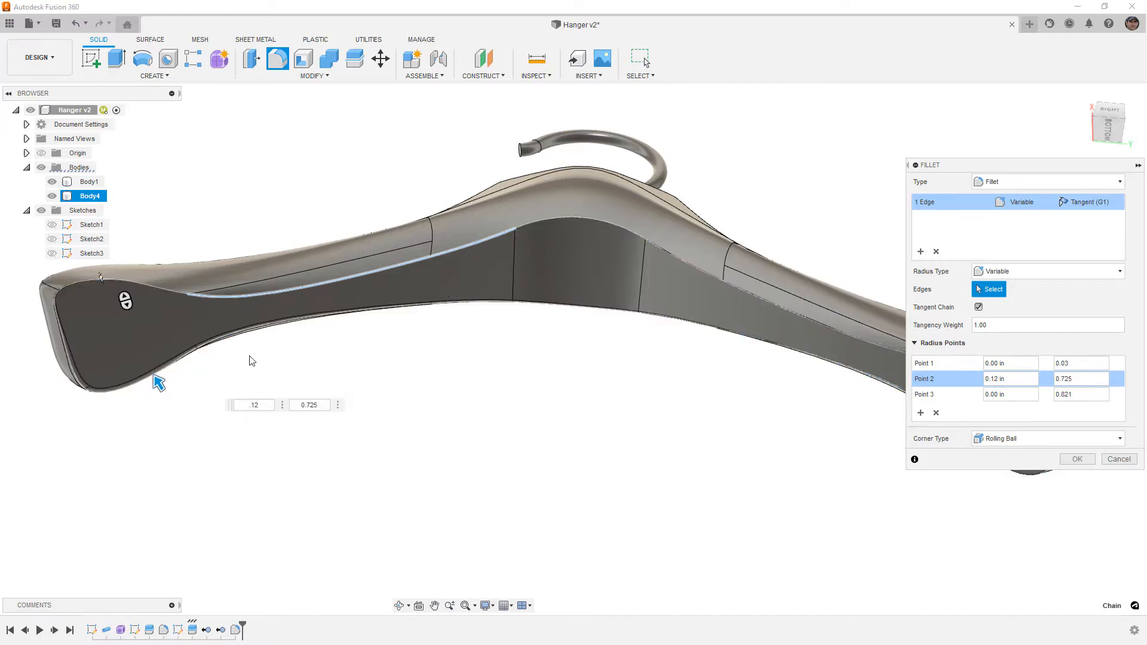
pyautogui.moveTo(1014, 394); pyautogui.dragTo(959, 400)
pyautogui.write('.1')
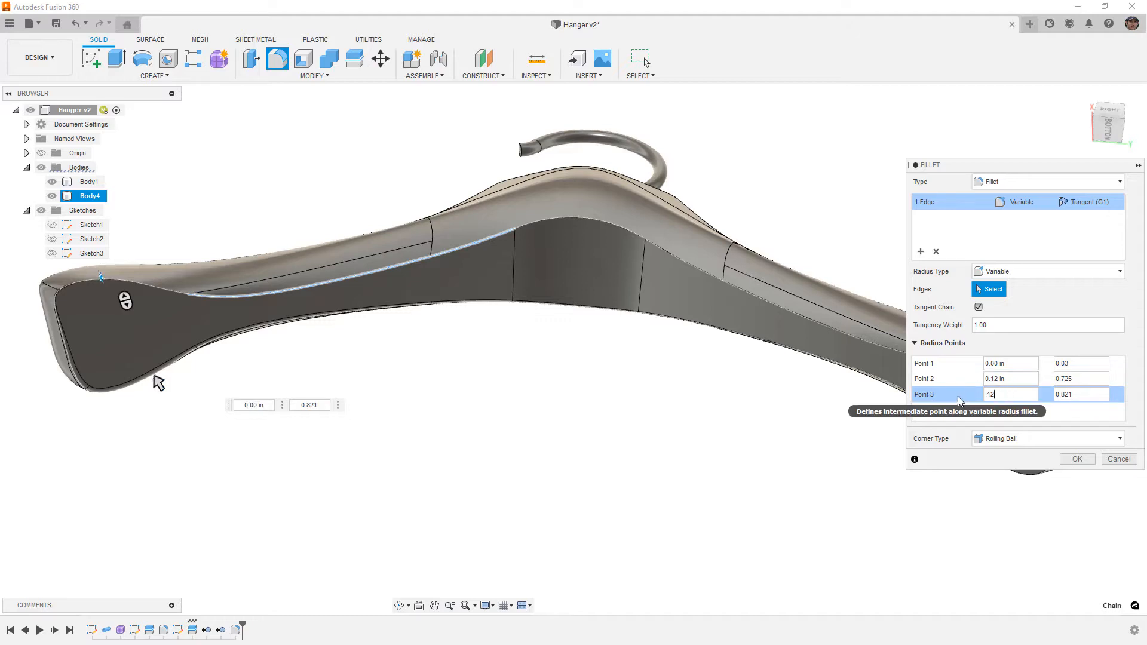
pyautogui.write('2')
pyautogui.click(1020, 362)
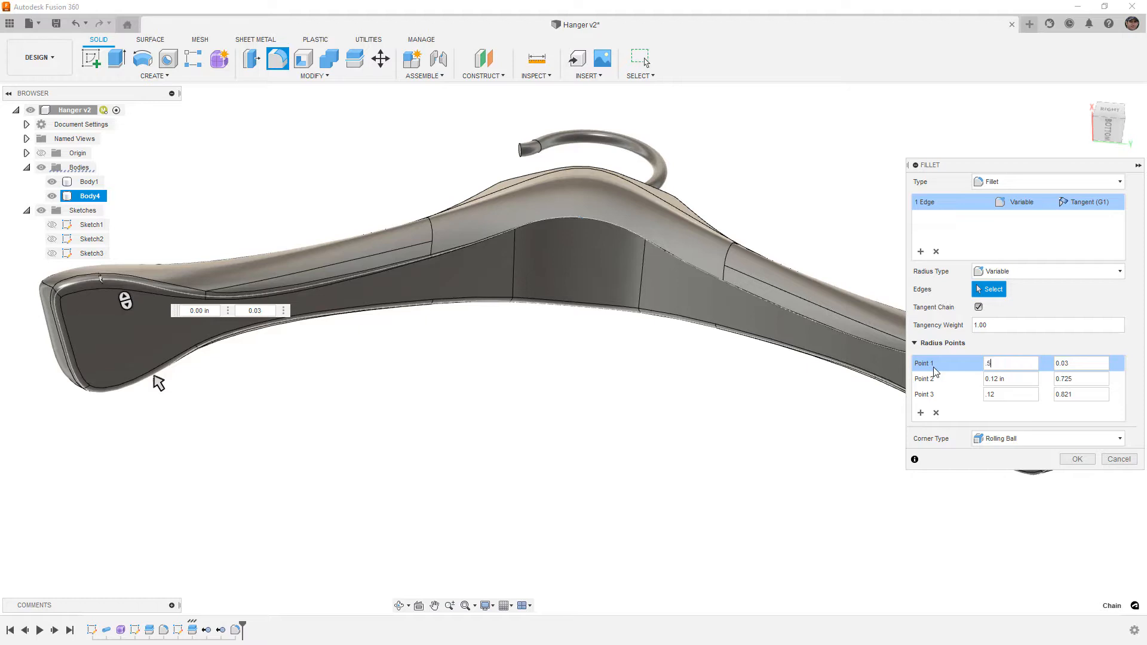
# - Add two radius points on opposite edges of the right arm's end and set both to 0.12 in
pyautogui.moveTo(782, 336); pyautogui.dragTo(482, 314, button='middle')
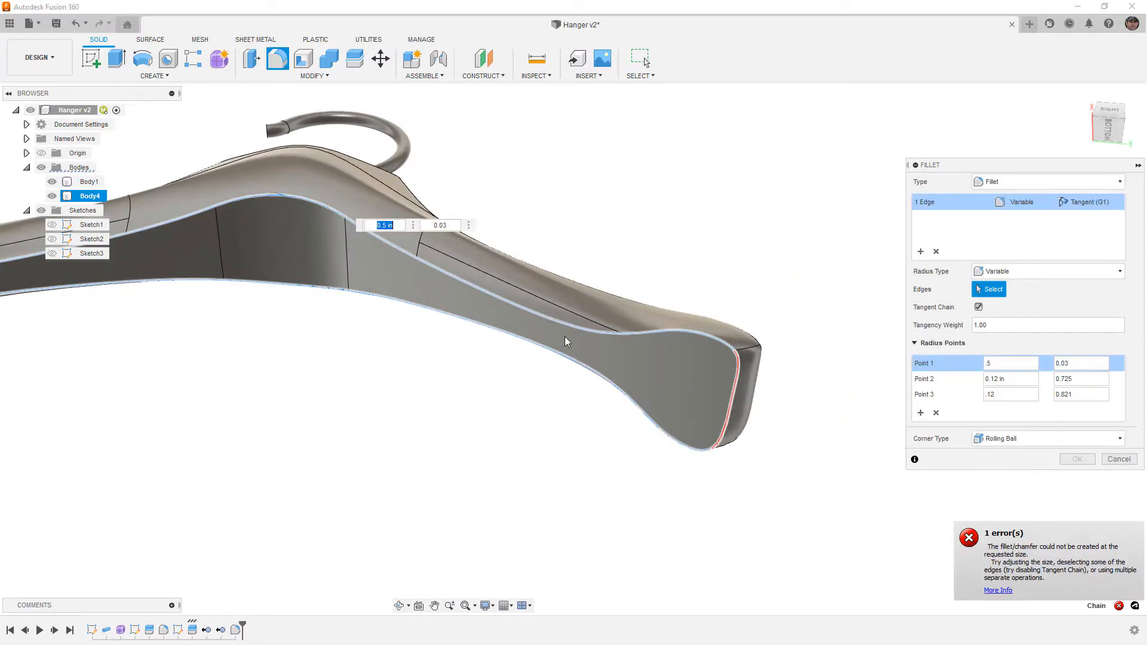
pyautogui.click(695, 332)
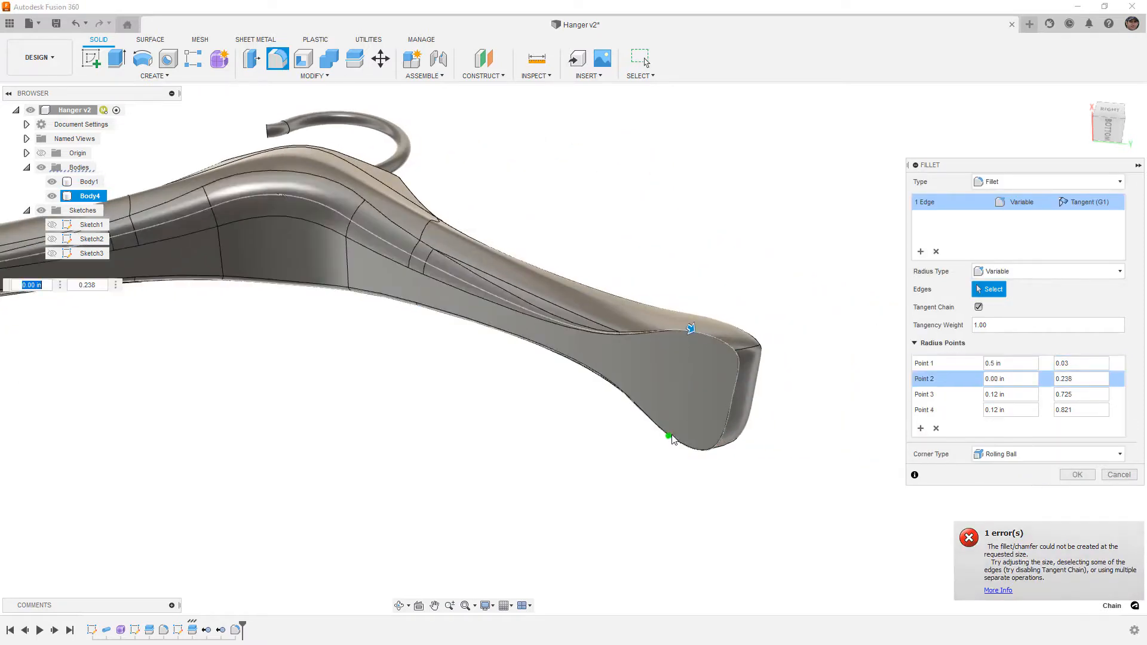
pyautogui.click(1009, 378)
pyautogui.doubleClick(1010, 378)
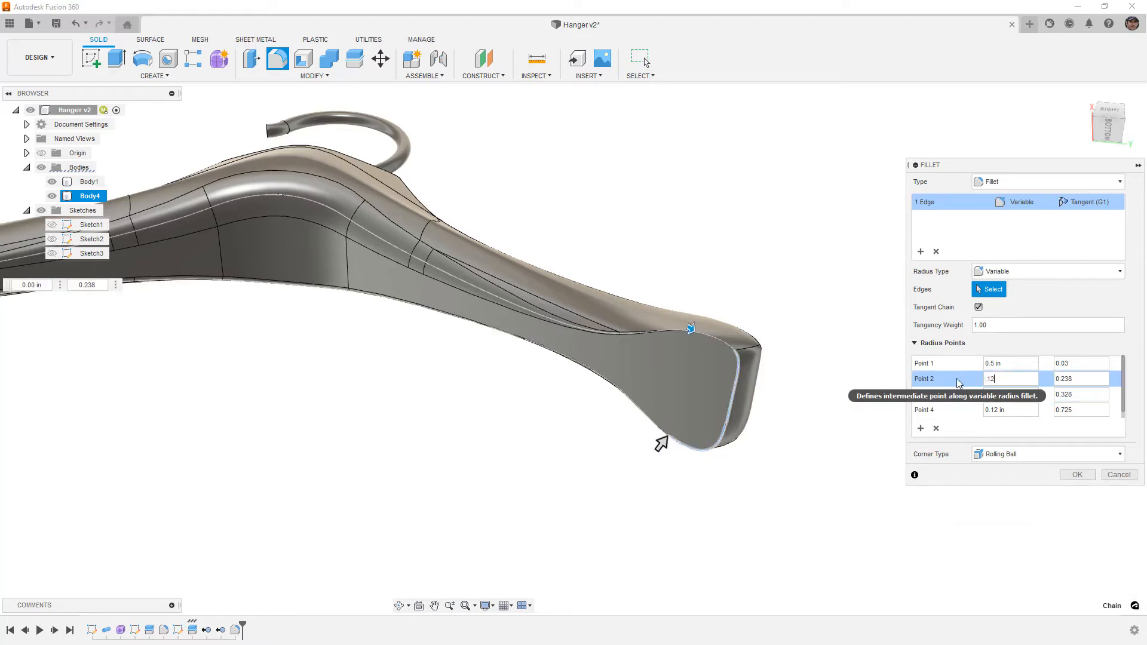
pyautogui.click(965, 395)
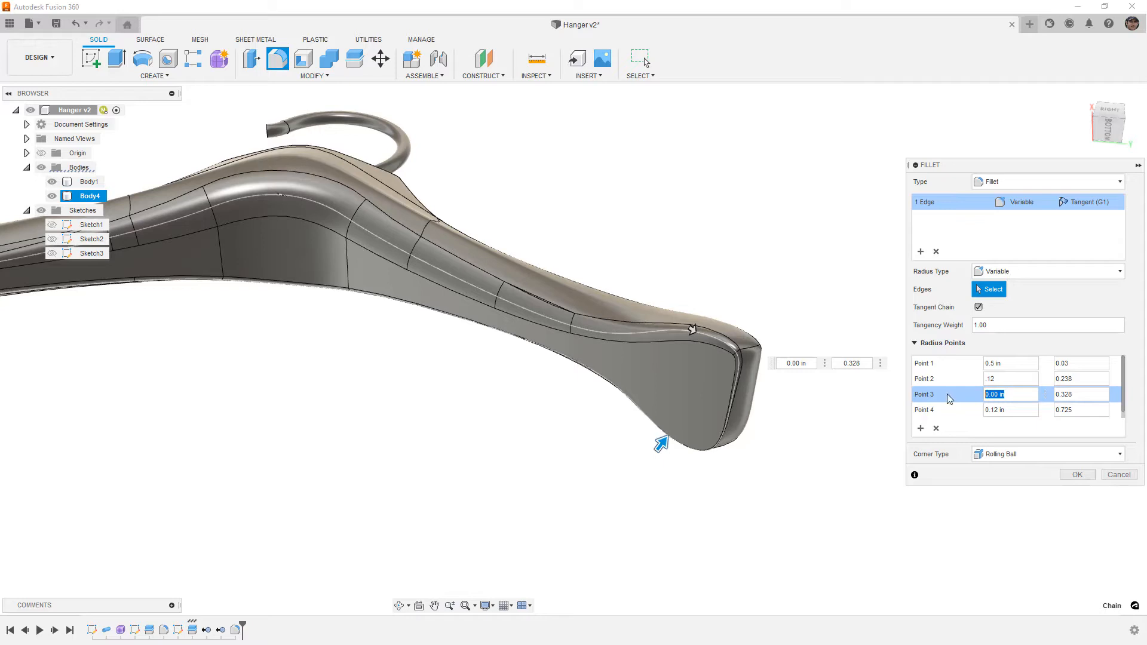
pyautogui.write('.12')
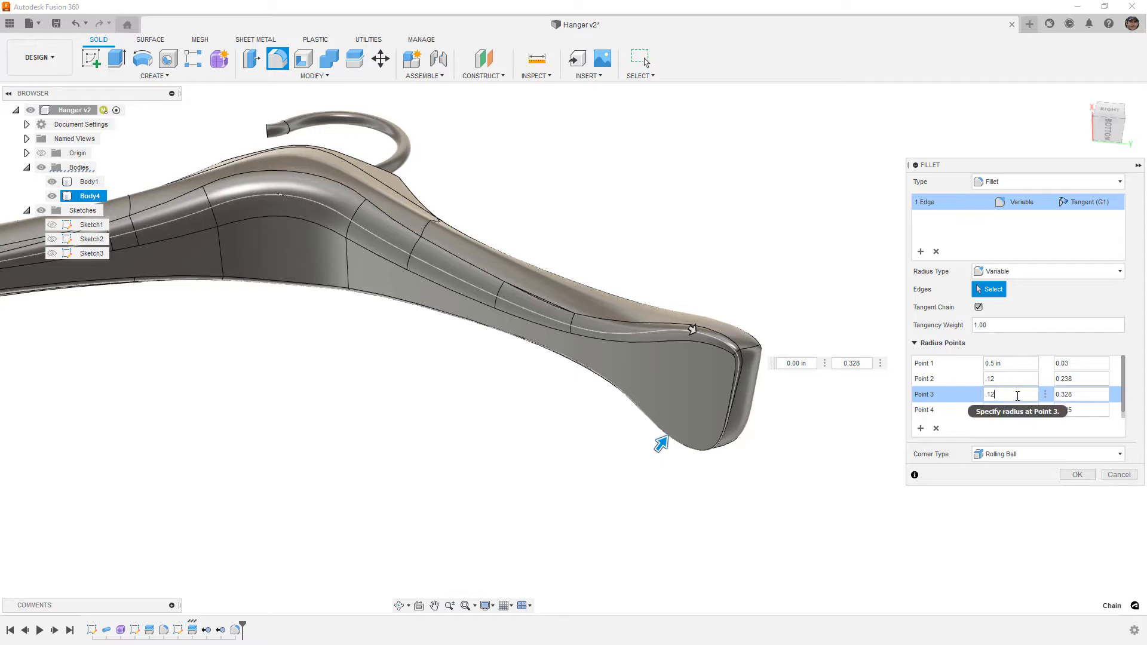
# - Add a radius point at the middle of the opposite underside edge and set its radius to 0.5 in
pyautogui.scroll(-3, 761, 304)
pyautogui.keyDown('shift'); pyautogui.moveTo(151, 335); pyautogui.dragTo(639, 263, button='middle'); pyautogui.keyUp('shift')
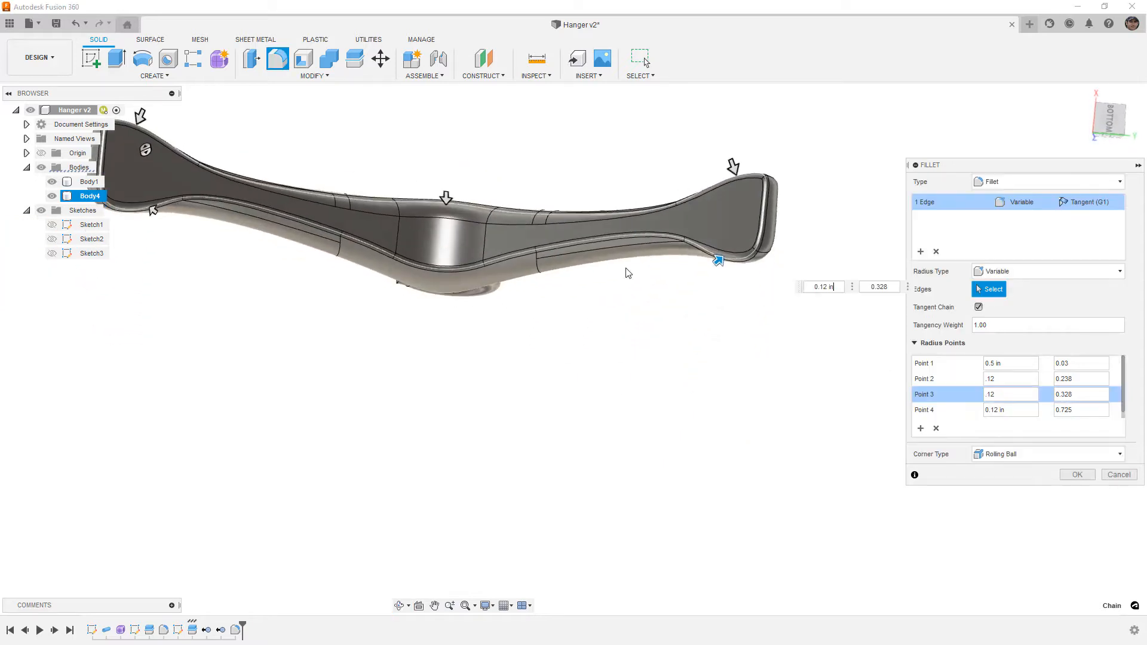
pyautogui.click(440, 271)
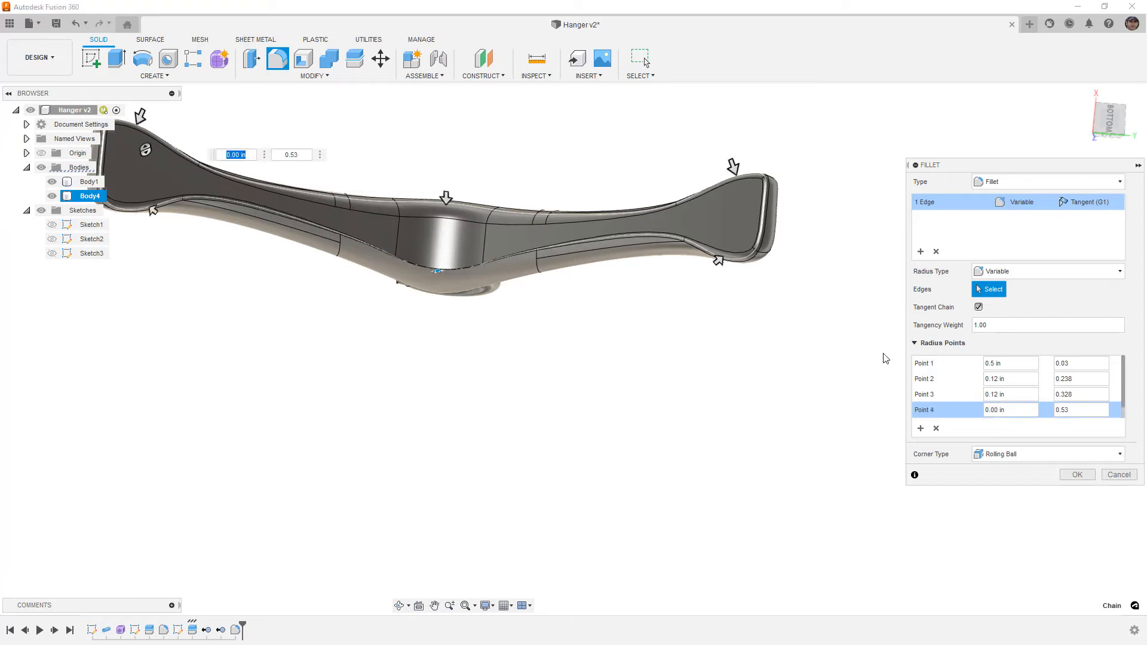
pyautogui.click(1007, 408)
pyautogui.write('.')
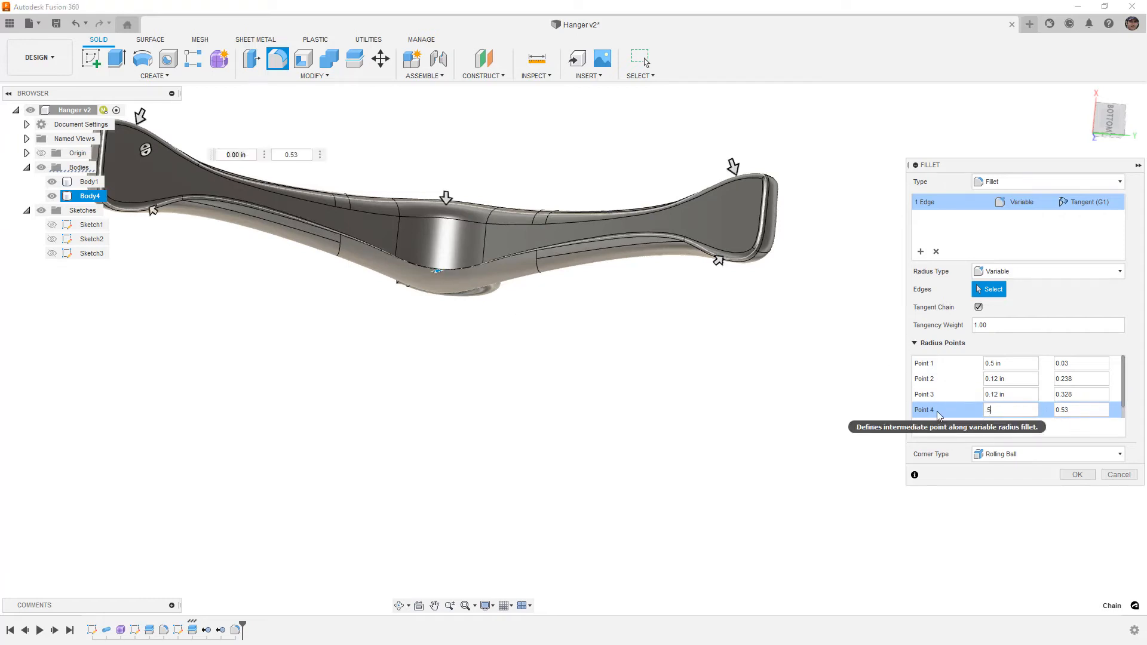
# - Complete the variable-radius fillet around the hanger's underside with 0.5 in at the fourth radius point
pyautogui.write('5')
pyautogui.keyDown('shift'); pyautogui.moveTo(551, 190); pyautogui.dragTo(582, 300, button='middle'); pyautogui.keyUp('shift')
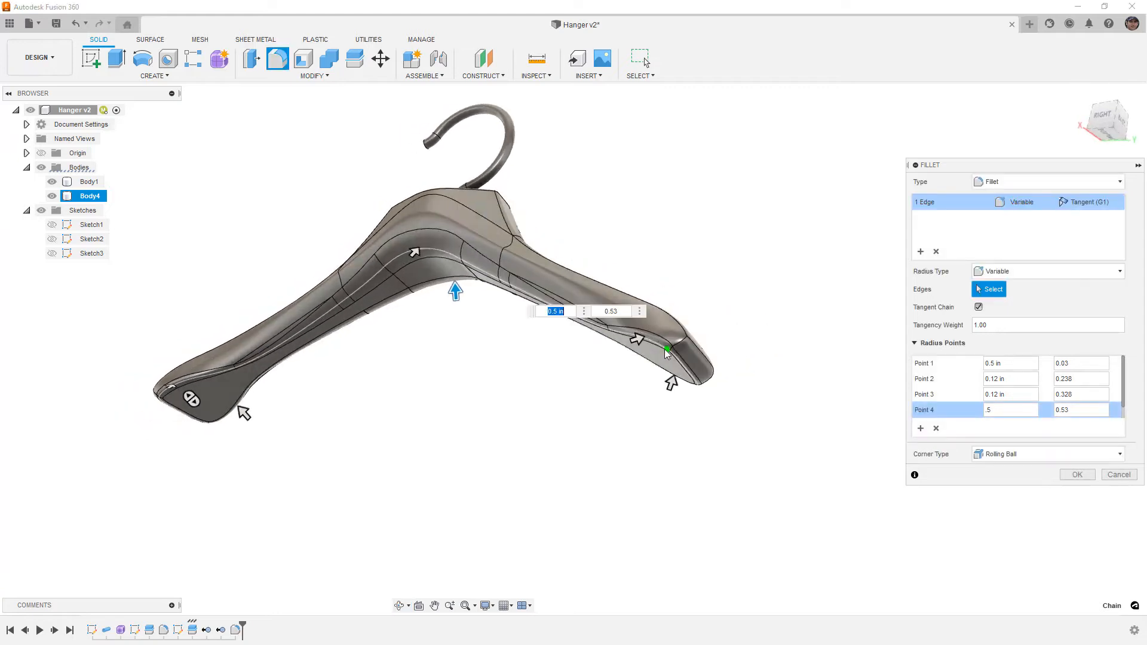
pyautogui.scroll(3, 673, 356)
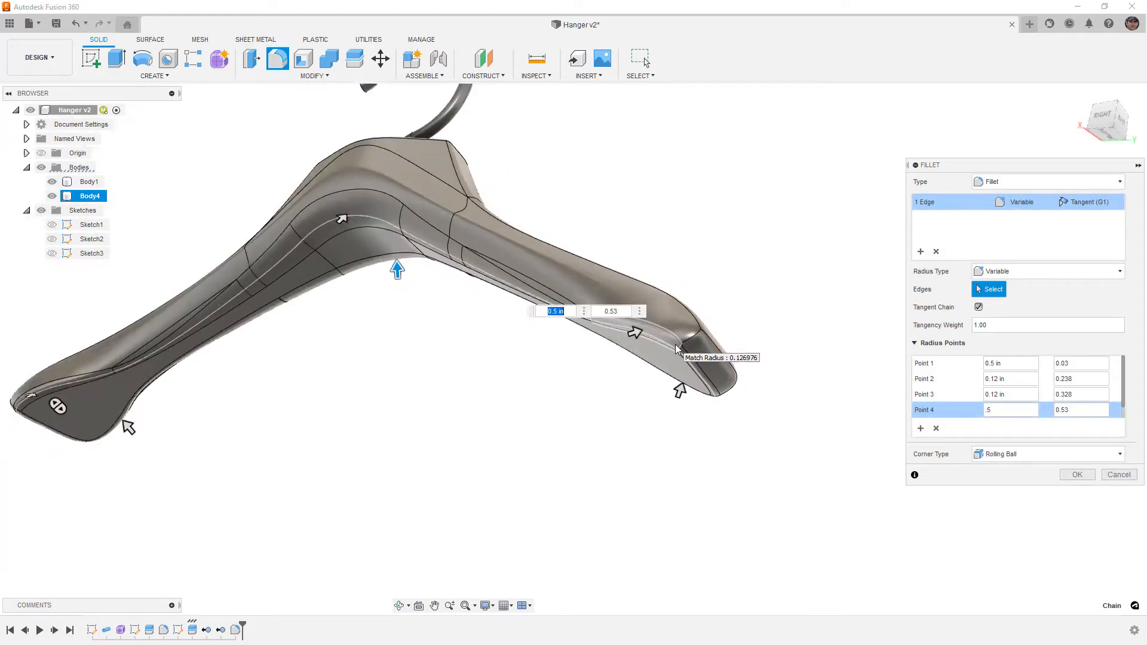
pyautogui.scroll(-2, 675, 351)
pyautogui.click(1077, 474)
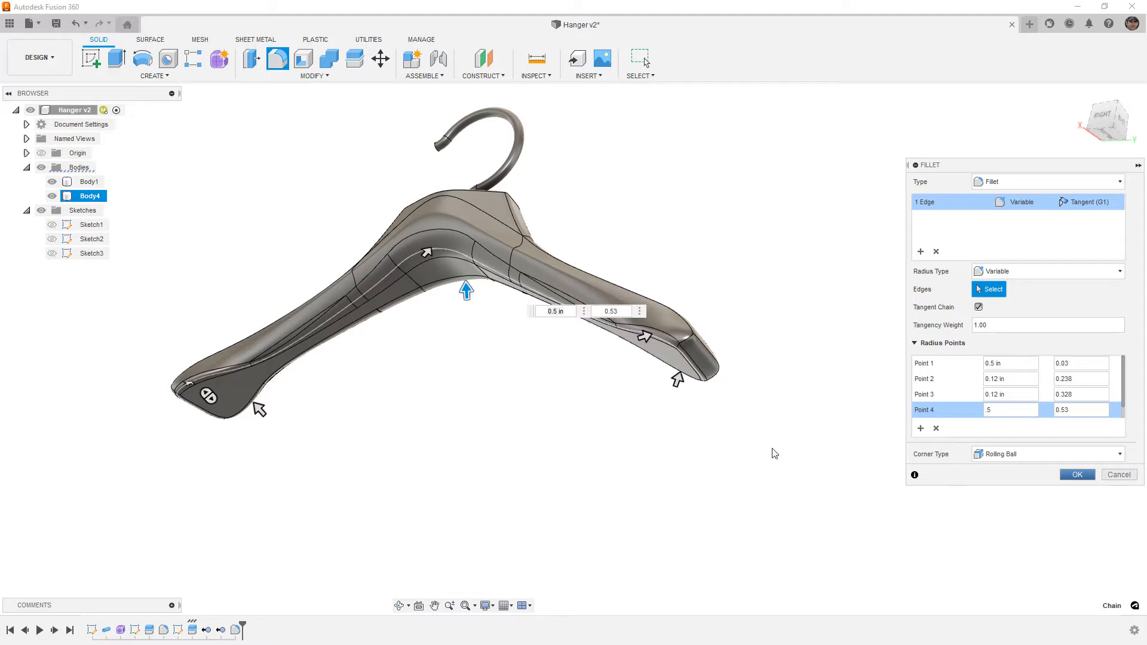
# - Examine the filleted underside edges of the hanger body from the front, from below and close up at one arm's end
pyautogui.keyDown('shift'); pyautogui.moveTo(673, 416); pyautogui.dragTo(727, 418, button='middle'); pyautogui.keyUp('shift')
pyautogui.click(1110, 120)
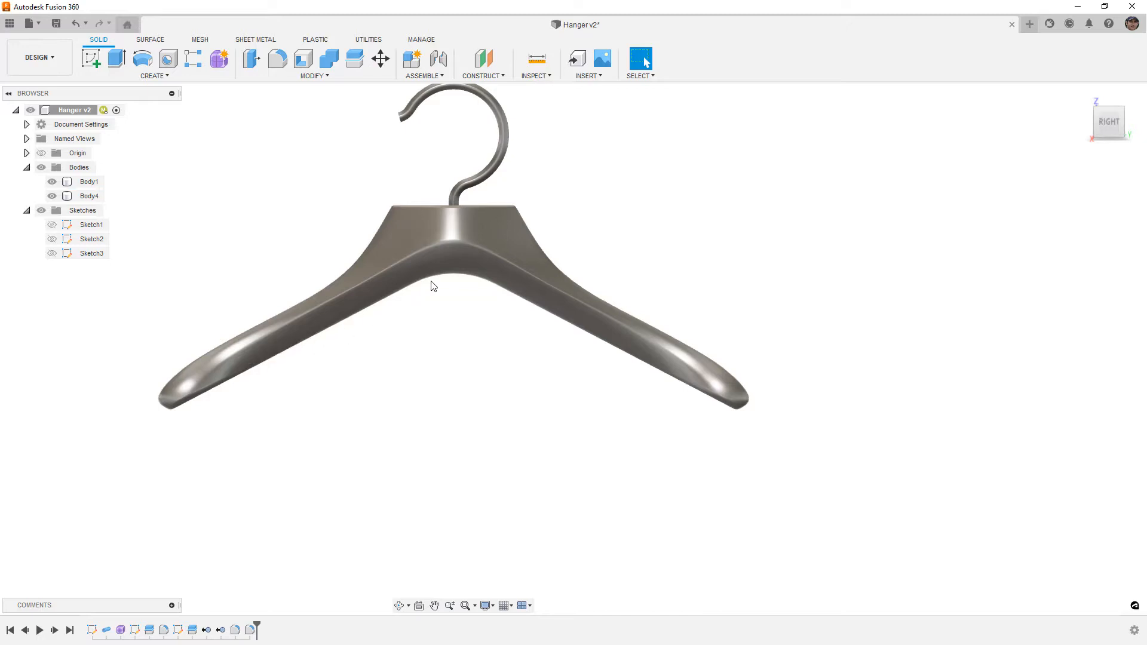
pyautogui.keyDown('shift'); pyautogui.moveTo(546, 402); pyautogui.dragTo(553, 335, button='middle'); pyautogui.keyUp('shift')
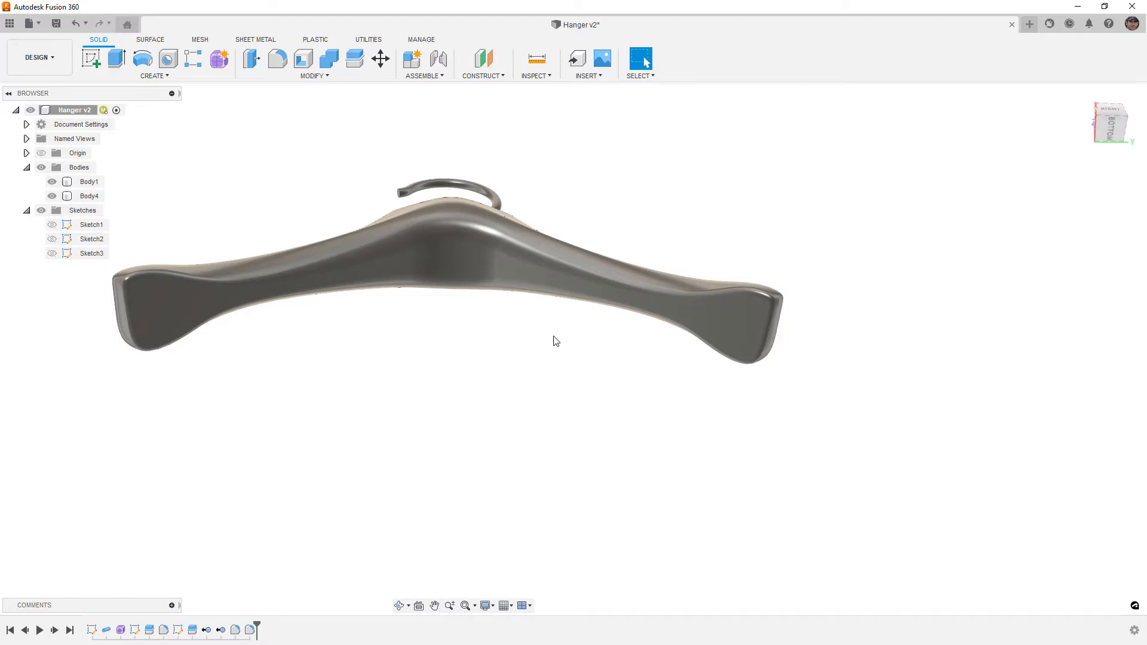
pyautogui.keyDown('shift'); pyautogui.moveTo(556, 341); pyautogui.dragTo(508, 376, button='middle'); pyautogui.keyUp('shift')
pyautogui.click(136, 366)
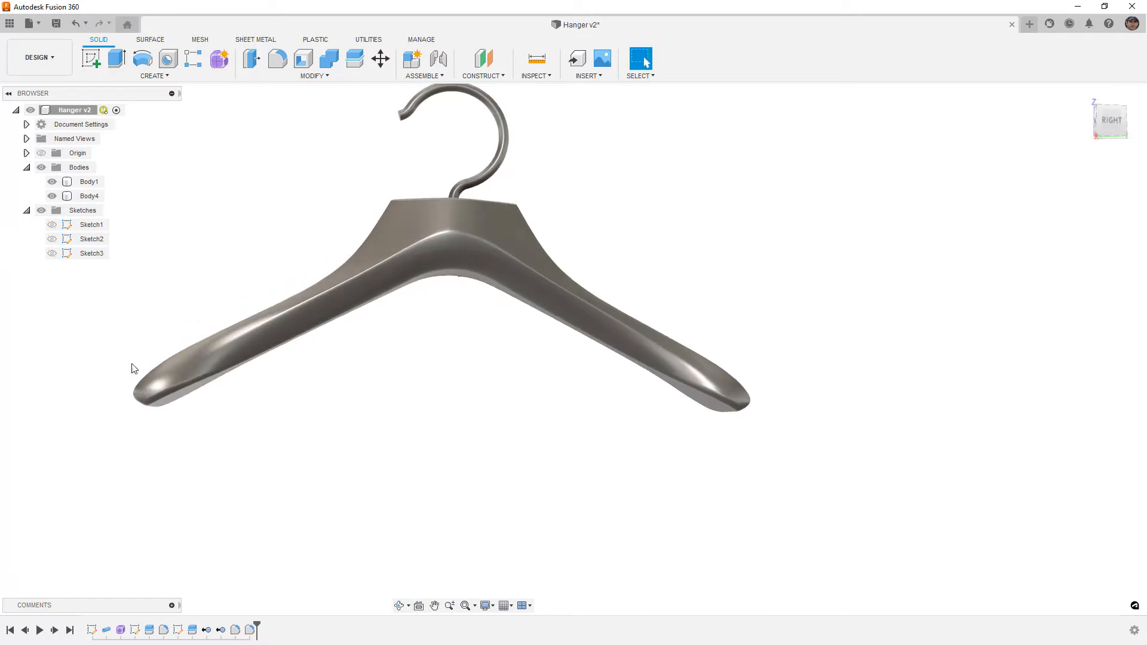
pyautogui.scroll(2, 164, 393)
pyautogui.scroll(2, 165, 392)
pyautogui.keyDown('shift'); pyautogui.moveTo(177, 397); pyautogui.dragTo(171, 359, button='middle'); pyautogui.keyUp('shift')
pyautogui.moveTo(136, 404); pyautogui.dragTo(191, 338, button='middle')
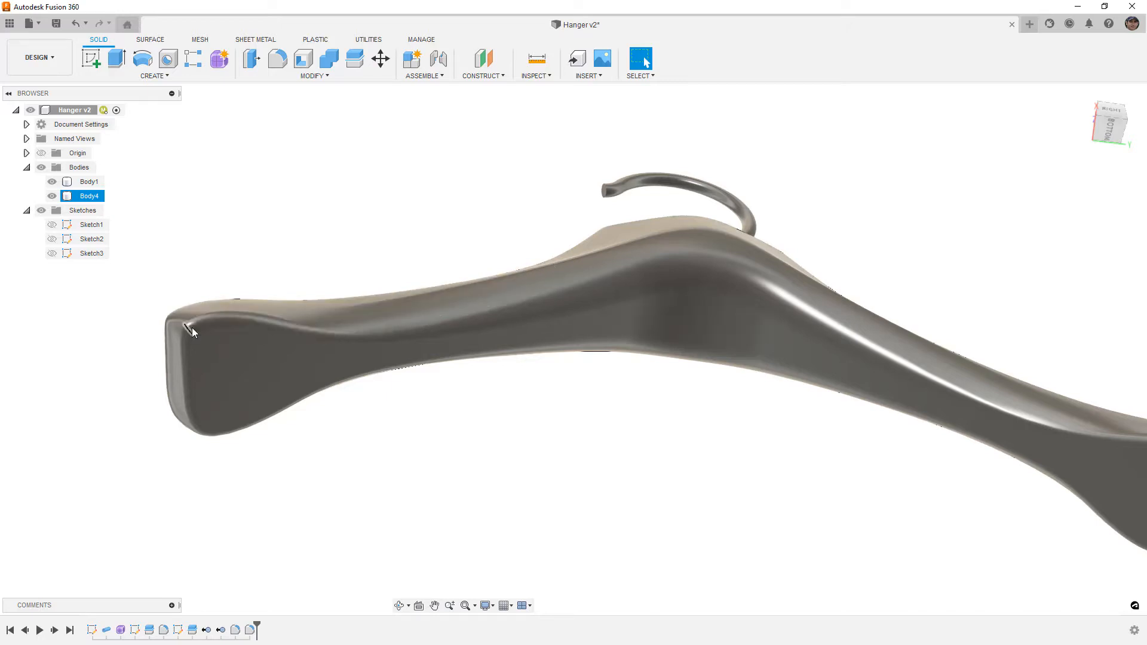
pyautogui.click(281, 255)
pyautogui.scroll(-5, 287, 255)
pyautogui.keyDown('shift'); pyautogui.moveTo(287, 256); pyautogui.dragTo(361, 272, button='middle'); pyautogui.keyUp('shift')
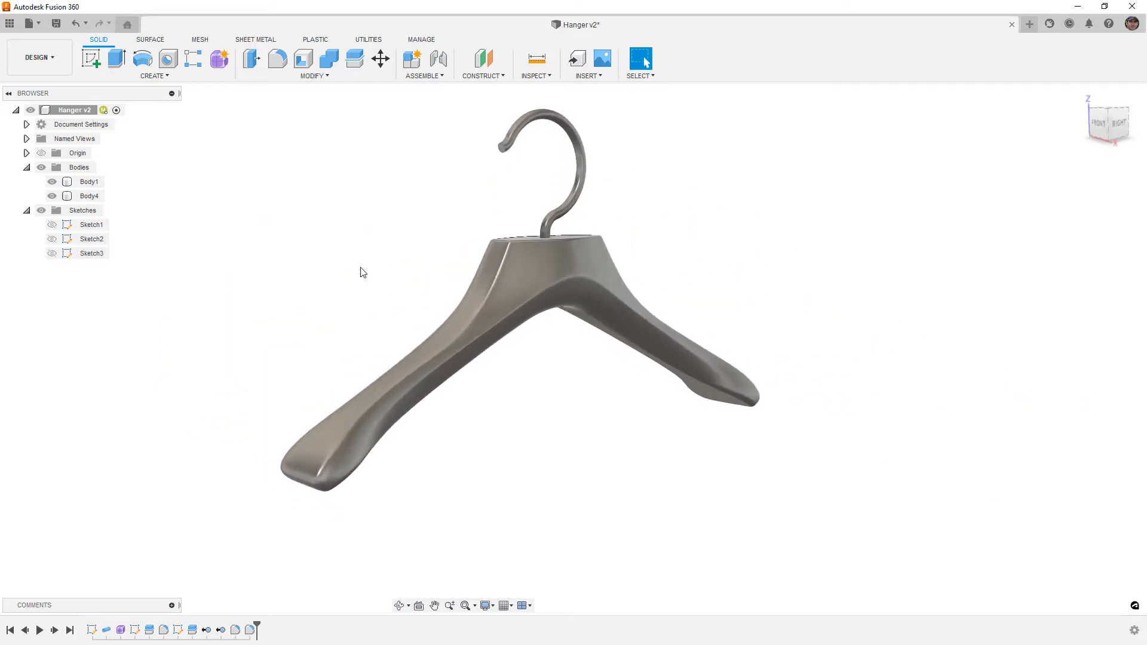
pyautogui.click(59, 58)
pyautogui.click(46, 129)
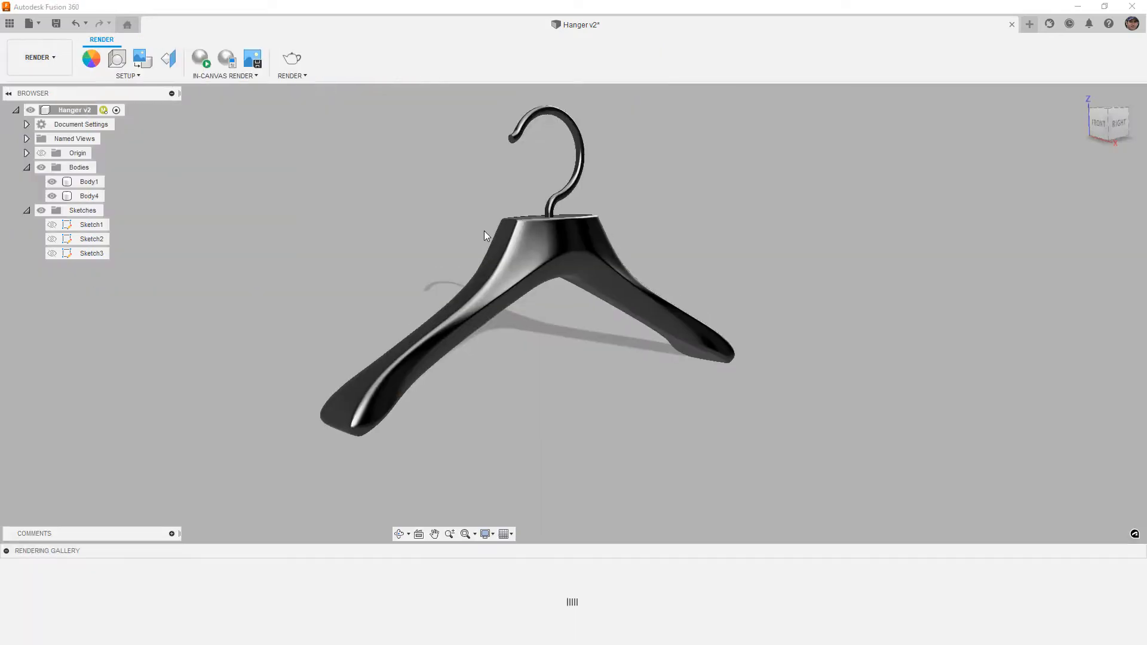
pyautogui.keyDown('shift'); pyautogui.moveTo(598, 233); pyautogui.dragTo(581, 256, button='middle'); pyautogui.keyUp('shift')
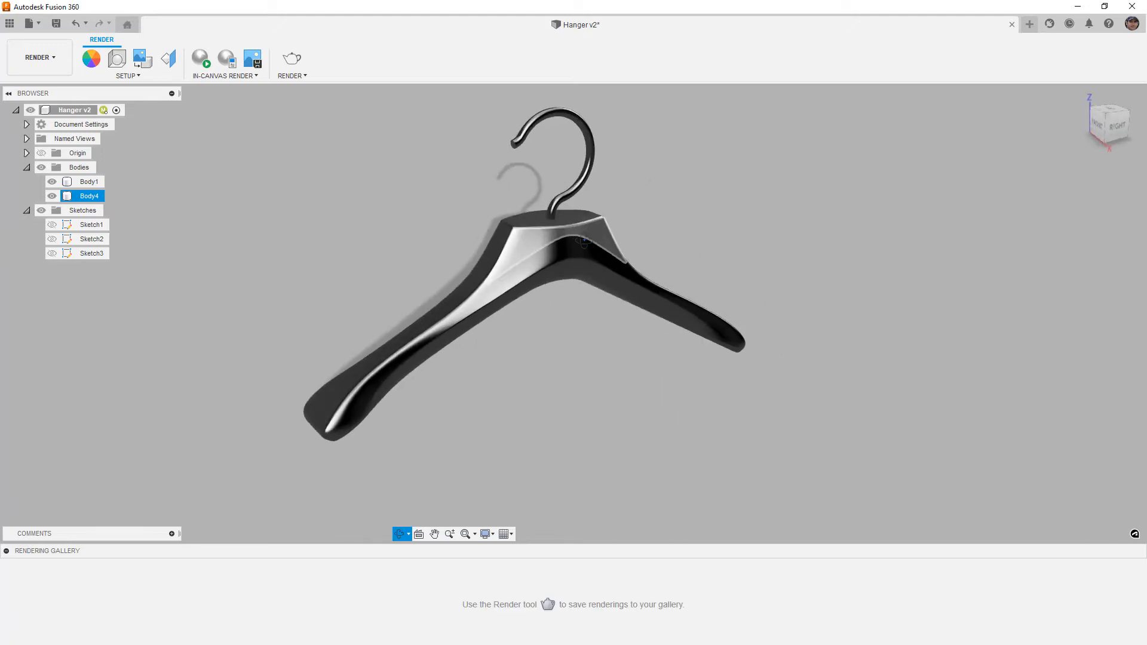
pyautogui.click(66, 62)
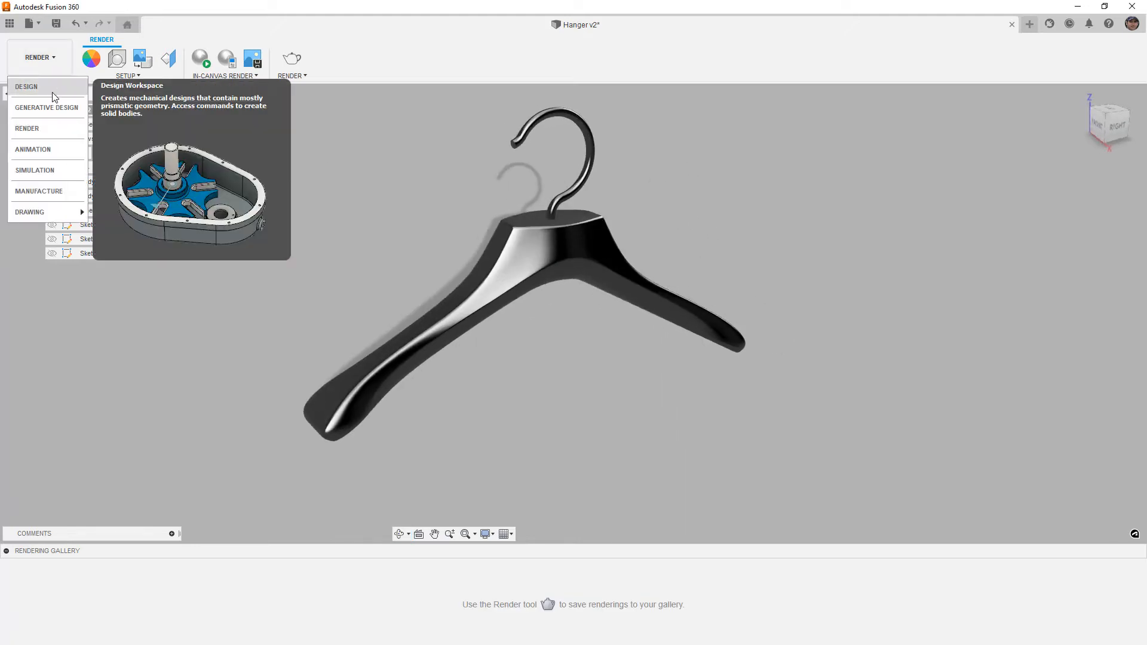
pyautogui.click(54, 95)
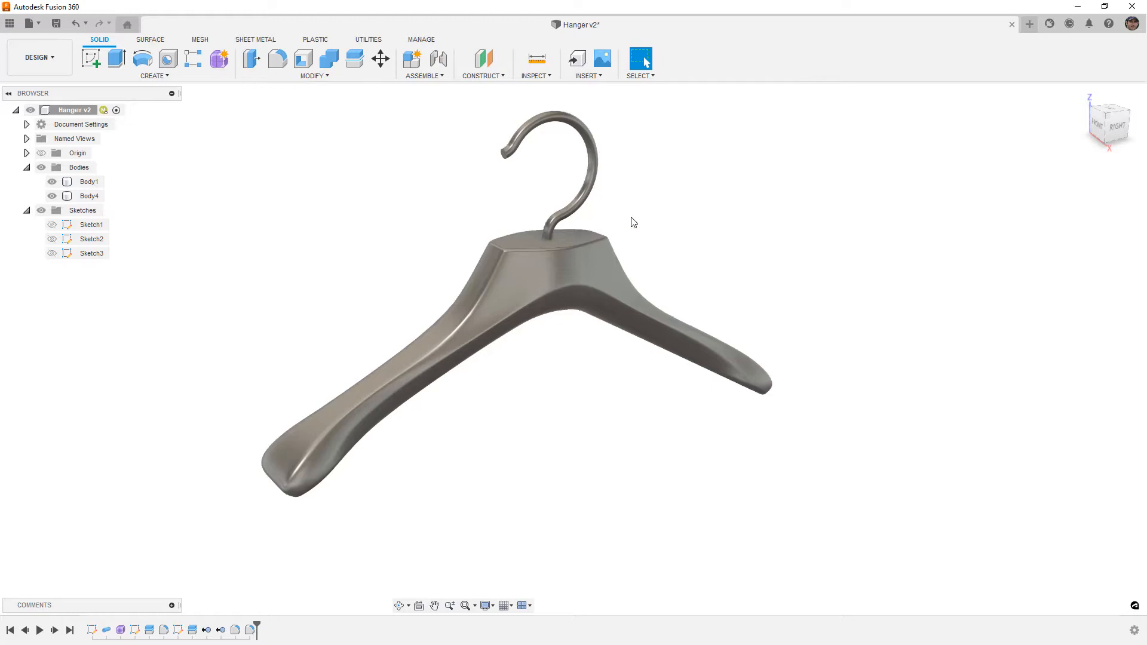
# - Download the 3D Cherry - Figured - Glossy appearance from the finished solid woods and apply it to the hanger body
pyautogui.press('a')
pyautogui.scroll(5, 992, 418)
pyautogui.scroll(3, 950, 465)
pyautogui.click(932, 530)
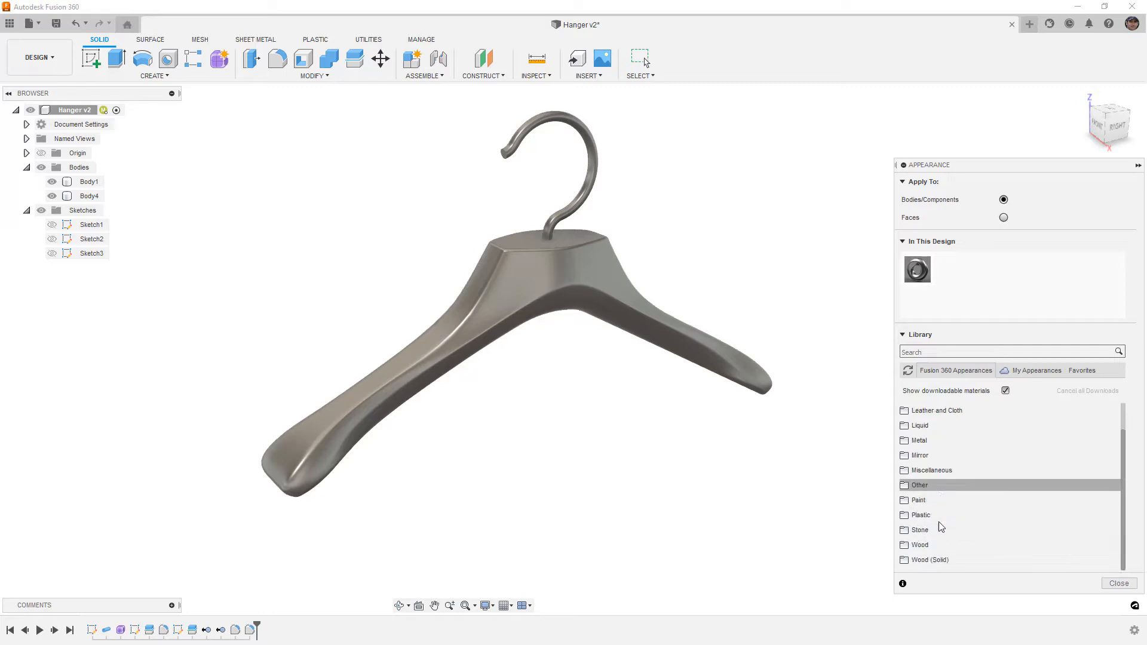
pyautogui.click(931, 561)
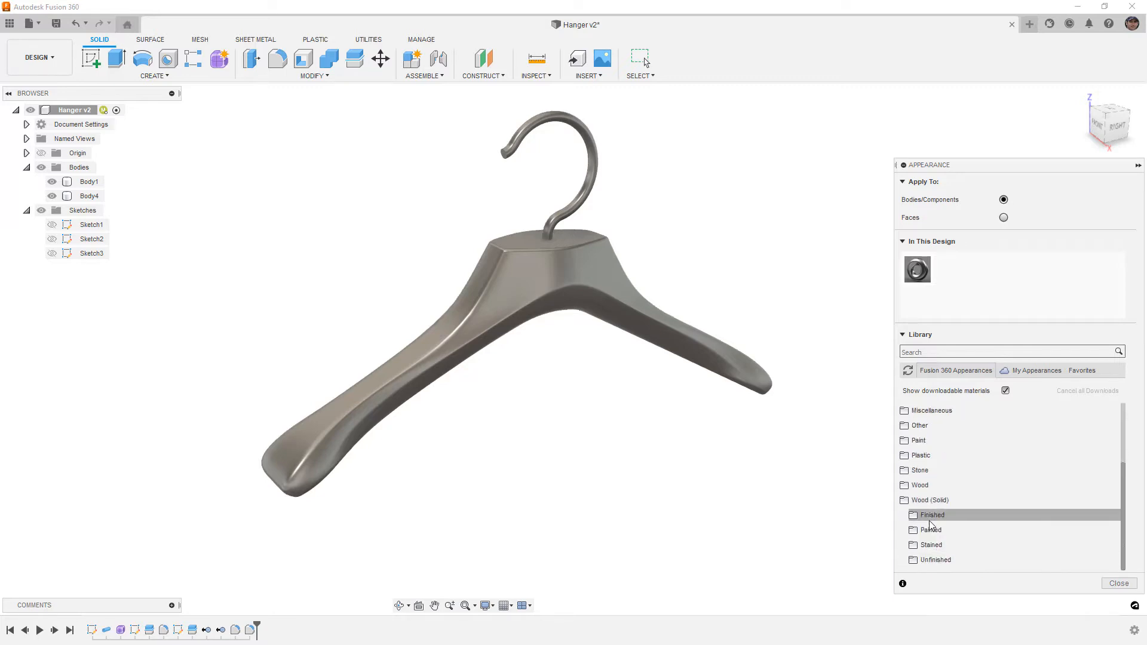
pyautogui.click(932, 516)
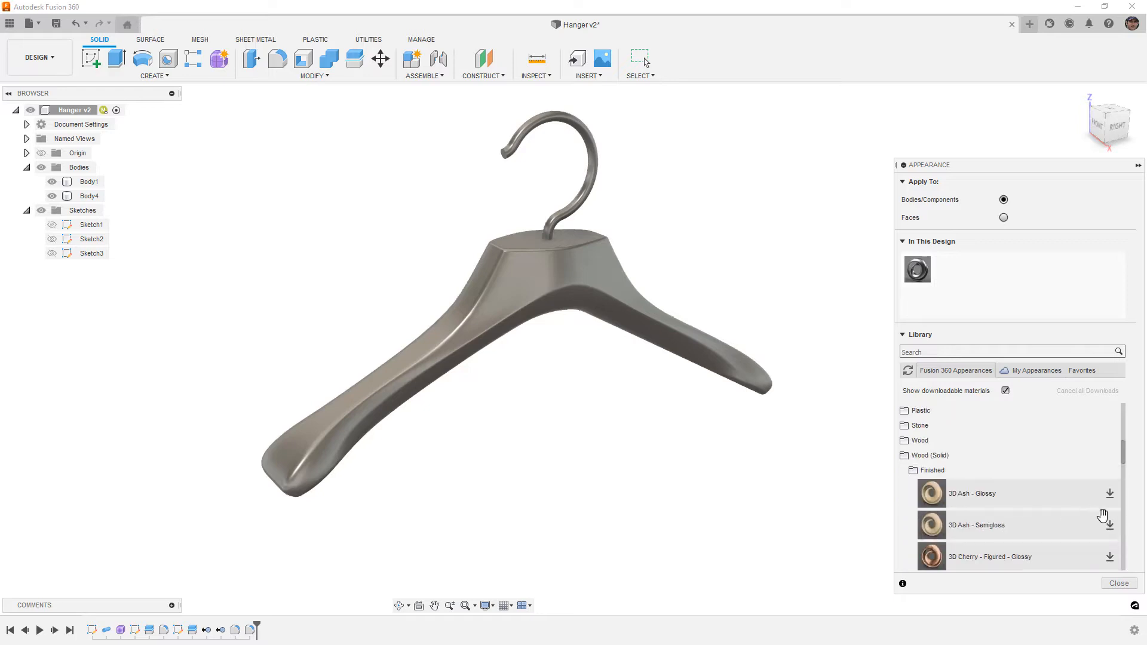
pyautogui.click(1109, 559)
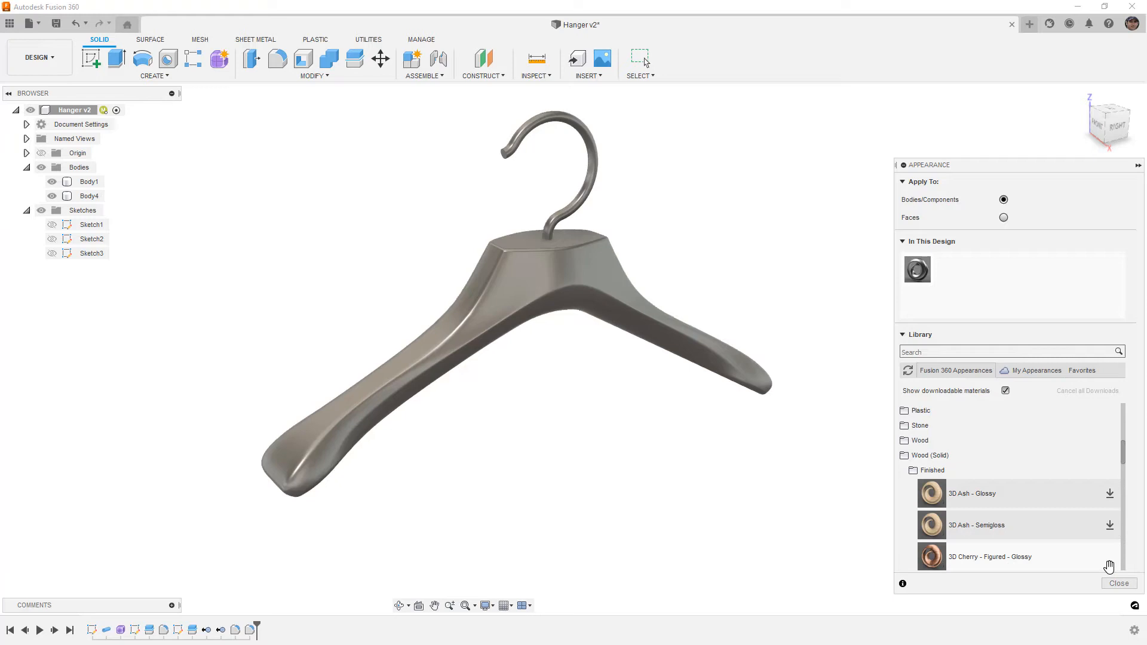
pyautogui.moveTo(971, 546); pyautogui.dragTo(704, 451)
# - Inspect the cherry wood grain on the hanger's arms and centre, and close the appearance settings
pyautogui.keyDown('shift'); pyautogui.moveTo(636, 387); pyautogui.dragTo(658, 335, button='middle'); pyautogui.keyUp('shift')
pyautogui.click(660, 440)
pyautogui.scroll(5, 650, 440)
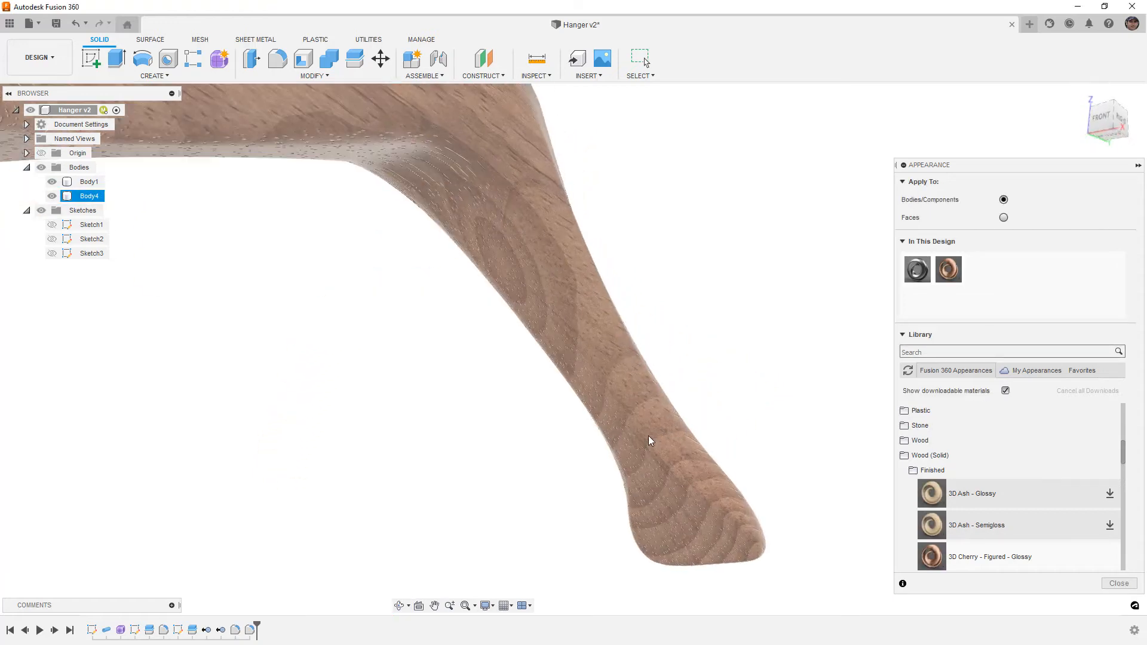
pyautogui.click(543, 363)
pyautogui.keyDown('shift'); pyautogui.moveTo(543, 363); pyautogui.dragTo(505, 402, button='middle'); pyautogui.keyUp('shift')
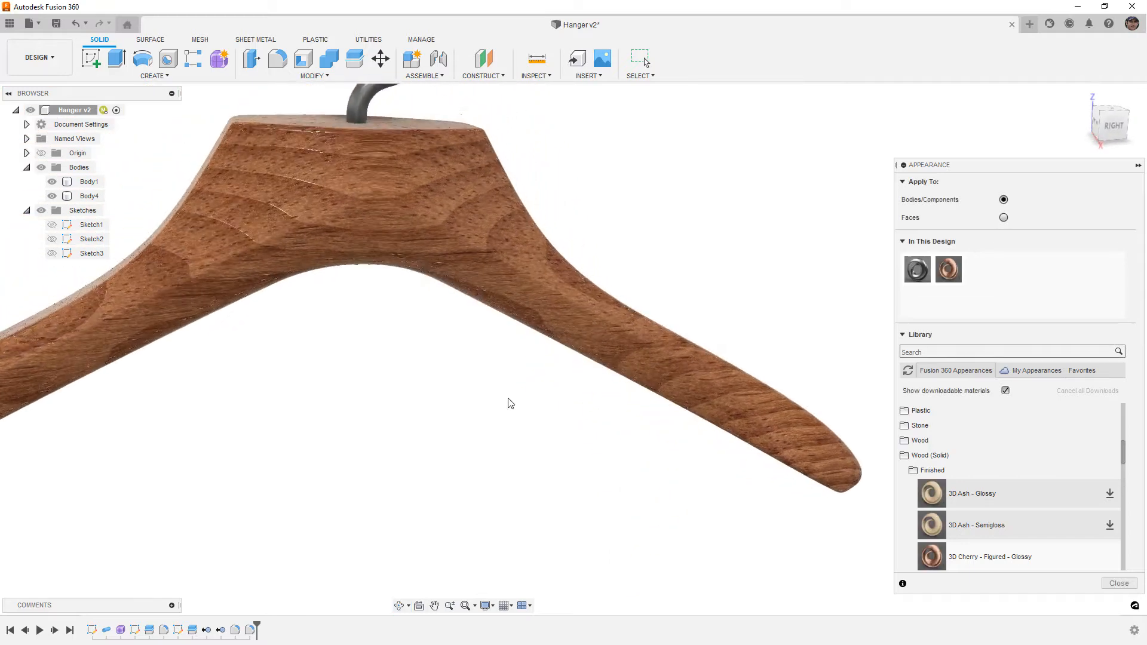
pyautogui.scroll(-5, 507, 402)
pyautogui.click(356, 374)
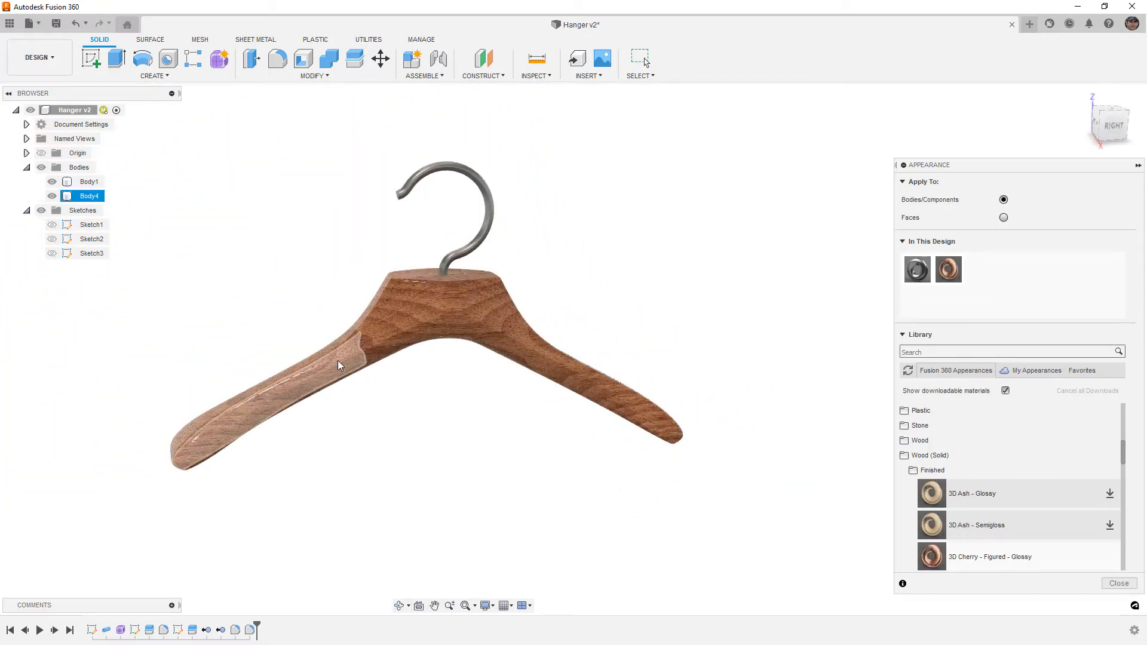
pyautogui.click(374, 397)
pyautogui.keyDown('shift'); pyautogui.moveTo(374, 397); pyautogui.dragTo(400, 413, button='middle'); pyautogui.keyUp('shift')
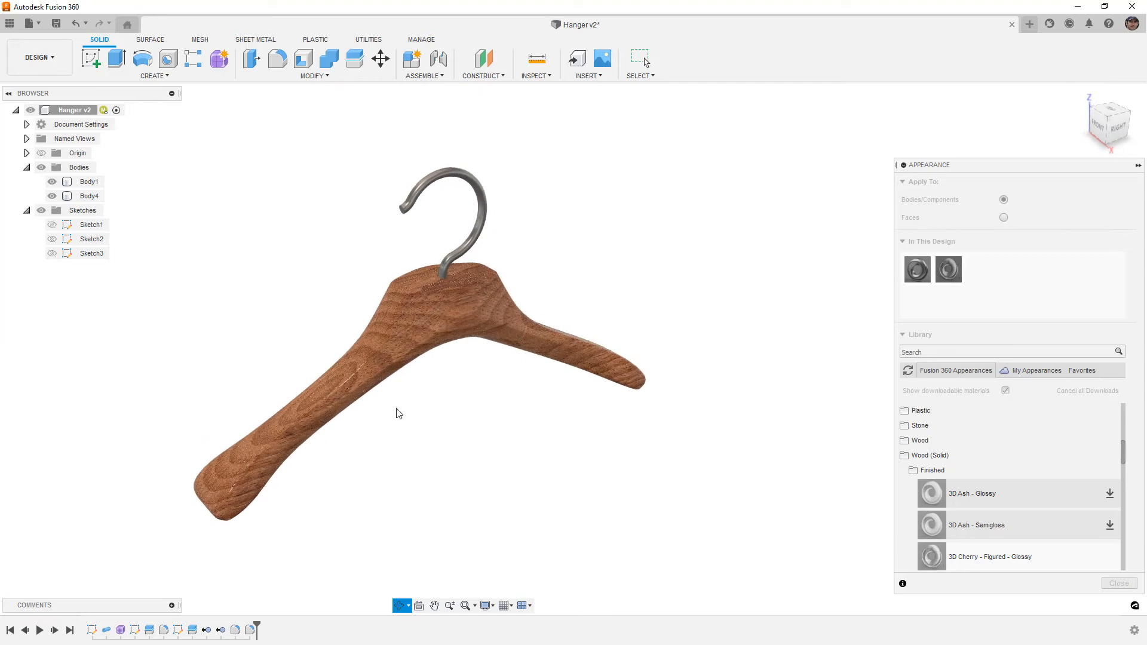
pyautogui.click(442, 325)
pyautogui.click(630, 415)
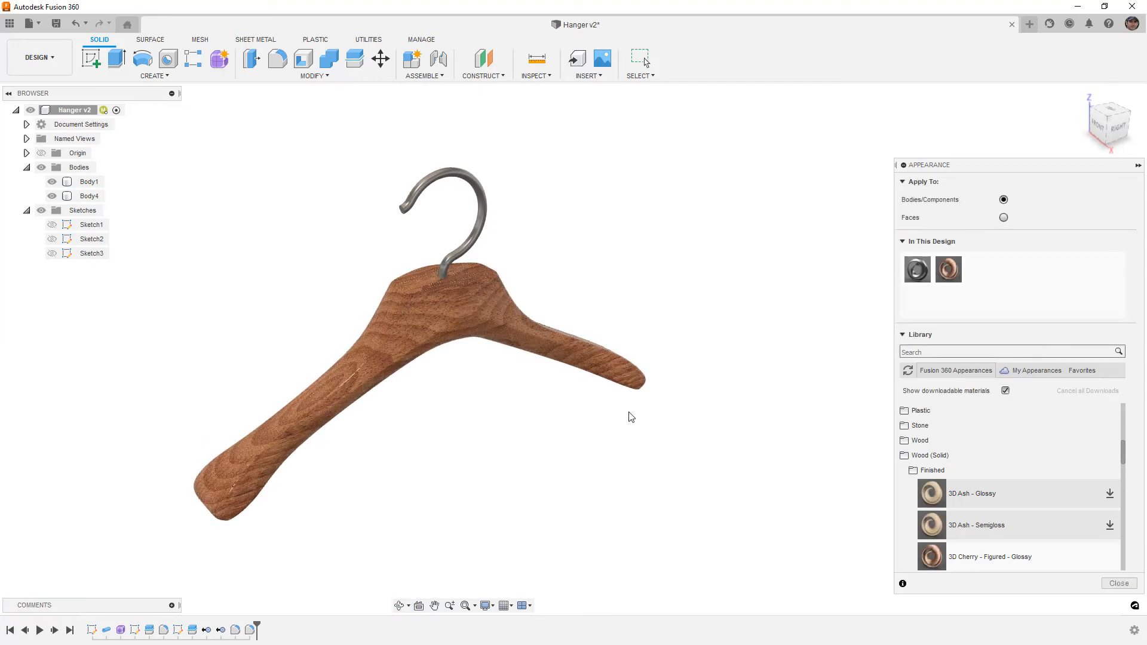
pyautogui.click(1116, 584)
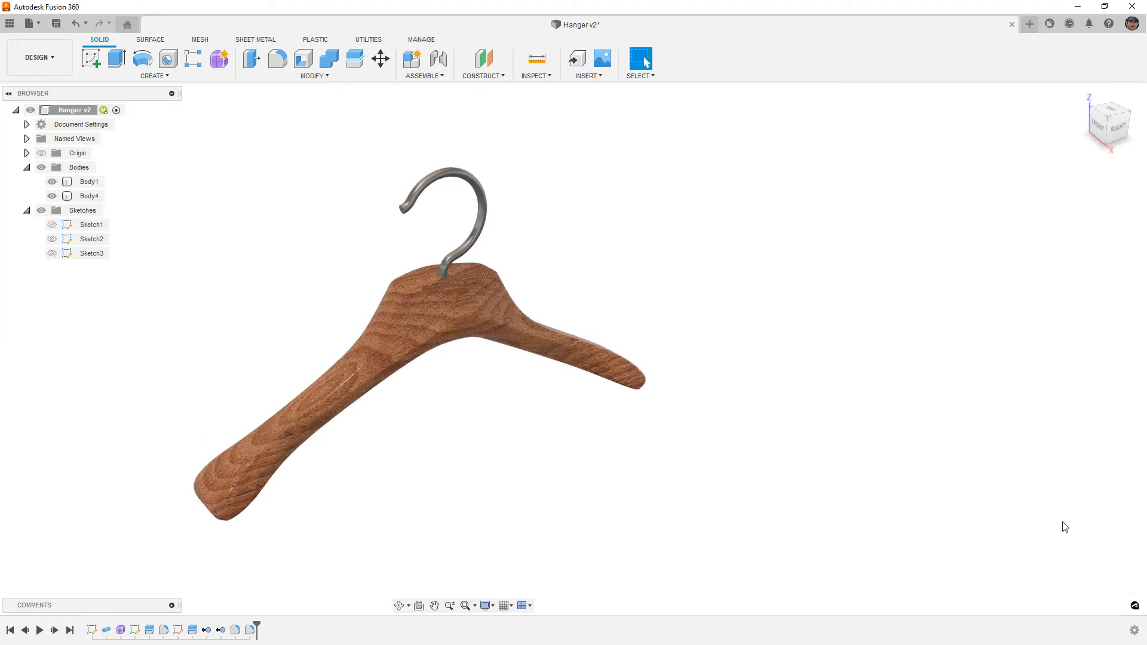
# - Switch to the Render workspace and check the wood appearance up close on the hanger's centre
pyautogui.keyDown('shift'); pyautogui.moveTo(629, 463); pyautogui.dragTo(621, 427, button='middle'); pyautogui.keyUp('shift')
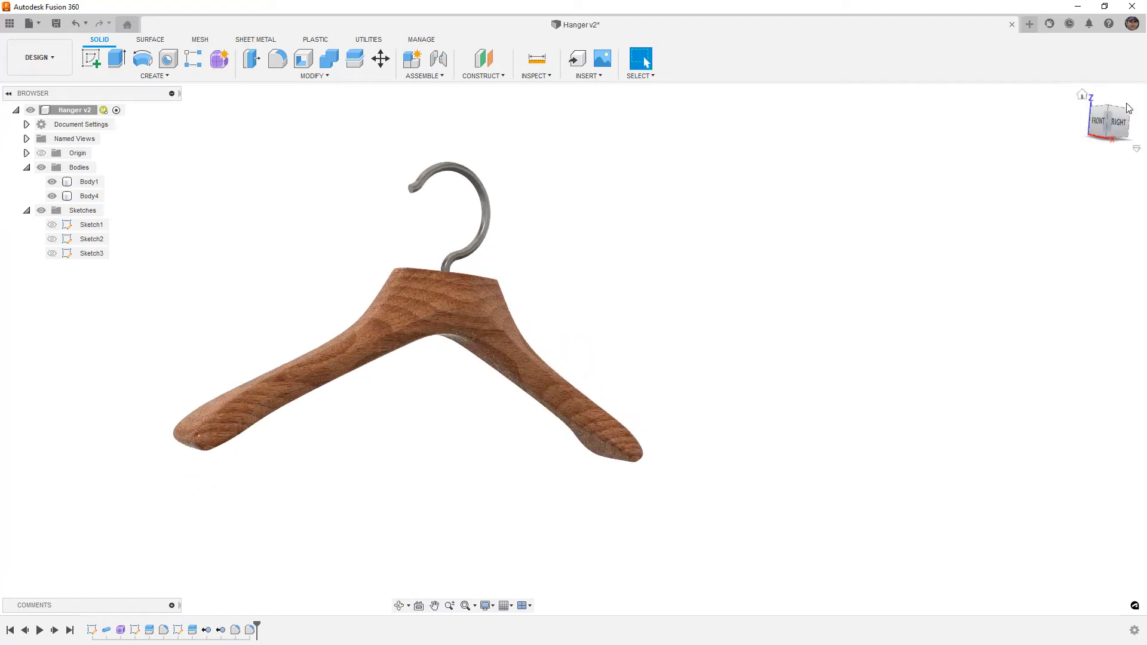
pyautogui.click(1119, 126)
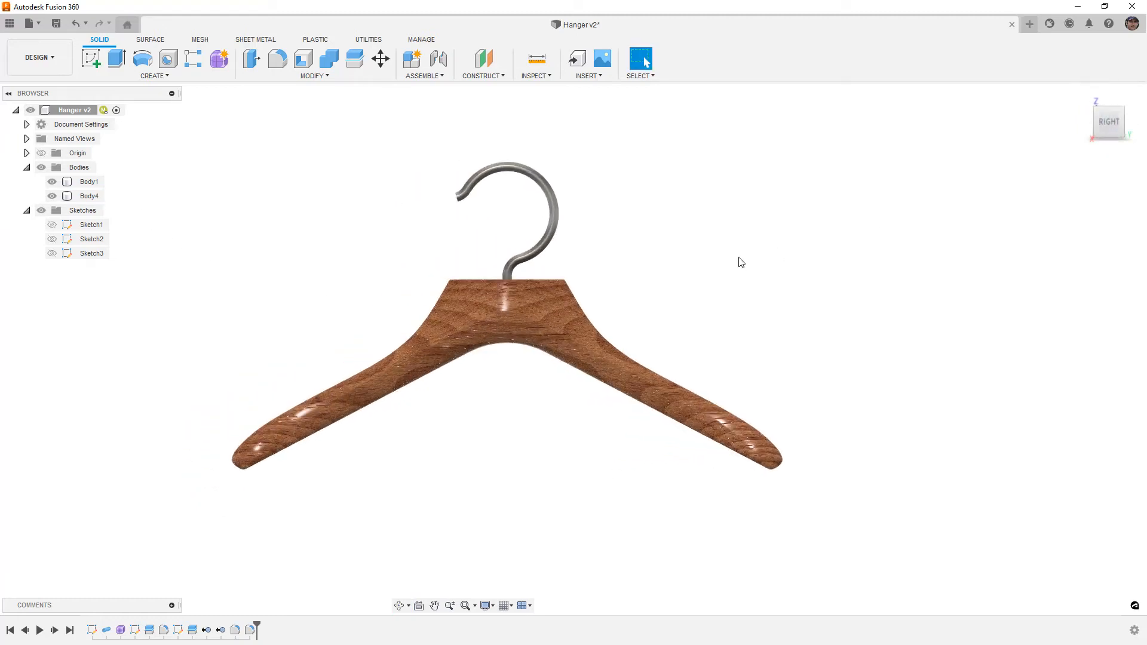
pyautogui.click(48, 57)
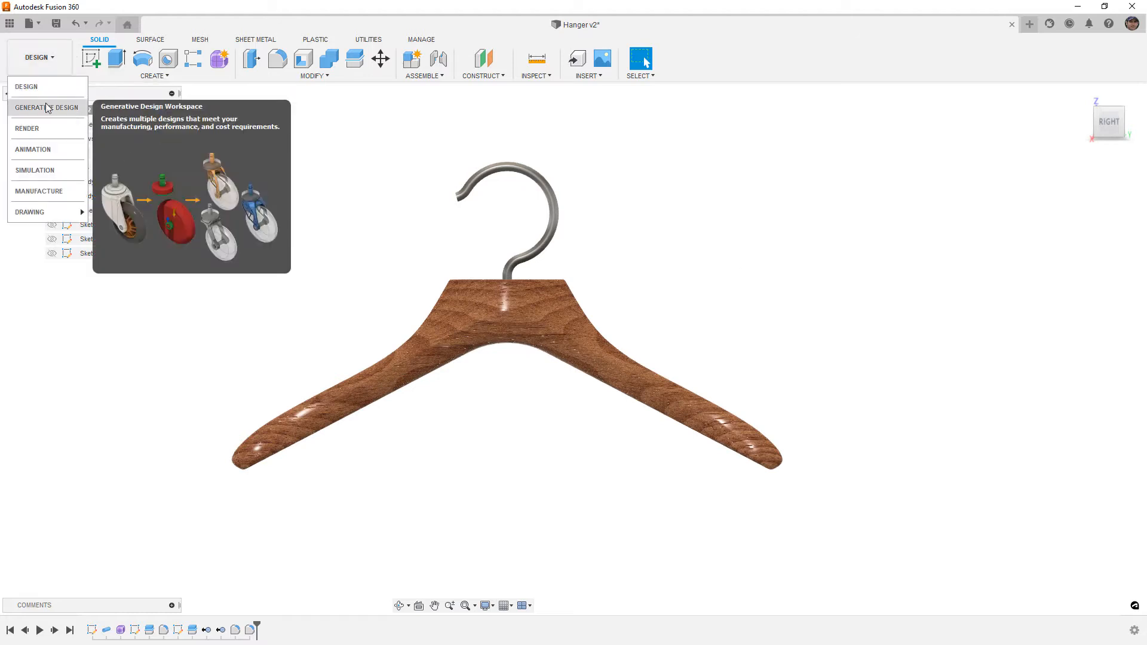
pyautogui.click(43, 128)
pyautogui.keyDown('shift'); pyautogui.moveTo(374, 294); pyautogui.dragTo(502, 317, button='middle'); pyautogui.keyUp('shift')
pyautogui.click(502, 317)
pyautogui.scroll(3, 472, 282)
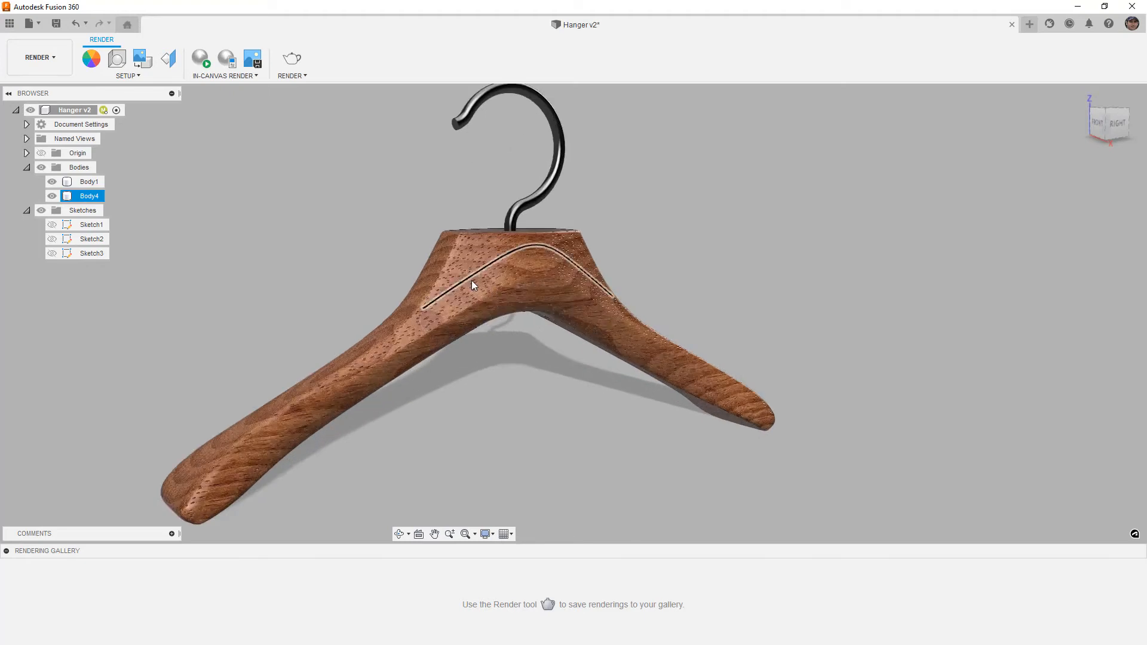
pyautogui.scroll(6, 472, 281)
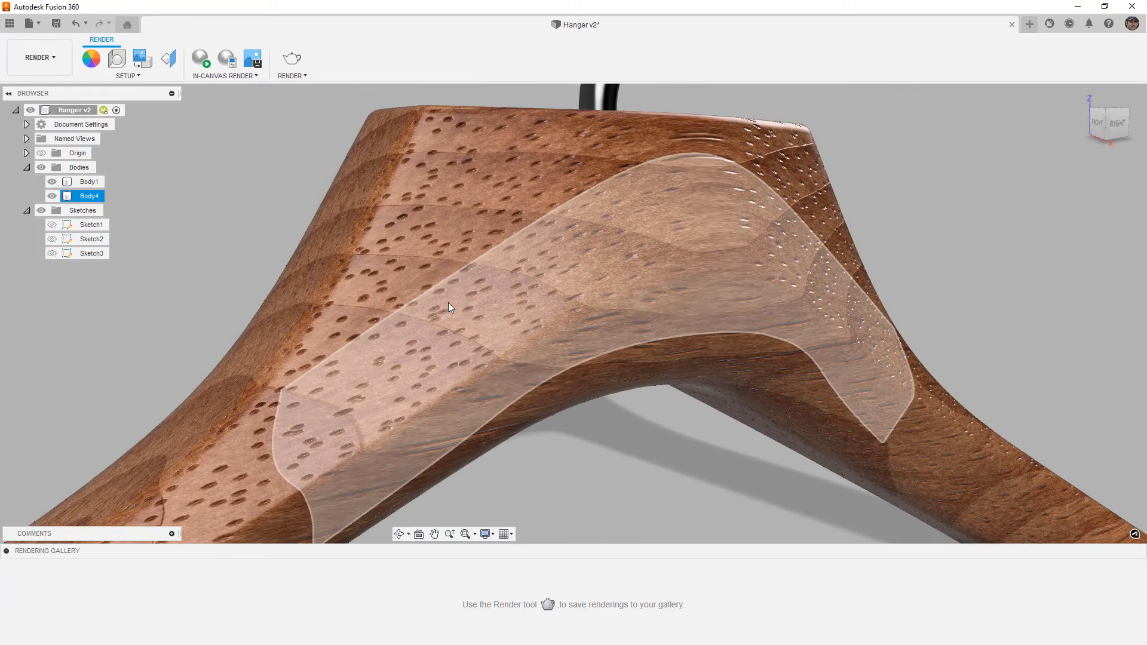
pyautogui.scroll(-8, 449, 301)
pyautogui.scroll(-5, 453, 292)
pyautogui.moveTo(475, 310)
pyautogui.keyDown('shift'); pyautogui.mouseDown(button='middle')
pyautogui.moveTo(490, 316)
pyautogui.moveTo(471, 320)
pyautogui.moveTo(487, 317)
pyautogui.mouseUp(button='middle'); pyautogui.keyUp('shift')
# - Set the scene background to Environment and apply the Photobooth environment
pyautogui.click(119, 60)
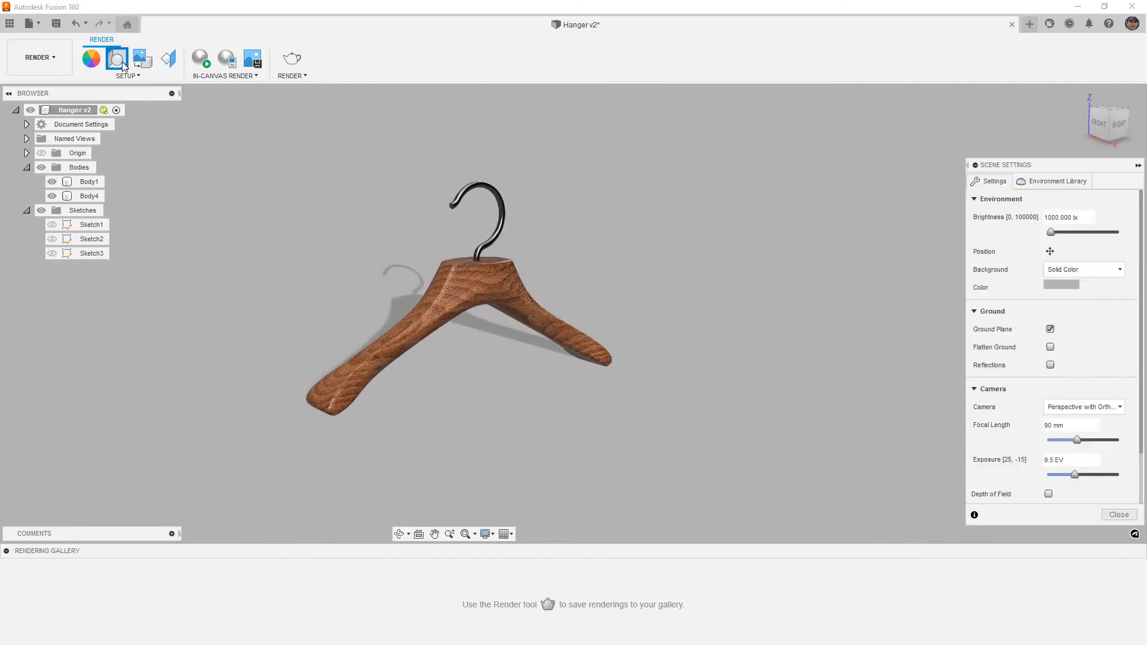
pyautogui.click(1097, 268)
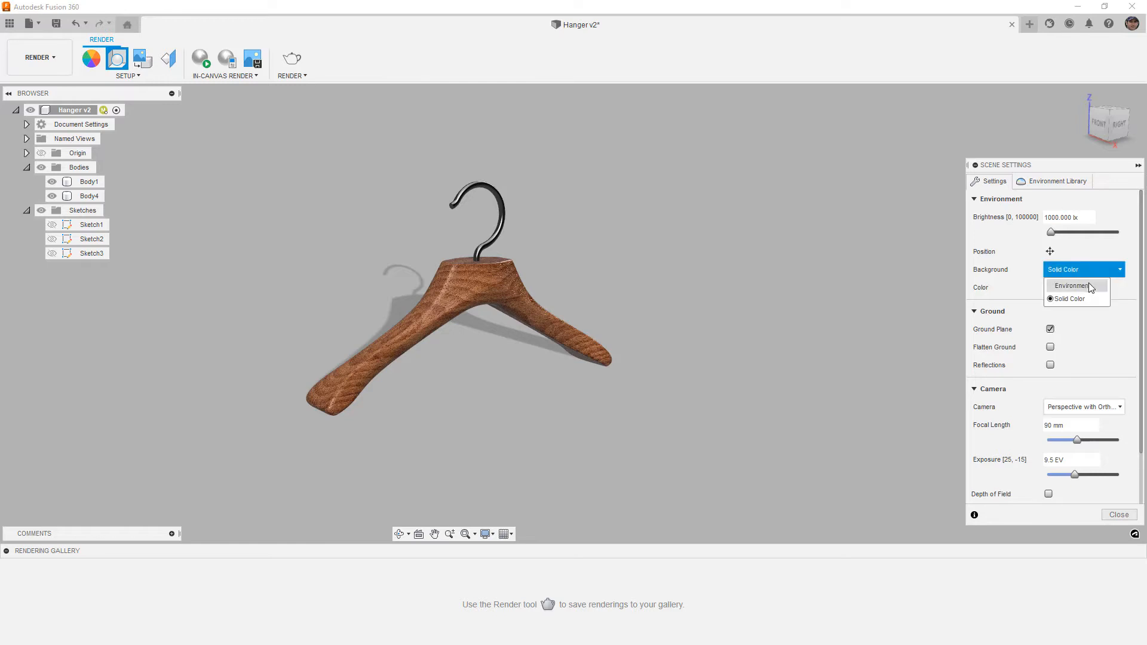
pyautogui.click(1094, 283)
pyautogui.click(1059, 182)
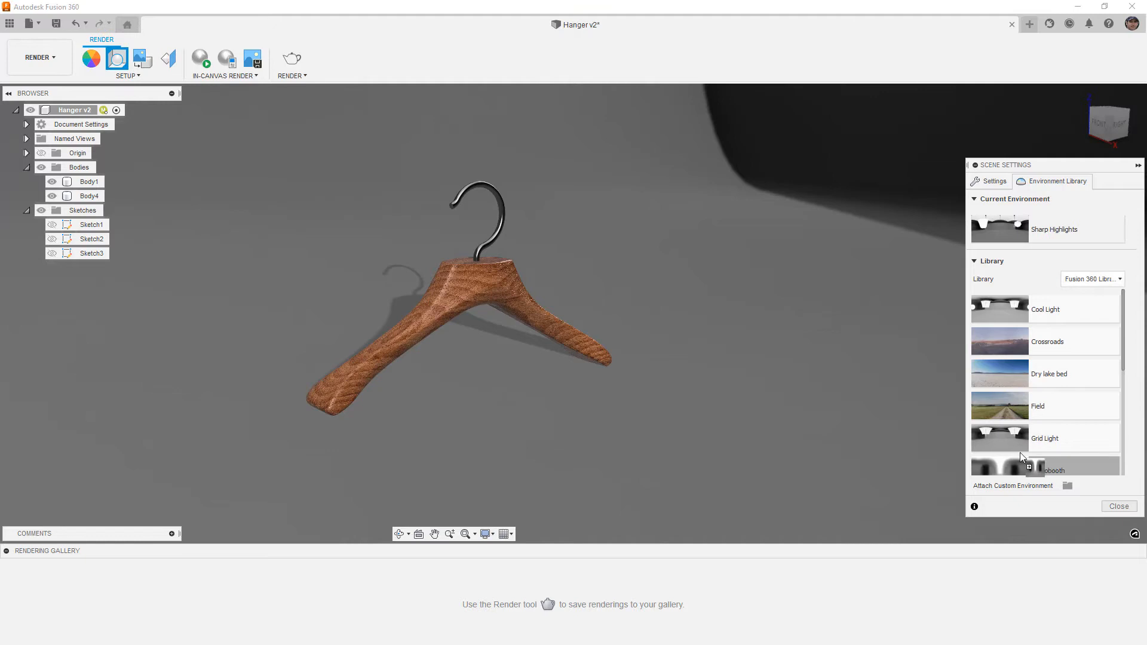
pyautogui.moveTo(1049, 465); pyautogui.dragTo(815, 376)
# - Set the environment brightness to 1500 lx and turn on Flatten Ground for the scene
pyautogui.click(990, 181)
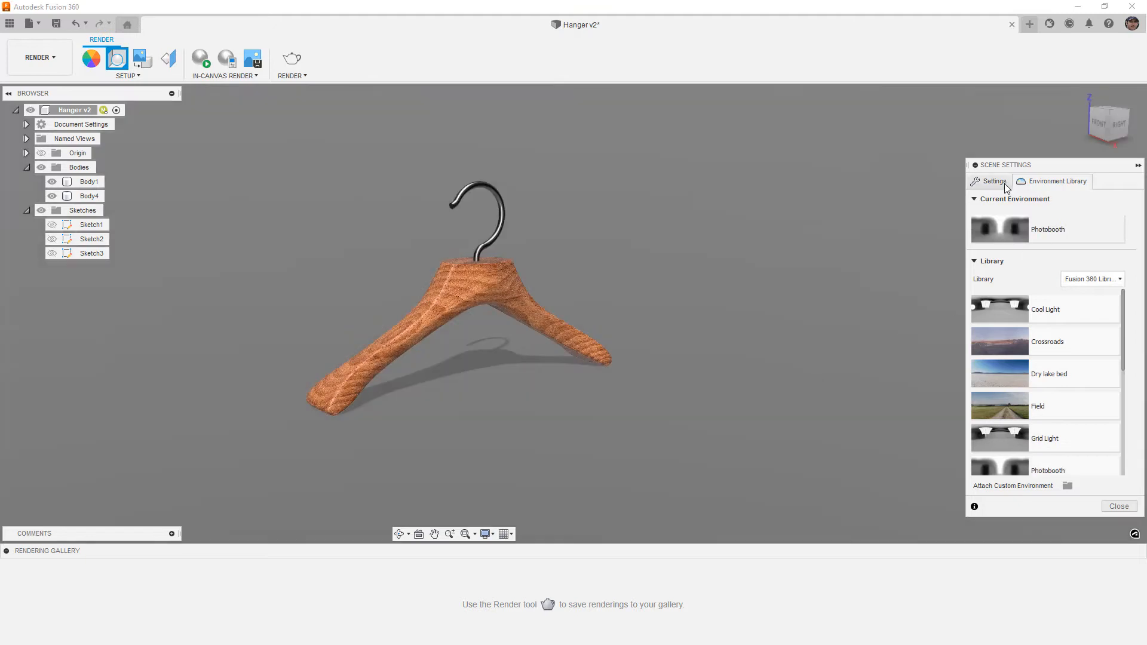
pyautogui.click(1086, 219)
pyautogui.write('1500')
pyautogui.keyDown('shift'); pyautogui.moveTo(655, 265); pyautogui.dragTo(553, 294, button='middle'); pyautogui.keyUp('shift')
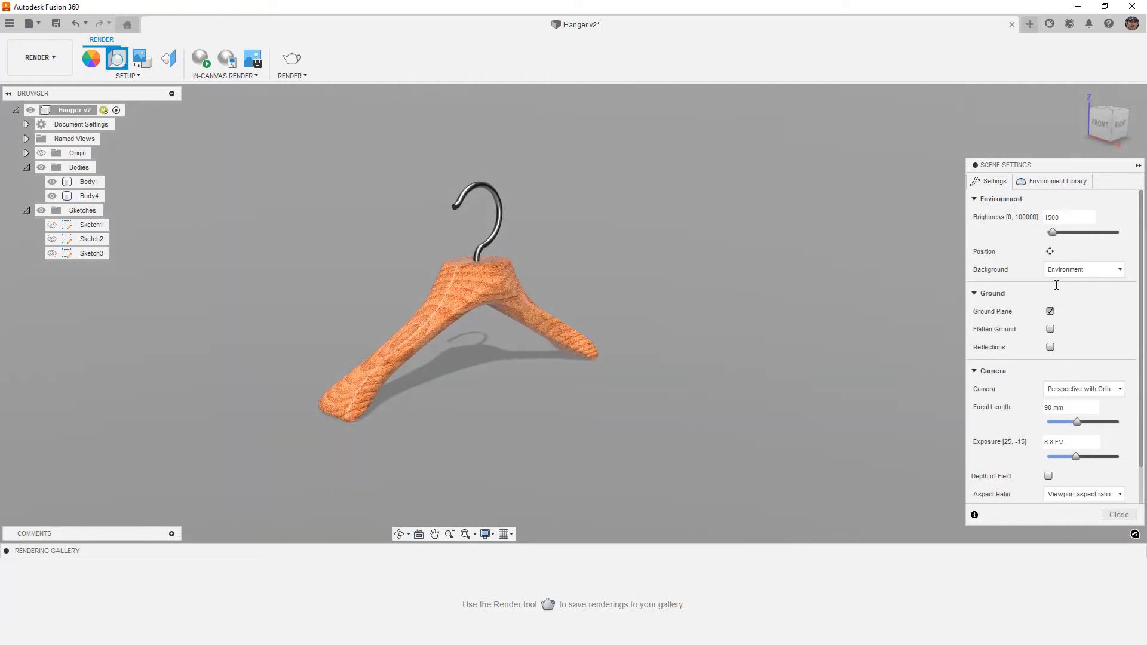
pyautogui.click(1051, 329)
pyautogui.keyDown('shift'); pyautogui.moveTo(741, 387); pyautogui.dragTo(733, 372, button='middle'); pyautogui.keyUp('shift')
pyautogui.moveTo(634, 374); pyautogui.dragTo(686, 366, button='middle')
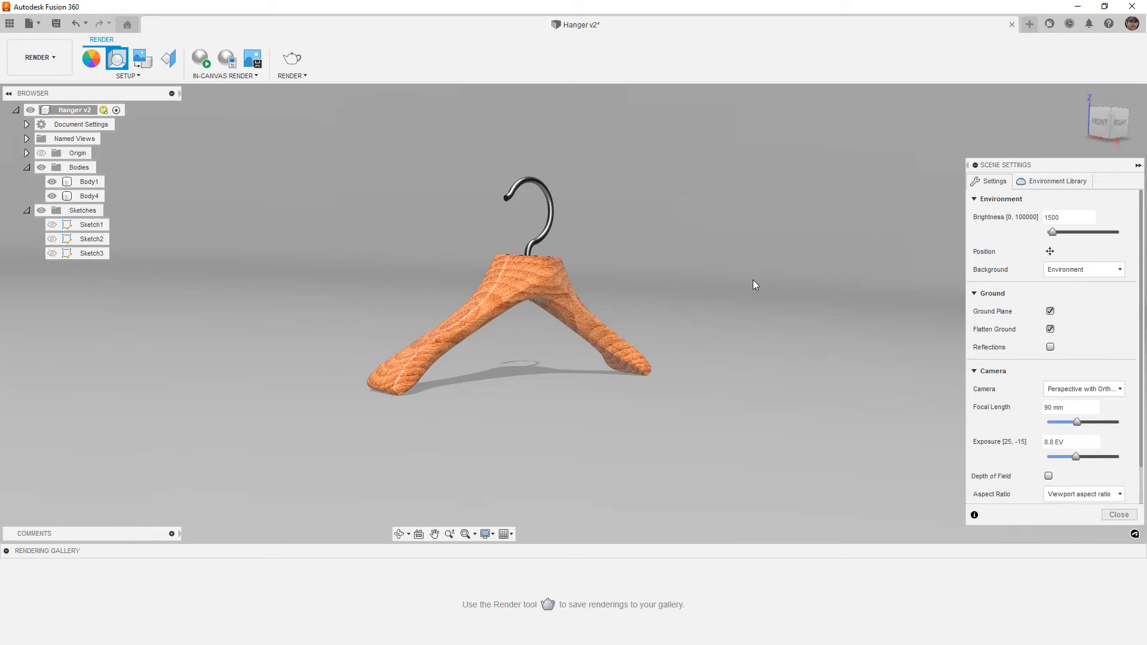
# - Apply the Plaza environment from the environment library to the scene and view the hanger against it
pyautogui.click(1056, 181)
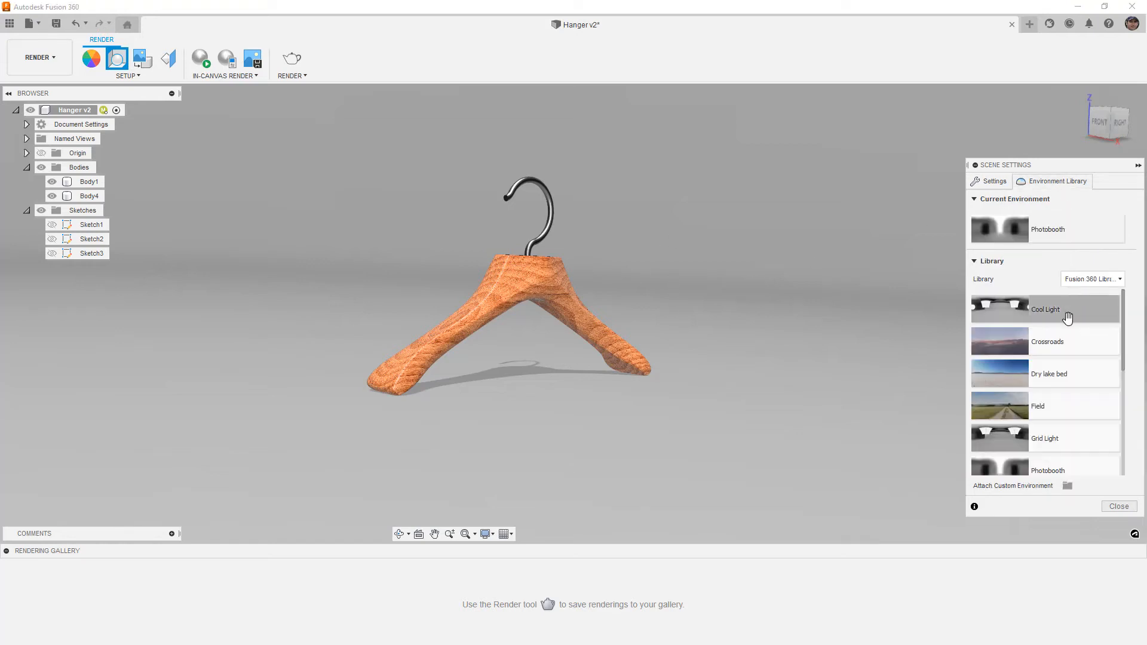
pyautogui.scroll(-3, 1027, 373)
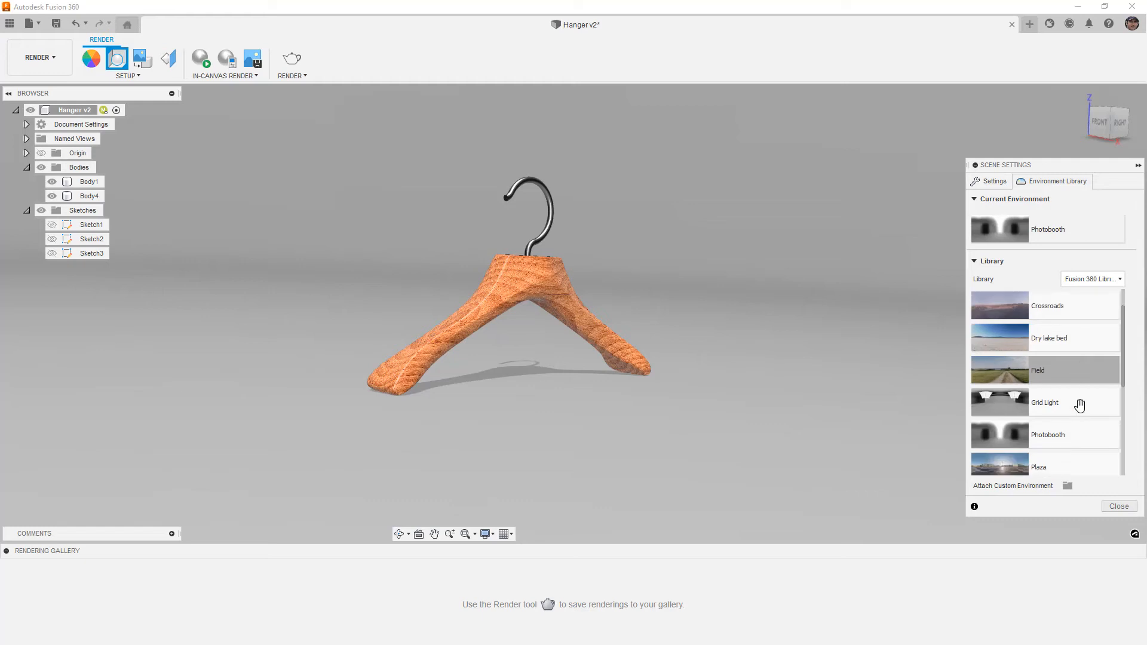
pyautogui.moveTo(1018, 391); pyautogui.dragTo(829, 389)
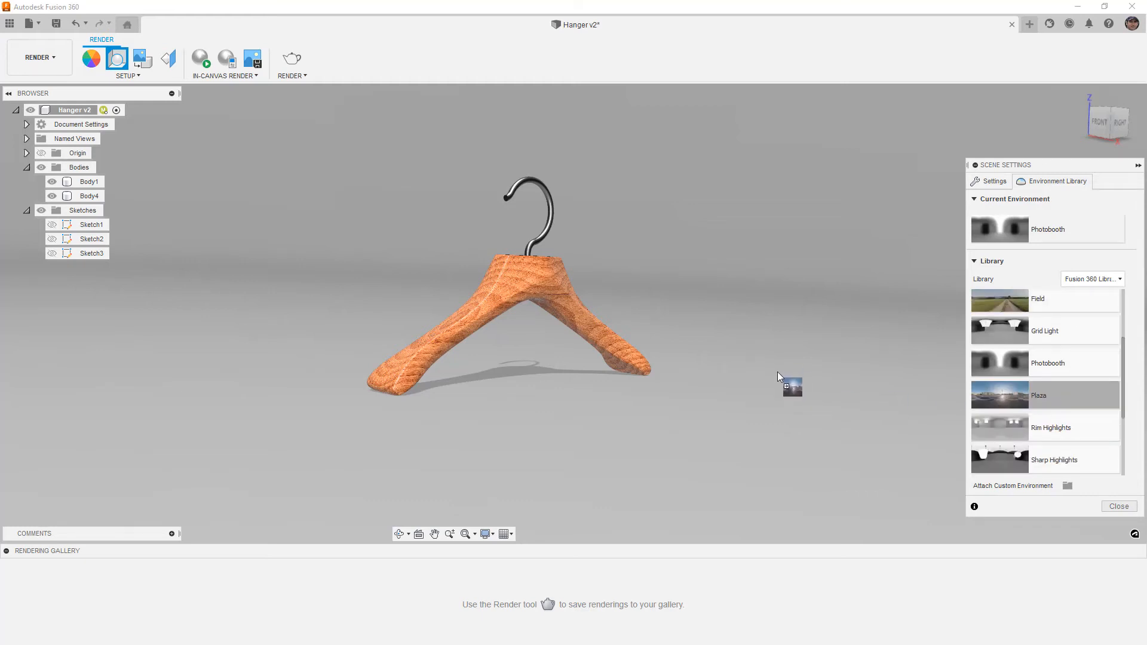
pyautogui.moveTo(711, 315); pyautogui.dragTo(705, 314)
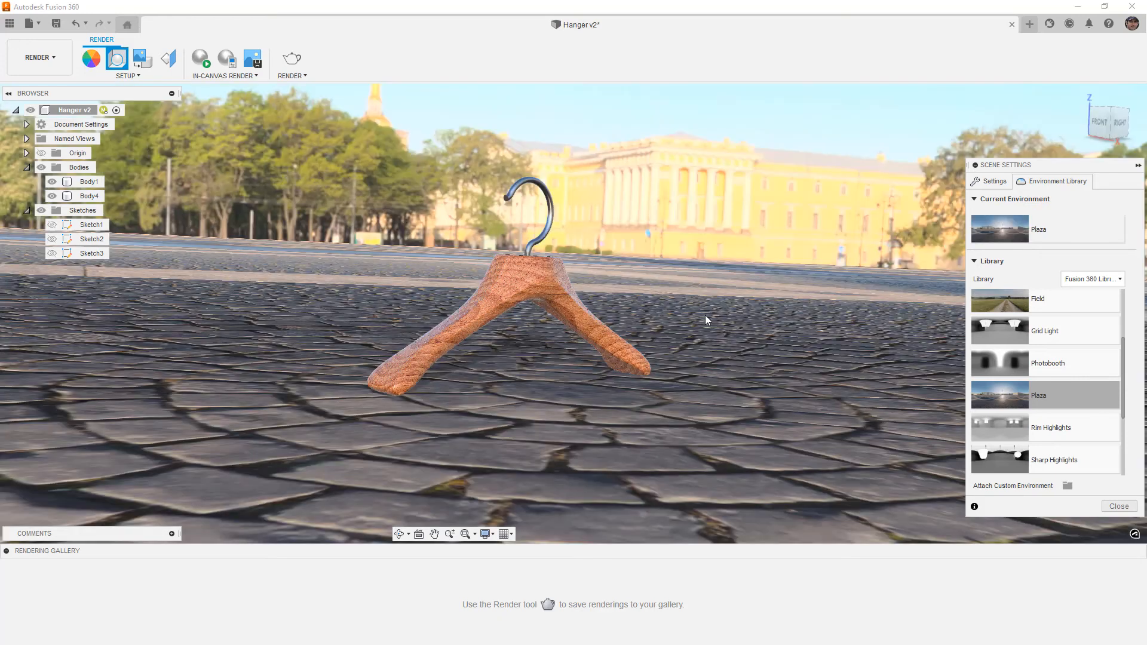
pyautogui.keyDown('shift'); pyautogui.moveTo(721, 294); pyautogui.dragTo(646, 281, button='middle'); pyautogui.keyUp('shift')
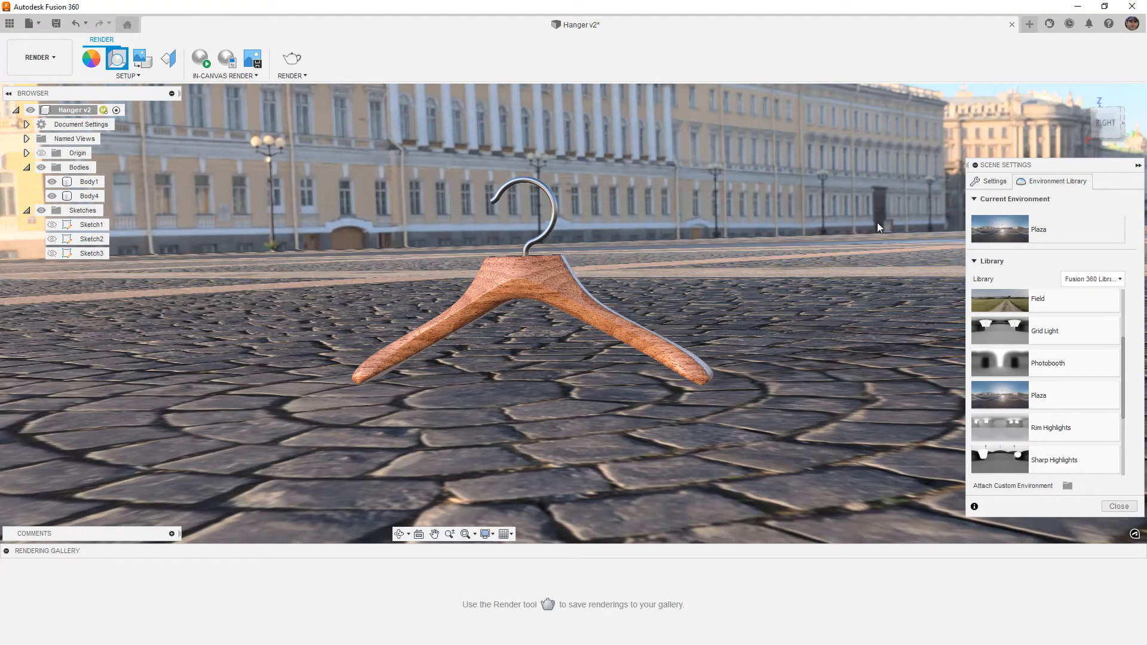
# - Turn Flatten Ground off and back on to compare the plaza ground beneath the hanger
pyautogui.click(991, 181)
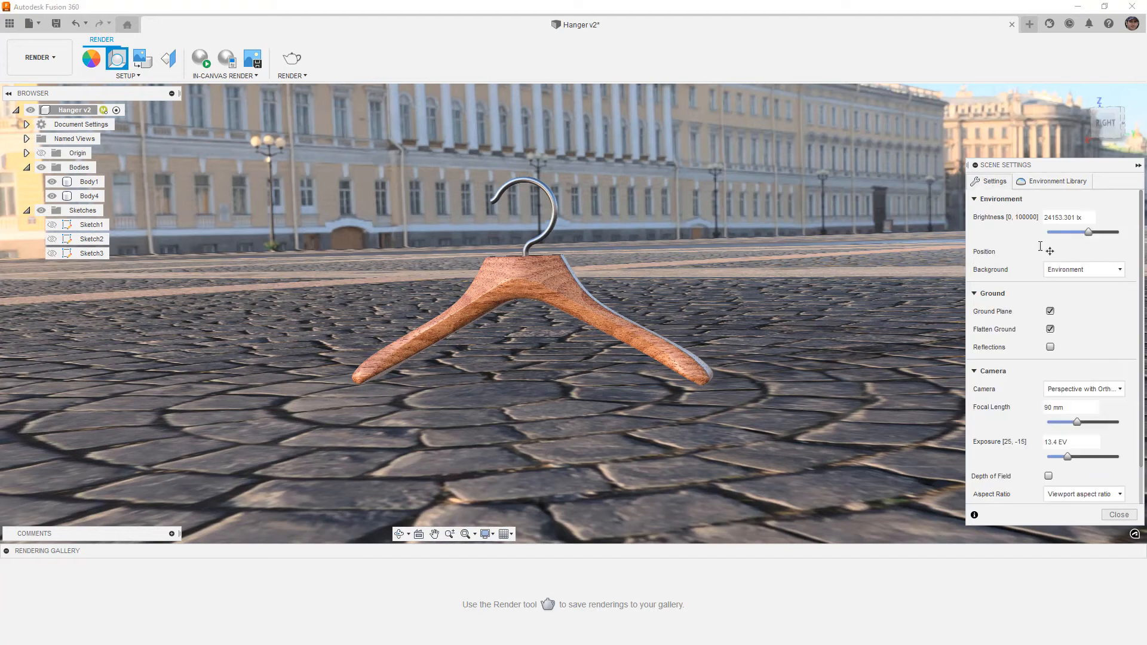
pyautogui.click(1050, 329)
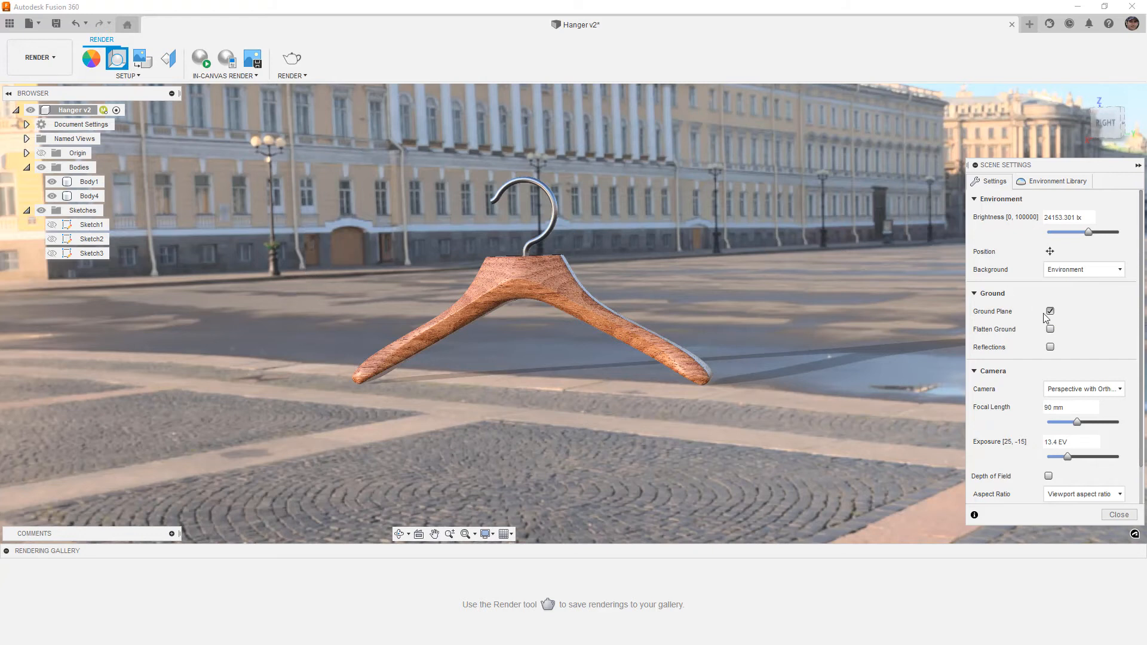
pyautogui.click(1050, 329)
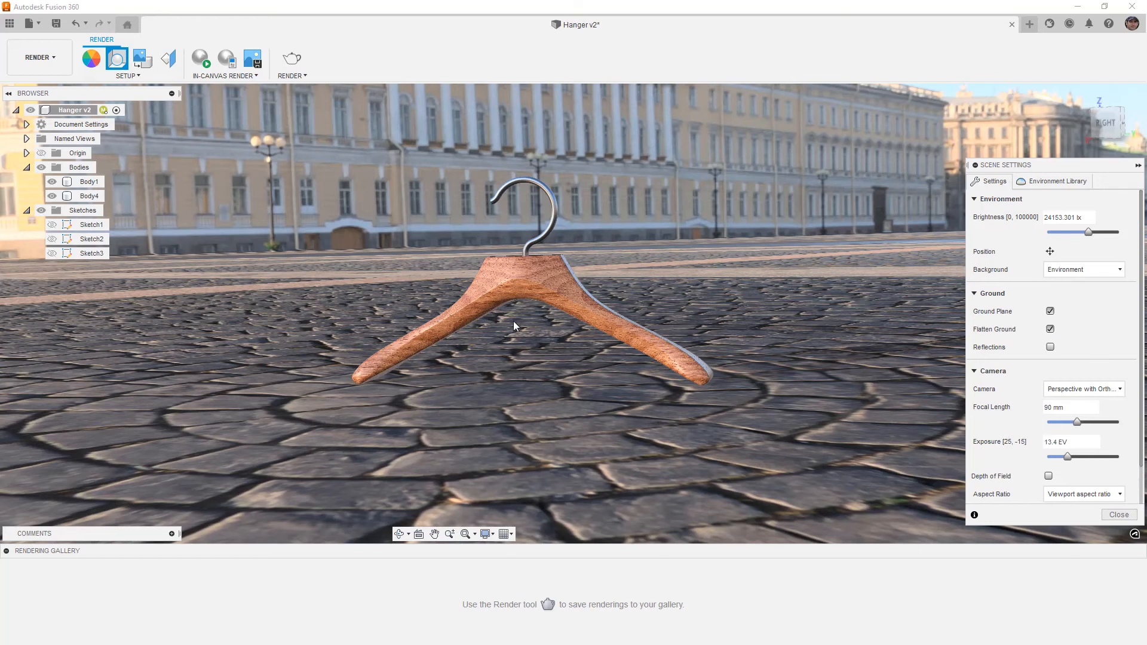
# - Examine the hanger's scale against the flattened plaza ground from far away and from close up
pyautogui.scroll(-8, 510, 313)
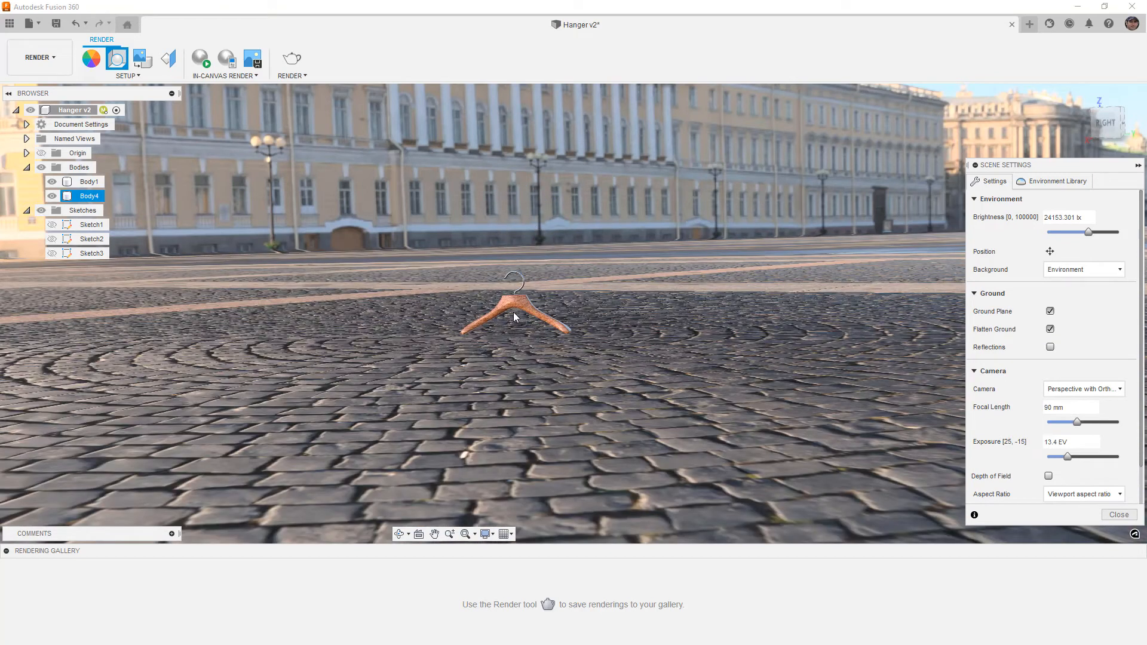
pyautogui.scroll(-4, 518, 313)
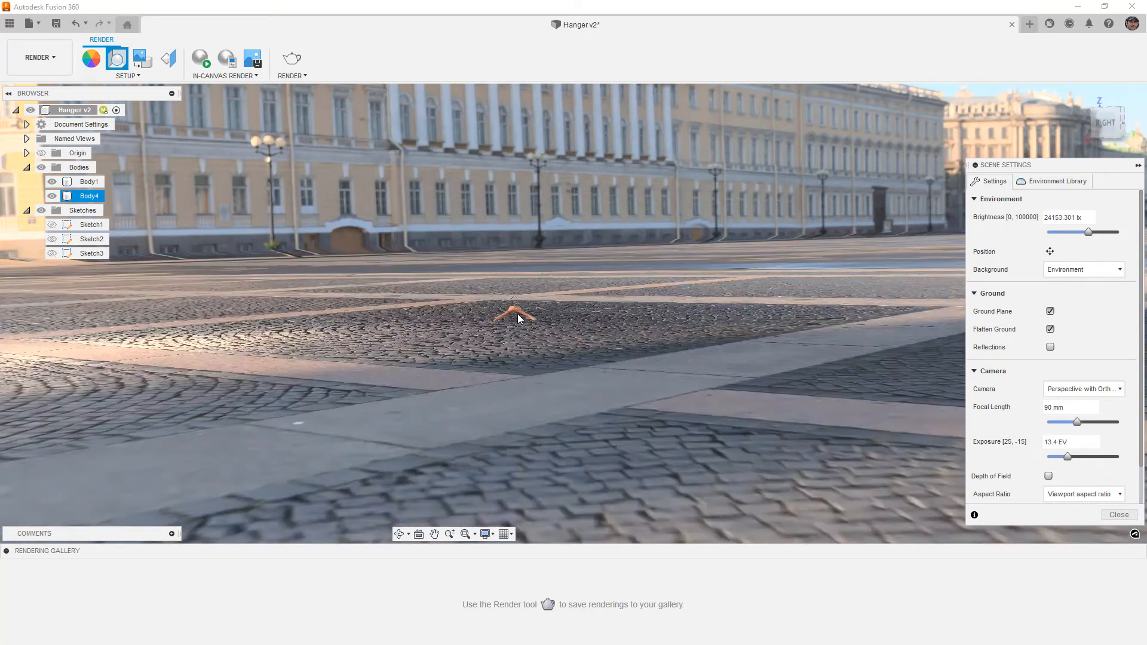
pyautogui.keyDown('shift'); pyautogui.moveTo(518, 314); pyautogui.dragTo(493, 326, button='middle'); pyautogui.keyUp('shift')
pyautogui.click(577, 181)
pyautogui.scroll(2, 616, 150)
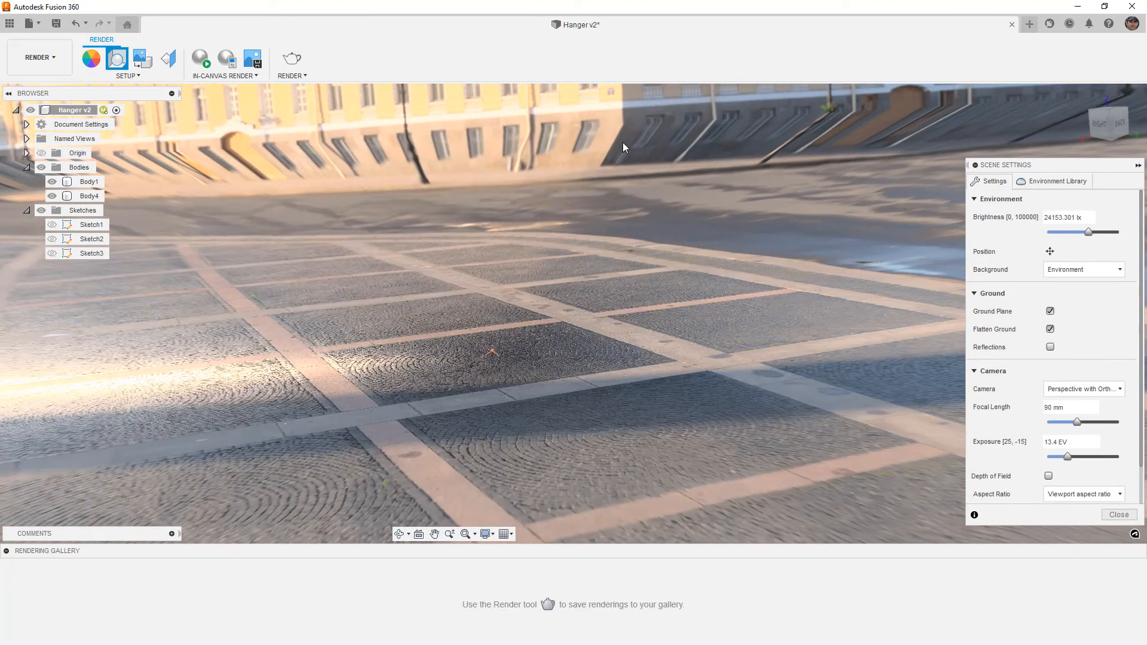
pyautogui.scroll(5, 628, 128)
pyautogui.keyDown('shift'); pyautogui.moveTo(632, 151); pyautogui.dragTo(687, 300, button='middle'); pyautogui.keyUp('shift')
pyautogui.press('F6')
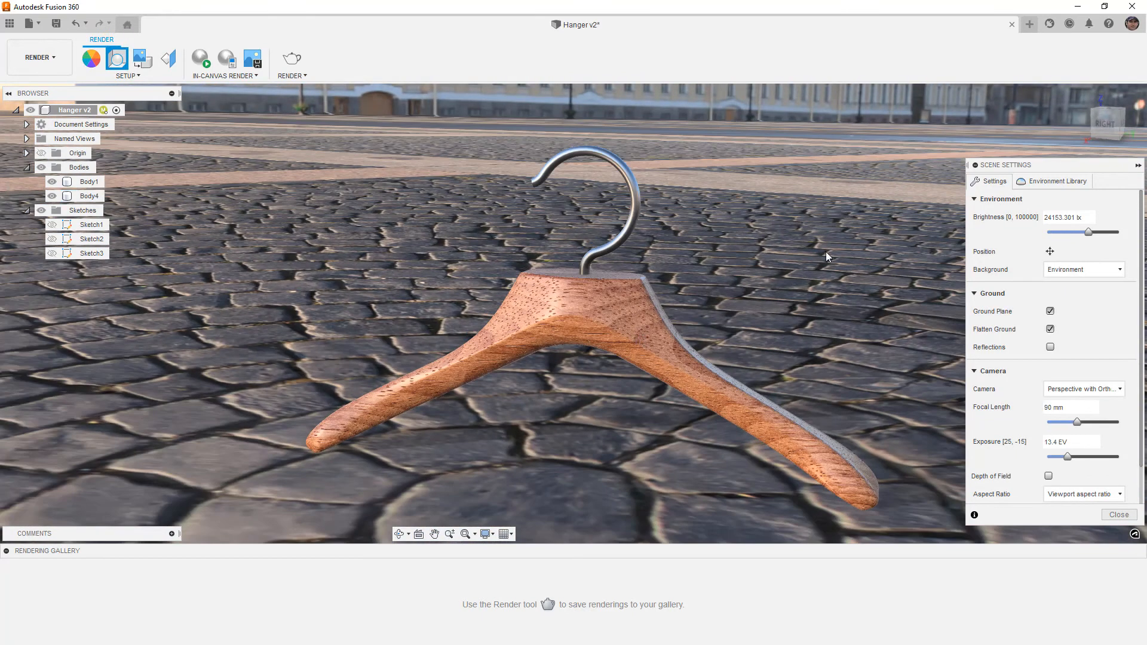
# - Turn off Flatten Ground and set the scene background to a solid white color with RGB 255, 255, 255
pyautogui.click(1050, 329)
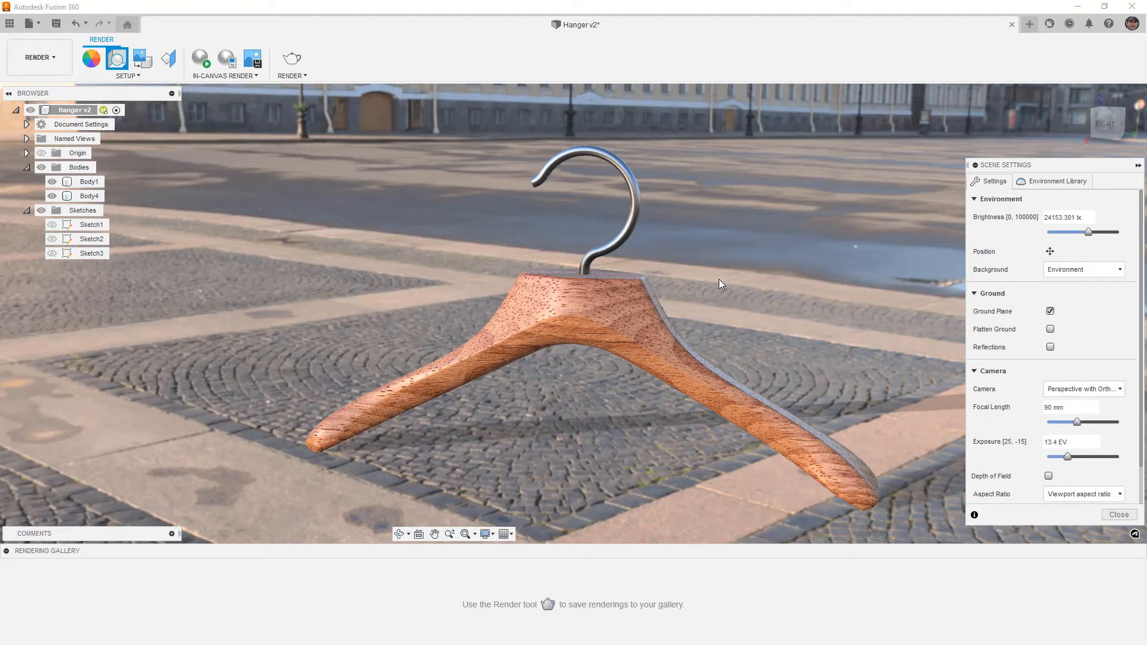
pyautogui.click(1073, 270)
pyautogui.click(1071, 299)
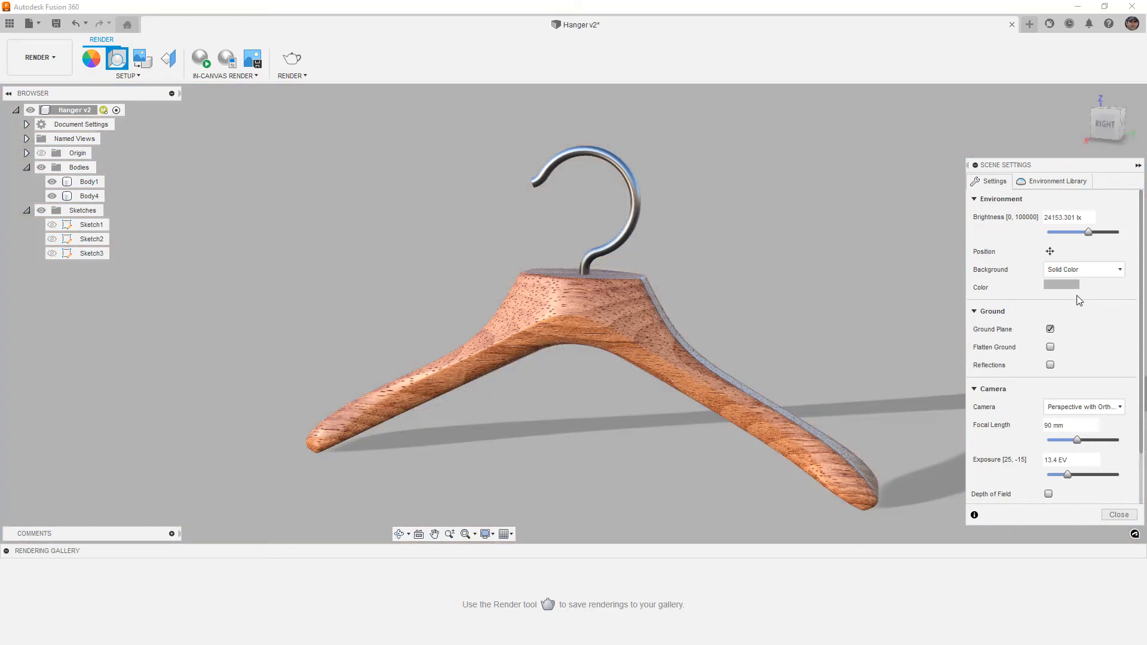
pyautogui.click(1063, 285)
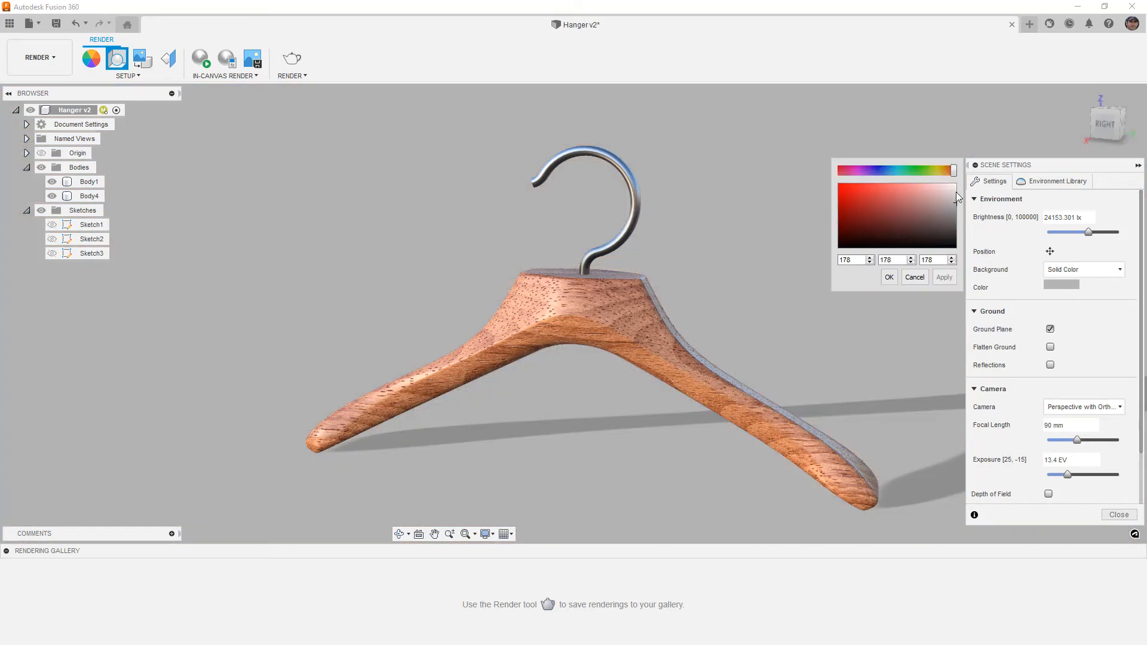
pyautogui.click(955, 185)
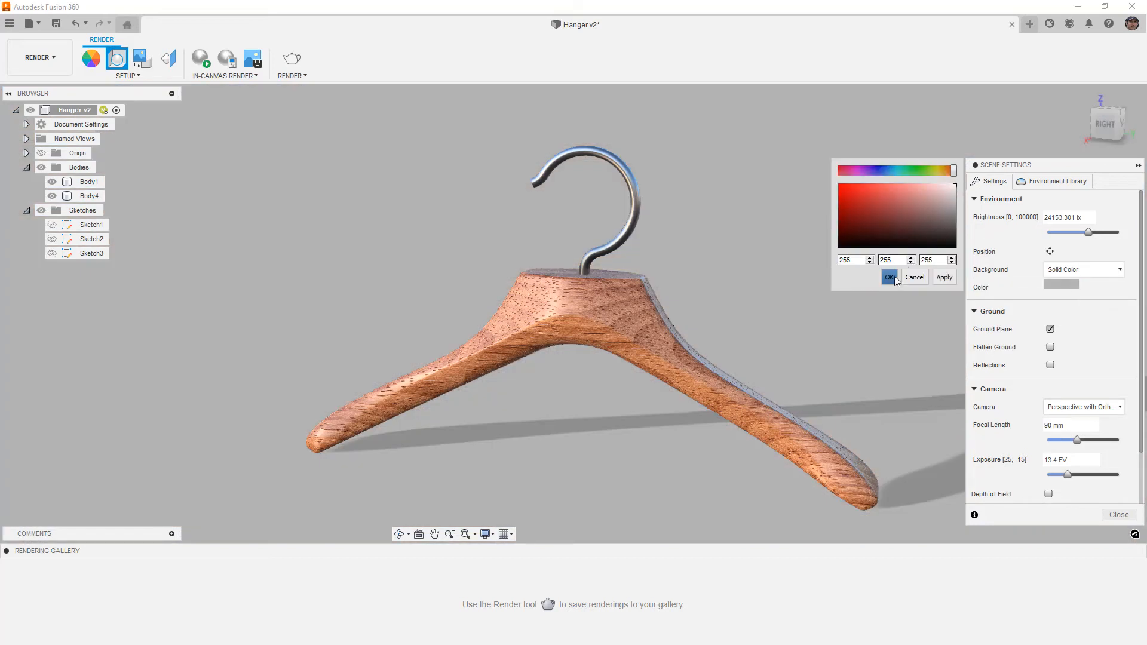
pyautogui.click(889, 277)
# - Turn off the ground plane and close the scene settings after checking the environment's reflections on the metal hook
pyautogui.moveTo(859, 307)
pyautogui.keyDown('shift'); pyautogui.mouseDown(button='middle')
pyautogui.moveTo(864, 289)
pyautogui.moveTo(855, 302)
pyautogui.mouseUp(button='middle'); pyautogui.keyUp('shift')
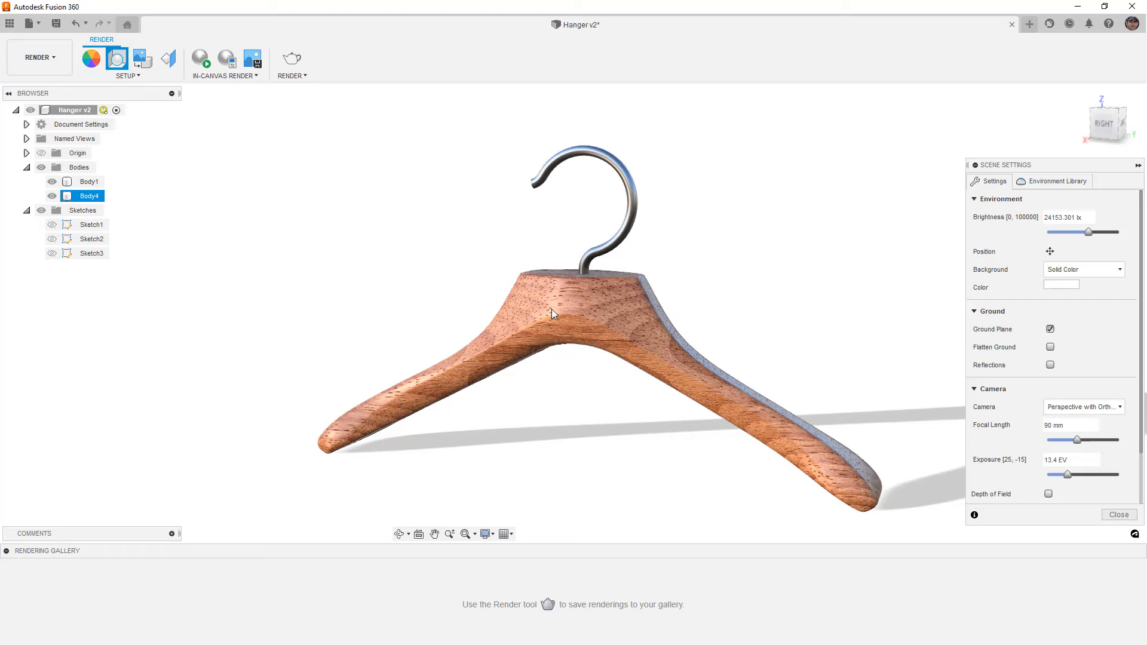
pyautogui.click(1050, 329)
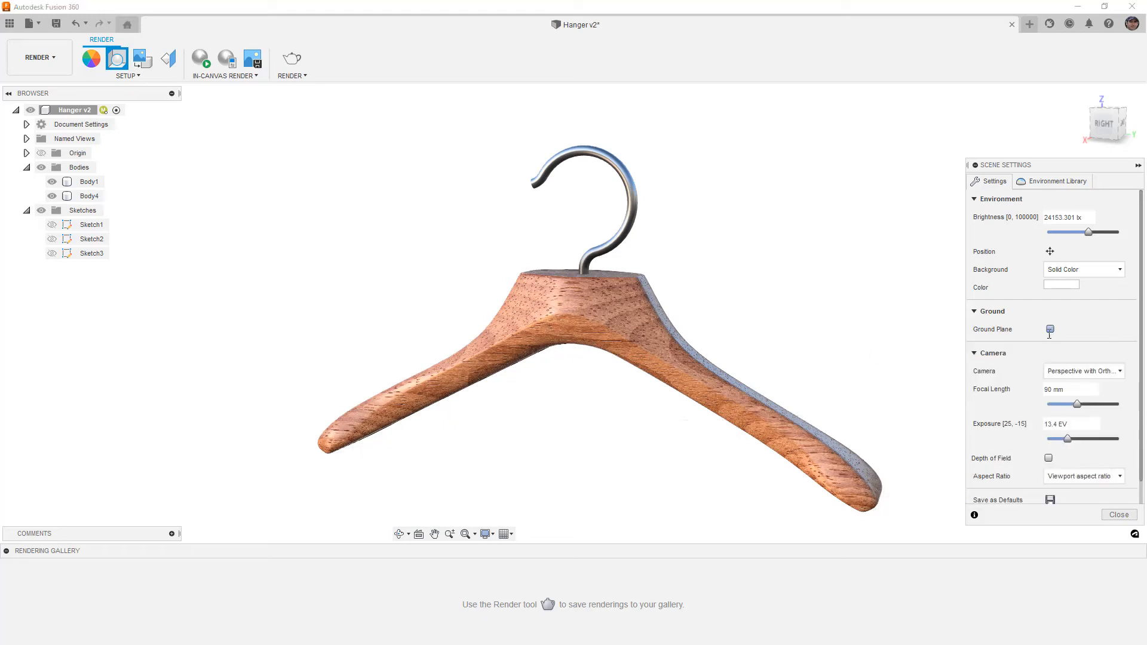
pyautogui.keyDown('shift'); pyautogui.moveTo(807, 325); pyautogui.dragTo(794, 310, button='middle'); pyautogui.keyUp('shift')
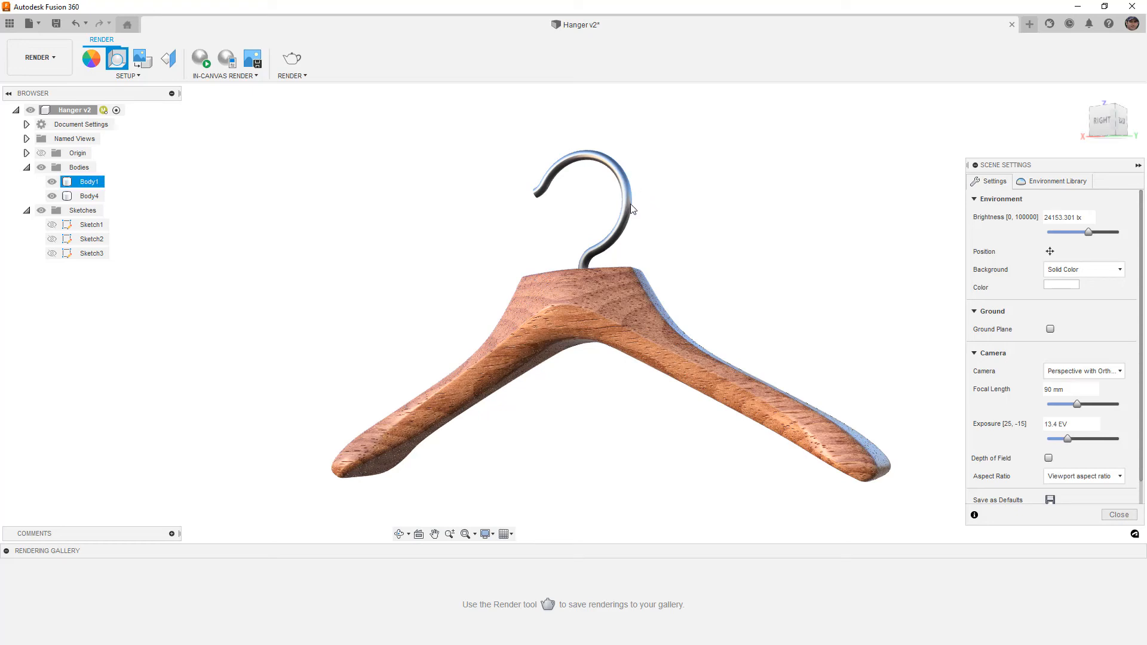
pyautogui.scroll(8, 631, 205)
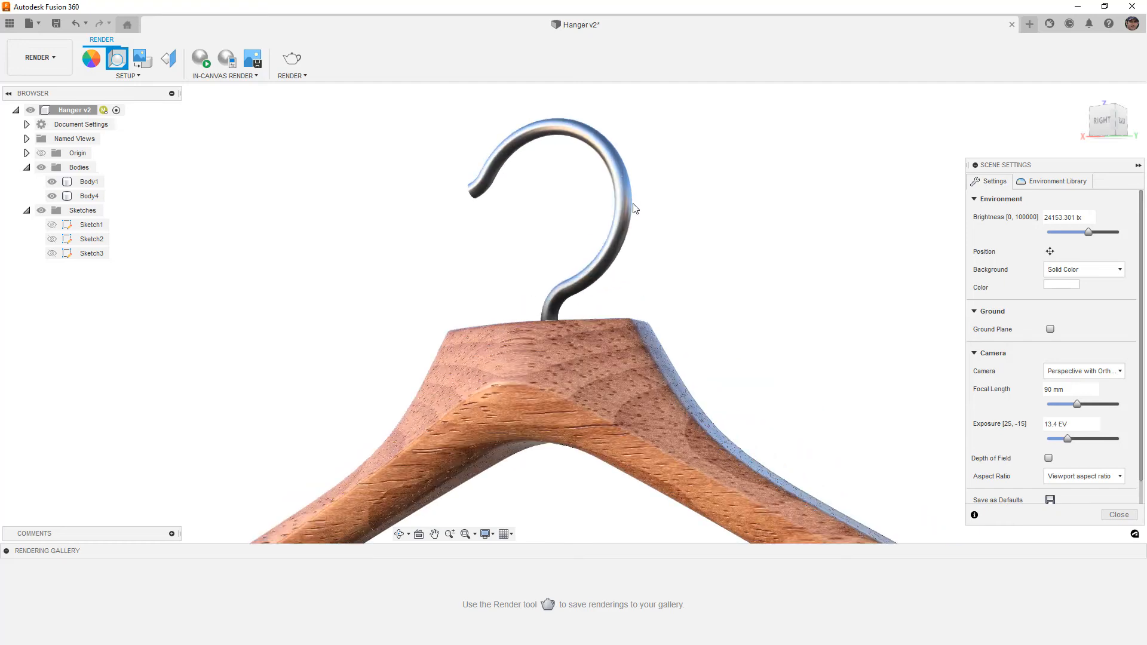
pyautogui.scroll(-8, 625, 196)
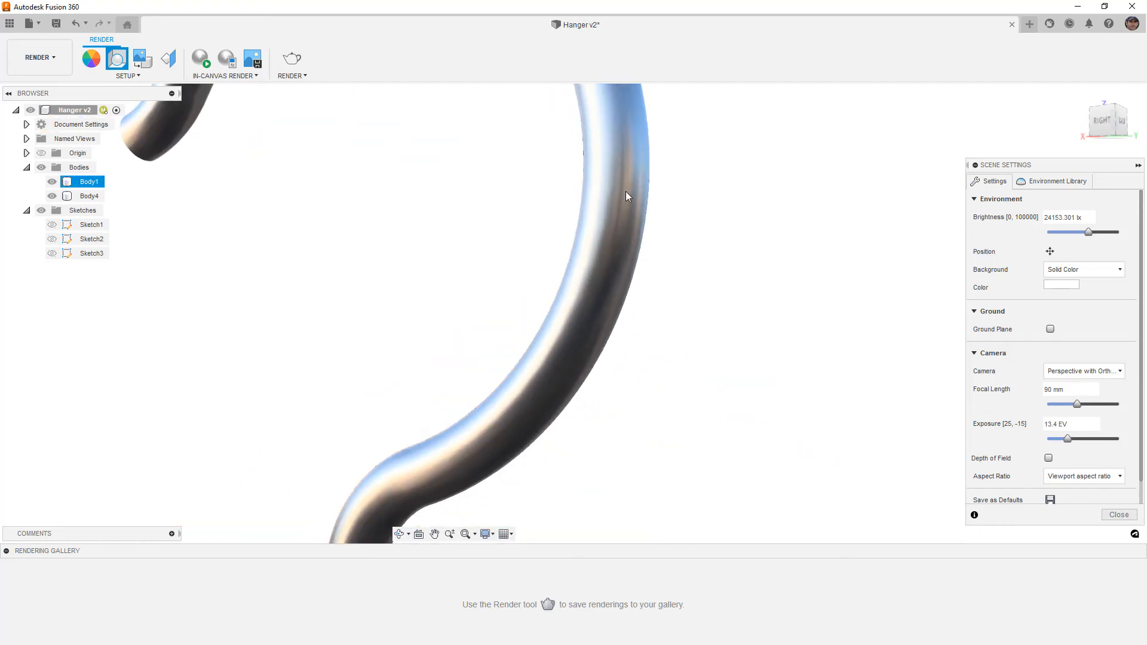
pyautogui.scroll(-5, 632, 246)
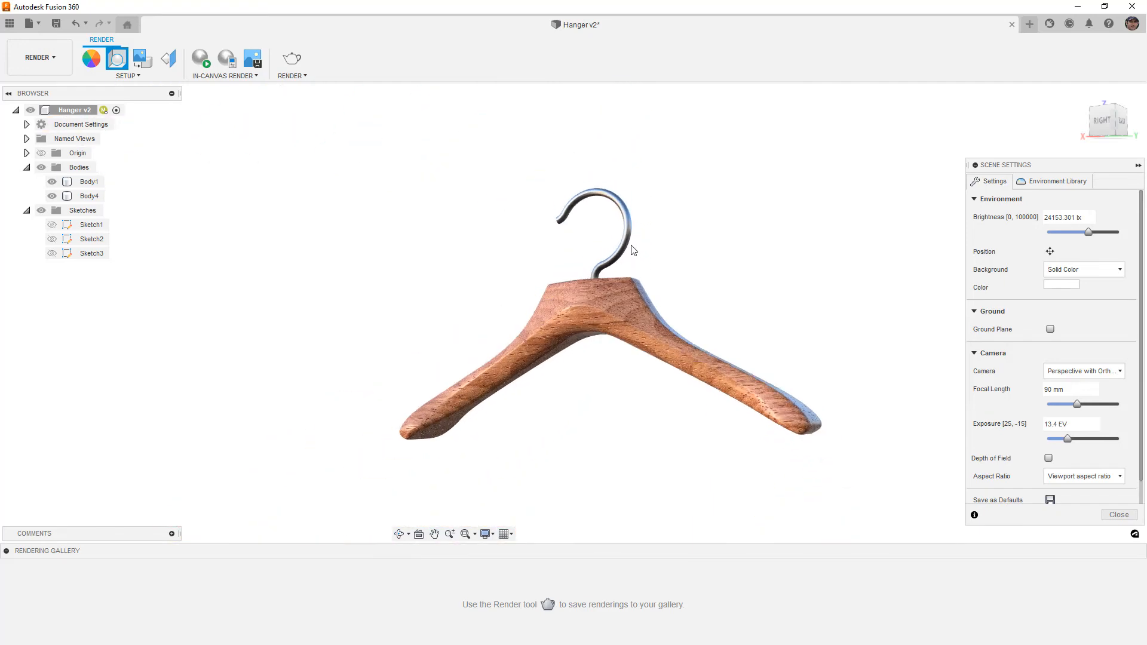
pyautogui.keyDown('shift'); pyautogui.moveTo(645, 304); pyautogui.dragTo(692, 332, button='middle'); pyautogui.keyUp('shift')
pyautogui.click(1119, 514)
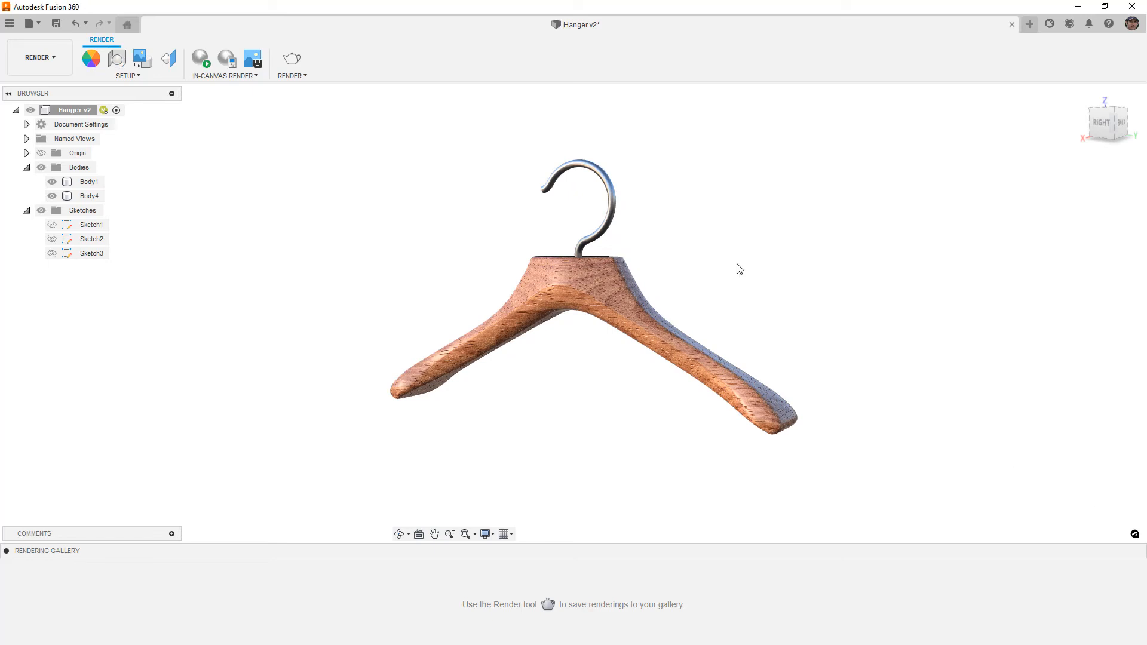